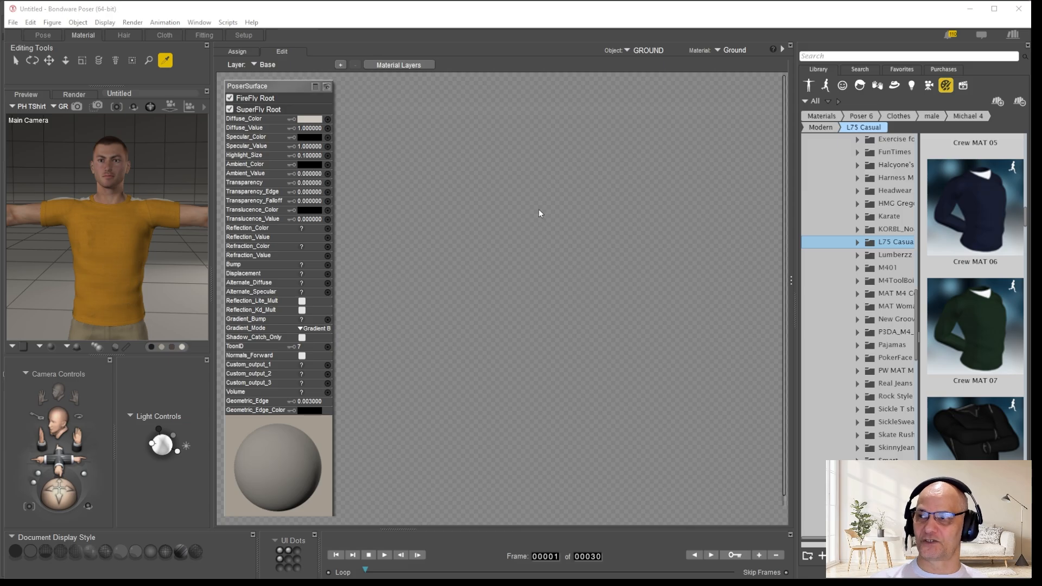
Switch to the Pose room, return to the figure's live preview and pull the main camera back from him.
{"action": "left_click", "coordinate": [42, 37]}
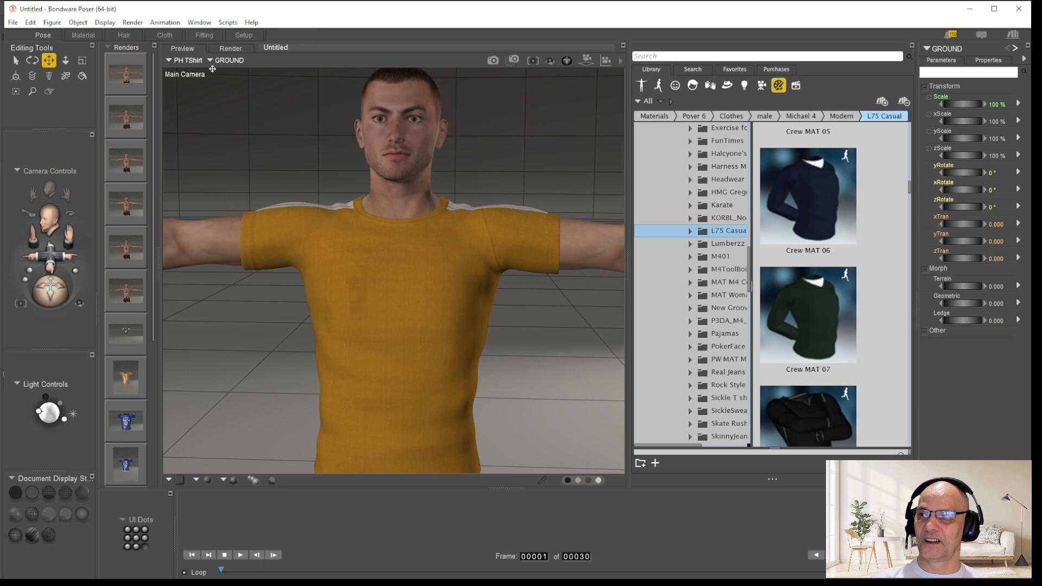
{"action": "left_click", "coordinate": [155, 47]}
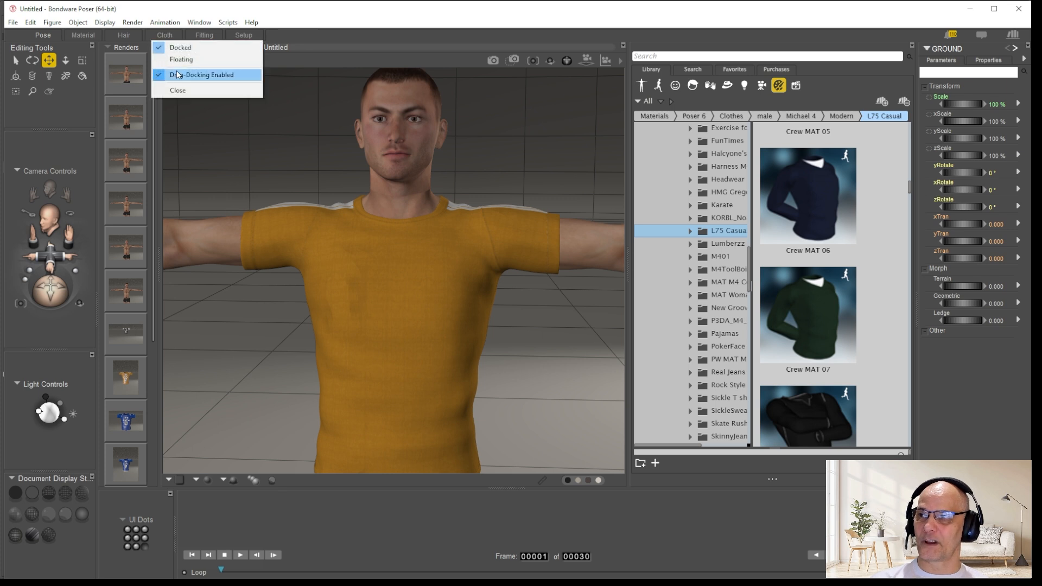
{"action": "left_click", "coordinate": [211, 111]}
{"action": "left_click", "coordinate": [125, 53]}
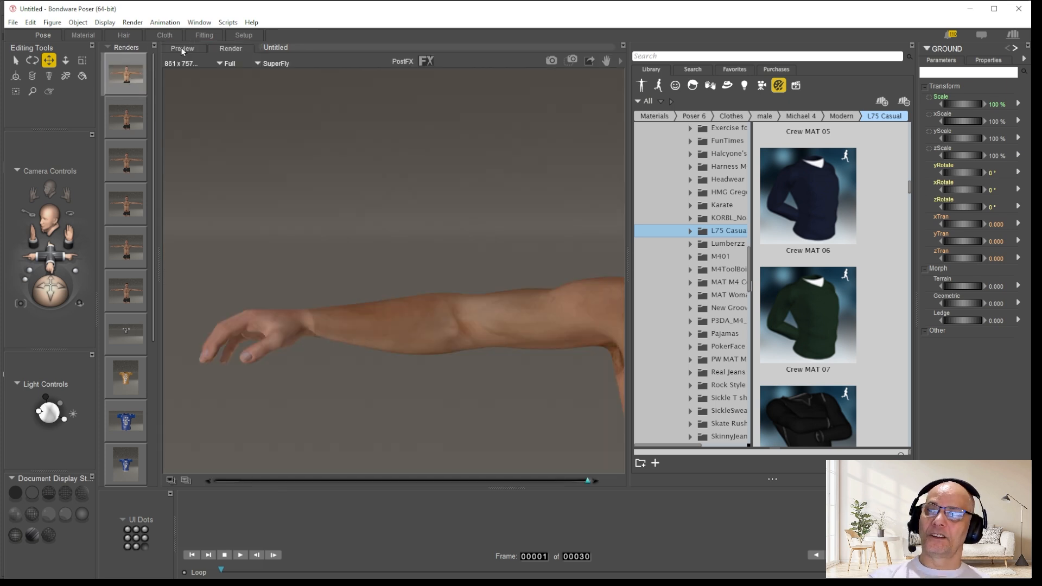
{"action": "left_click", "coordinate": [182, 49]}
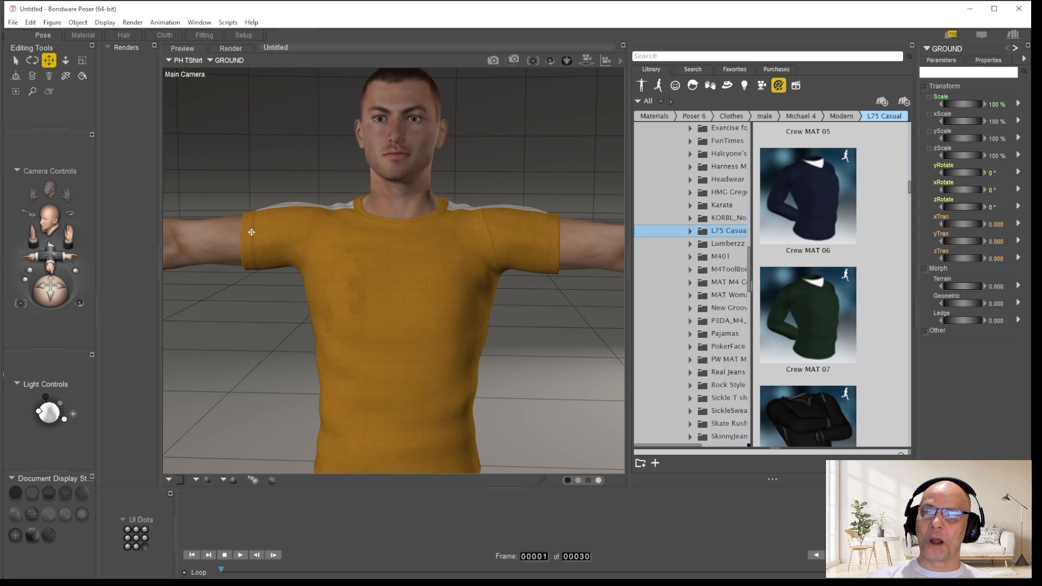
{"action": "left_click_drag", "start_coordinate": [46, 257], "coordinate": [47, 268]}
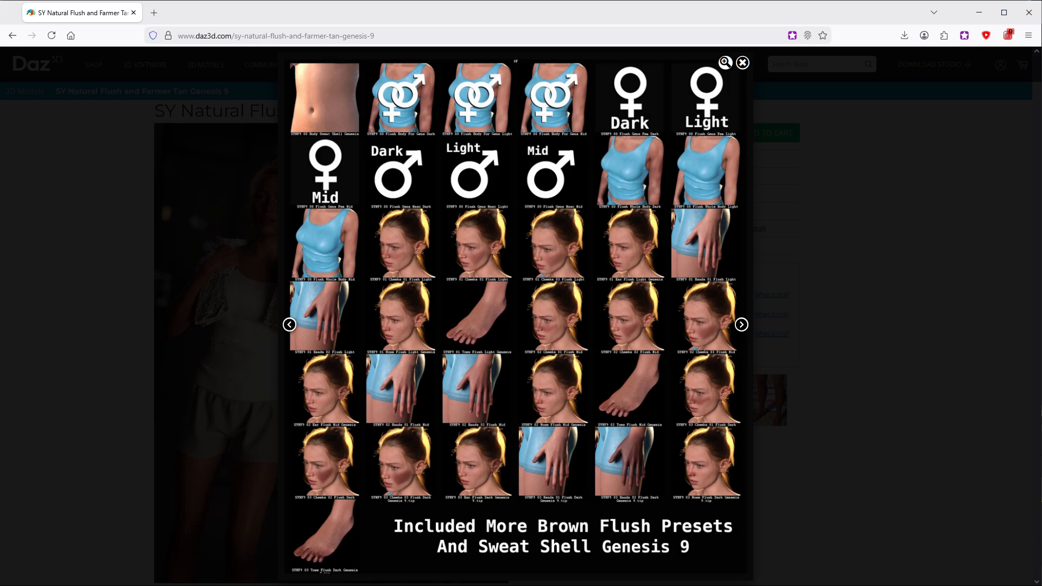
Advance to the next promotional image in the SY Natural Flush and Farmer Tan Genesis 9 gallery in the browser.
{"action": "key", "text": "Right"}
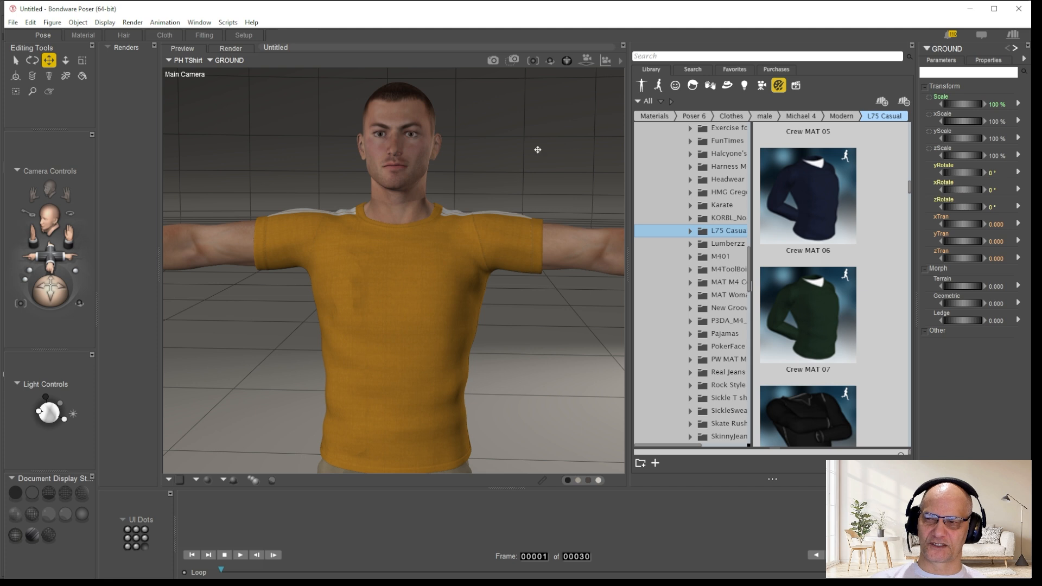
Go to the Material room, load the figure's T-shirt material and check the list of its material zones.
{"action": "left_click", "coordinate": [82, 35]}
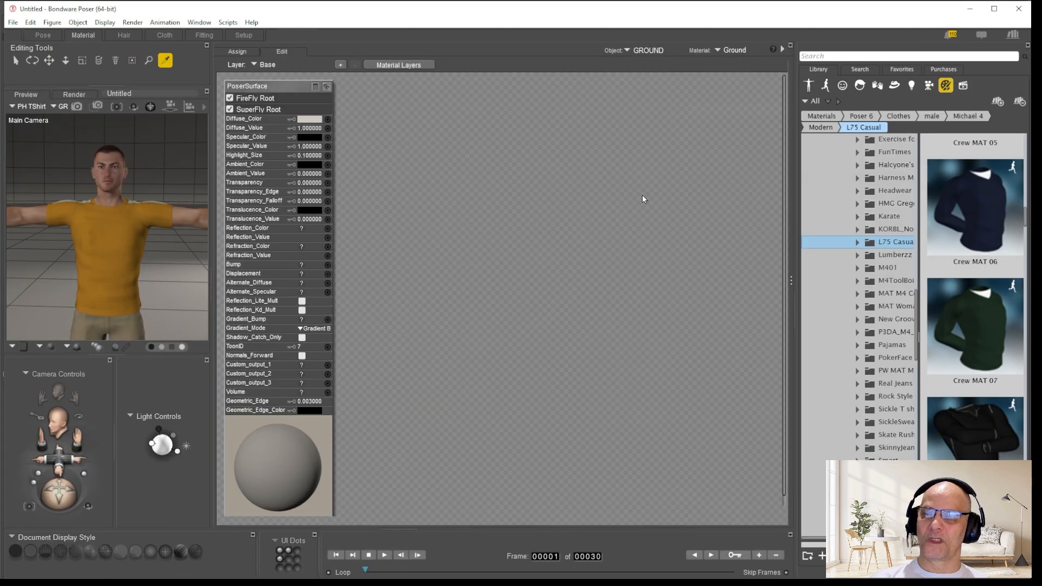
{"action": "left_click", "coordinate": [108, 225]}
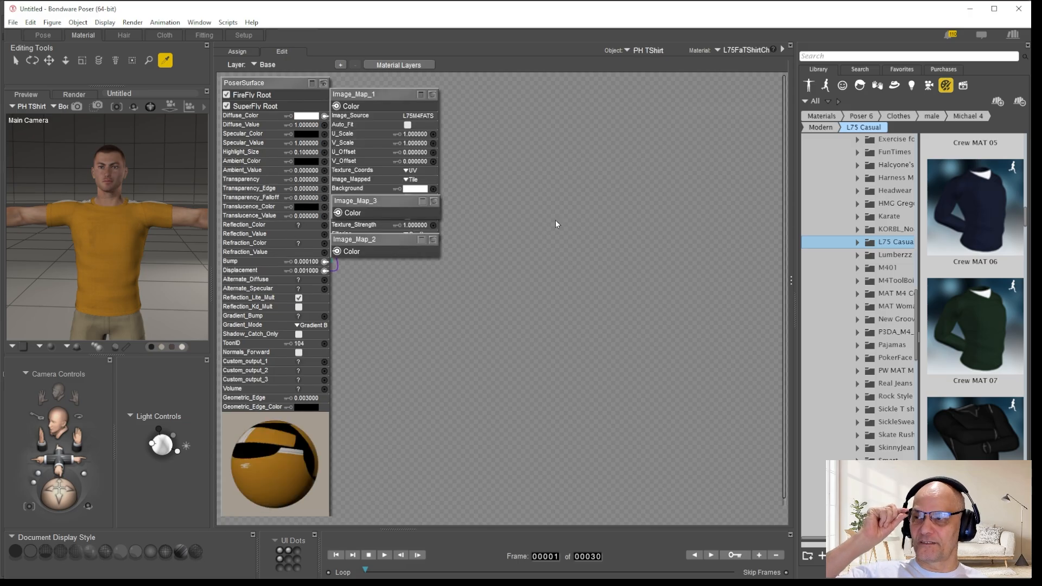
{"action": "left_click", "coordinate": [764, 51]}
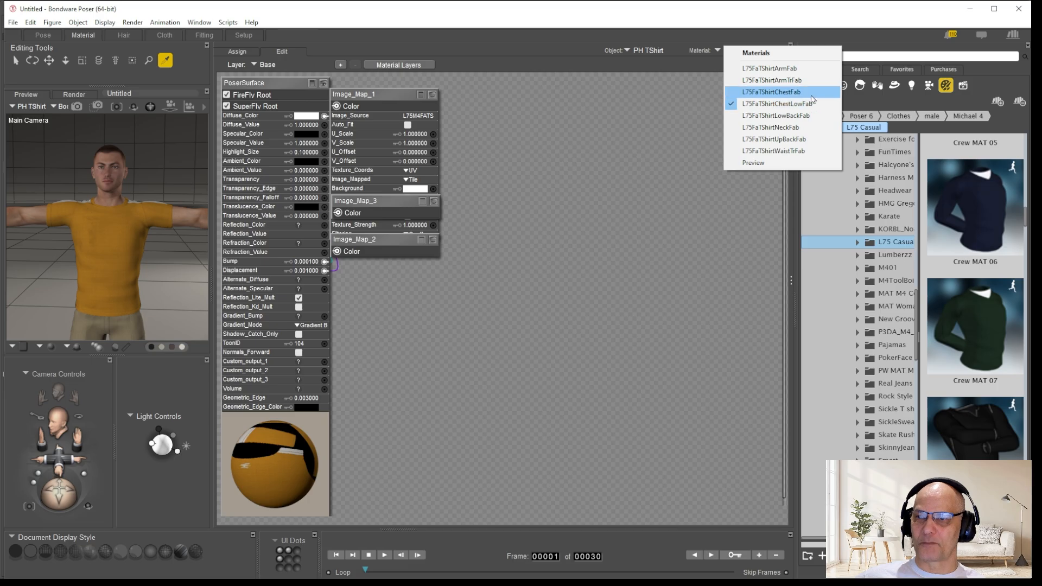
{"action": "left_click", "coordinate": [540, 167]}
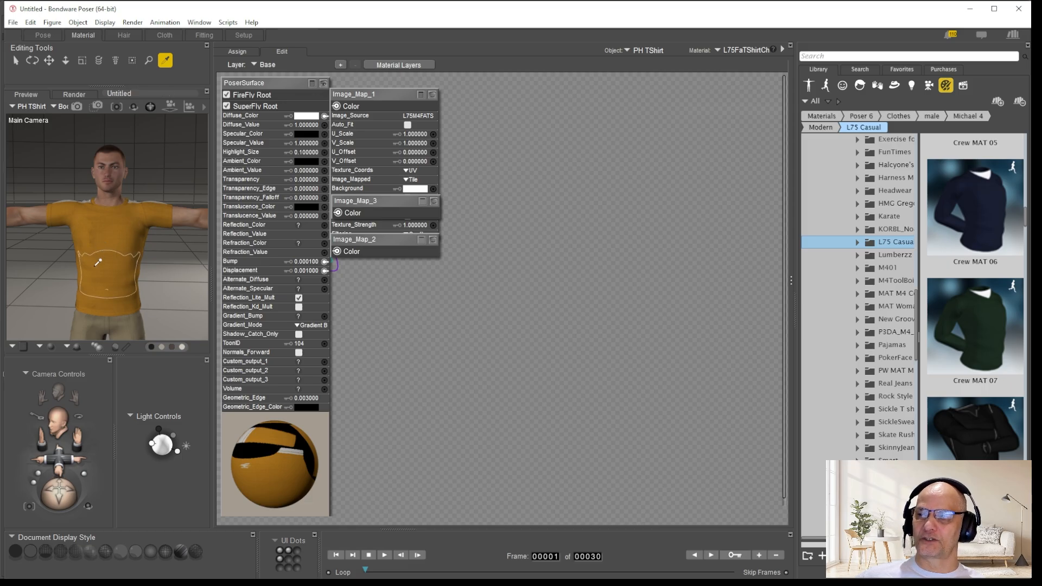
Look through the Math nodes available for a new node in the T-shirt material, without adding one.
{"action": "right_click", "coordinate": [551, 144]}
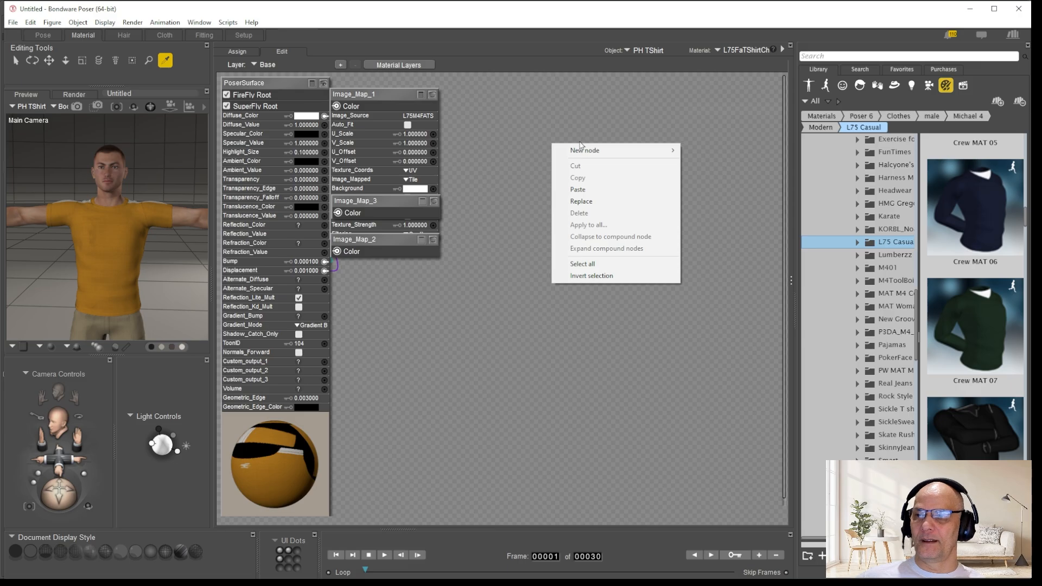
{"action": "mouse_move", "coordinate": [623, 152]}
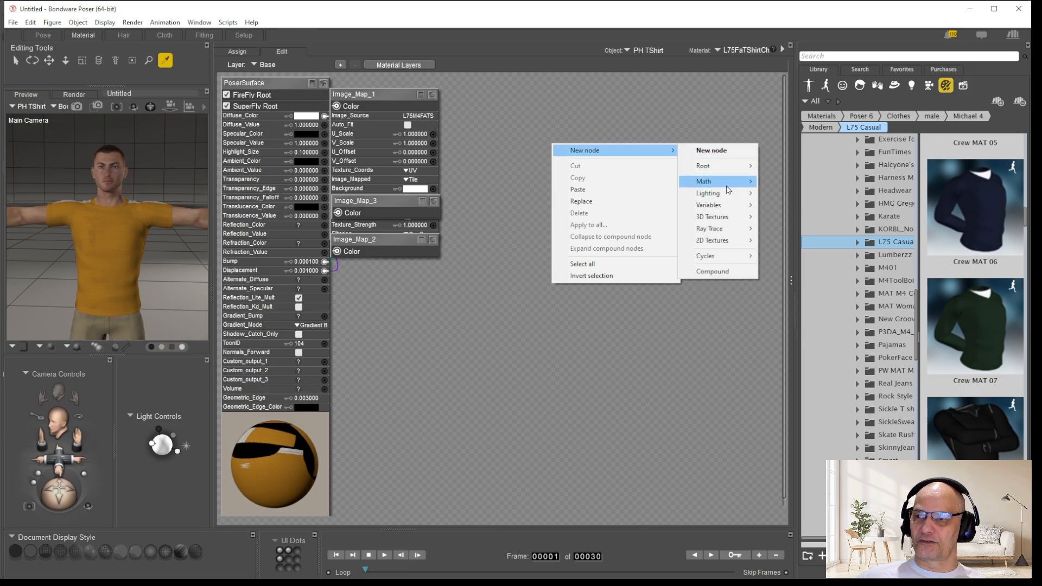
{"action": "mouse_move", "coordinate": [728, 187]}
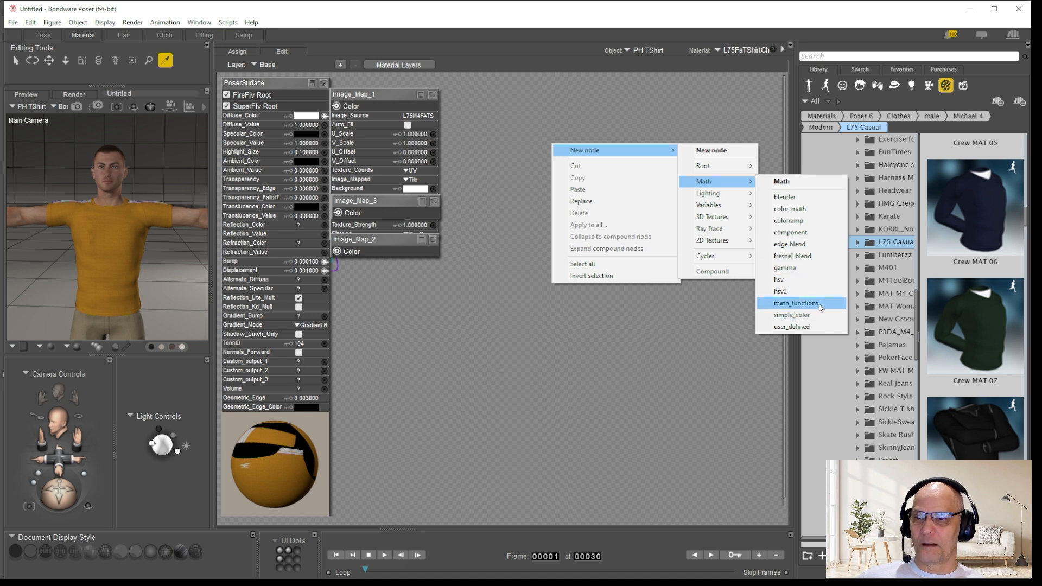
{"action": "left_click", "coordinate": [624, 374]}
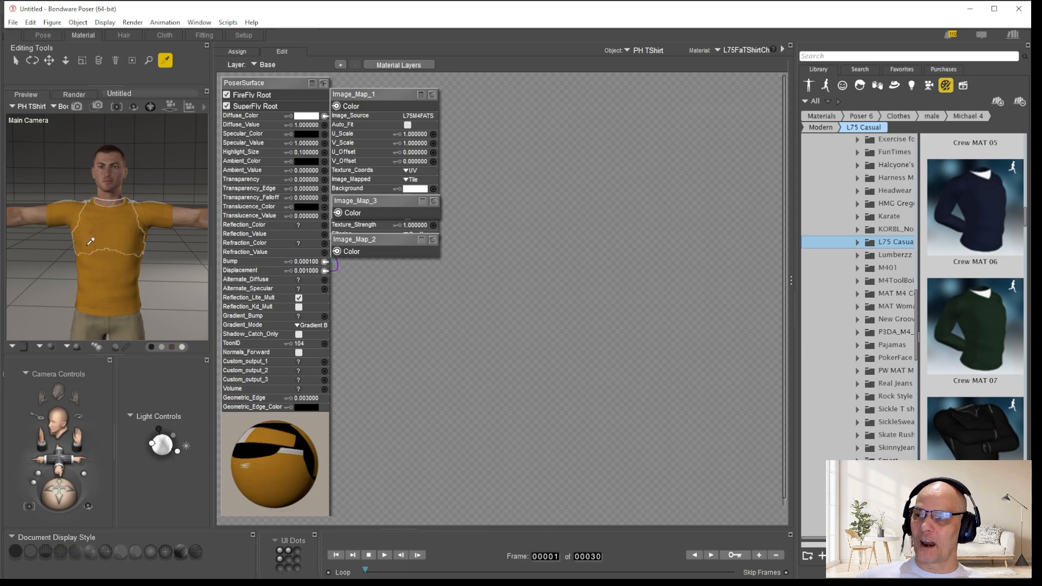
Load the T-shirt's arm material and place its Image_Map_1 node, fully expanded, clear of the other image maps.
{"action": "left_click", "coordinate": [69, 215]}
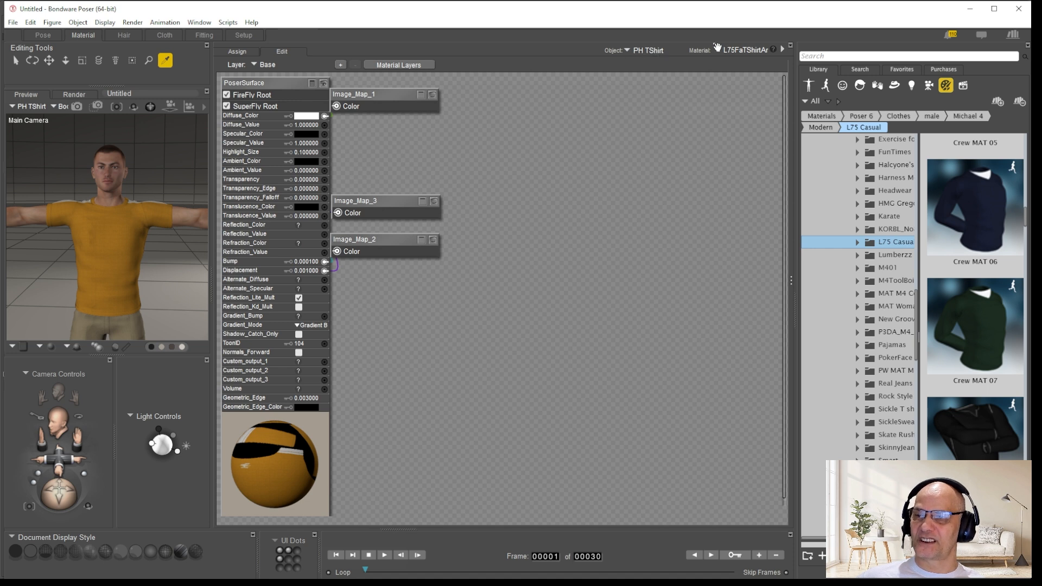
{"action": "left_click_drag", "start_coordinate": [404, 94], "coordinate": [538, 88]}
{"action": "left_click", "coordinate": [539, 94]}
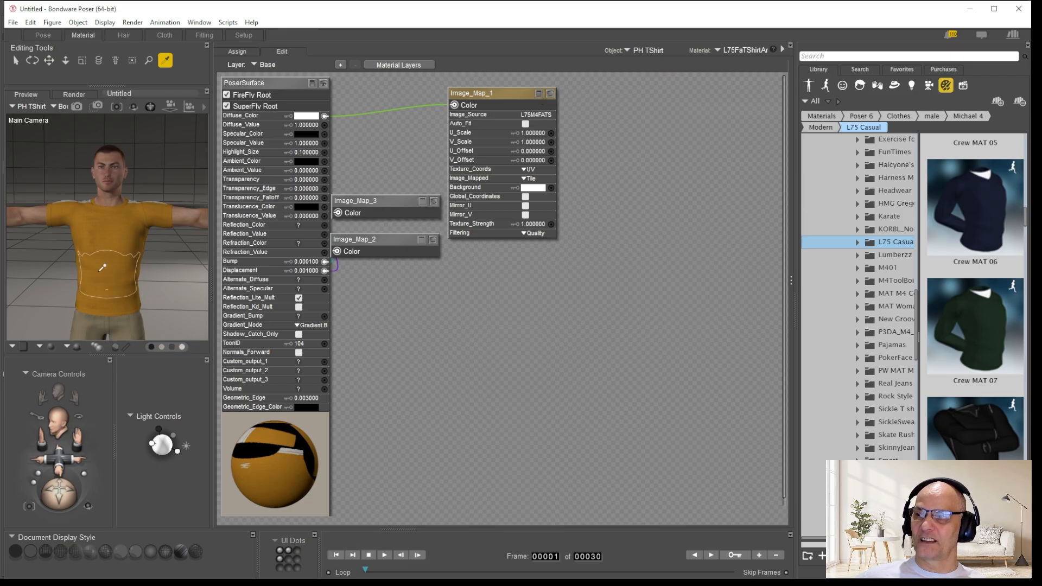
Inspect the image source of Image_Map_1 and browse its FADAY texture folder, leaving the texture as it is.
{"action": "left_click", "coordinate": [539, 115]}
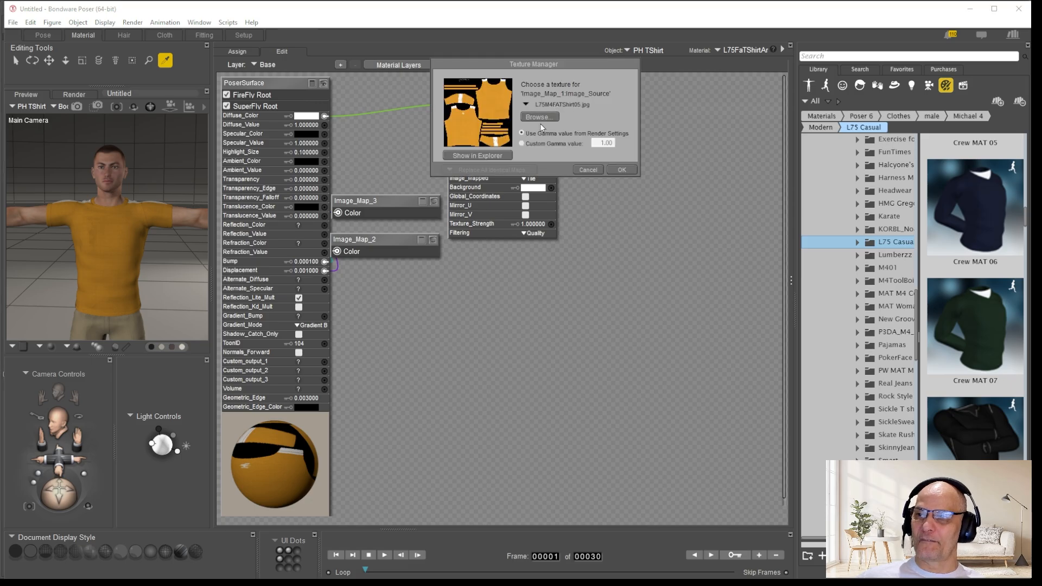
{"action": "left_click", "coordinate": [546, 117]}
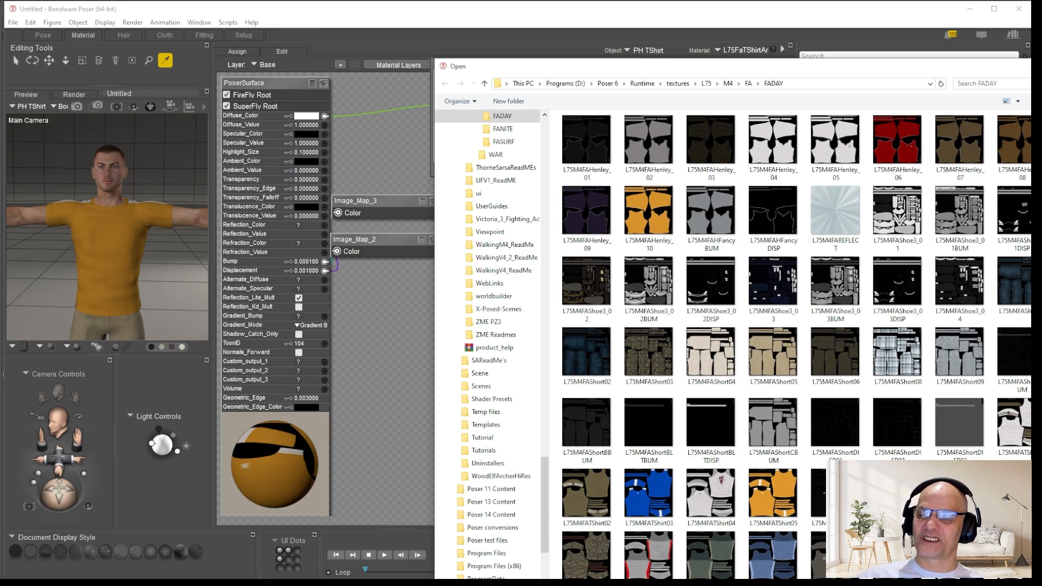
{"action": "key", "text": "Escape"}
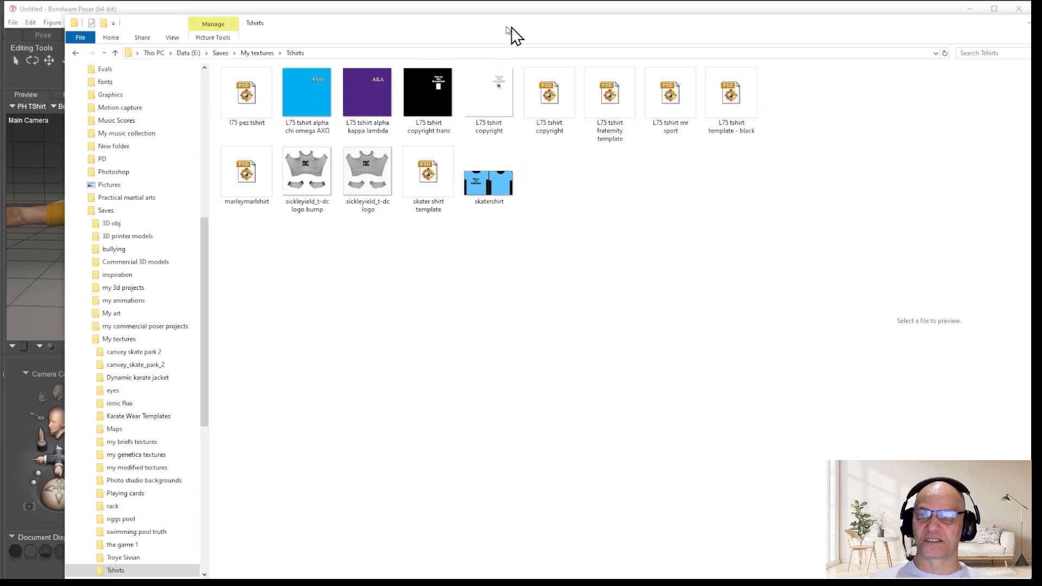
Switch to File Explorer and compare the previews of the skatershirt and L75 tshirt copyright images in the Tshirts folder.
{"action": "left_click_drag", "start_coordinate": [512, 33], "coordinate": [465, 51]}
{"action": "left_click", "coordinate": [429, 202]}
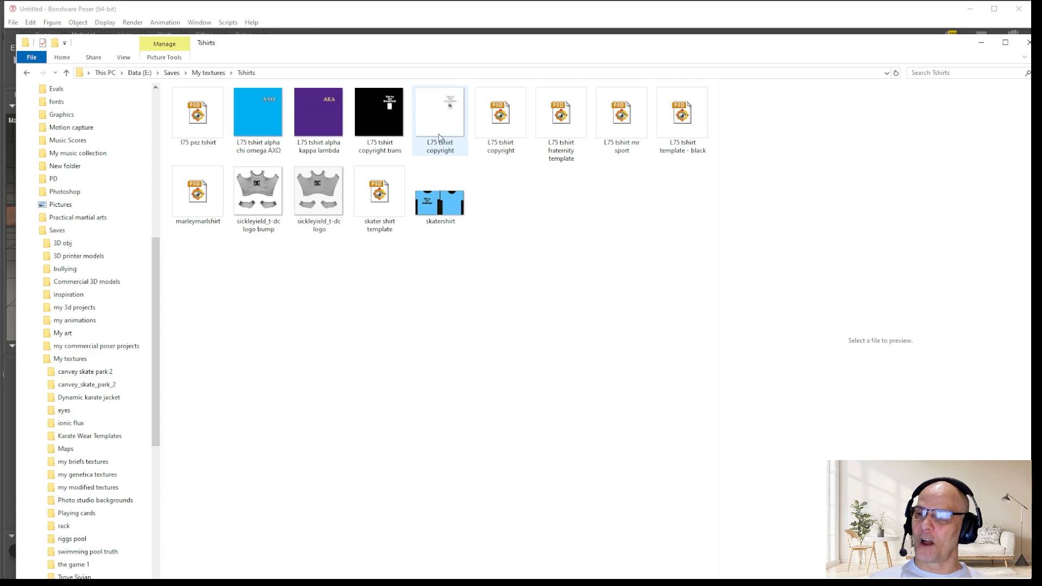
{"action": "left_click", "coordinate": [442, 205]}
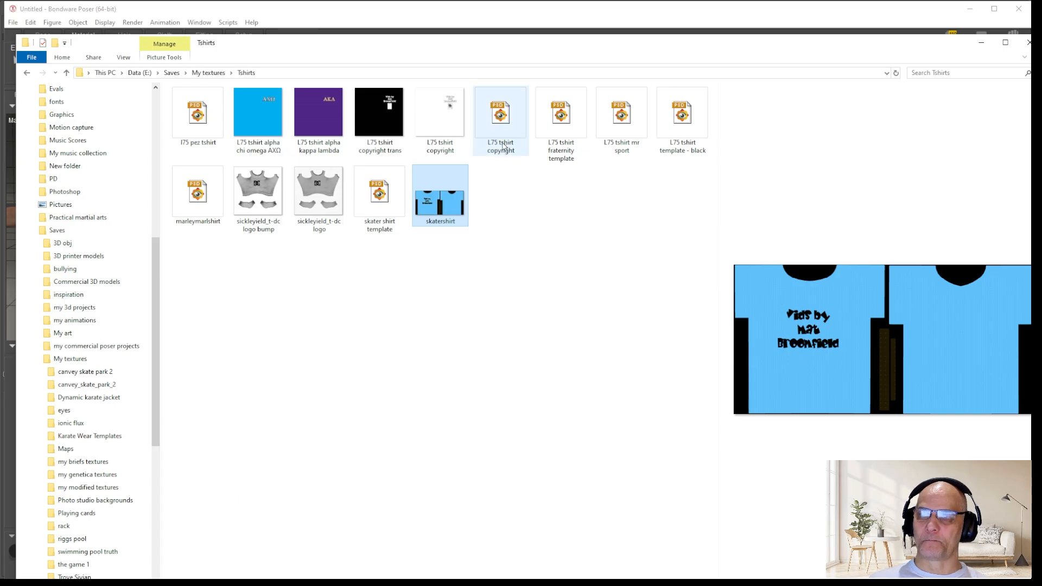
{"action": "left_click", "coordinate": [443, 114]}
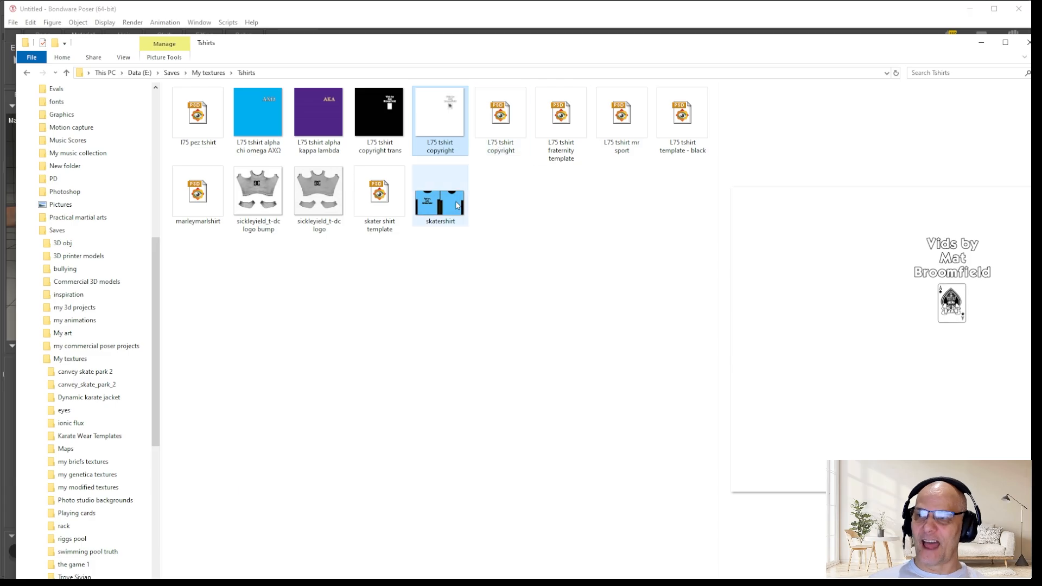
{"action": "left_click", "coordinate": [441, 212]}
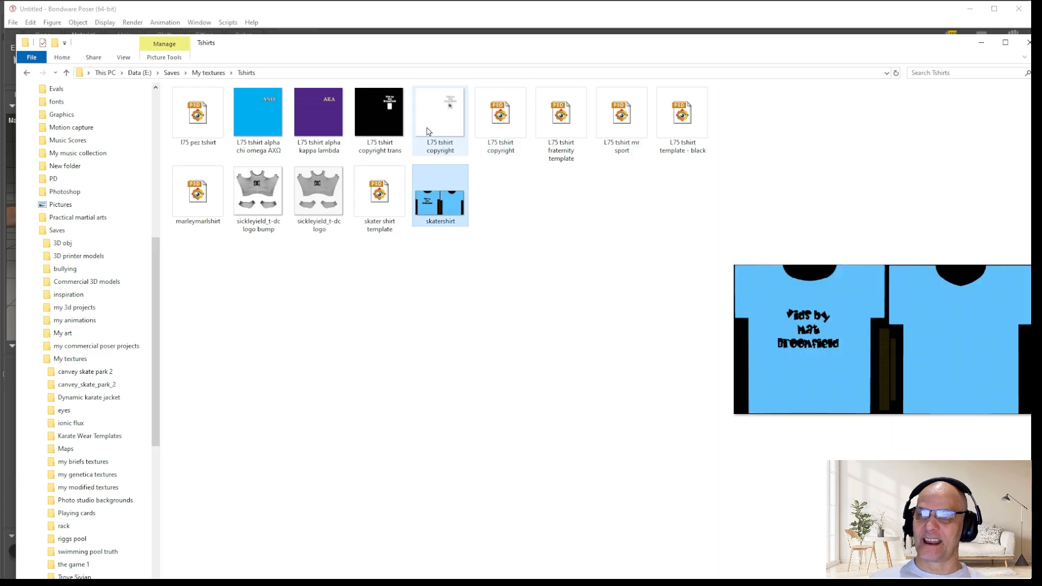
Open the L75 tshirt copyright PSD template in Photoshop and fit its artwork in view.
{"action": "left_click", "coordinate": [500, 119]}
{"action": "right_click", "coordinate": [499, 118]}
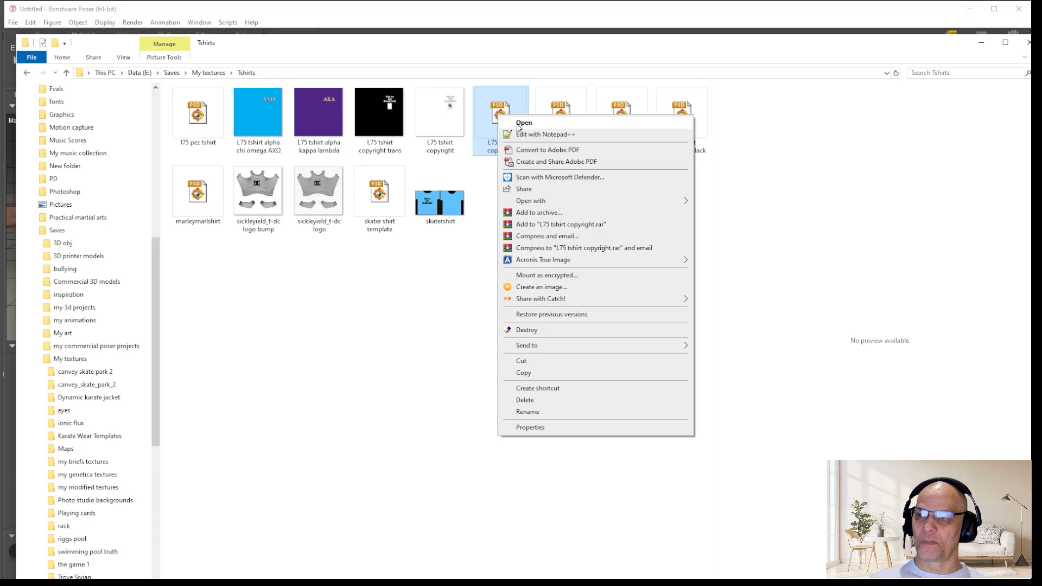
{"action": "left_click_drag", "start_coordinate": [565, 51], "coordinate": [1041, 52]}
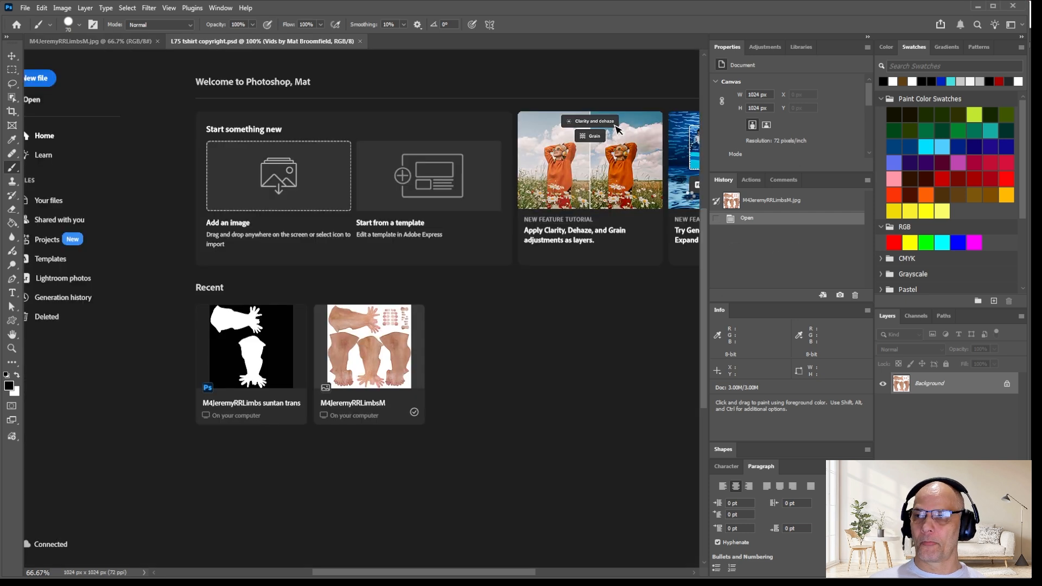
{"action": "scroll", "coordinate": [395, 217], "scroll_direction": "up", "scroll_amount": 2, "text": "alt"}
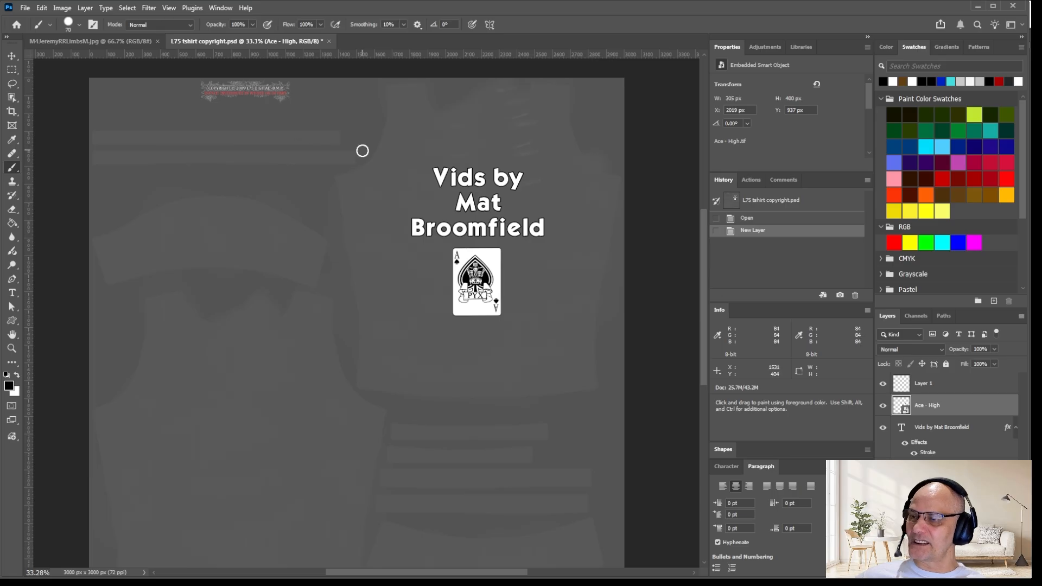
Make a short Background Eraser stroke on Layer 1 beside the shirt's lettering.
{"action": "left_click", "coordinate": [957, 379]}
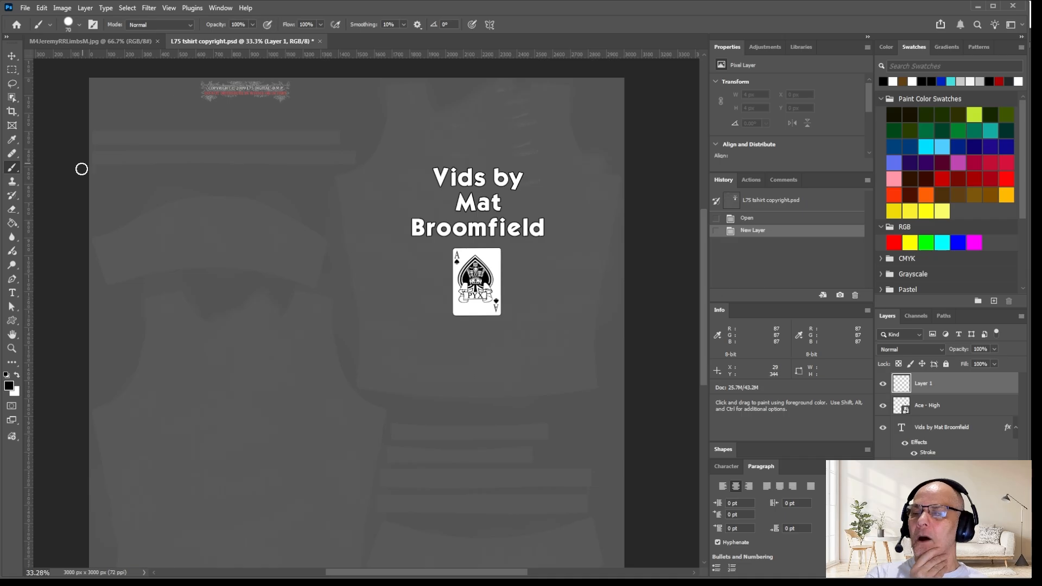
{"action": "left_click", "coordinate": [12, 210]}
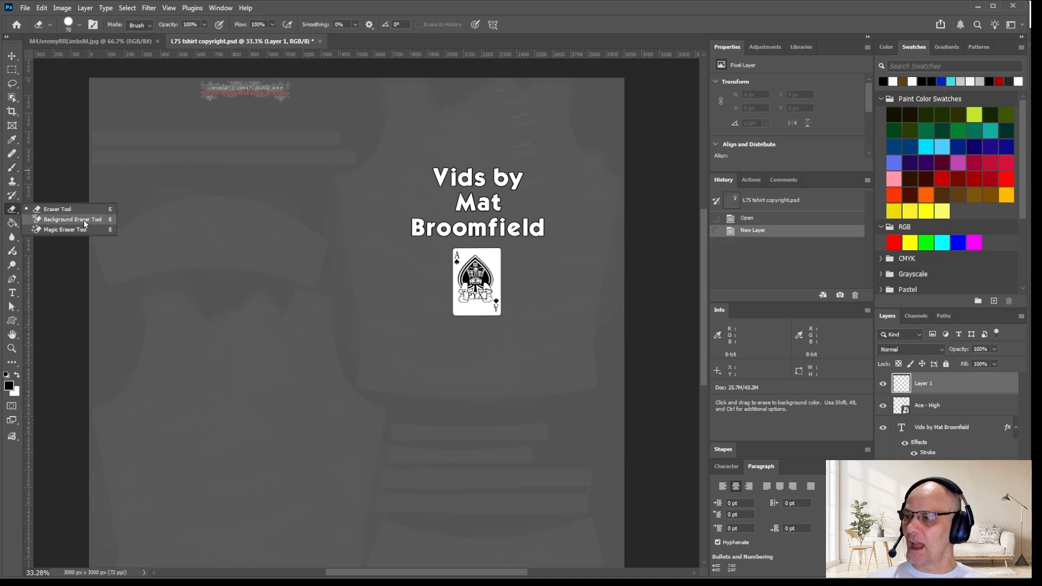
{"action": "left_click", "coordinate": [83, 219]}
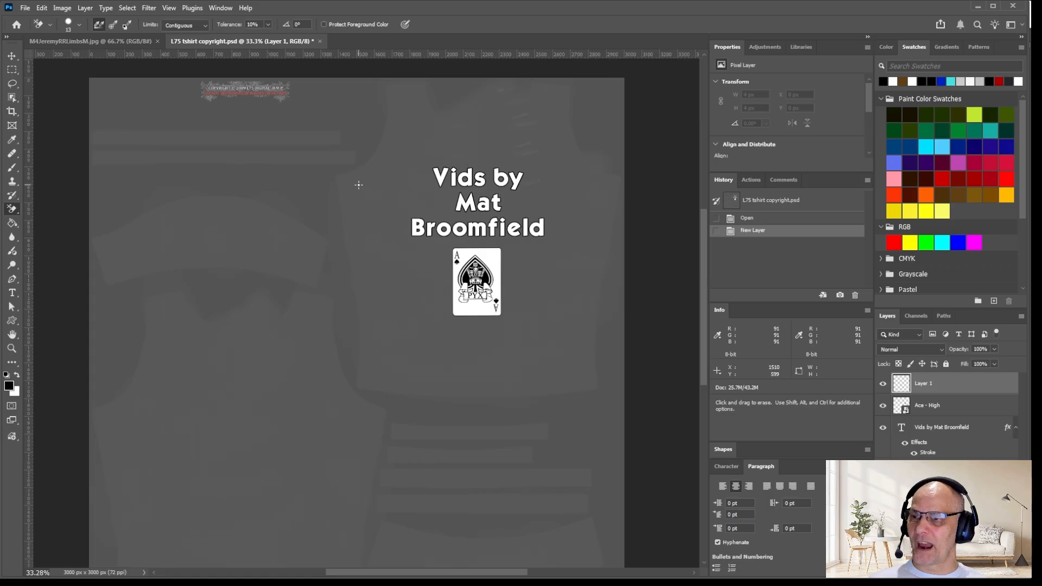
{"action": "left_click_drag", "start_coordinate": [358, 181], "coordinate": [361, 191]}
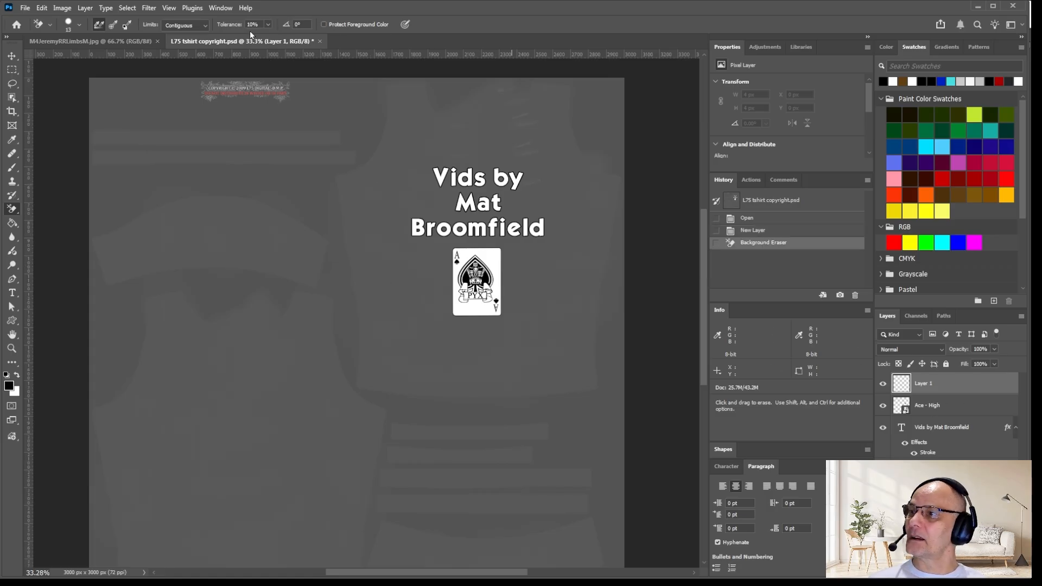
Merge all visible layers of the T-shirt template into the Background layer.
{"action": "left_click", "coordinate": [937, 407]}
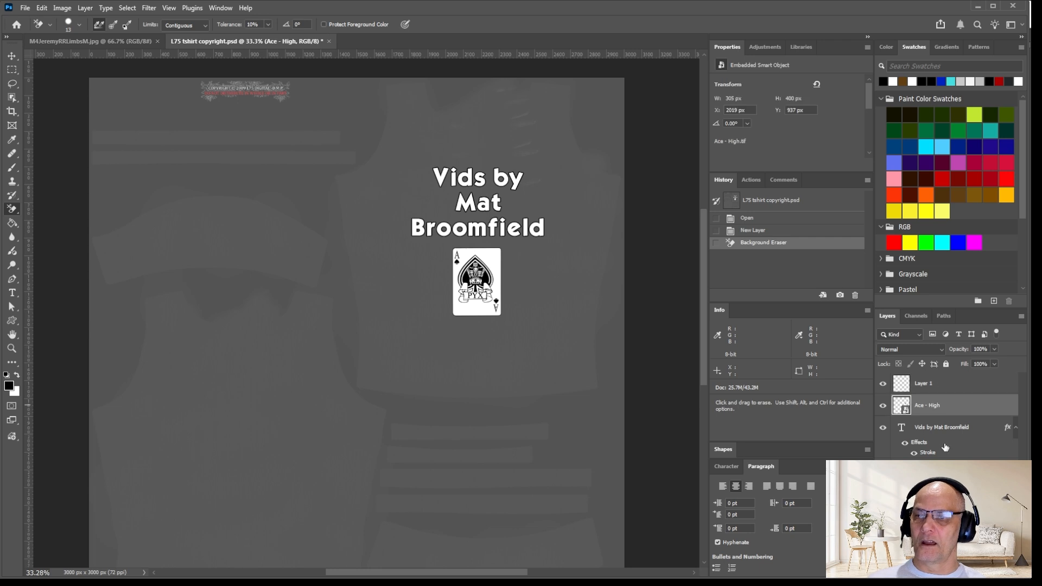
{"action": "left_click", "coordinate": [938, 496], "text": "shift"}
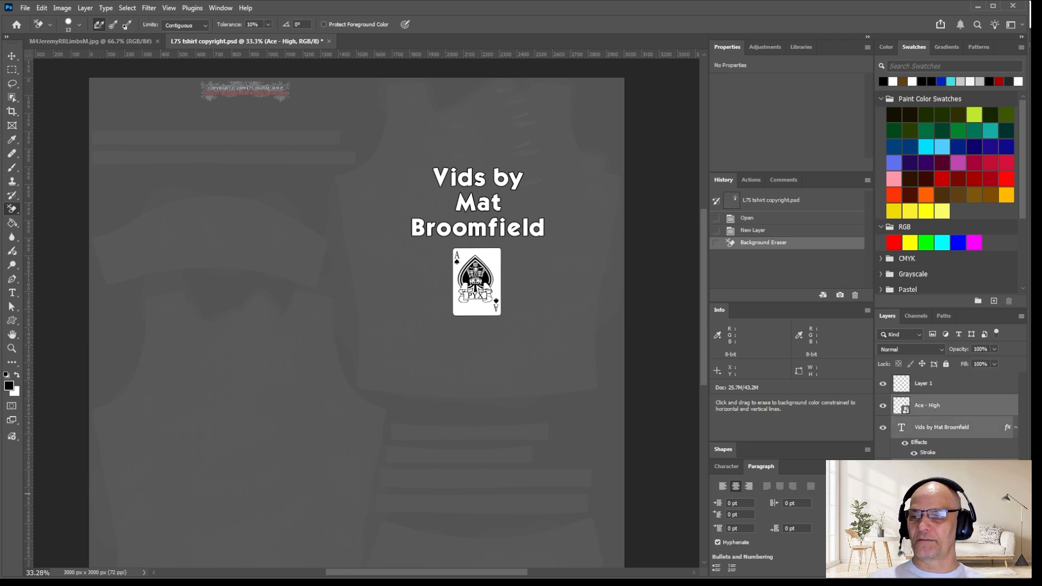
{"action": "left_click", "coordinate": [937, 543]}
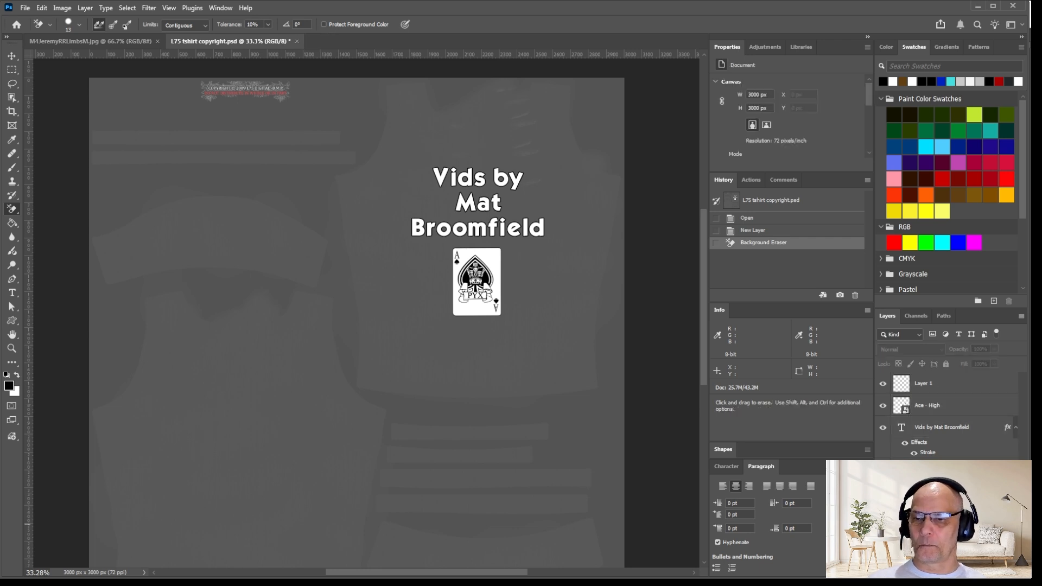
{"action": "left_click", "coordinate": [937, 519]}
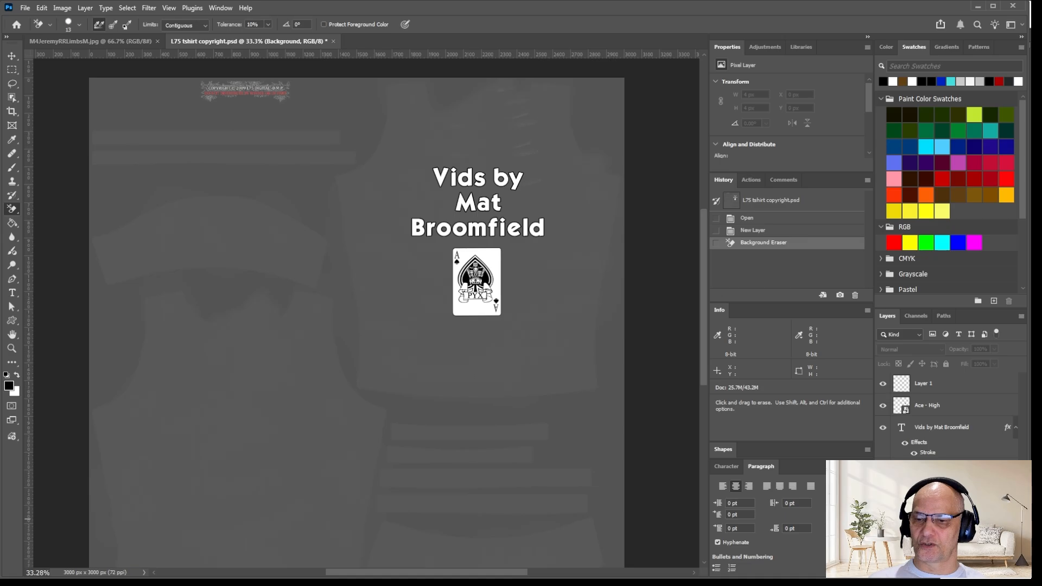
{"action": "key", "text": "ctrl+shift+e"}
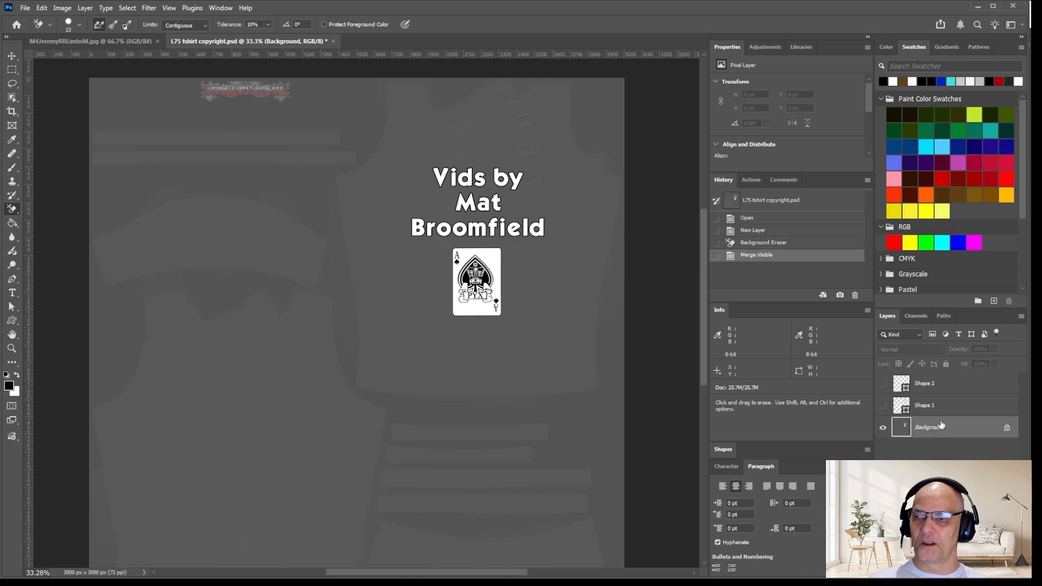
Delete the Shape 2 and Shape 1 layers and make one Background Eraser dab on the Background layer above the lettering.
{"action": "left_click", "coordinate": [938, 387]}
{"action": "left_click", "coordinate": [937, 415], "text": "shift"}
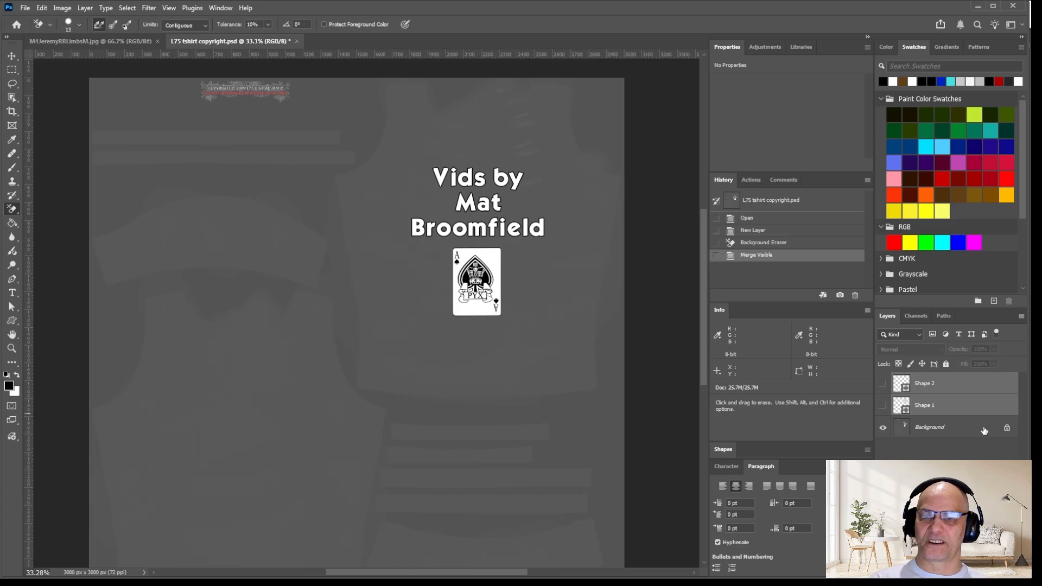
{"action": "key", "text": "Delete"}
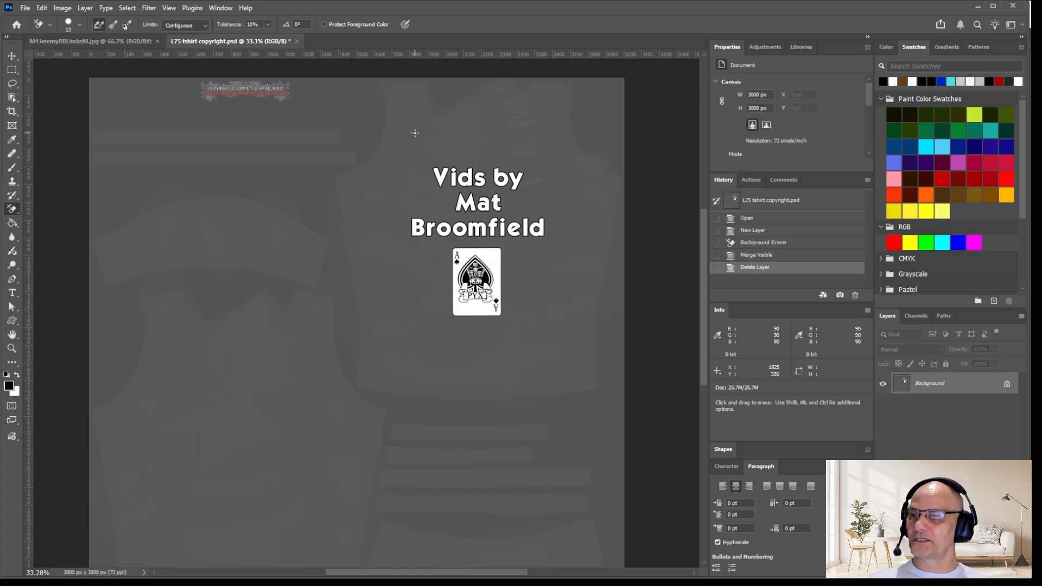
{"action": "left_click", "coordinate": [415, 132]}
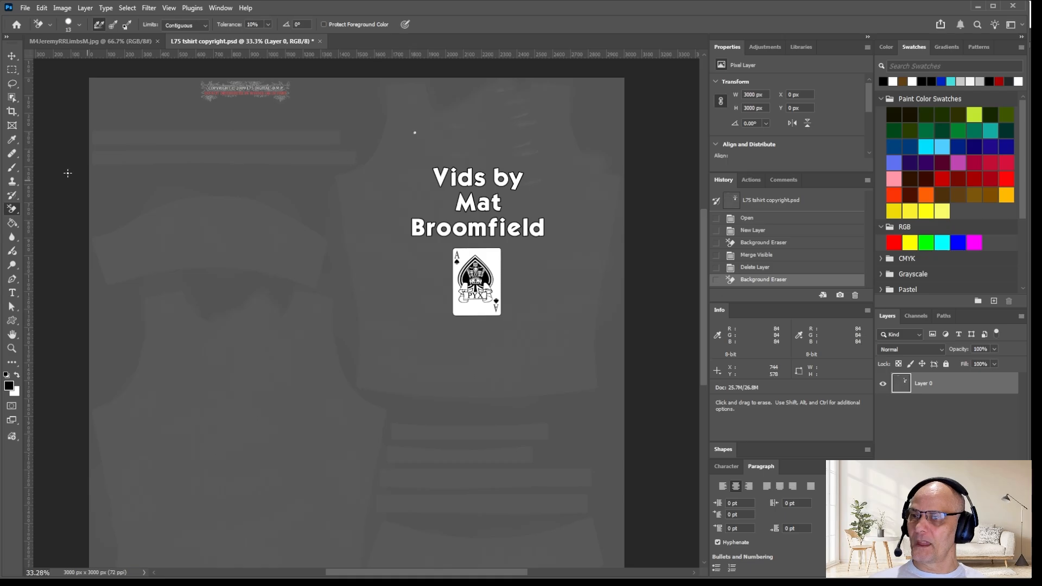
Try removing the grey background with the Magic Eraser at tolerance 32 with Contiguous off, inspect the artwork edges, and undo the erase.
{"action": "left_click_drag", "start_coordinate": [11, 212], "coordinate": [68, 230]}
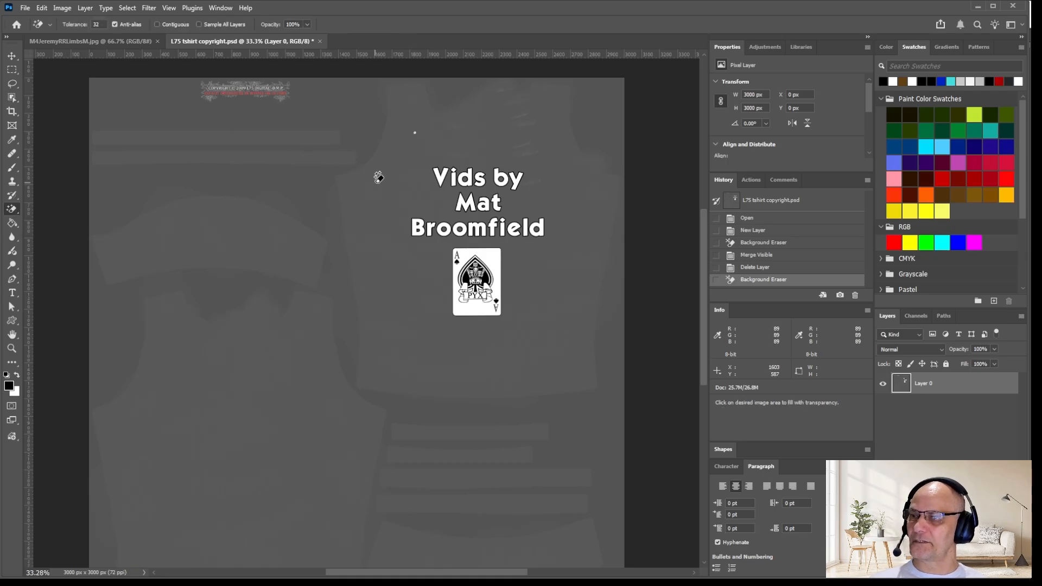
{"action": "left_click", "coordinate": [379, 180]}
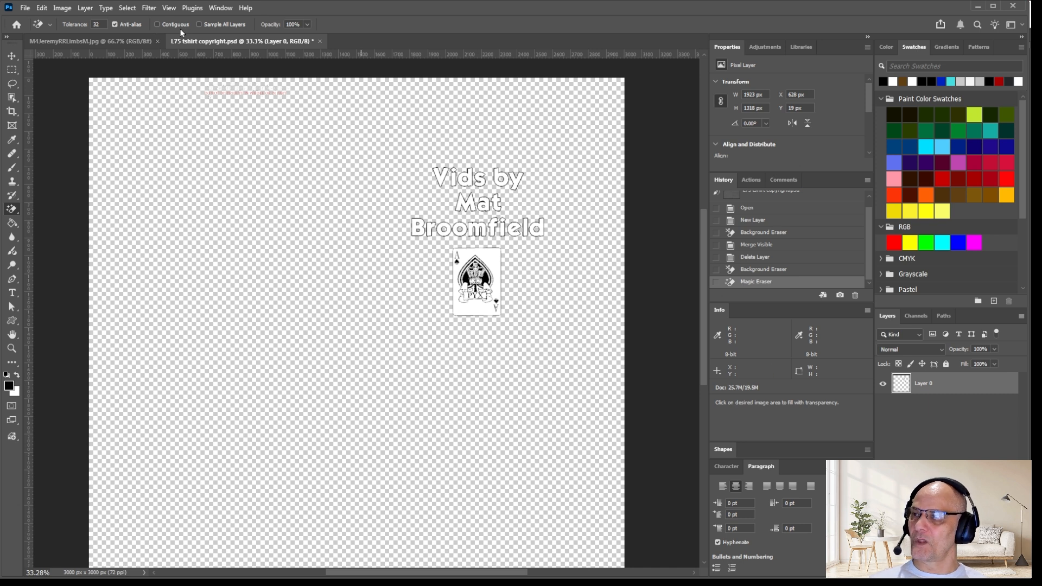
{"action": "scroll", "coordinate": [544, 231], "scroll_direction": "up", "scroll_amount": 10, "text": "alt"}
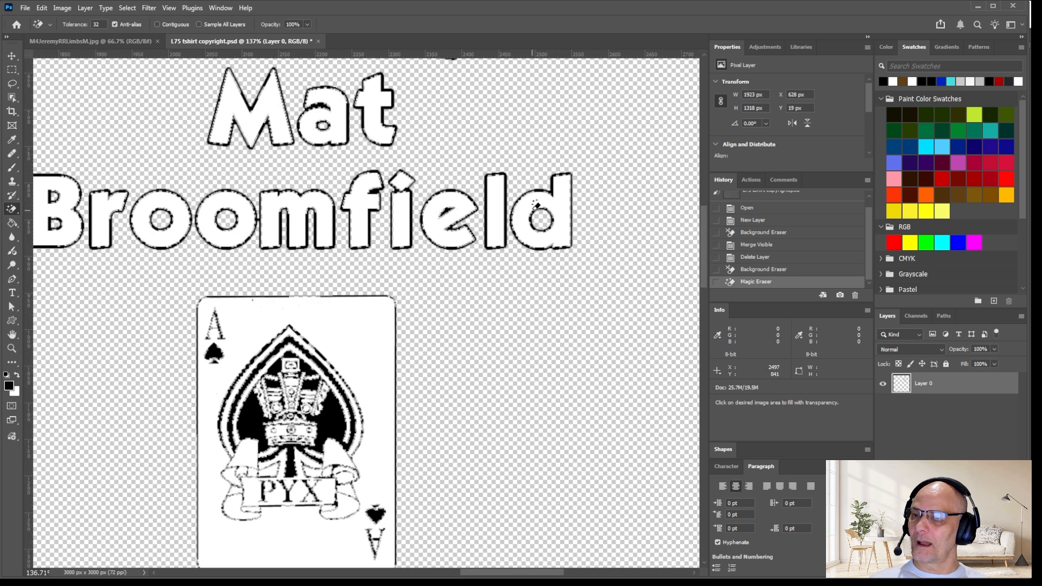
{"action": "scroll", "coordinate": [545, 215], "scroll_direction": "down", "scroll_amount": 4, "text": "alt"}
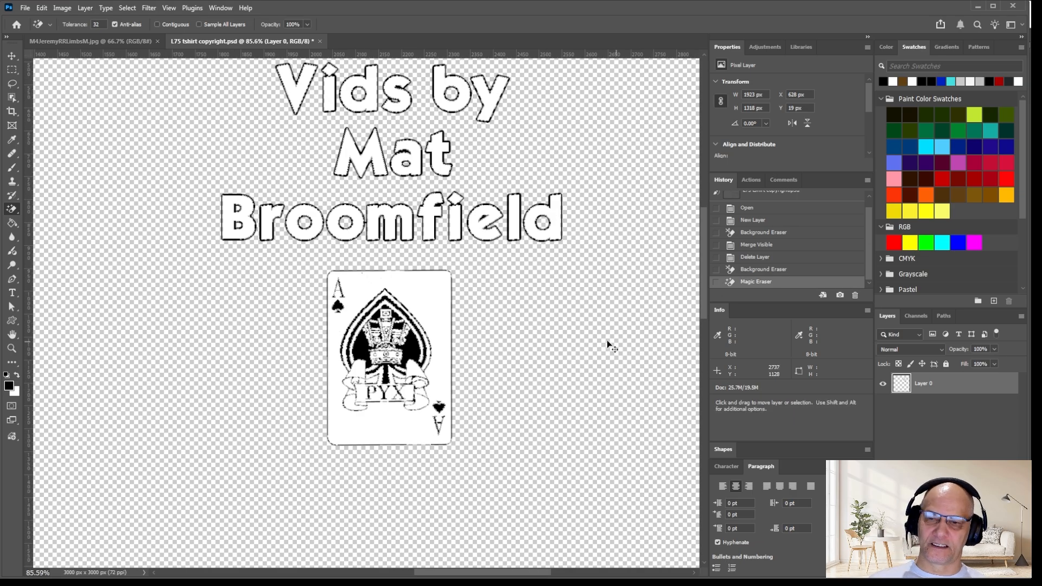
{"action": "key", "text": "ctrl+z"}
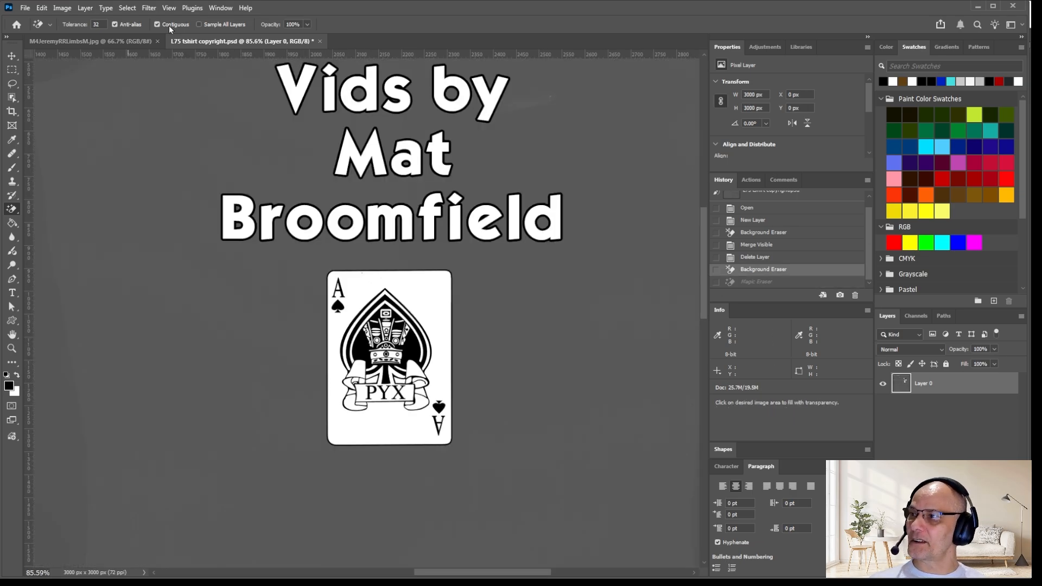
Try the Magic Eraser on the grey background with Contiguous on, and undo the erase.
{"action": "scroll", "coordinate": [578, 162], "scroll_direction": "down", "scroll_amount": 1, "text": "alt"}
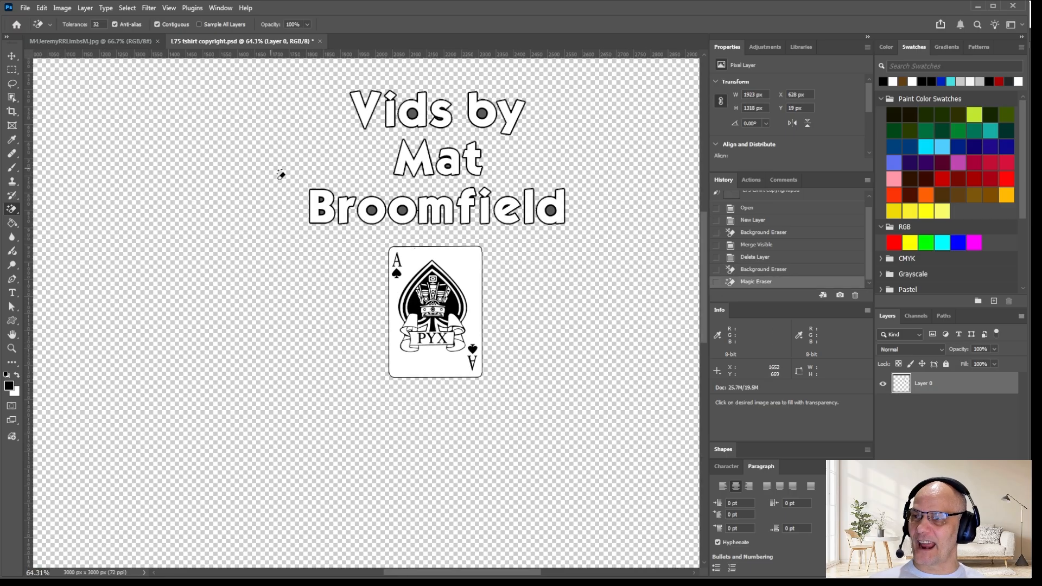
{"action": "left_click", "coordinate": [260, 149]}
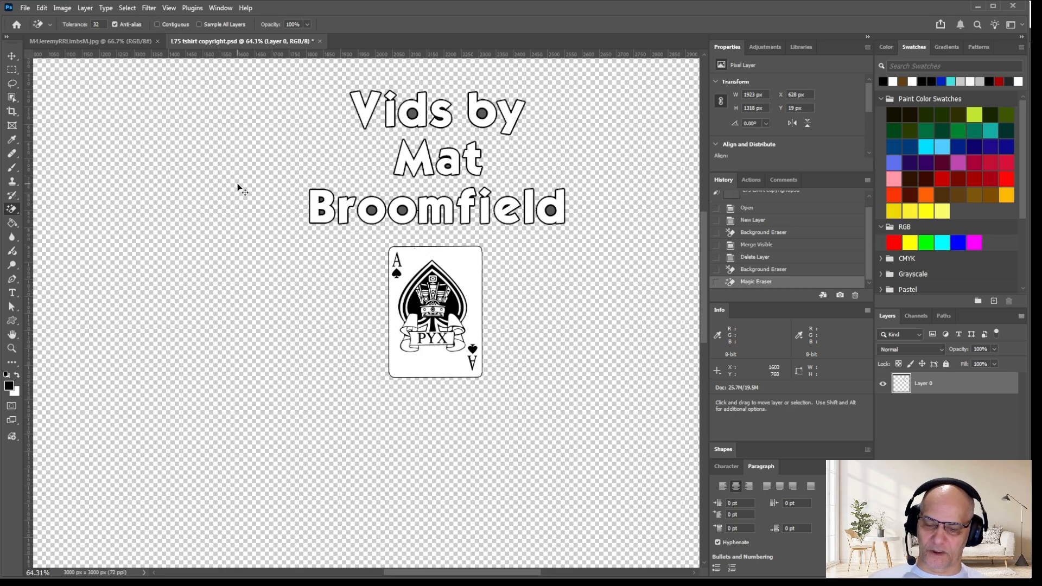
{"action": "key", "text": "ctrl+z"}
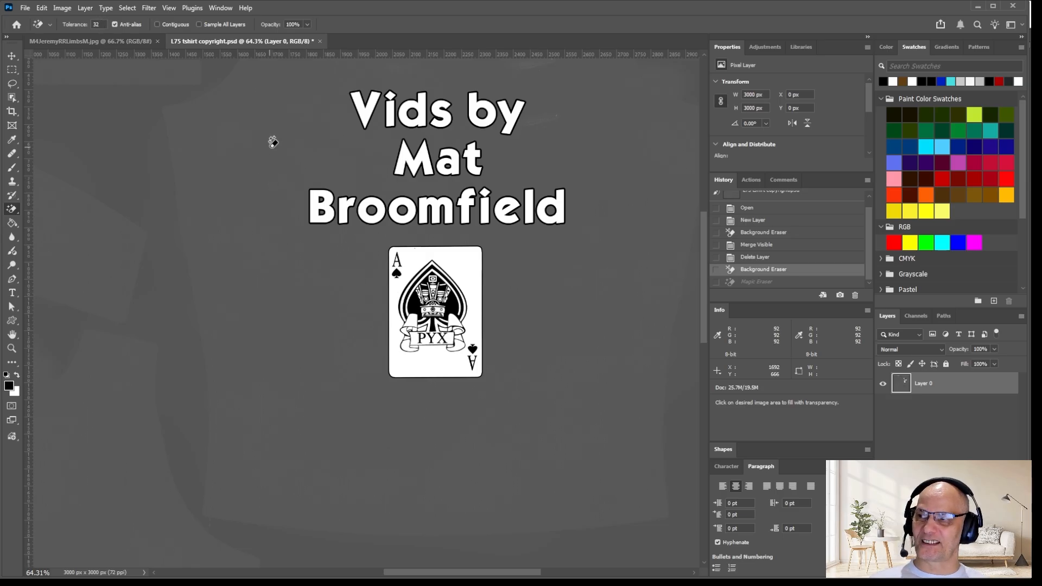
Remove the grey background from the whole of Layer 0 using the Magic Eraser at tolerance 32 with Contiguous off.
{"action": "scroll", "coordinate": [268, 141], "scroll_direction": "down", "scroll_amount": 2, "text": "alt"}
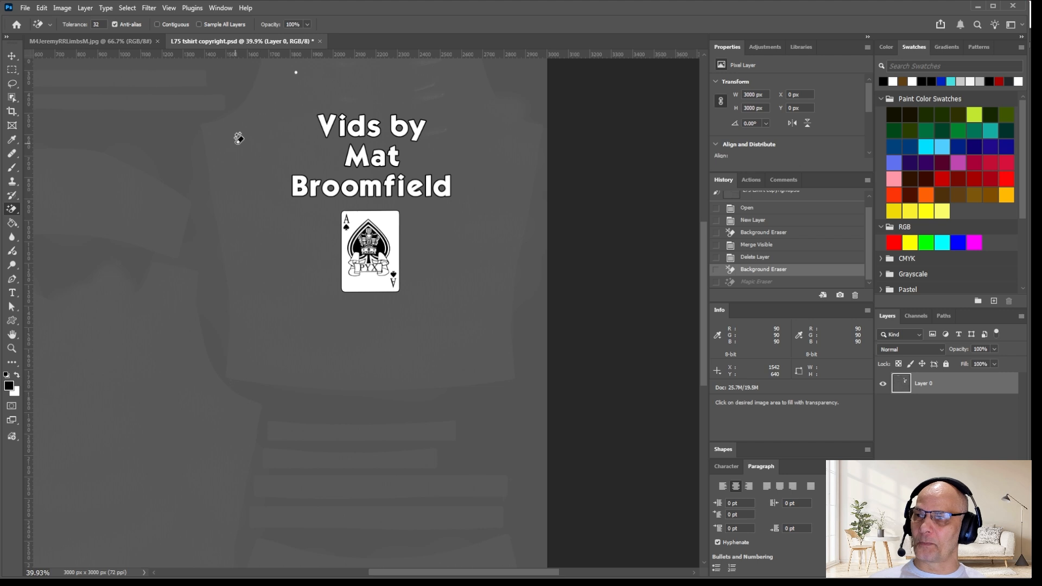
{"action": "scroll", "coordinate": [275, 179], "scroll_direction": "up", "scroll_amount": 4, "text": "alt"}
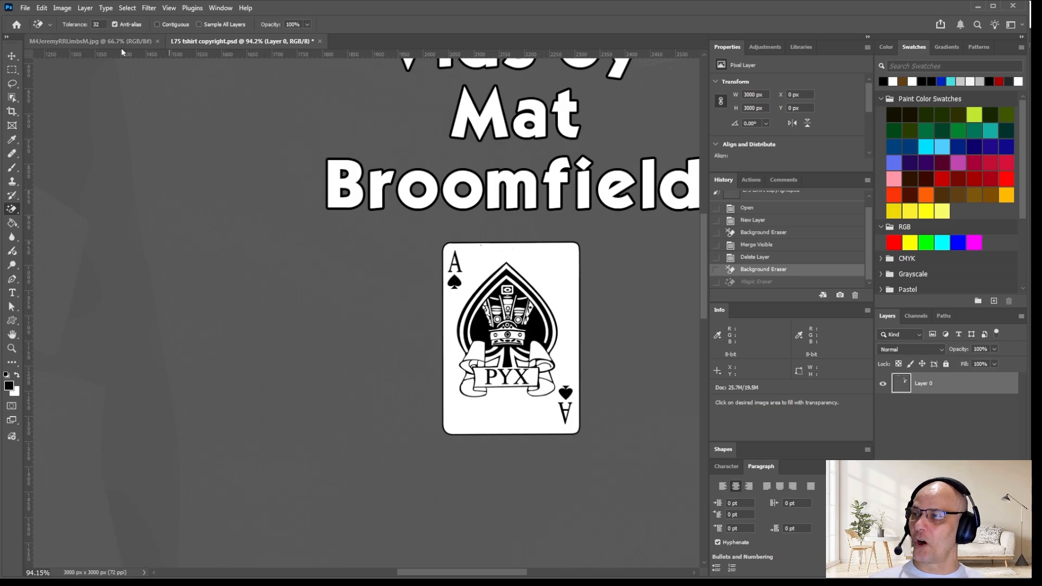
{"action": "scroll", "coordinate": [249, 223], "scroll_direction": "down", "scroll_amount": 3, "text": "alt"}
{"action": "scroll", "coordinate": [252, 160], "scroll_direction": "down", "scroll_amount": 1, "text": "alt"}
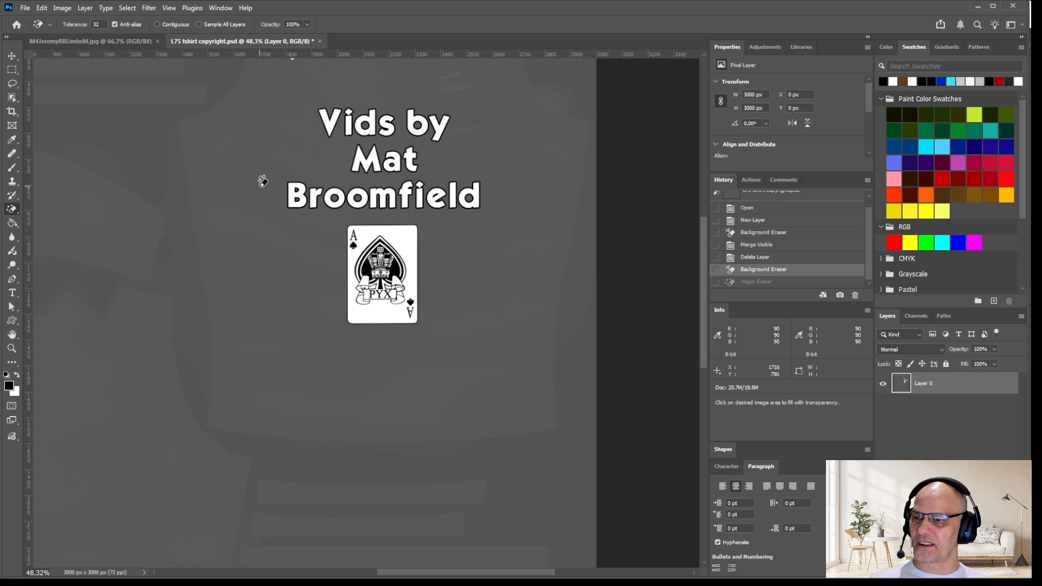
{"action": "scroll", "coordinate": [329, 268], "scroll_direction": "down", "scroll_amount": 3, "text": "alt"}
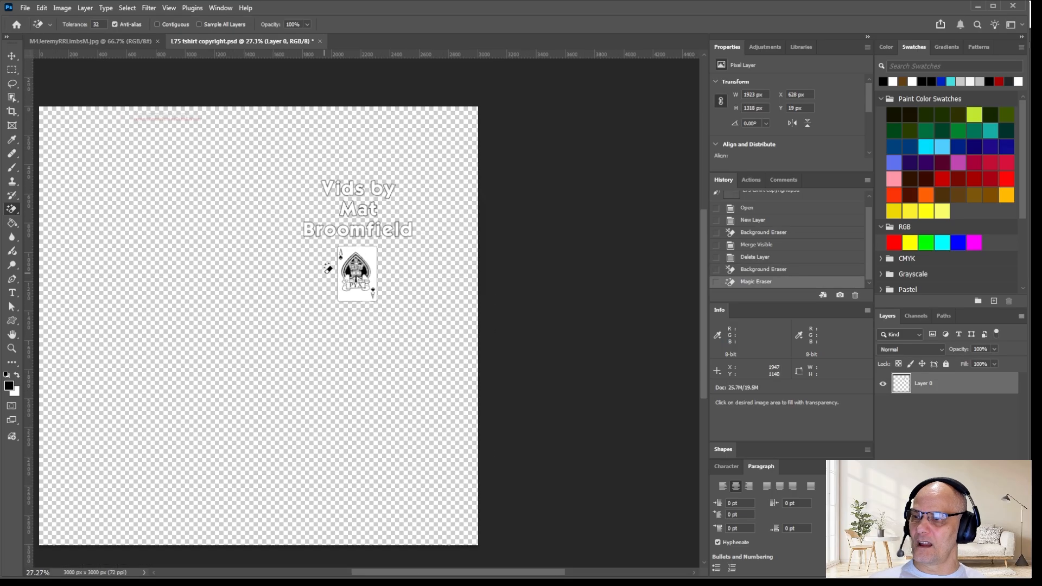
Erase the leftover copyright notice text near the canvas's upper edge with the regular Eraser.
{"action": "scroll", "coordinate": [154, 97], "scroll_direction": "up", "scroll_amount": 8, "text": "alt"}
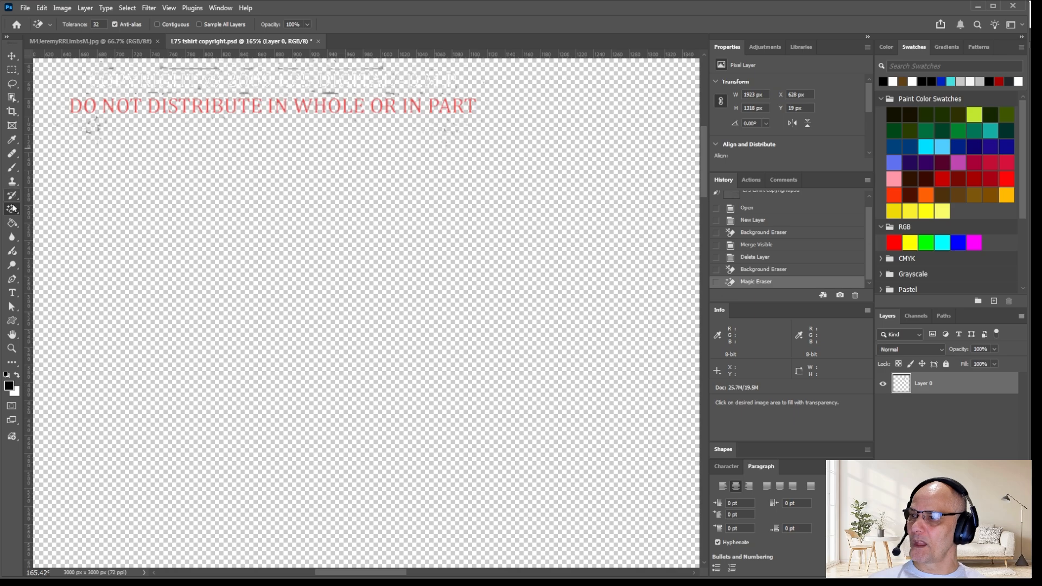
{"action": "left_click_drag", "start_coordinate": [16, 213], "coordinate": [60, 205]}
{"action": "mouse_move", "coordinate": [472, 109]}
{"action": "left_mouse_down"}
{"action": "mouse_move", "coordinate": [246, 94]}
{"action": "mouse_move", "coordinate": [409, 84]}
{"action": "mouse_move", "coordinate": [58, 89]}
{"action": "left_mouse_up"}
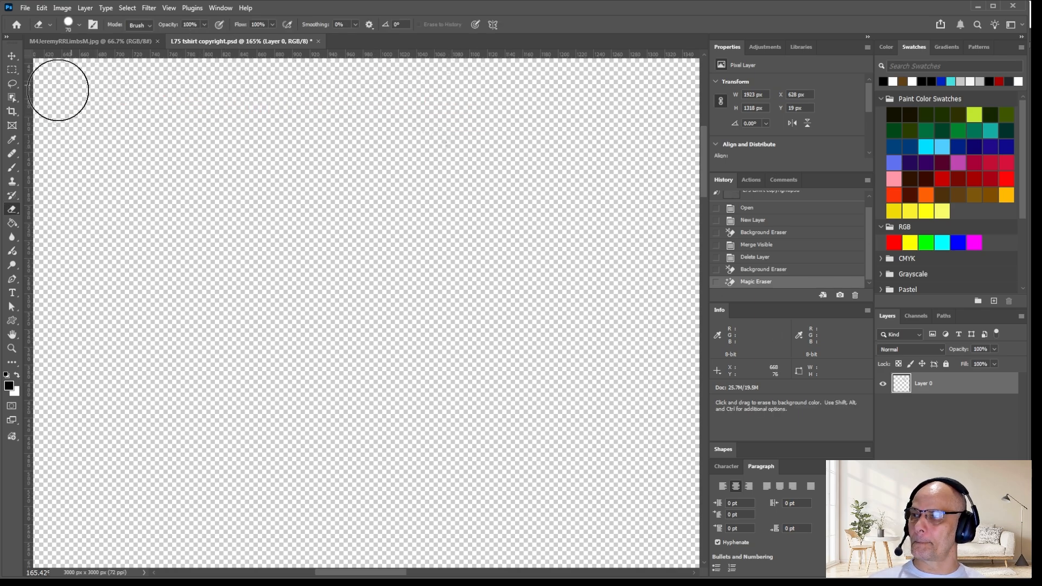
{"action": "scroll", "coordinate": [241, 293], "scroll_direction": "down", "scroll_amount": 2, "text": "alt"}
{"action": "scroll", "coordinate": [241, 300], "scroll_direction": "down", "scroll_amount": 8, "text": "alt"}
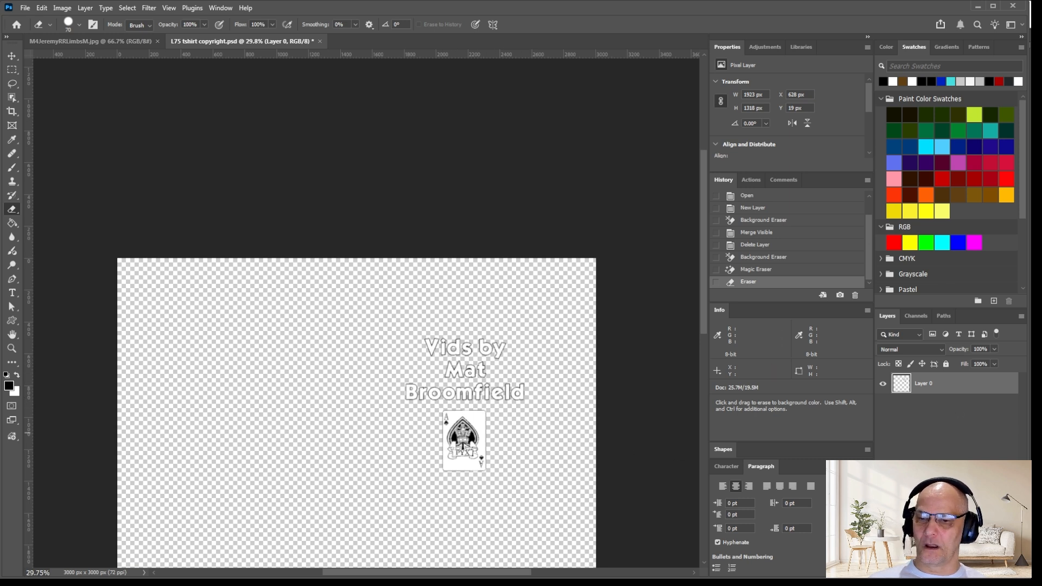
Add a new layer above Layer 0, inspect the playing card's edges, and undo the layer, text erasing and background removal.
{"action": "key", "text": "ctrl+alt+shift+n"}
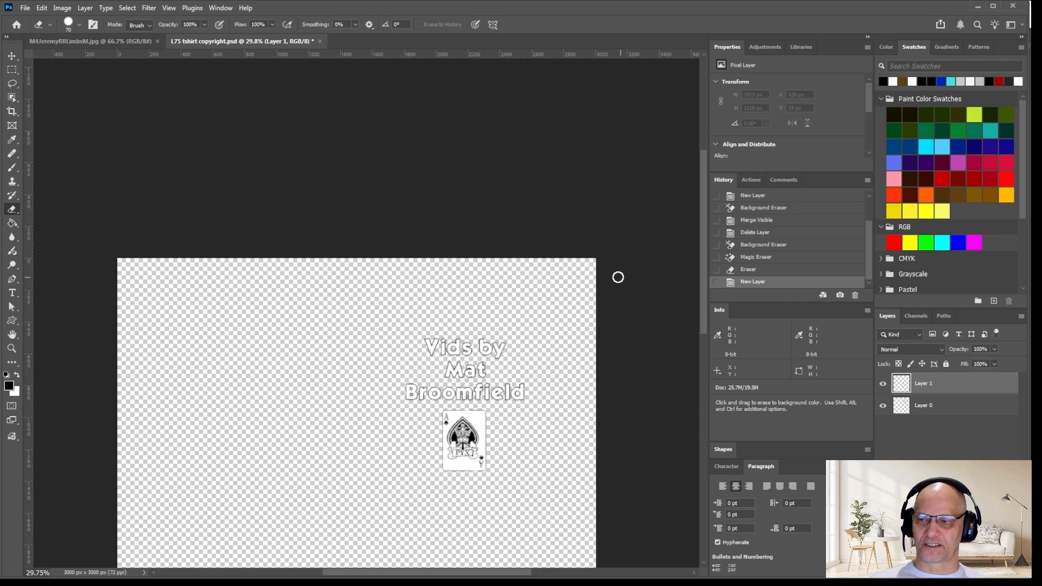
{"action": "scroll", "coordinate": [485, 445], "scroll_direction": "up", "scroll_amount": 5, "text": "alt"}
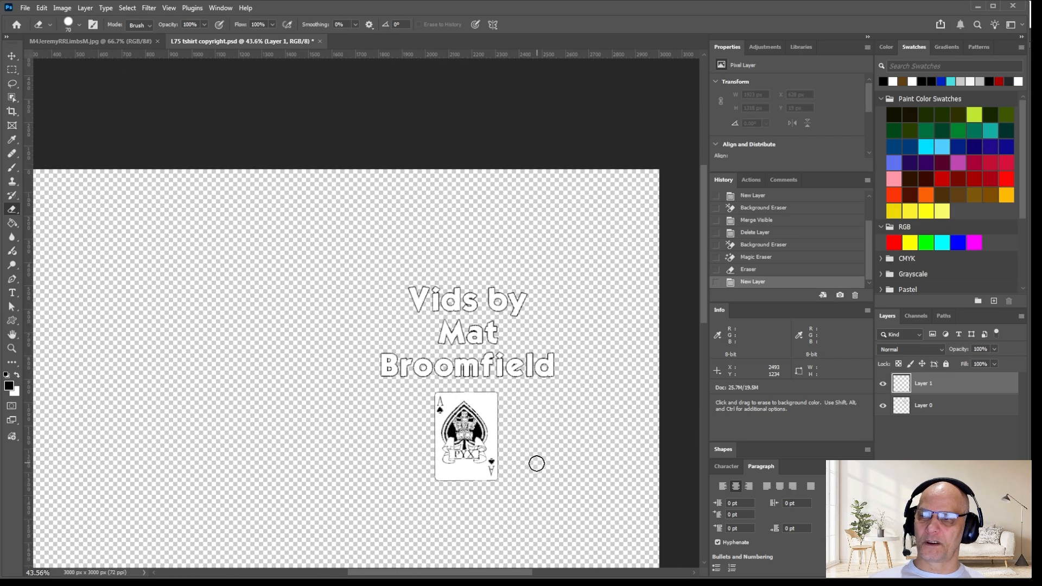
{"action": "scroll", "coordinate": [538, 461], "scroll_direction": "up", "scroll_amount": 6, "text": "alt"}
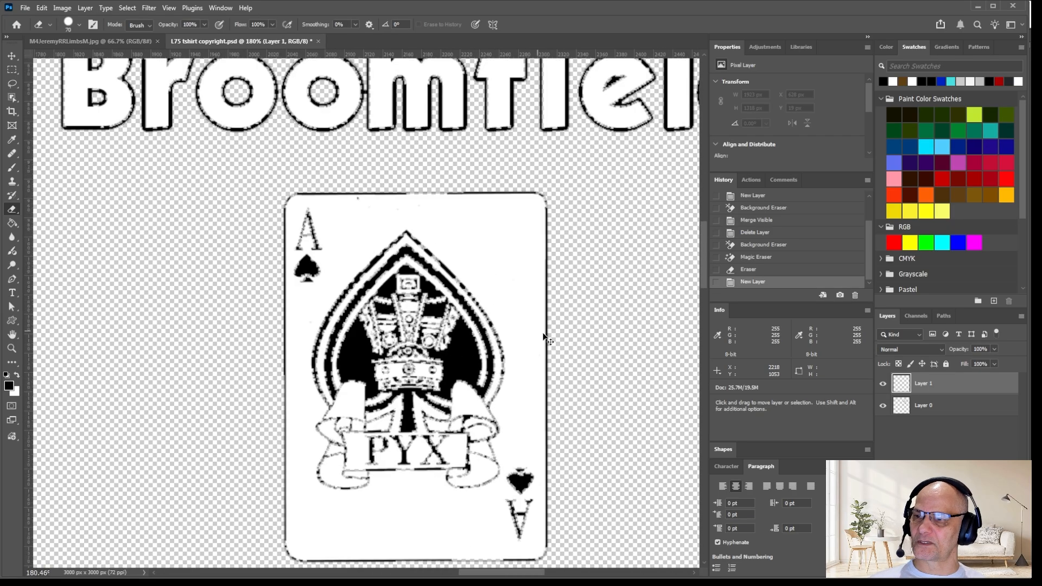
{"action": "key", "text": "ctrl+z"}
{"action": "key", "text": "ctrl+z"}
{"action": "key", "text": "ctrl+z"}
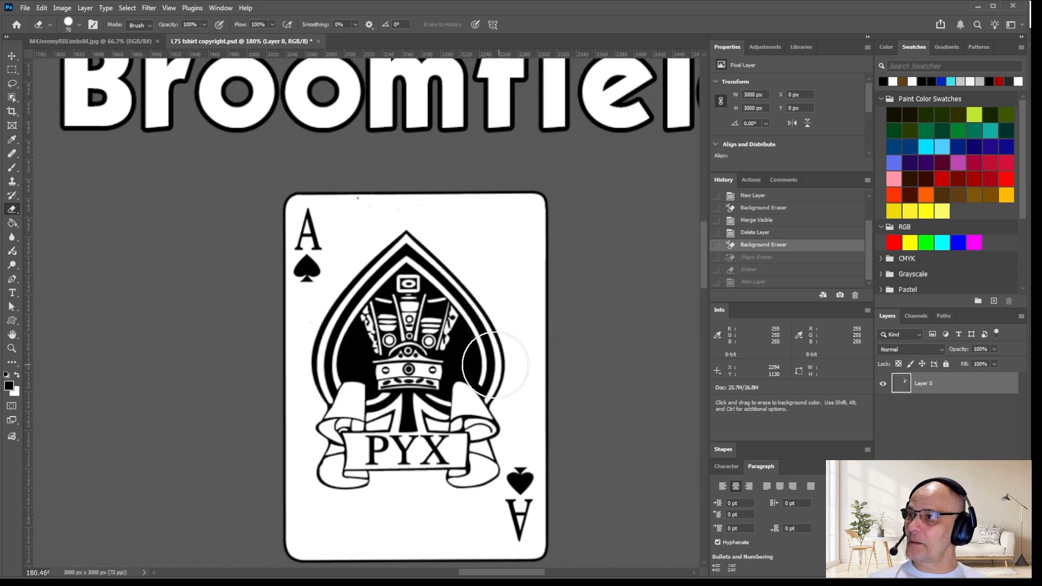
Examine the grey transition pixels along the black and white edges of the card's spade and crown artwork.
{"action": "scroll", "coordinate": [499, 361], "scroll_direction": "up", "scroll_amount": 10, "text": "alt"}
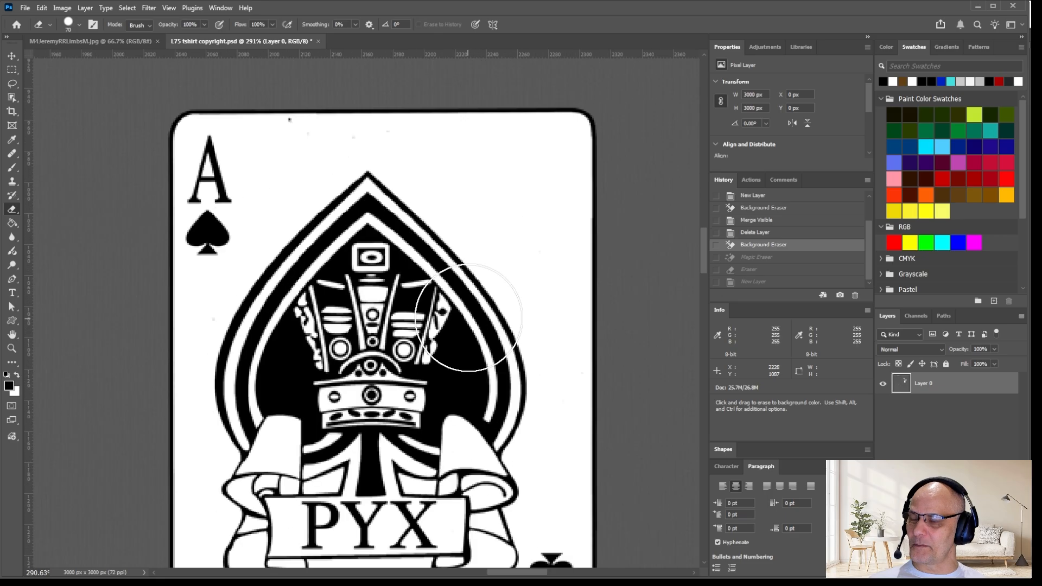
{"action": "scroll", "coordinate": [506, 282], "scroll_direction": "up", "scroll_amount": 3, "text": "alt"}
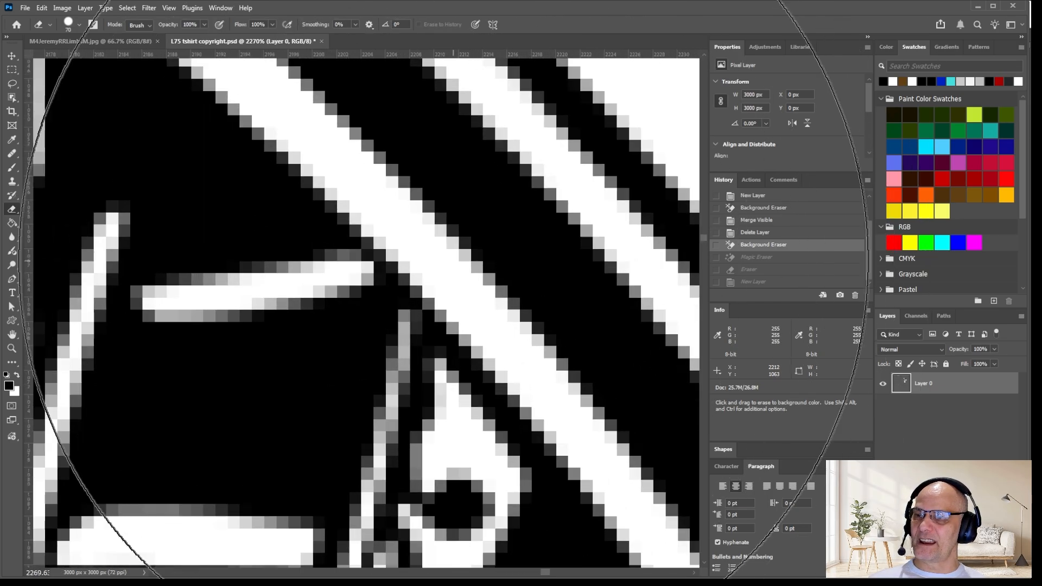
{"action": "left_click", "coordinate": [16, 57]}
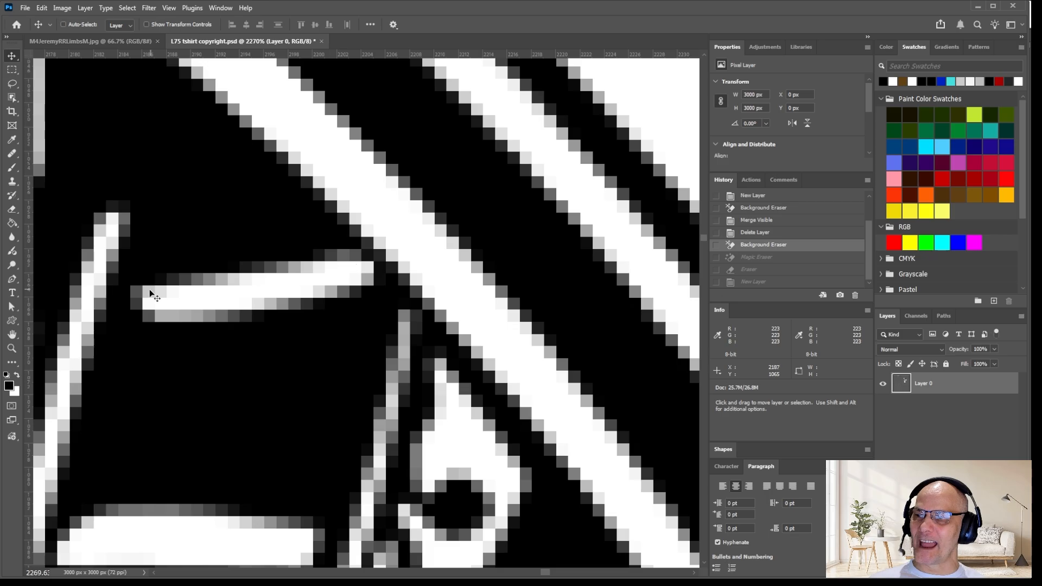
{"action": "scroll", "coordinate": [266, 380], "scroll_direction": "down", "scroll_amount": 4, "text": "alt"}
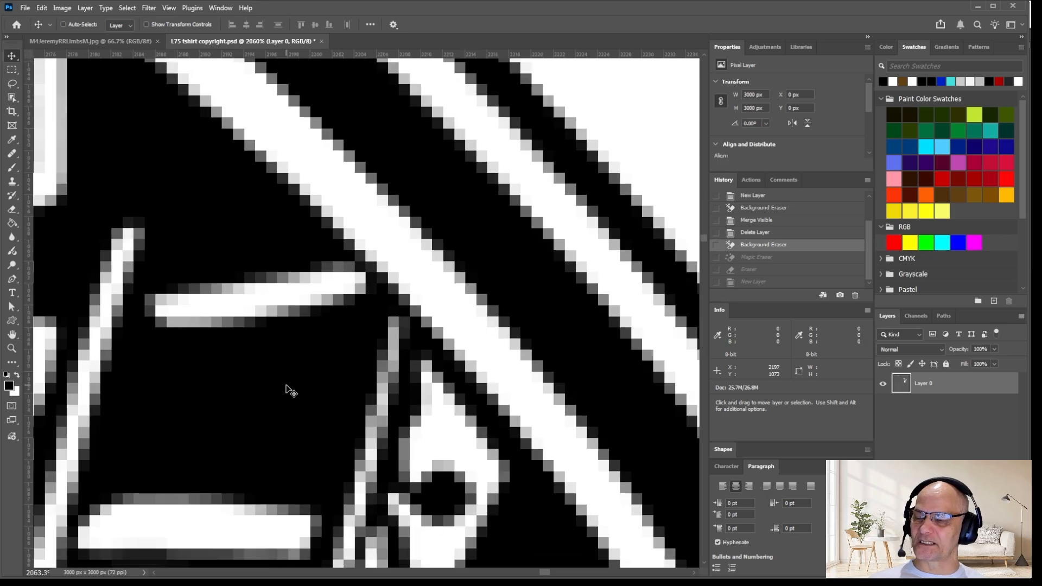
{"action": "scroll", "coordinate": [293, 405], "scroll_direction": "down", "scroll_amount": 3, "text": "alt"}
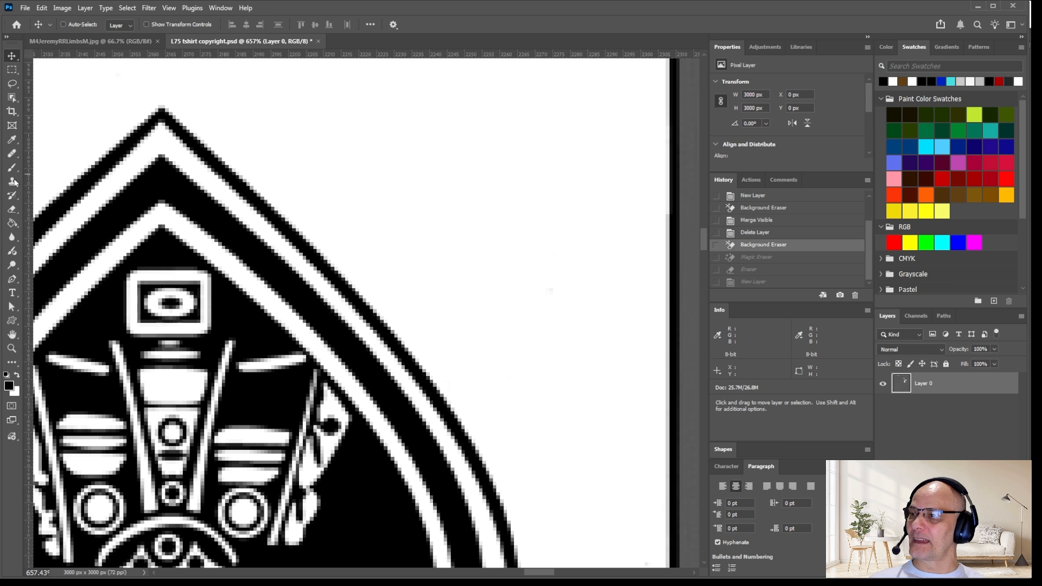
Try erasing the card's white areas with the Magic Eraser at tolerance 32 with Contiguous off, and undo the erase.
{"action": "left_click", "coordinate": [12, 210]}
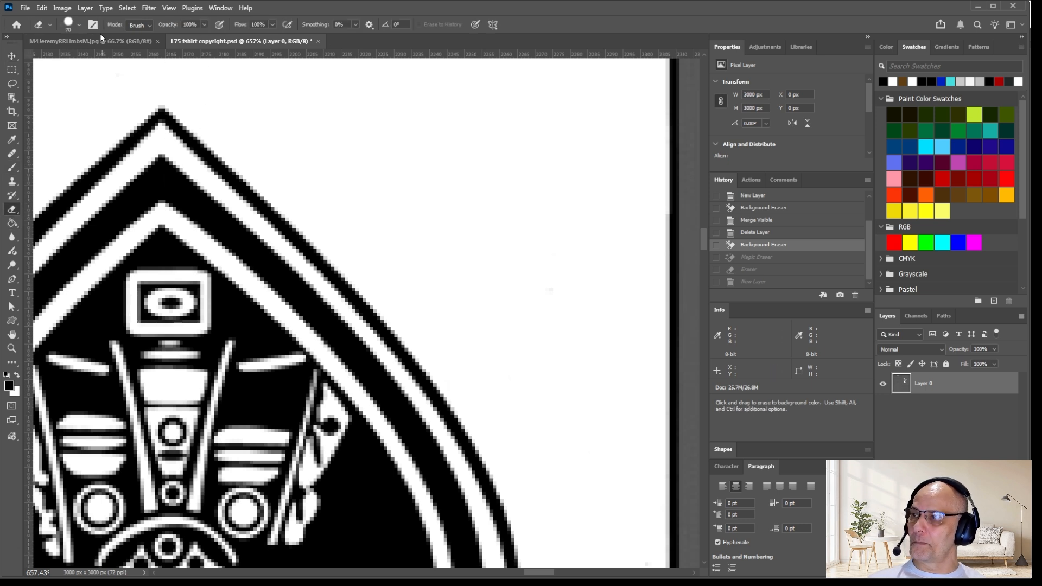
{"action": "right_click", "coordinate": [11, 212]}
{"action": "left_click", "coordinate": [54, 231]}
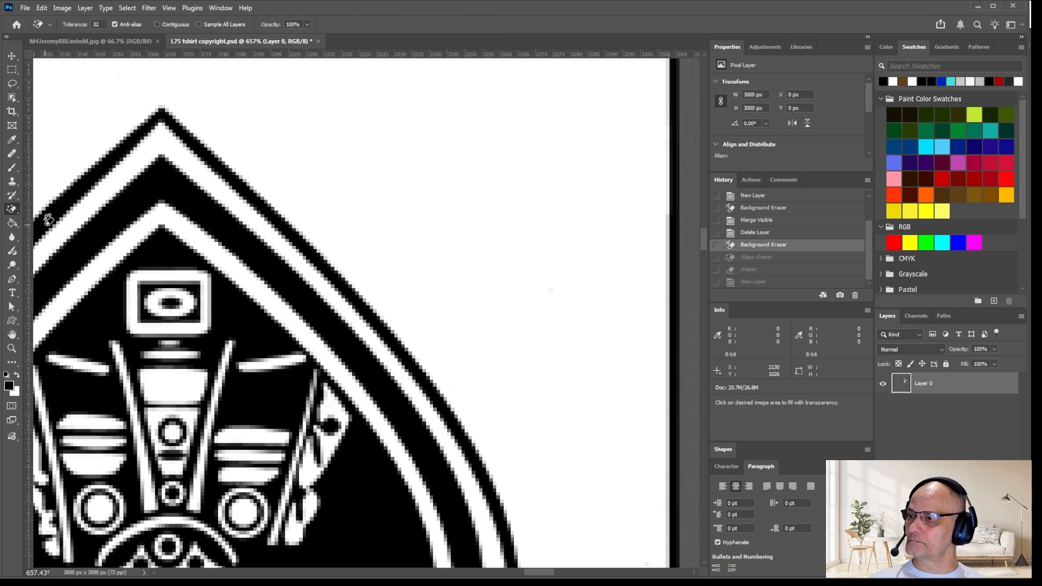
{"action": "right_click", "coordinate": [12, 210]}
{"action": "left_click", "coordinate": [57, 231]}
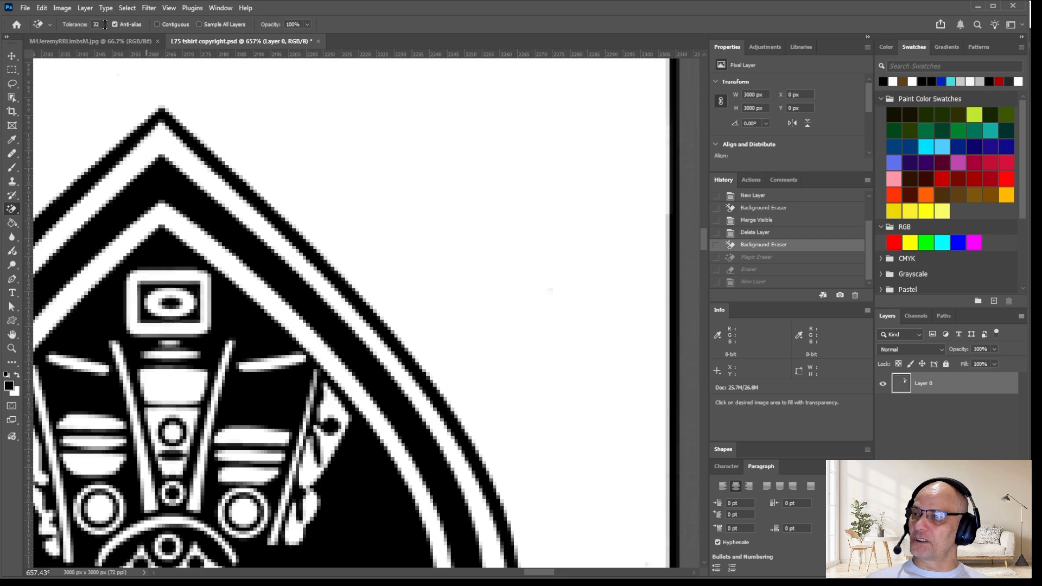
{"action": "scroll", "coordinate": [205, 374], "scroll_direction": "up", "scroll_amount": 6, "text": "alt"}
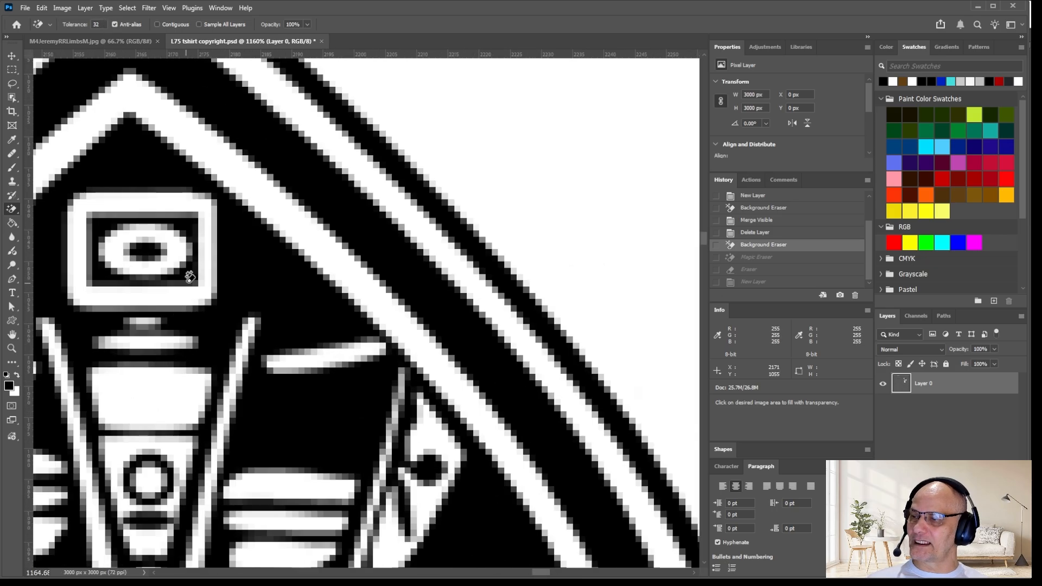
{"action": "scroll", "coordinate": [191, 275], "scroll_direction": "up", "scroll_amount": 6, "text": "alt"}
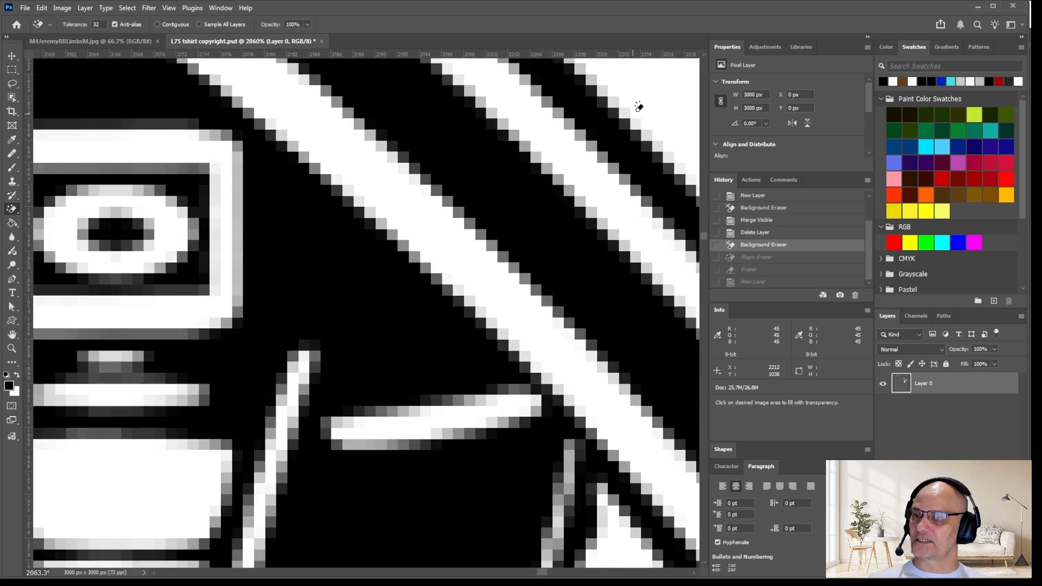
{"action": "left_click", "coordinate": [663, 88]}
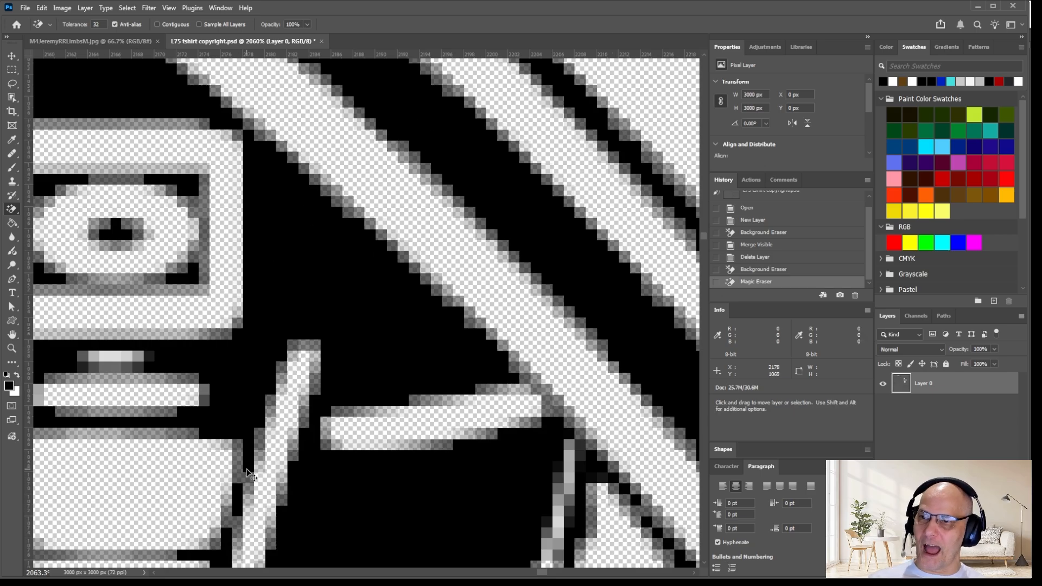
{"action": "key", "text": "ctrl+z"}
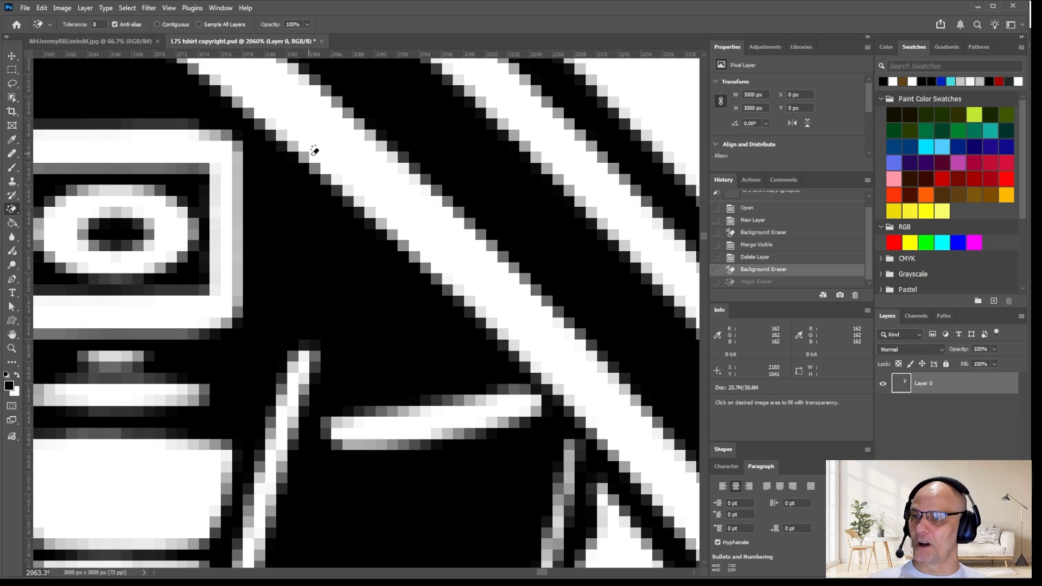
Set the Magic Eraser tolerance to 8 and erase the white areas starting from the spade's diagonal stripe.
{"action": "left_click", "coordinate": [387, 190]}
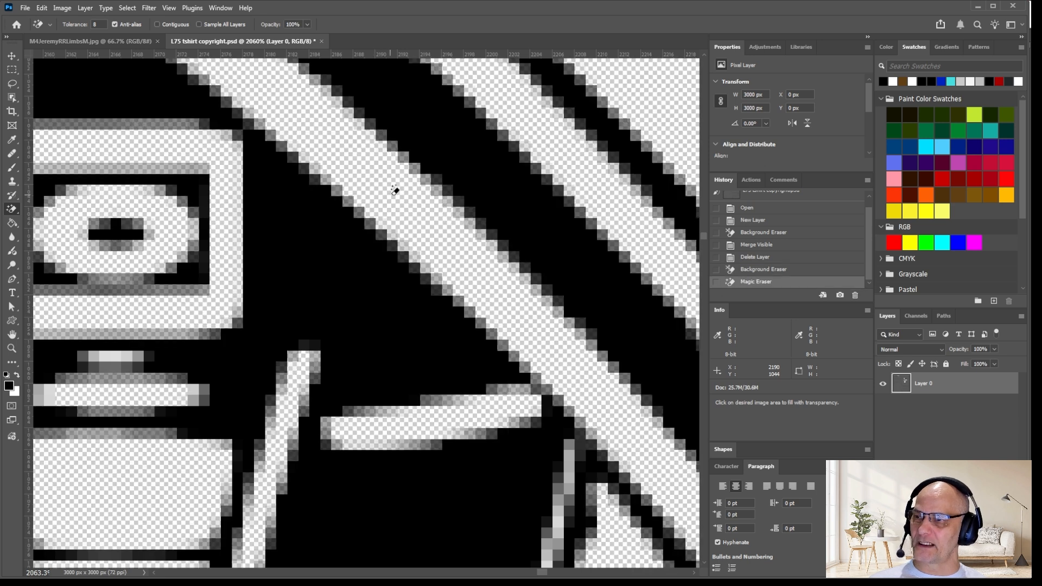
Check the card and lettering after the Magic Eraser pass and undo that erasing of the white areas.
{"action": "scroll", "coordinate": [327, 239], "scroll_direction": "down", "scroll_amount": 10, "text": "alt"}
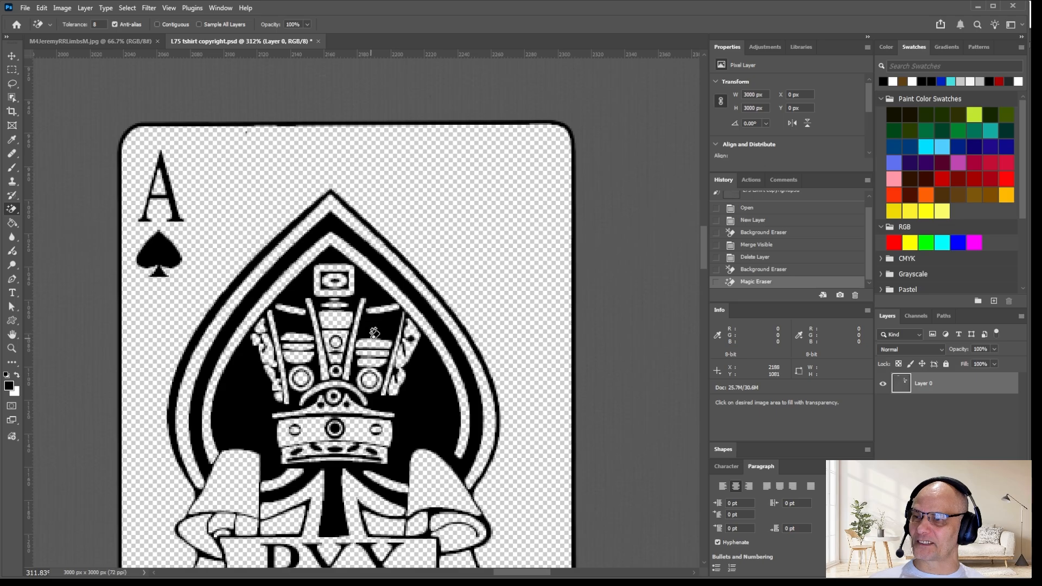
{"action": "scroll", "coordinate": [414, 353], "scroll_direction": "down", "scroll_amount": 1, "text": "alt"}
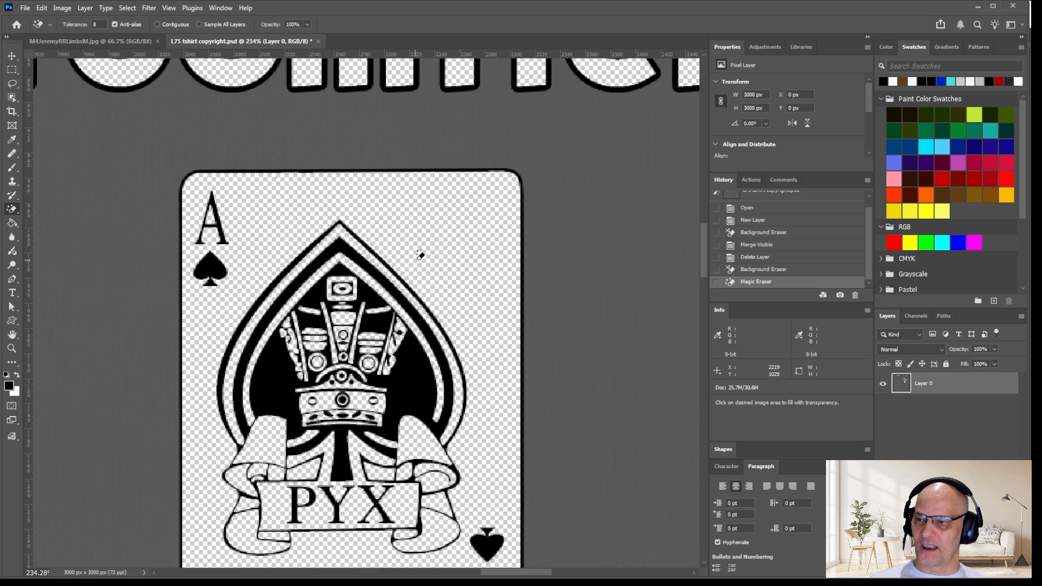
{"action": "scroll", "coordinate": [435, 271], "scroll_direction": "down", "scroll_amount": 3, "text": "alt"}
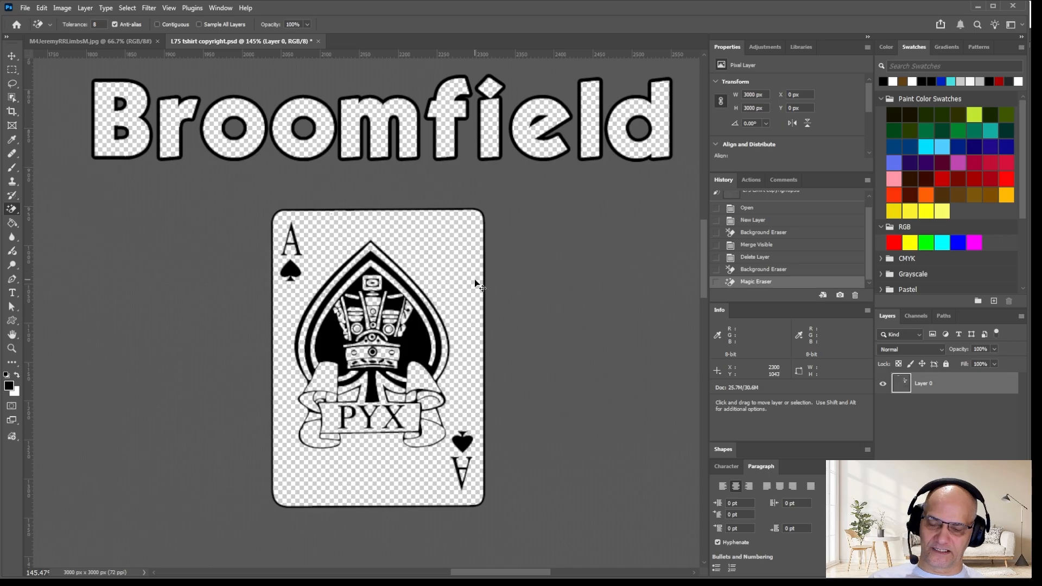
{"action": "key", "text": "ctrl+z"}
{"action": "scroll", "coordinate": [245, 196], "scroll_direction": "down", "scroll_amount": 3, "text": "alt"}
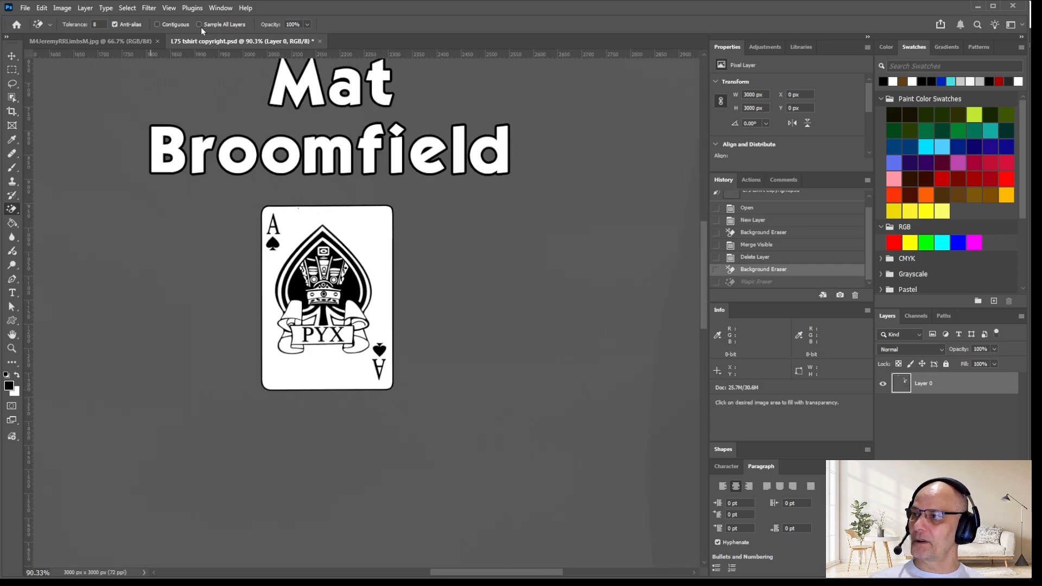
Turn on Contiguous for the Magic Eraser and erase the grey background plus the centres of the surname's o letters and final d.
{"action": "left_click", "coordinate": [167, 24]}
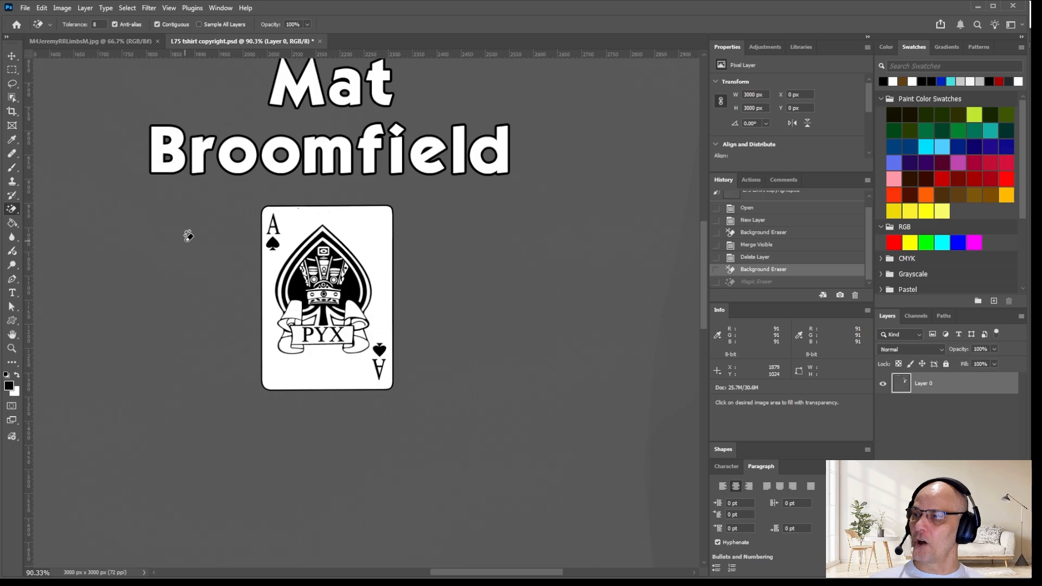
{"action": "left_click", "coordinate": [186, 235]}
{"action": "left_click", "coordinate": [238, 154]}
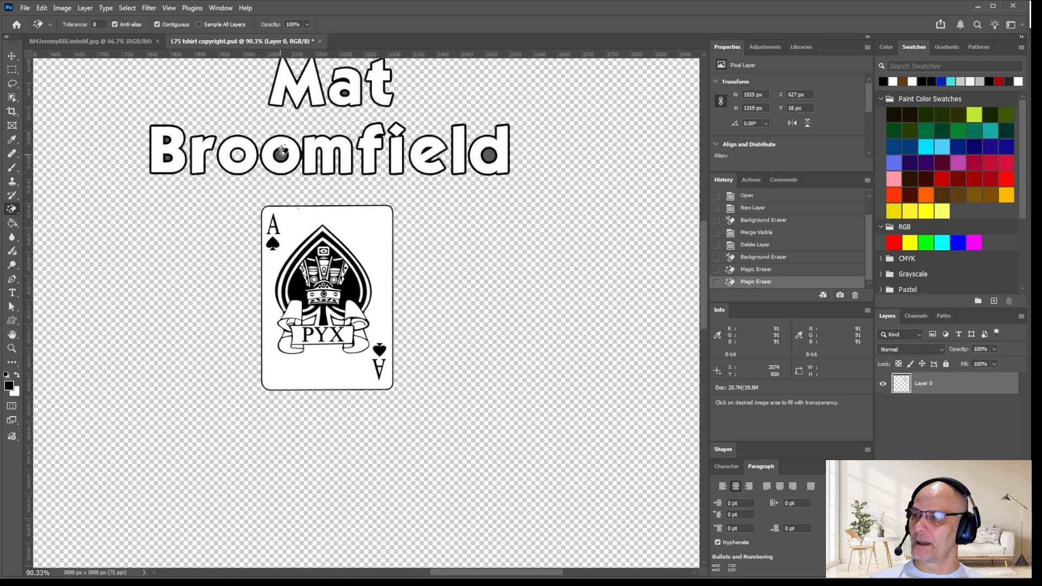
{"action": "left_click", "coordinate": [281, 158]}
{"action": "left_click", "coordinate": [488, 155]}
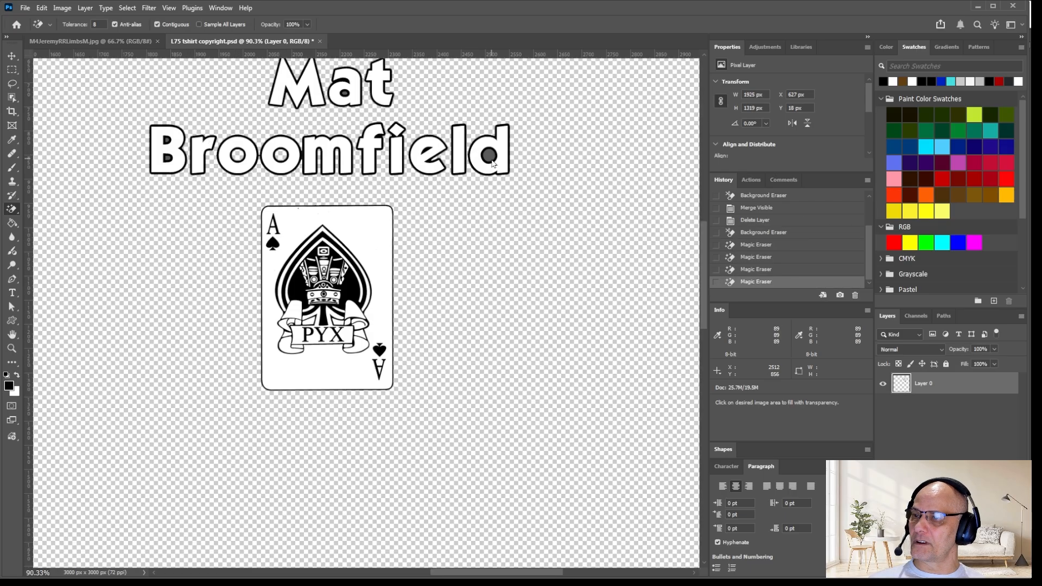
Erase the grey centre of the "a" in the middle text line, undoing the first attempt and repeating it at closer range.
{"action": "left_click", "coordinate": [346, 91]}
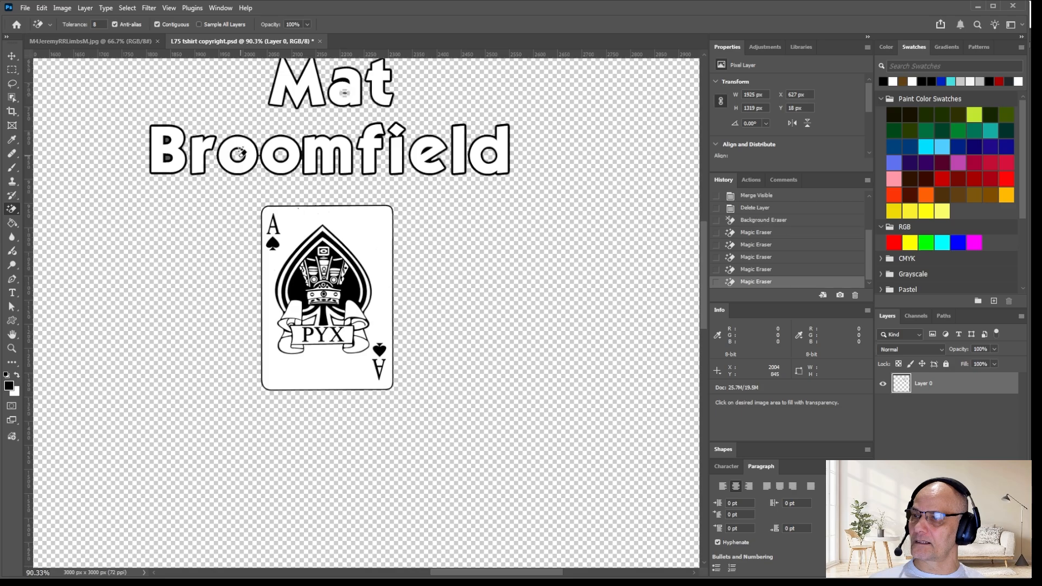
{"action": "key", "text": "ctrl+z"}
{"action": "scroll", "coordinate": [346, 91], "scroll_direction": "up", "scroll_amount": 10, "text": "alt"}
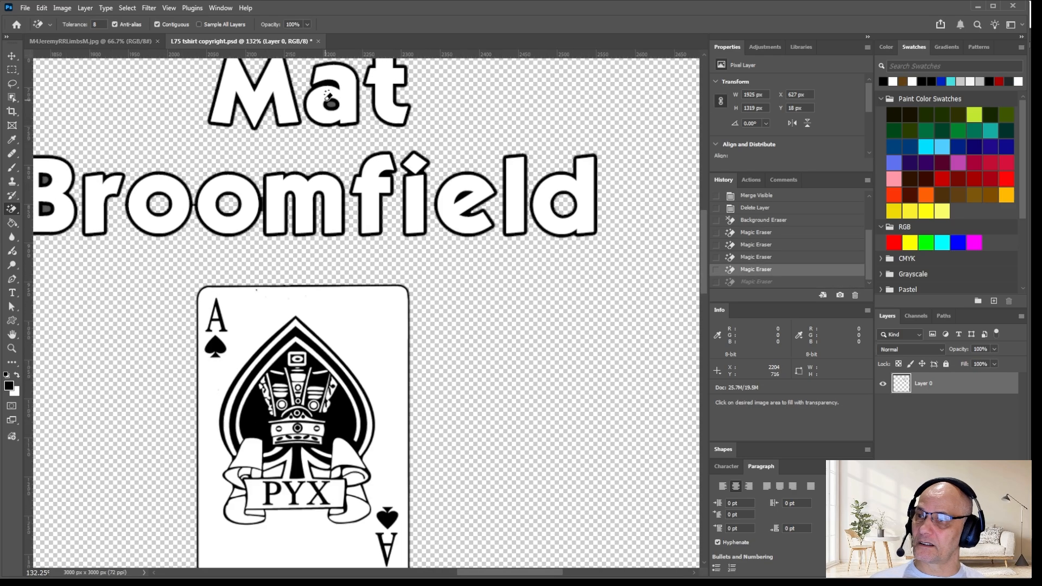
{"action": "left_click", "coordinate": [324, 101]}
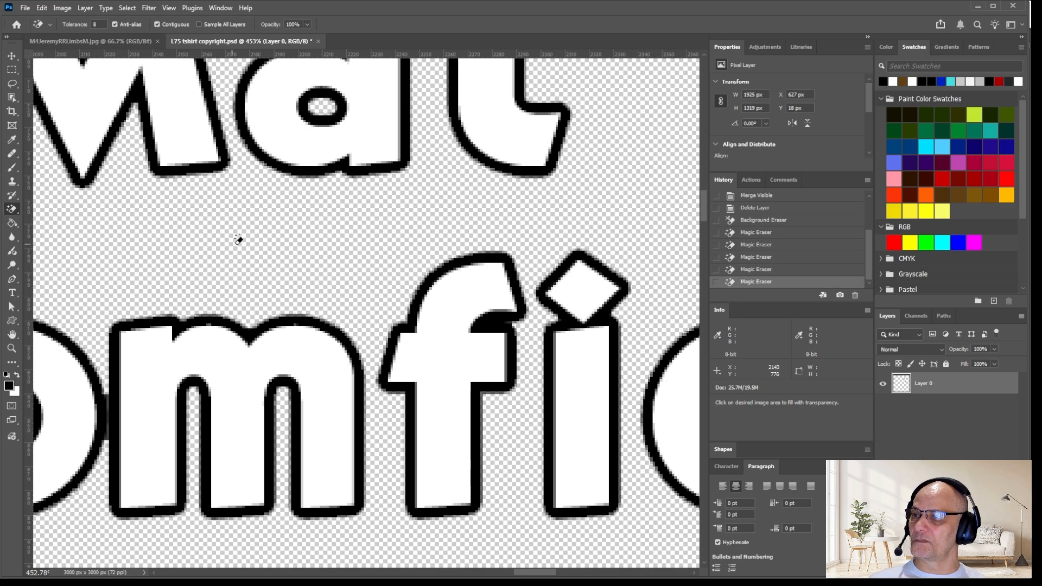
Erase both grey areas enclosed by the surname's capital B with the Magic Eraser.
{"action": "scroll", "coordinate": [239, 240], "scroll_direction": "down", "scroll_amount": 6, "text": "alt"}
{"action": "scroll", "coordinate": [182, 272], "scroll_direction": "down", "scroll_amount": 4, "text": "alt"}
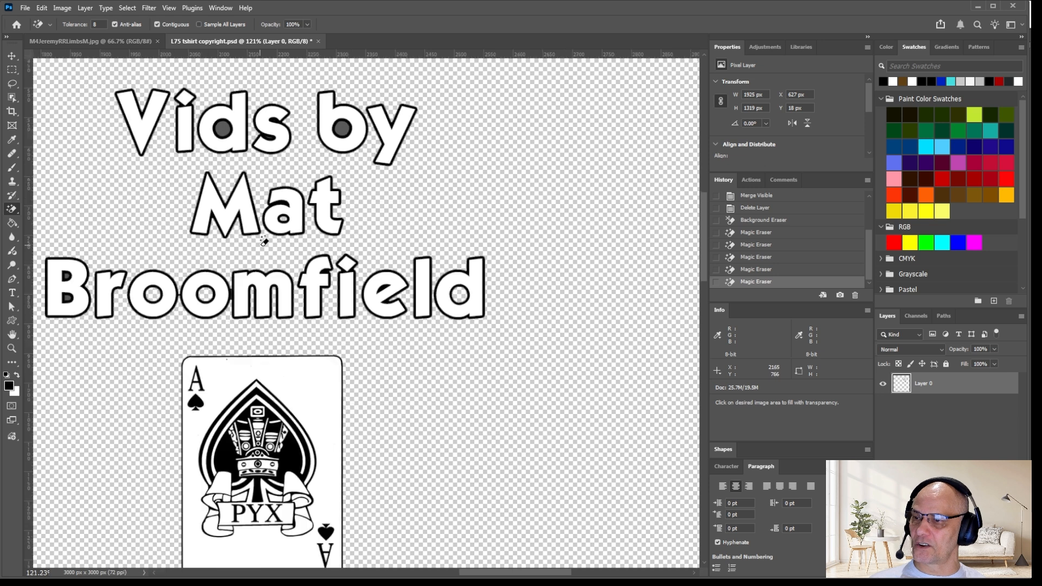
{"action": "scroll", "coordinate": [126, 279], "scroll_direction": "up", "scroll_amount": 5, "text": "alt"}
{"action": "scroll", "coordinate": [124, 256], "scroll_direction": "up", "scroll_amount": 2, "text": "alt"}
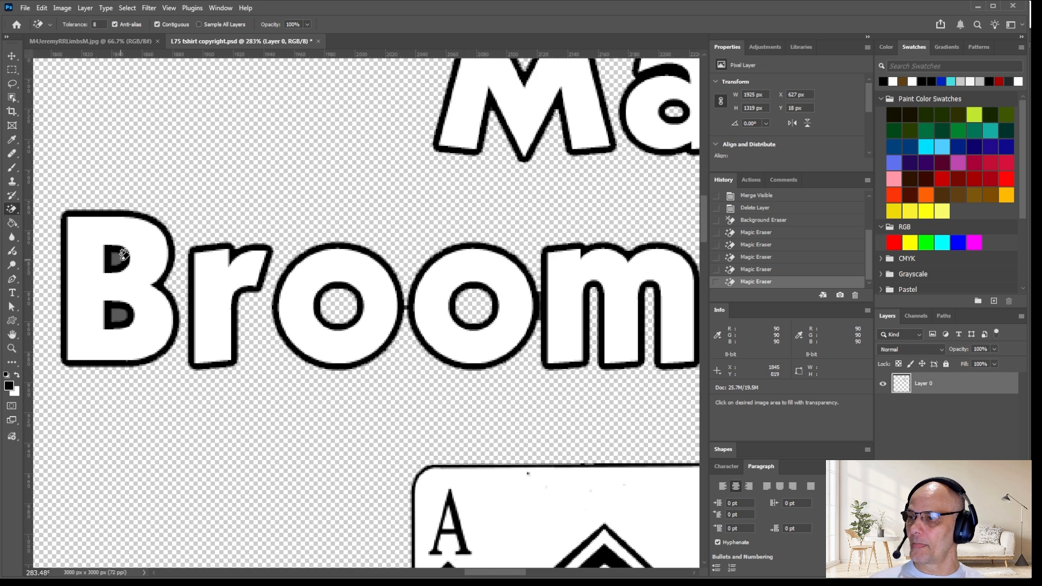
{"action": "left_click", "coordinate": [116, 258]}
{"action": "left_click", "coordinate": [124, 305]}
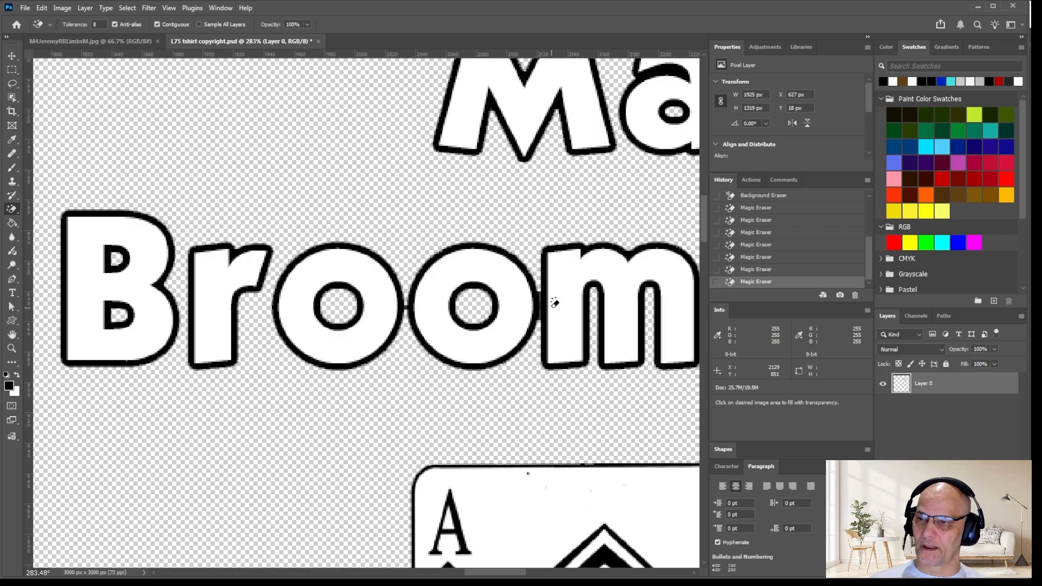
Examine the edges of the spade, the card's rounded corner and border, and the surname's letter "e" at high magnification.
{"action": "scroll", "coordinate": [553, 299], "scroll_direction": "down", "scroll_amount": 3, "text": "alt"}
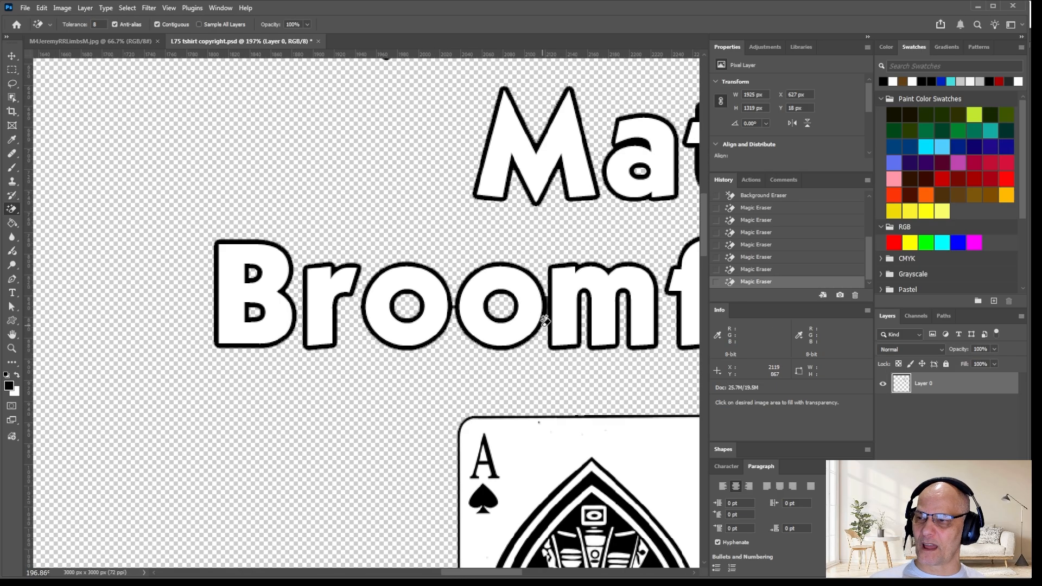
{"action": "scroll", "coordinate": [544, 321], "scroll_direction": "down", "scroll_amount": 2, "text": "alt"}
{"action": "mouse_move", "coordinate": [565, 368]}
{"action": "left_mouse_down"}
{"action": "mouse_move", "coordinate": [385, 200]}
{"action": "mouse_move", "coordinate": [367, 221]}
{"action": "mouse_move", "coordinate": [357, 312]}
{"action": "left_mouse_up"}
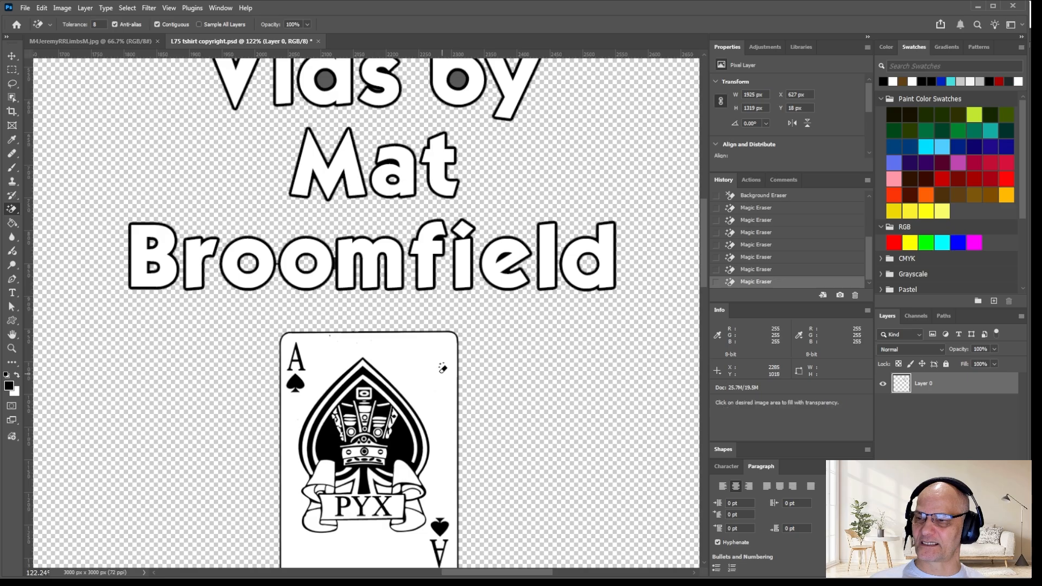
{"action": "scroll", "coordinate": [408, 381], "scroll_direction": "up", "scroll_amount": 6, "text": "alt"}
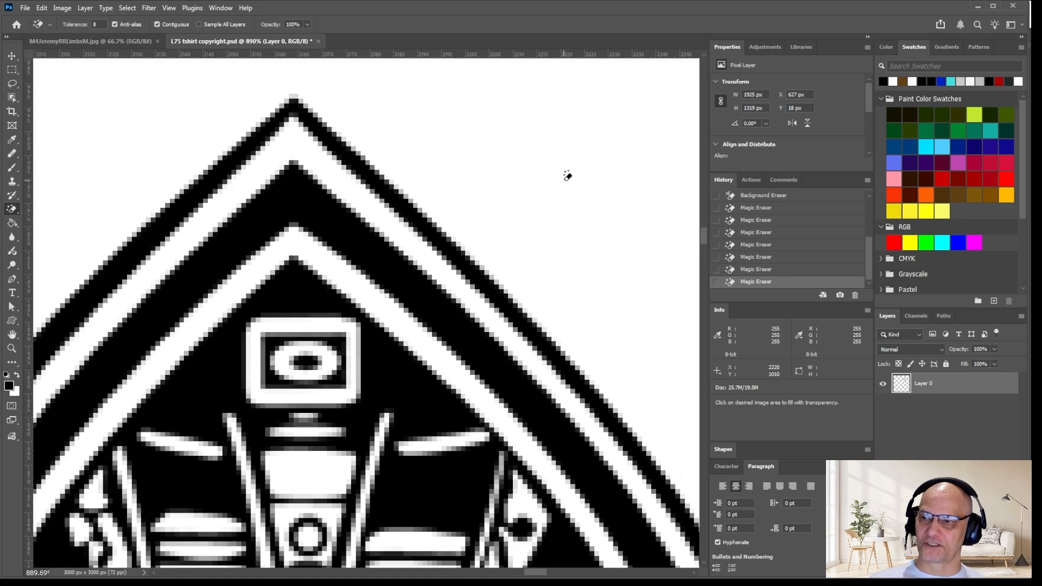
{"action": "scroll", "coordinate": [568, 176], "scroll_direction": "down", "scroll_amount": 6, "text": "alt"}
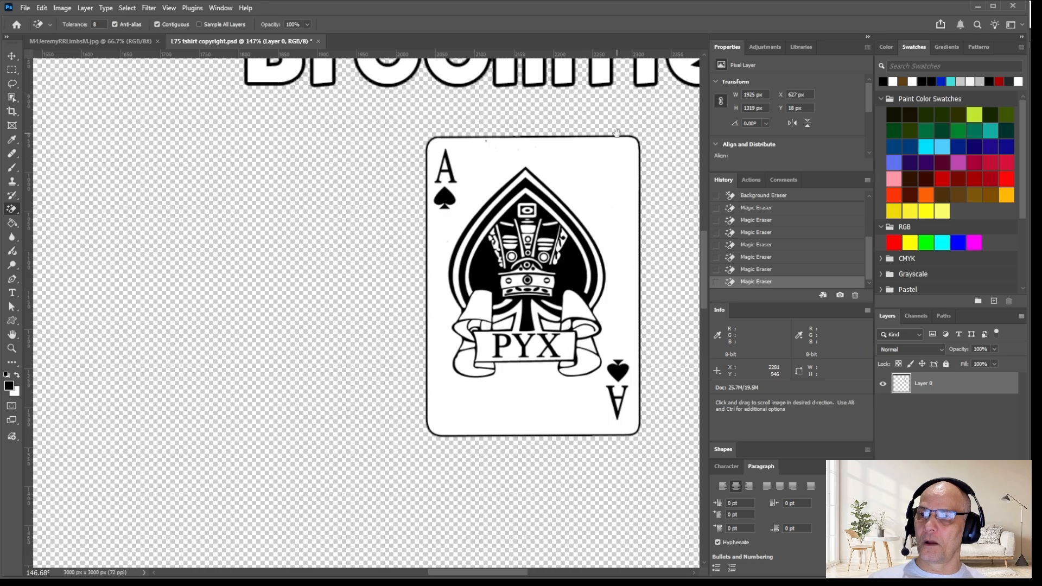
{"action": "scroll", "coordinate": [617, 132], "scroll_direction": "down", "scroll_amount": 2, "text": "alt"}
{"action": "scroll", "coordinate": [472, 304], "scroll_direction": "up", "scroll_amount": 6, "text": "alt"}
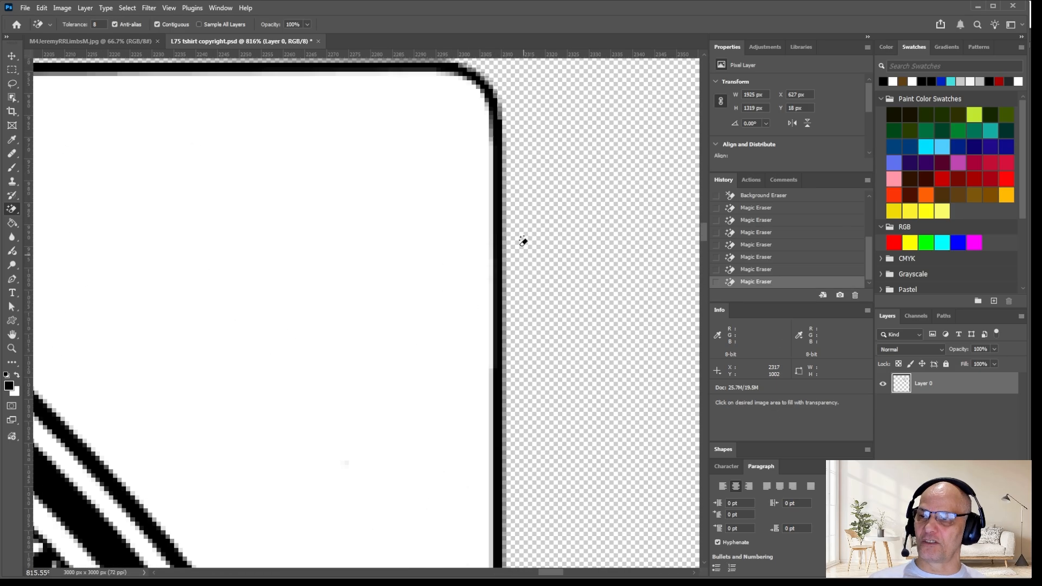
{"action": "scroll", "coordinate": [594, 170], "scroll_direction": "down", "scroll_amount": 1, "text": "alt"}
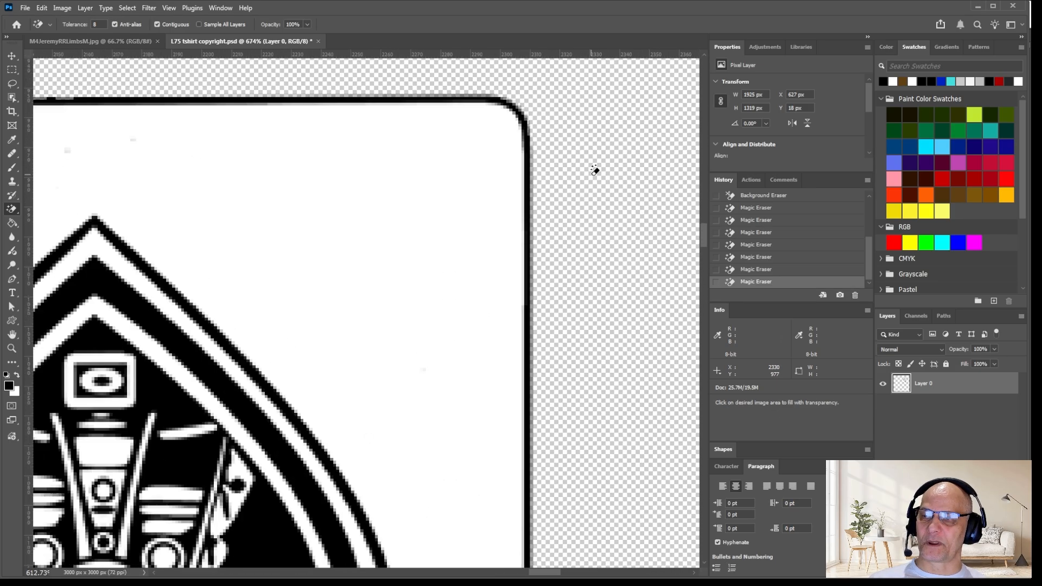
{"action": "scroll", "coordinate": [594, 174], "scroll_direction": "down", "scroll_amount": 6, "text": "alt"}
{"action": "left_click_drag", "start_coordinate": [631, 95], "coordinate": [512, 285]}
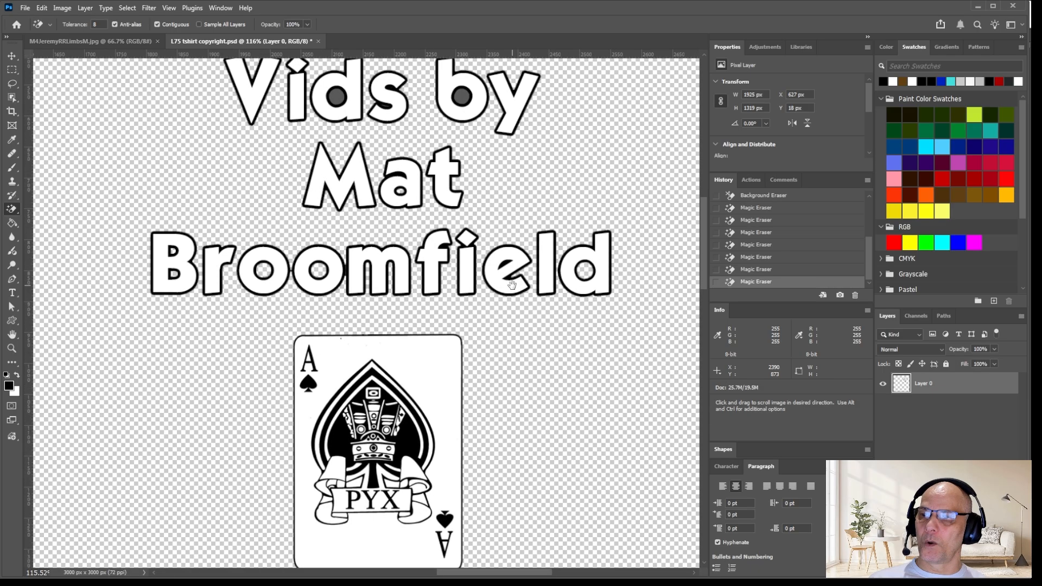
{"action": "scroll", "coordinate": [512, 269], "scroll_direction": "up", "scroll_amount": 8, "text": "alt"}
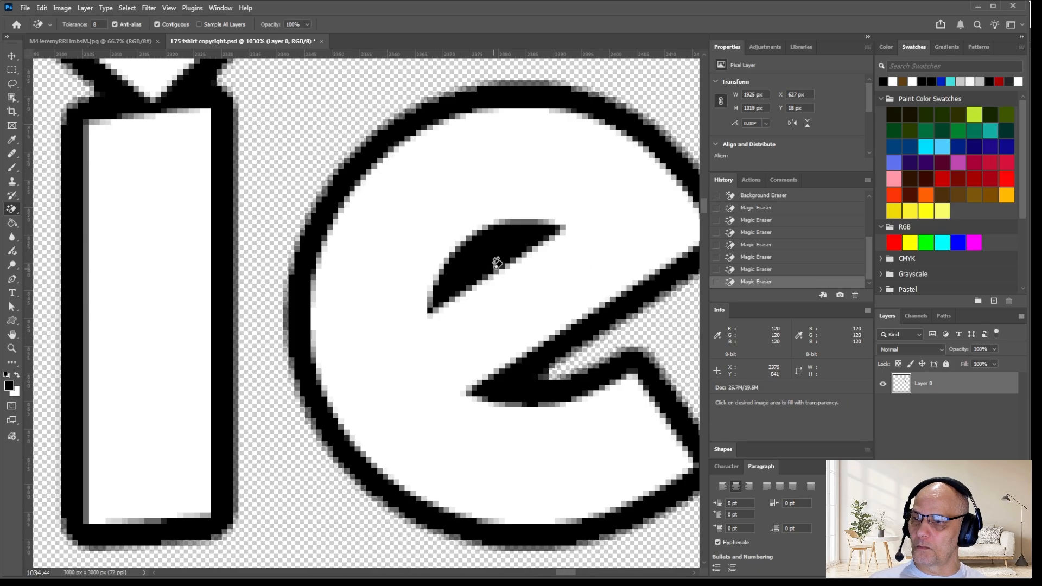
Erase the grey centres of the "b" and "d" in the "Vids by" line with the Magic Eraser.
{"action": "scroll", "coordinate": [497, 262], "scroll_direction": "down", "scroll_amount": 12, "text": "alt"}
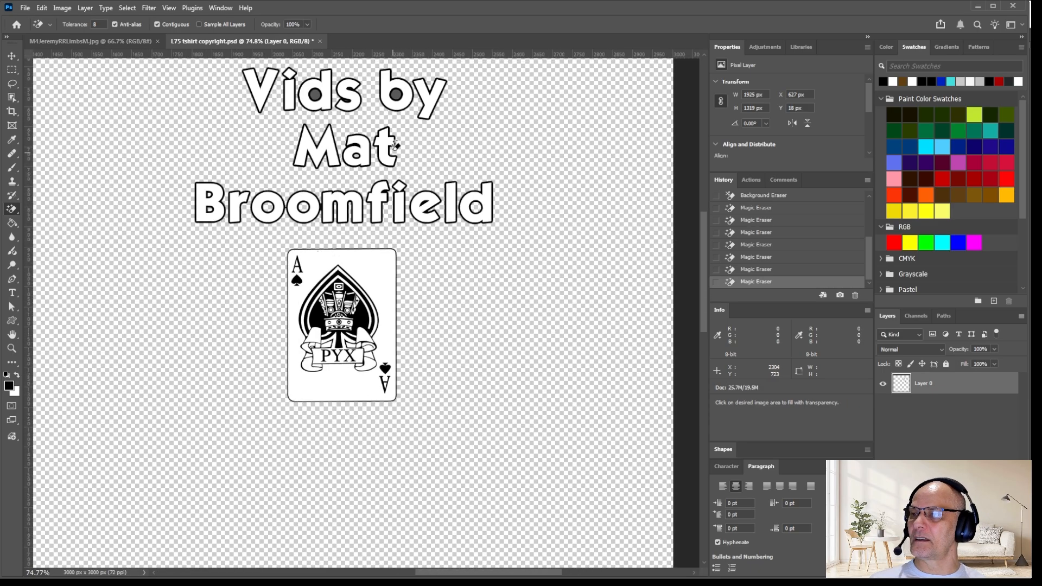
{"action": "left_click", "coordinate": [396, 94]}
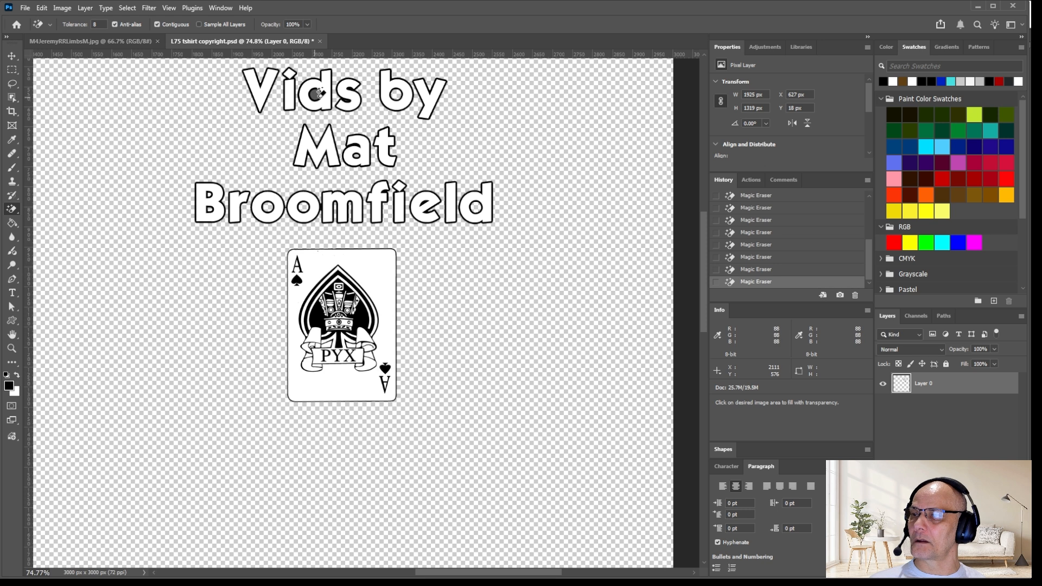
{"action": "scroll", "coordinate": [537, 174], "scroll_direction": "down", "scroll_amount": 3, "text": "alt"}
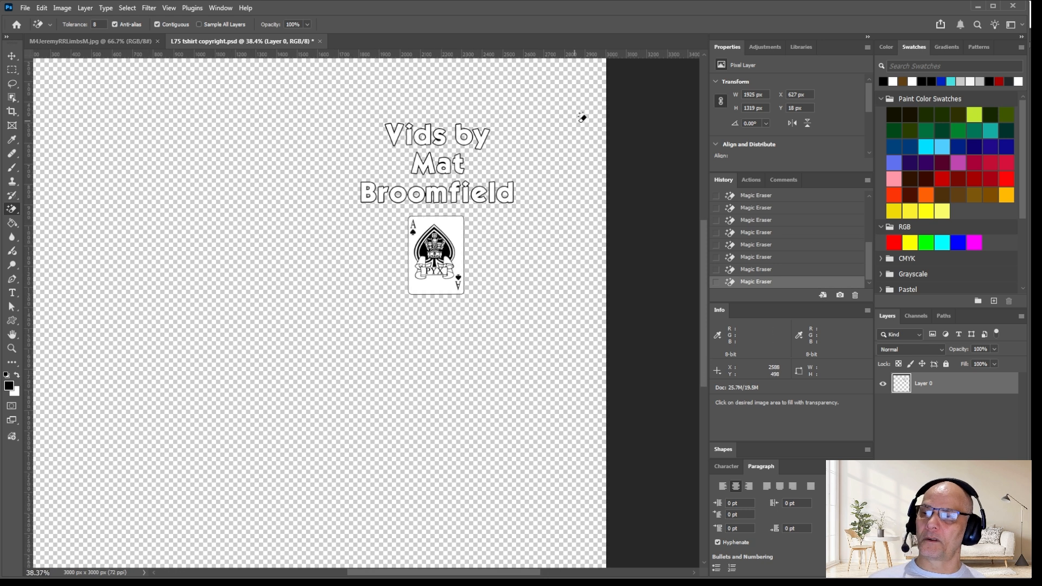
Erase the leftover text strip at the canvas's upper edge using the regular Eraser Tool with its brush enlarged to 250.
{"action": "scroll", "coordinate": [495, 152], "scroll_direction": "down", "scroll_amount": 4, "text": "alt"}
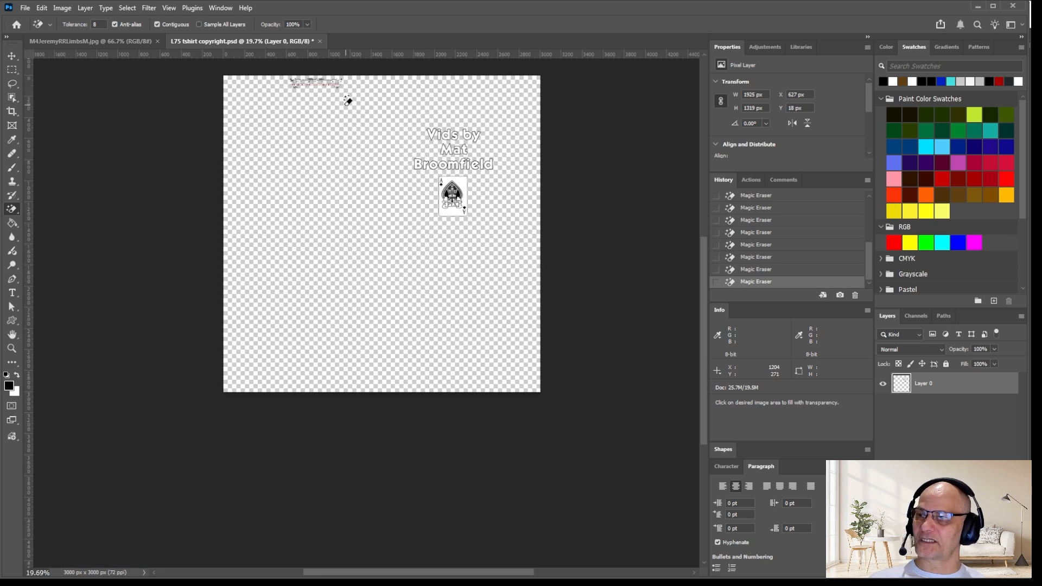
{"action": "right_click", "coordinate": [12, 210]}
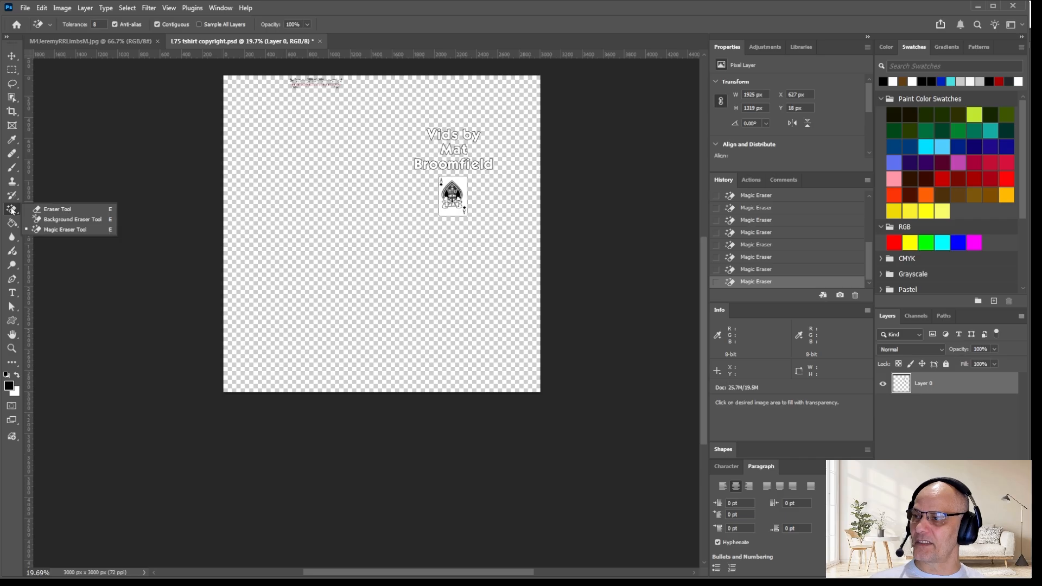
{"action": "left_click", "coordinate": [68, 210]}
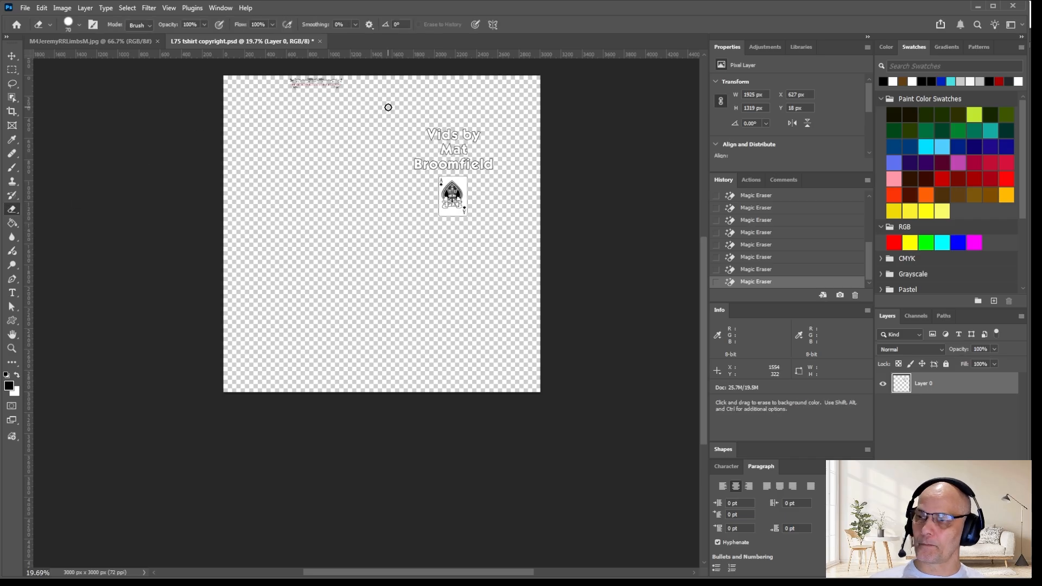
{"action": "key", "text": "bracketright"}
{"action": "key", "text": "bracketright"}
{"action": "key", "text": "bracketright"}
{"action": "key", "text": "bracketright"}
{"action": "key", "text": "bracketright"}
{"action": "key", "text": "bracketright"}
{"action": "key", "text": "bracketright"}
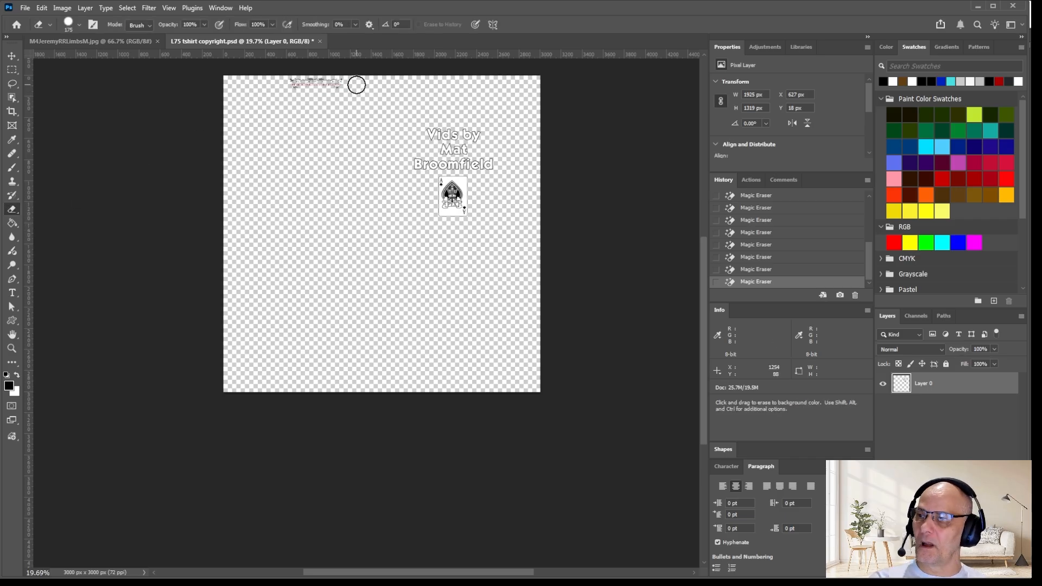
{"action": "left_click_drag", "start_coordinate": [354, 86], "coordinate": [299, 90]}
{"action": "left_click_drag", "start_coordinate": [346, 86], "coordinate": [279, 92]}
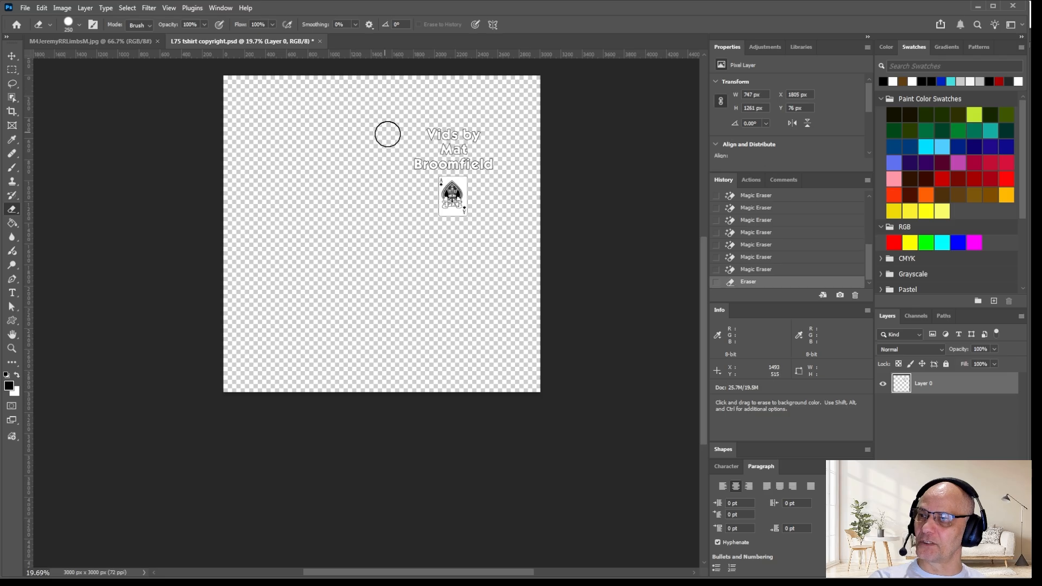
Examine the cleaned lettering and card, then the area just inside the card's upper border at high magnification.
{"action": "scroll", "coordinate": [491, 196], "scroll_direction": "up", "scroll_amount": 13, "text": "alt"}
{"action": "left_click_drag", "start_coordinate": [457, 165], "coordinate": [443, 332]}
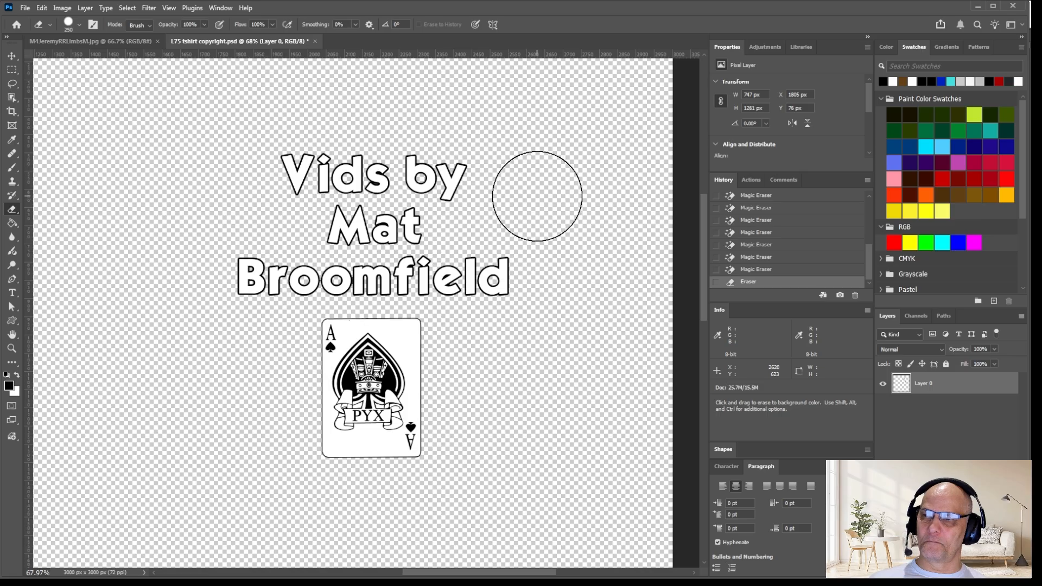
{"action": "scroll", "coordinate": [540, 199], "scroll_direction": "down", "scroll_amount": 6, "text": "alt"}
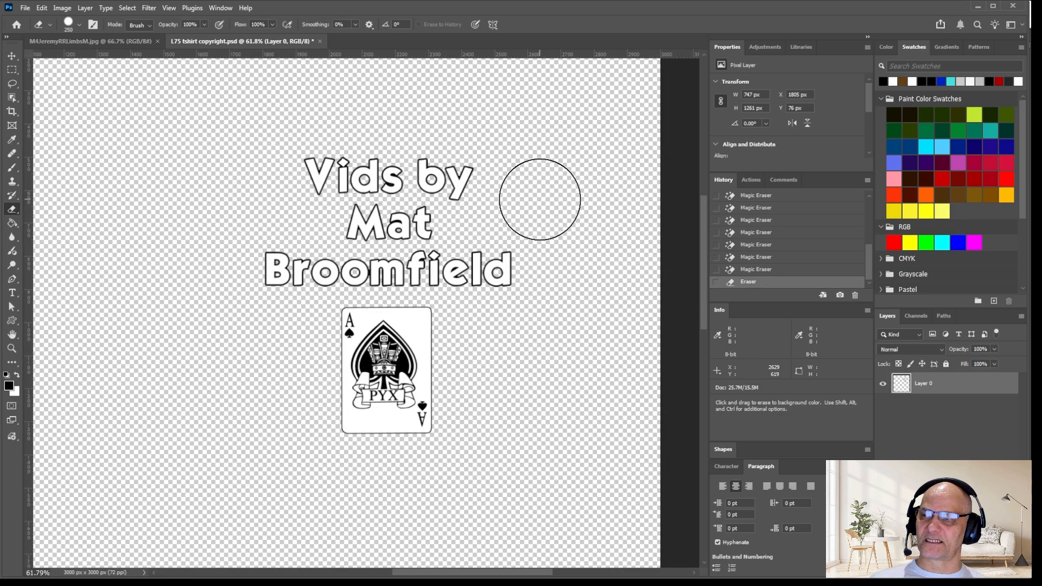
{"action": "scroll", "coordinate": [504, 224], "scroll_direction": "up", "scroll_amount": 6, "text": "alt"}
{"action": "scroll", "coordinate": [426, 247], "scroll_direction": "up", "scroll_amount": 12, "text": "alt"}
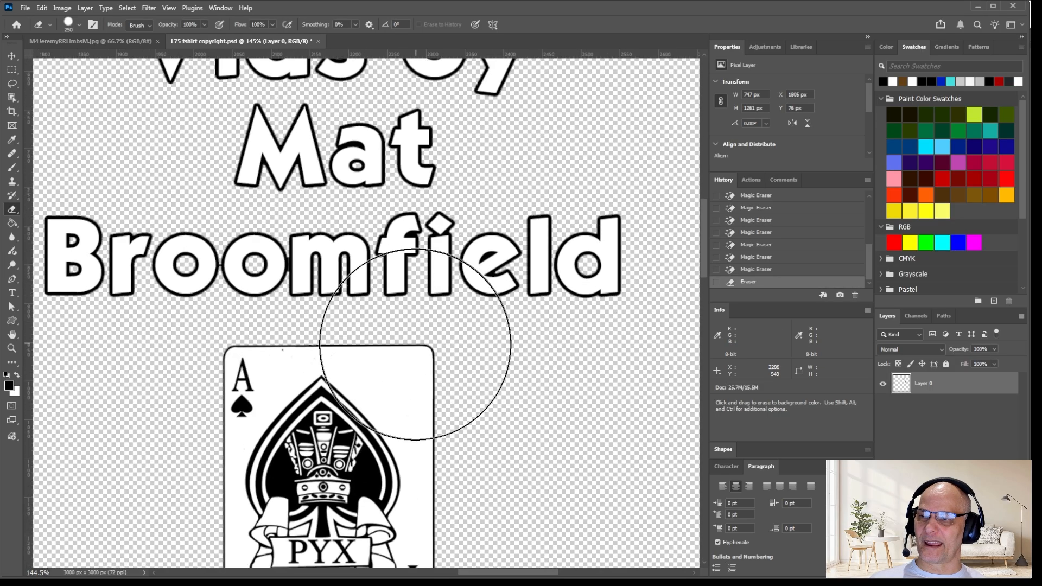
{"action": "scroll", "coordinate": [383, 221], "scroll_direction": "up", "scroll_amount": 2, "text": "alt"}
{"action": "scroll", "coordinate": [353, 325], "scroll_direction": "down", "scroll_amount": 2, "text": "alt"}
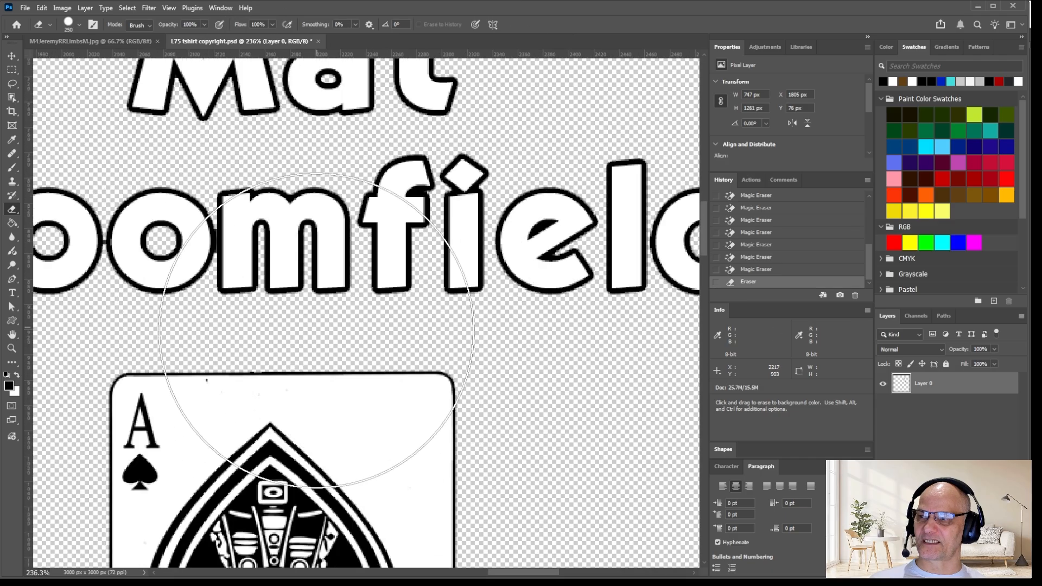
{"action": "scroll", "coordinate": [296, 376], "scroll_direction": "up", "scroll_amount": 15, "text": "alt"}
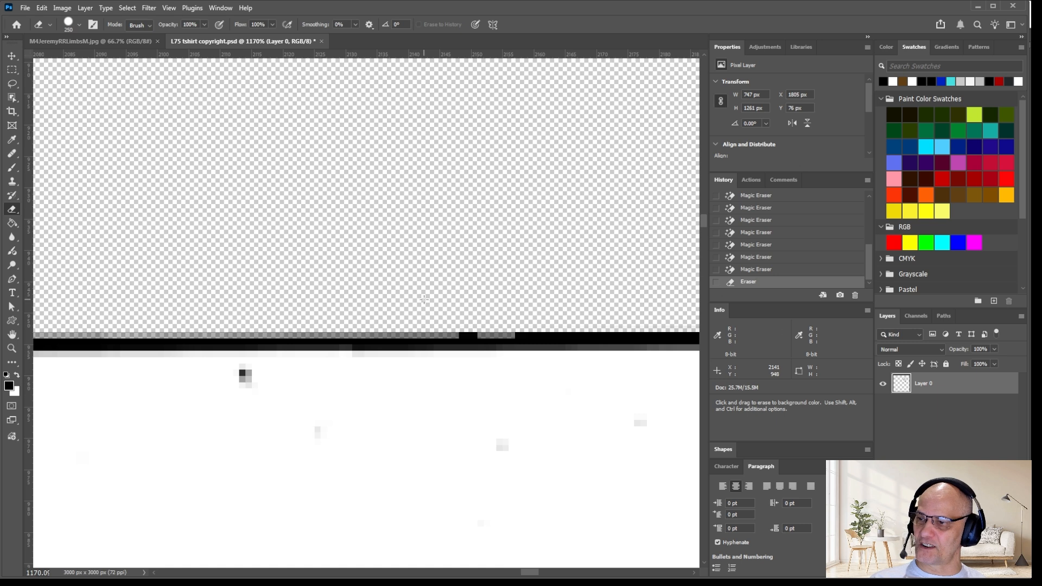
Make white the foreground colour and try erasing the dark speck just inside the card's upper border with the Eraser at size 10.
{"action": "key", "text": "bracketleft"}
{"action": "key", "text": "bracketleft"}
{"action": "key", "text": "bracketleft"}
{"action": "key", "text": "bracketleft"}
{"action": "key", "text": "bracketleft"}
{"action": "key", "text": "bracketleft"}
{"action": "key", "text": "bracketleft"}
{"action": "key", "text": "bracketleft"}
{"action": "key", "text": "bracketleft"}
{"action": "key", "text": "bracketleft"}
{"action": "key", "text": "bracketleft"}
{"action": "key", "text": "bracketleft"}
{"action": "key", "text": "bracketleft"}
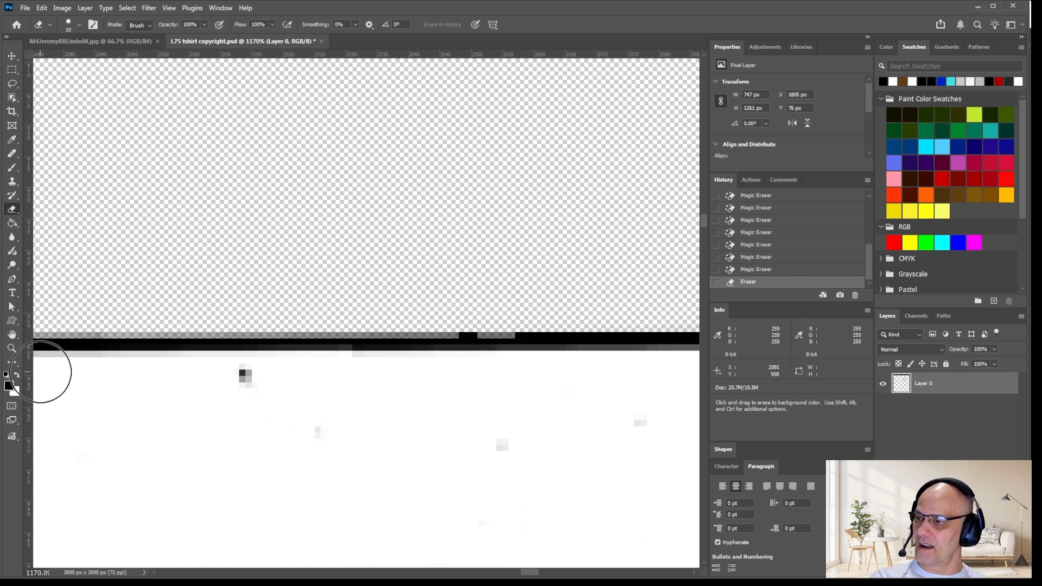
{"action": "left_click", "coordinate": [18, 376]}
{"action": "left_click_drag", "start_coordinate": [228, 392], "coordinate": [281, 392]}
{"action": "key", "text": "ctrl+z"}
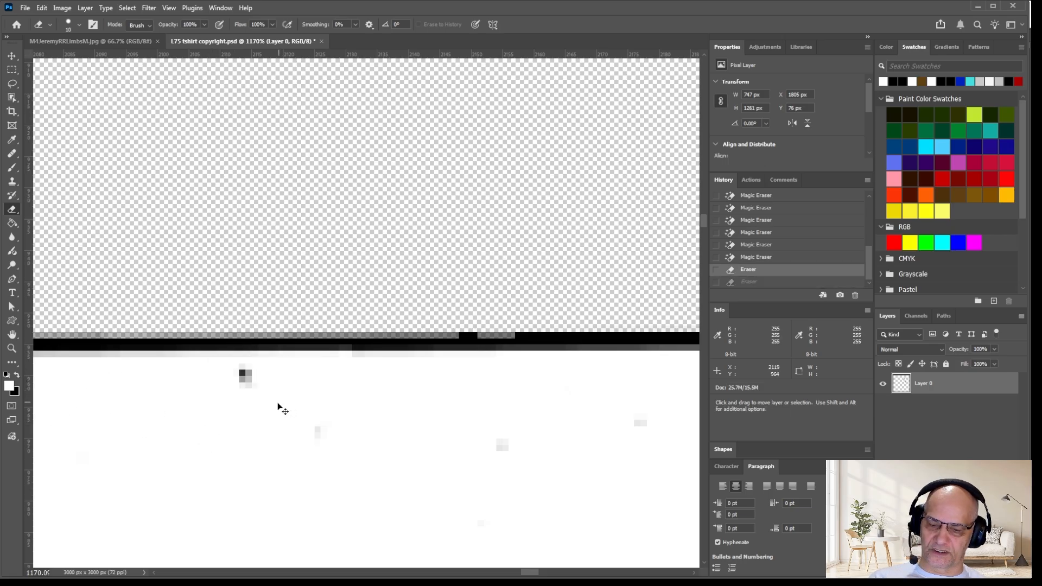
Paint white over the grey specks just inside the card's upper border using the Brush Tool at size 10.
{"action": "left_click", "coordinate": [12, 167]}
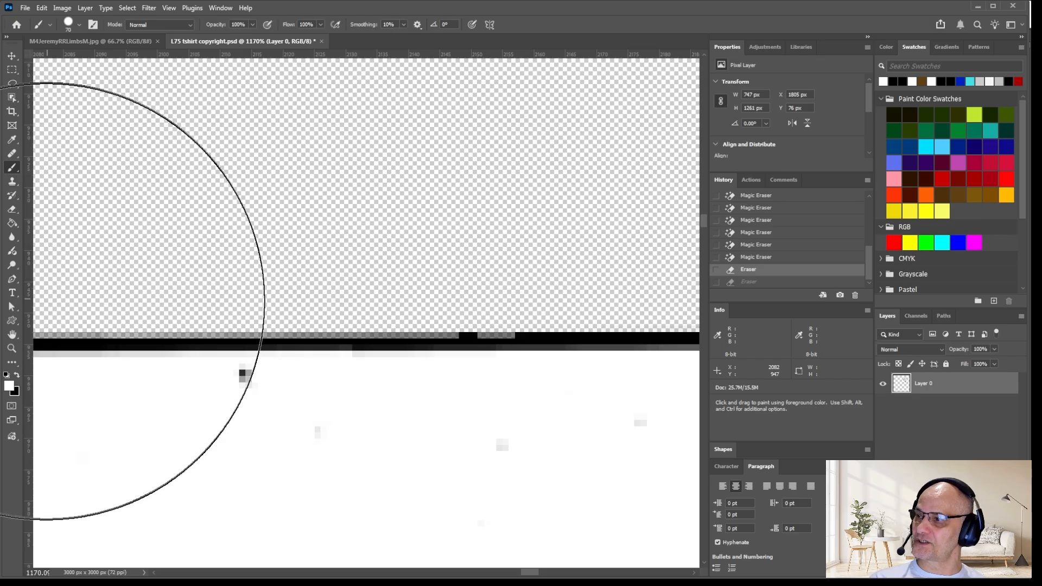
{"action": "key", "text": "bracketleft"}
{"action": "key", "text": "bracketleft"}
{"action": "key", "text": "bracketleft"}
{"action": "key", "text": "bracketleft"}
{"action": "key", "text": "bracketleft"}
{"action": "key", "text": "bracketleft"}
{"action": "key", "text": "bracketleft"}
{"action": "key", "text": "bracketleft"}
{"action": "key", "text": "bracketleft"}
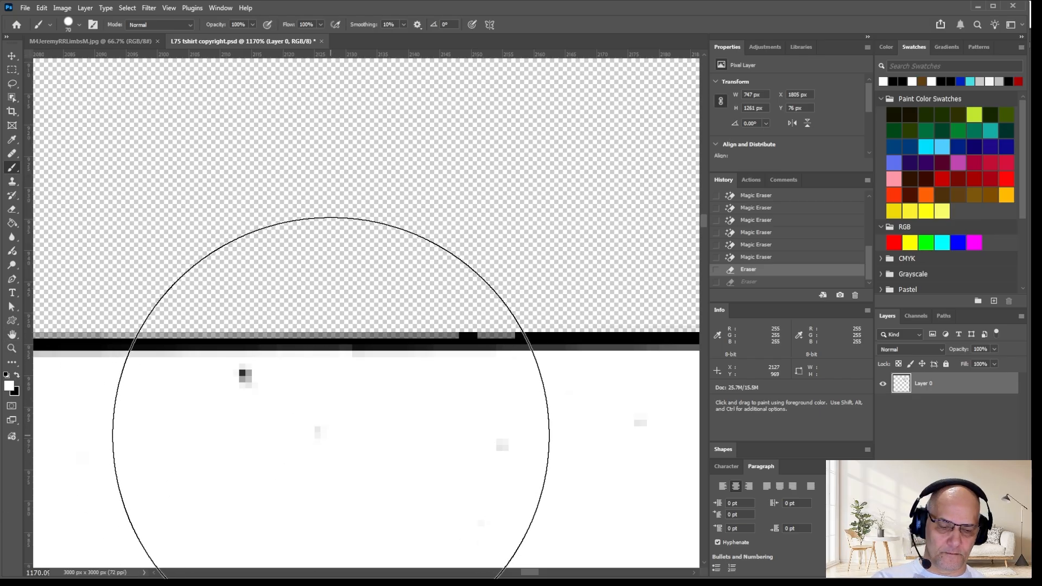
{"action": "key", "text": "bracketleft"}
{"action": "left_click_drag", "start_coordinate": [244, 391], "coordinate": [451, 421]}
{"action": "mouse_move", "coordinate": [615, 403]}
{"action": "left_mouse_down"}
{"action": "mouse_move", "coordinate": [493, 504]}
{"action": "mouse_move", "coordinate": [531, 505]}
{"action": "mouse_move", "coordinate": [467, 472]}
{"action": "mouse_move", "coordinate": [200, 9]}
{"action": "mouse_move", "coordinate": [304, 26]}
{"action": "left_mouse_up"}
{"action": "scroll", "coordinate": [451, 472], "scroll_direction": "down", "scroll_amount": 6, "text": "alt"}
{"action": "left_click_drag", "start_coordinate": [387, 552], "coordinate": [316, 362]}
{"action": "scroll", "coordinate": [315, 363], "scroll_direction": "down", "scroll_amount": 6, "text": "alt"}
{"action": "mouse_move", "coordinate": [364, 174]}
{"action": "left_mouse_down"}
{"action": "mouse_move", "coordinate": [414, 219]}
{"action": "mouse_move", "coordinate": [500, 251]}
{"action": "mouse_move", "coordinate": [545, 380]}
{"action": "mouse_move", "coordinate": [512, 250]}
{"action": "mouse_move", "coordinate": [508, 273]}
{"action": "left_mouse_up"}
{"action": "key", "text": "ctrl+z"}
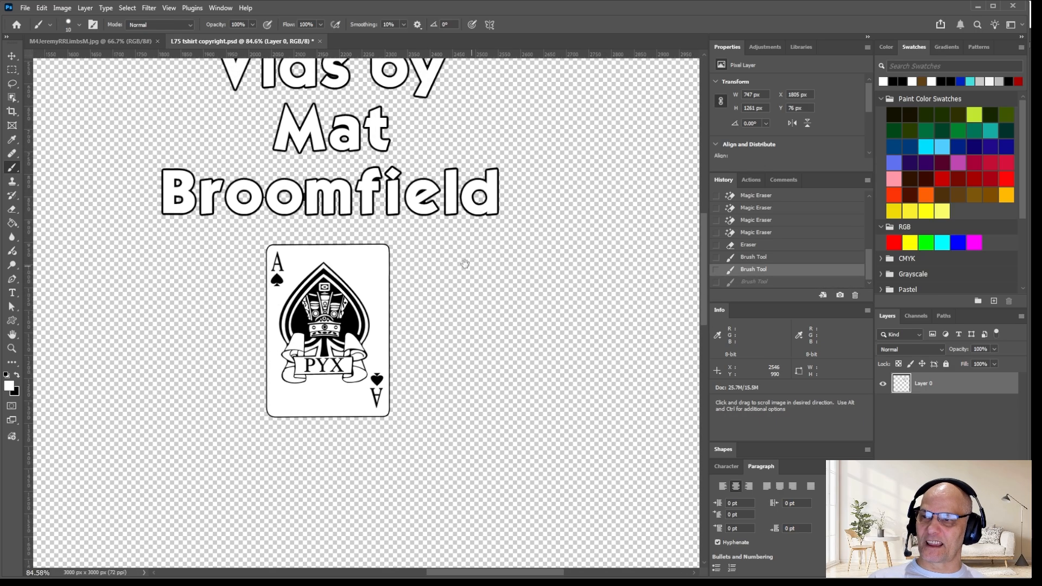
Erase a gap through the dark bridge joining the two "o" letters of the surname using the Eraser at size 1.
{"action": "left_click_drag", "start_coordinate": [449, 249], "coordinate": [578, 296]}
{"action": "scroll", "coordinate": [495, 251], "scroll_direction": "up", "scroll_amount": 3}
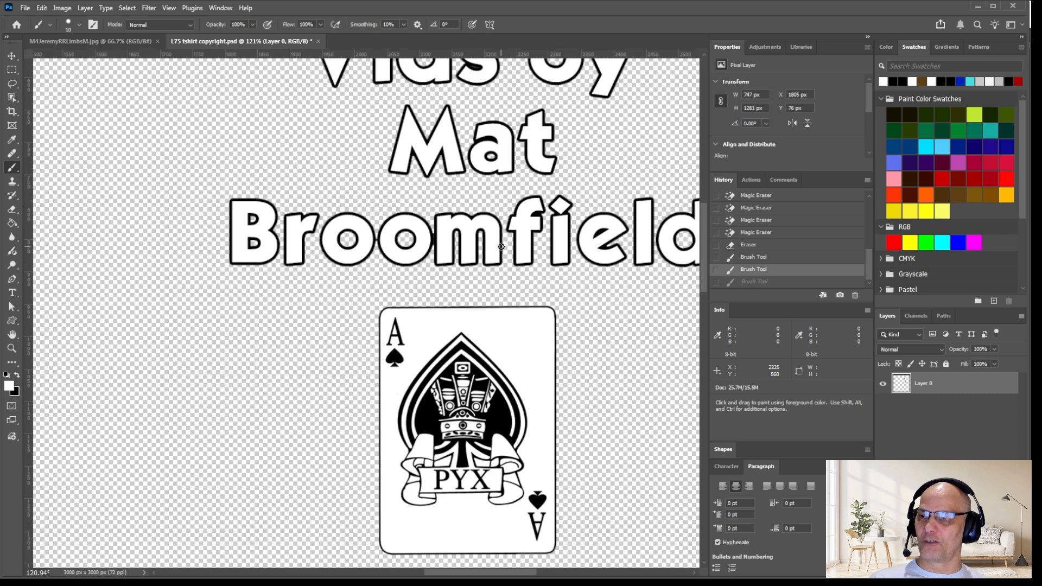
{"action": "scroll", "coordinate": [501, 251], "scroll_direction": "down", "scroll_amount": 5}
{"action": "scroll", "coordinate": [412, 162], "scroll_direction": "up", "scroll_amount": 7}
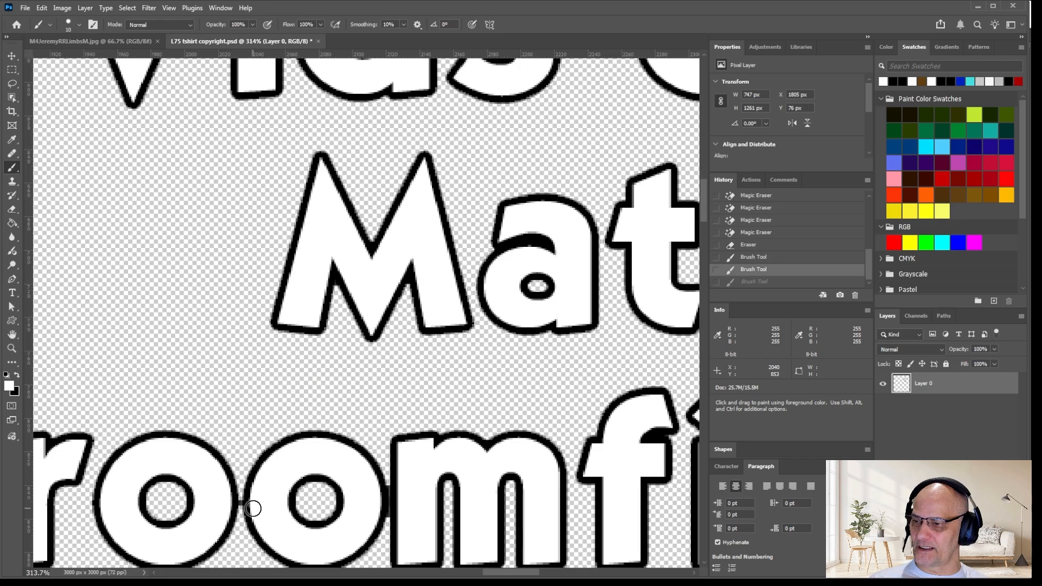
{"action": "scroll", "coordinate": [249, 500], "scroll_direction": "up", "scroll_amount": 5}
{"action": "scroll", "coordinate": [277, 499], "scroll_direction": "up", "scroll_amount": 4}
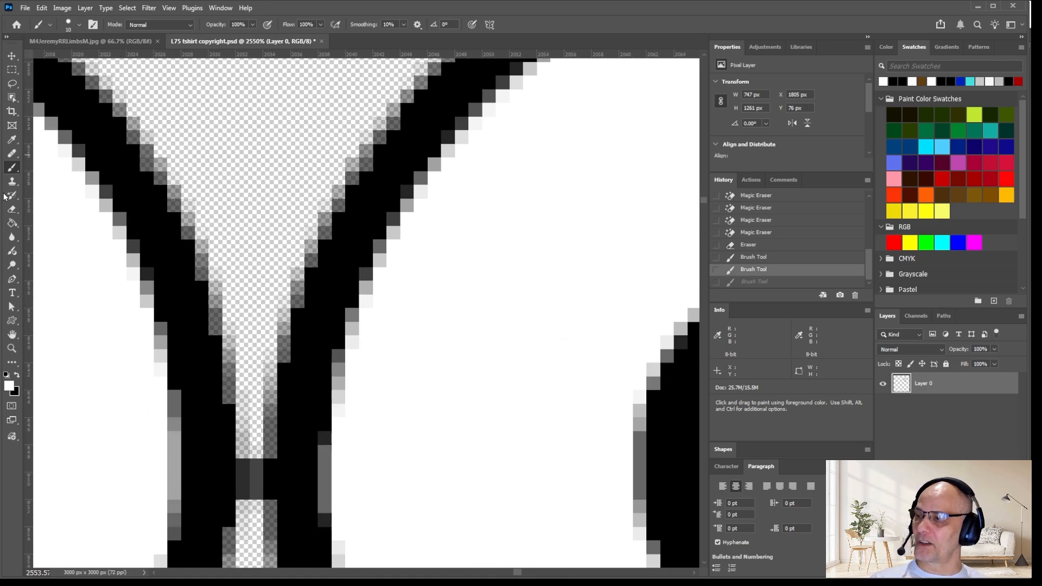
{"action": "left_click_drag", "start_coordinate": [13, 209], "coordinate": [62, 209]}
{"action": "left_click", "coordinate": [63, 209]}
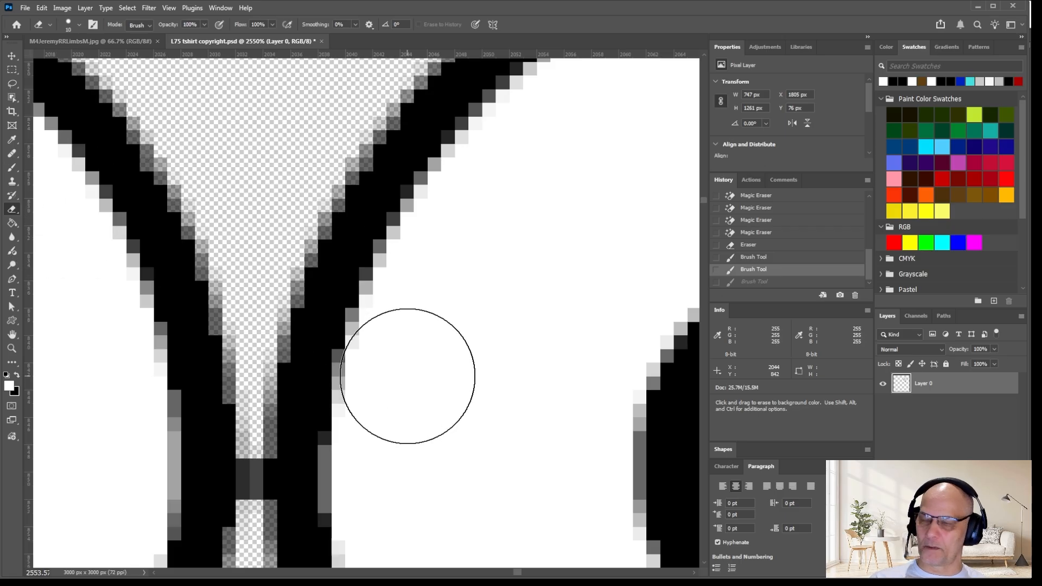
{"action": "key", "text": "bracketleft"}
{"action": "key", "text": "bracketleft"}
{"action": "key", "text": "bracketleft"}
{"action": "key", "text": "bracketleft"}
{"action": "key", "text": "bracketleft"}
{"action": "key", "text": "bracketleft"}
{"action": "key", "text": "bracketleft"}
{"action": "key", "text": "bracketleft"}
{"action": "key", "text": "bracketleft"}
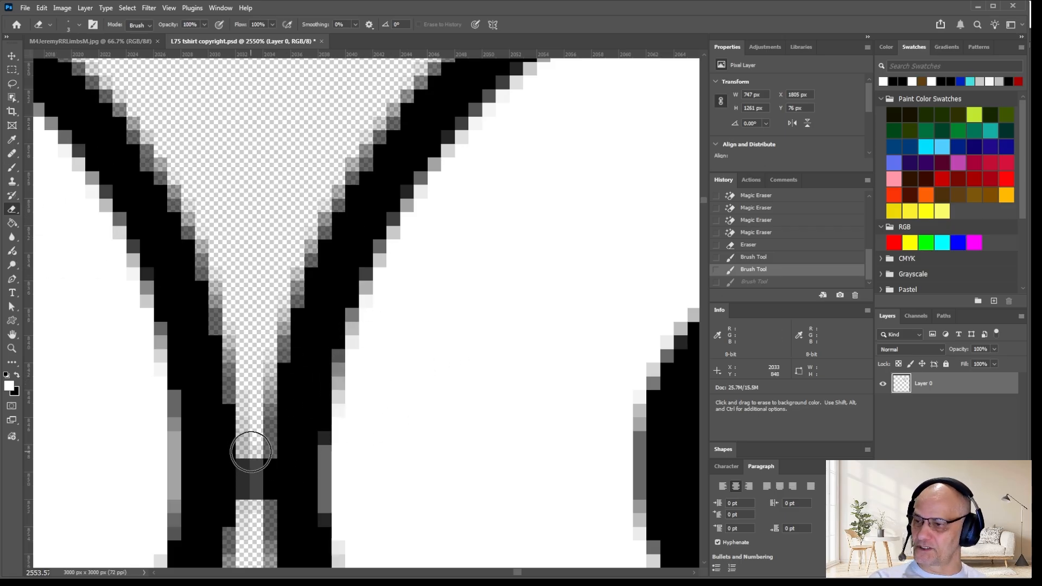
{"action": "left_click_drag", "start_coordinate": [251, 454], "coordinate": [258, 505]}
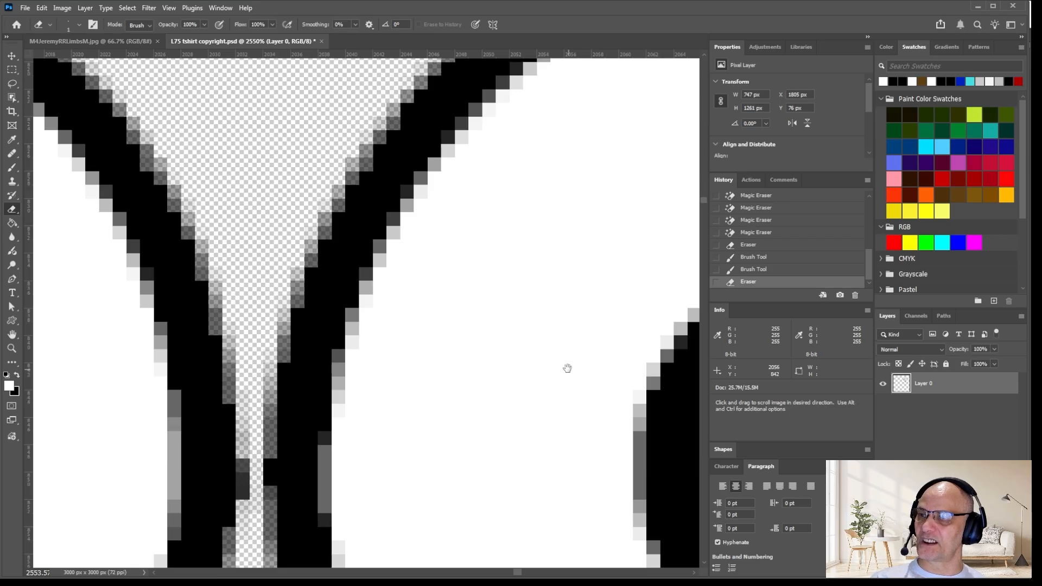
Erase the dark pixels joining the surname's second "o" to the neighbouring "m".
{"action": "left_click_drag", "start_coordinate": [565, 366], "coordinate": [306, 326]}
{"action": "left_click_drag", "start_coordinate": [640, 395], "coordinate": [433, 415]}
{"action": "scroll", "coordinate": [429, 417], "scroll_direction": "down", "scroll_amount": 5}
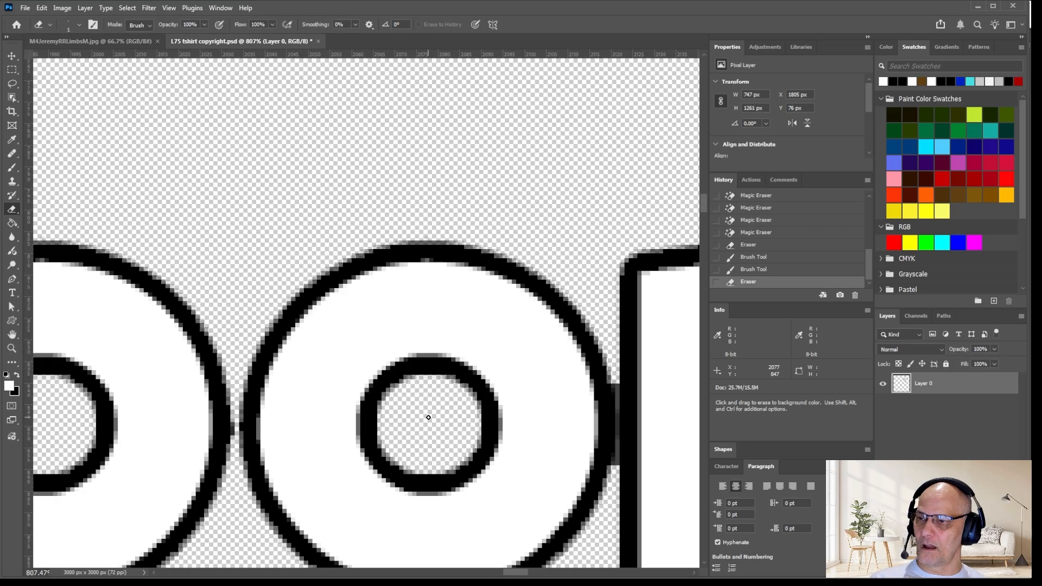
{"action": "scroll", "coordinate": [622, 403], "scroll_direction": "up", "scroll_amount": 4}
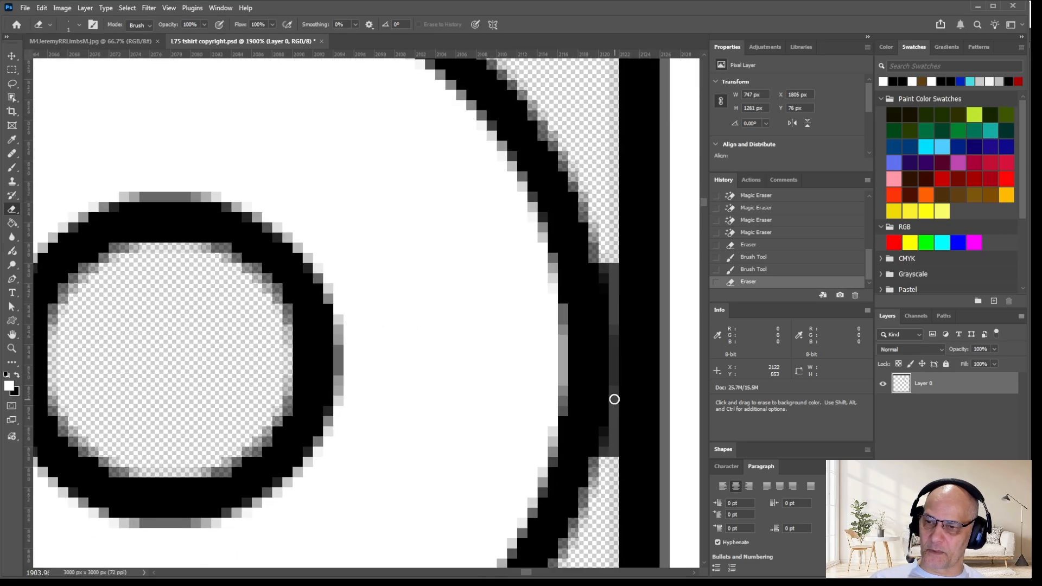
{"action": "left_click_drag", "start_coordinate": [612, 401], "coordinate": [612, 462]}
{"action": "left_click_drag", "start_coordinate": [612, 323], "coordinate": [606, 228]}
Make black the foreground colour and try touching up the nick in the outer edge of the surname's "m" with the Eraser still active.
{"action": "scroll", "coordinate": [603, 337], "scroll_direction": "down", "scroll_amount": 6}
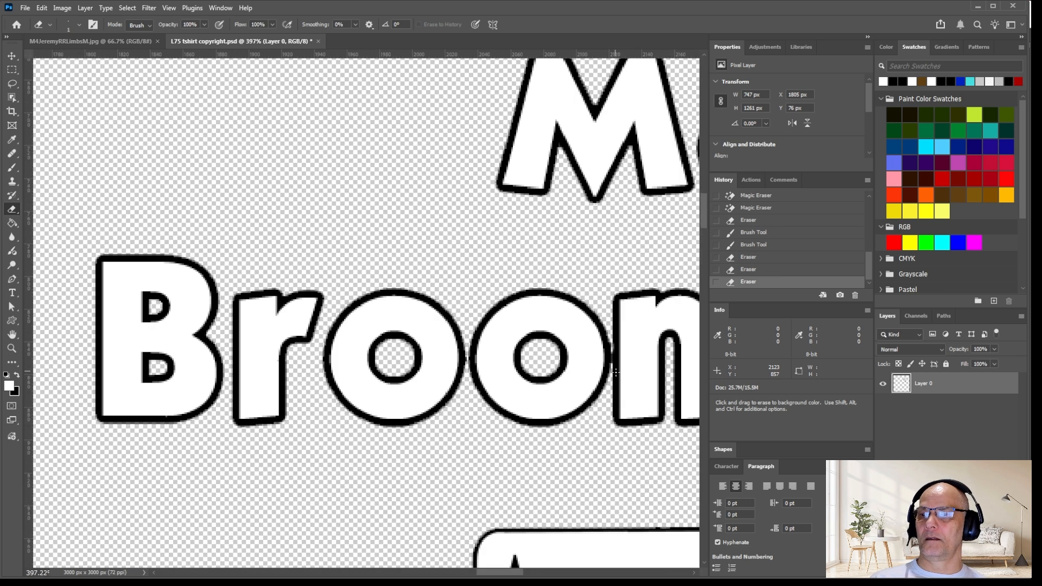
{"action": "scroll", "coordinate": [625, 396], "scroll_direction": "up", "scroll_amount": 4}
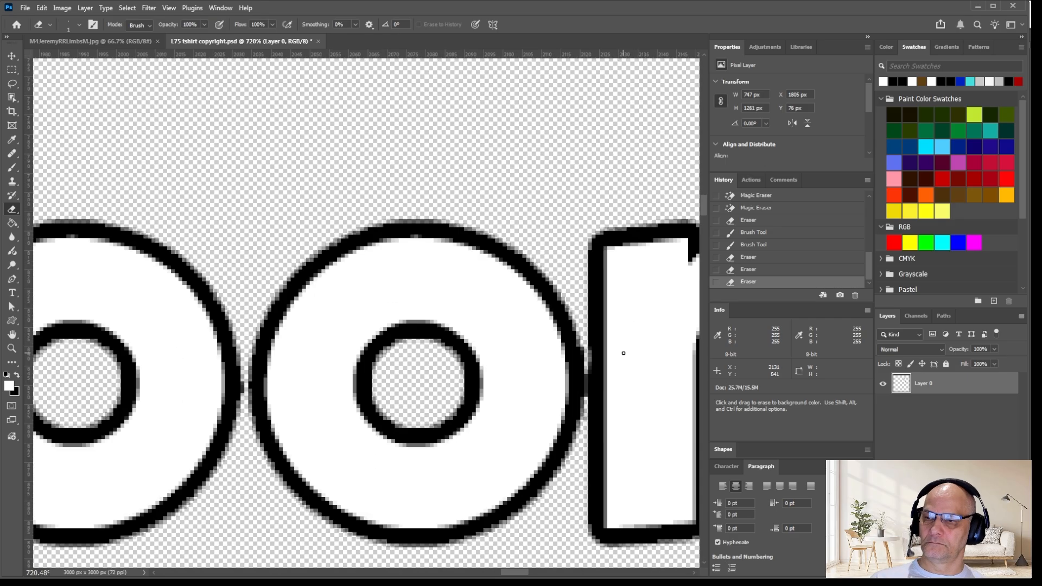
{"action": "scroll", "coordinate": [595, 349], "scroll_direction": "up", "scroll_amount": 2}
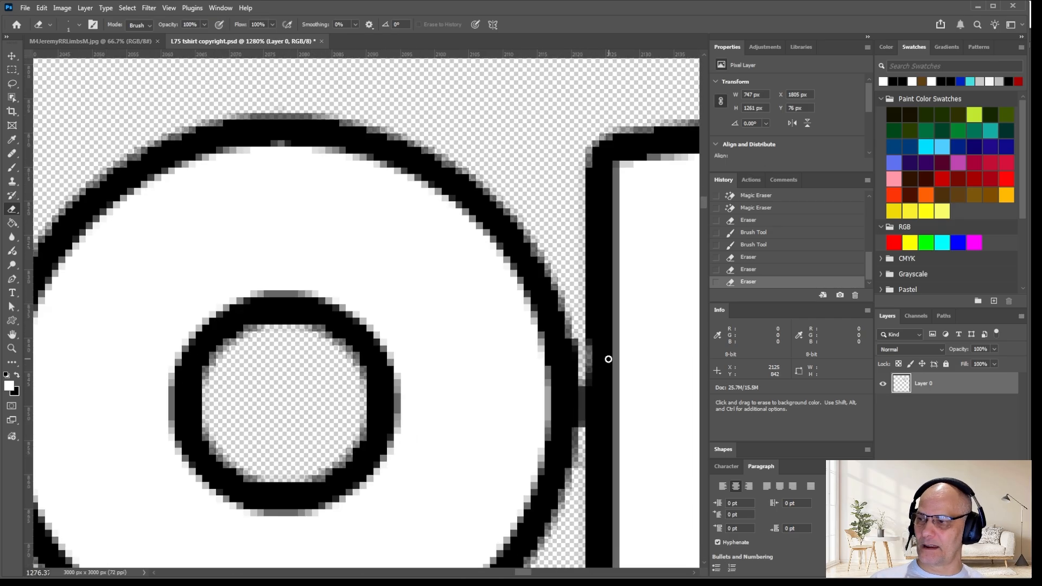
{"action": "left_click", "coordinate": [17, 375]}
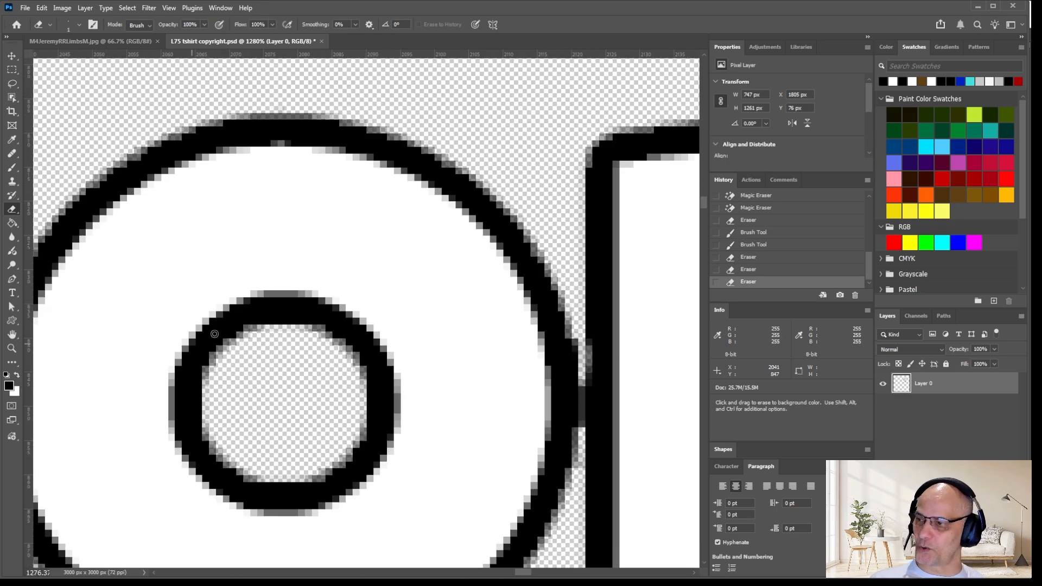
{"action": "left_click_drag", "start_coordinate": [593, 342], "coordinate": [594, 354]}
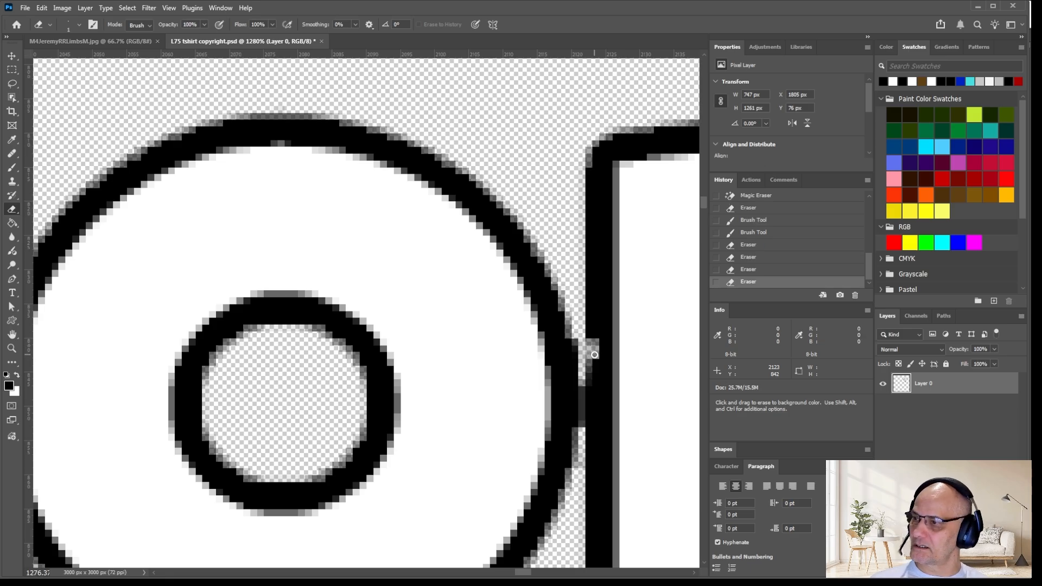
{"action": "left_click_drag", "start_coordinate": [601, 327], "coordinate": [597, 352]}
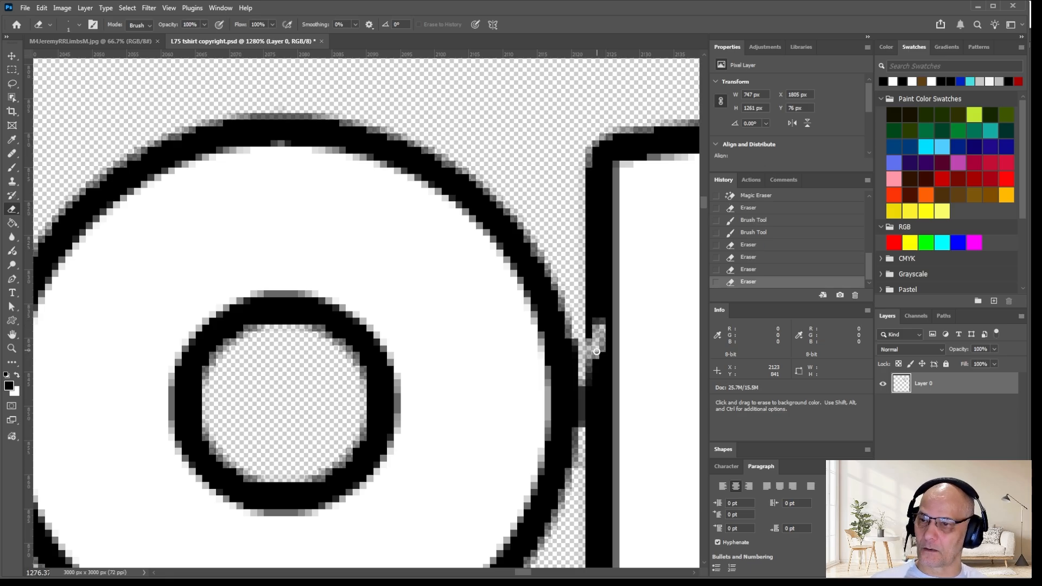
Undo the last two eraser strokes on the "m" outline and paint its nick black using the Brush Tool at size 1.
{"action": "left_click", "coordinate": [13, 169]}
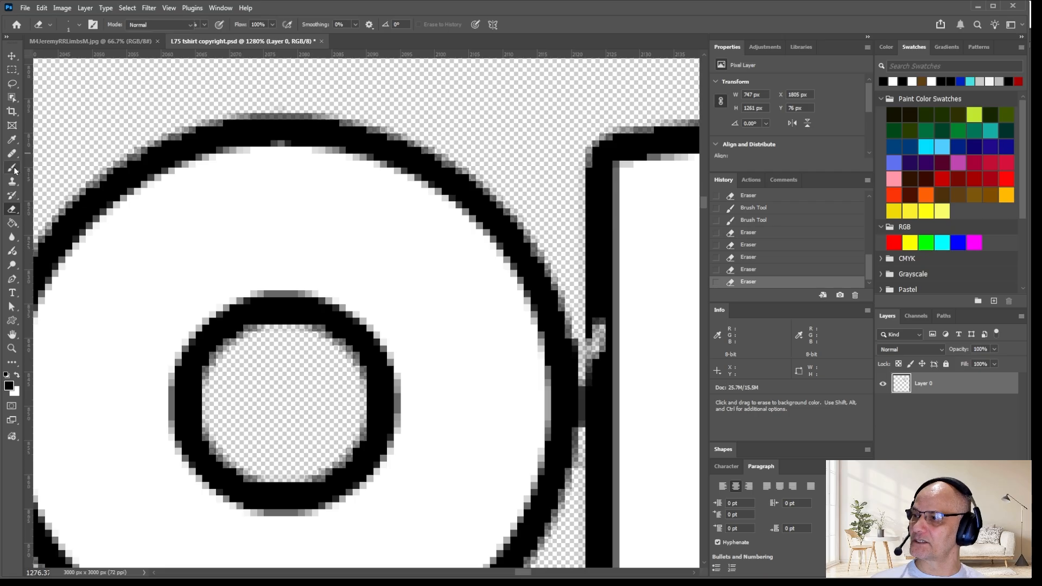
{"action": "left_click", "coordinate": [15, 171]}
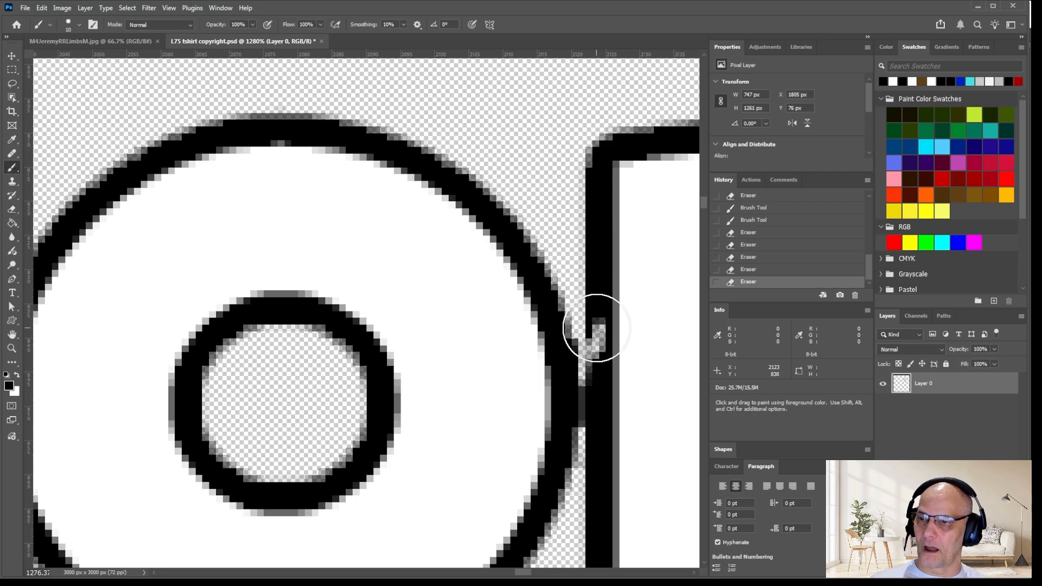
{"action": "key", "text": "bracketleft"}
{"action": "key", "text": "bracketleft"}
{"action": "key", "text": "bracketleft"}
{"action": "key", "text": "bracketleft"}
{"action": "key", "text": "bracketleft"}
{"action": "key", "text": "bracketleft"}
{"action": "key", "text": "bracketleft"}
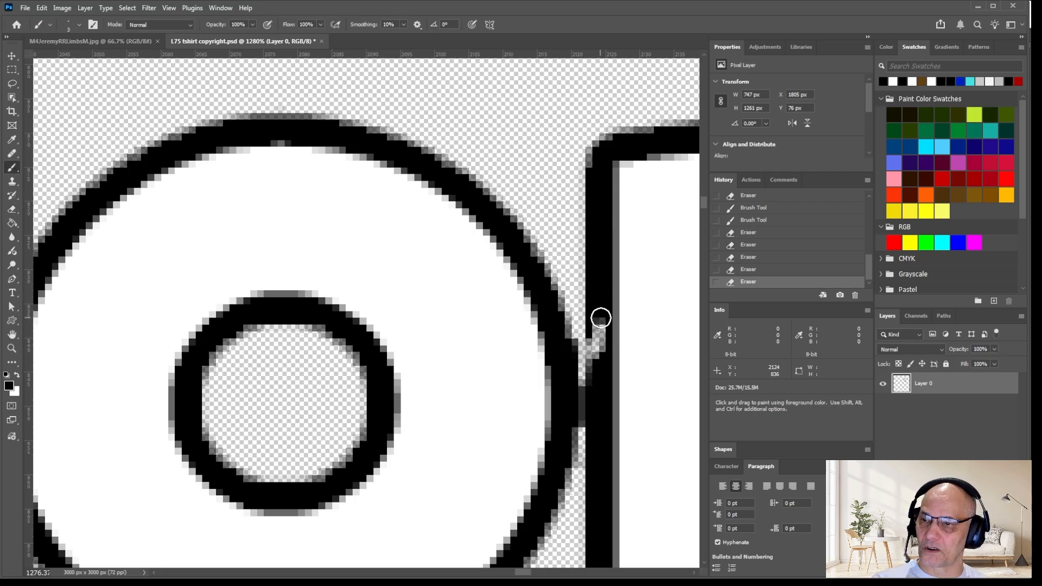
{"action": "key", "text": "ctrl"}
{"action": "key", "text": "ctrl+z"}
{"action": "key", "text": "ctrl+z"}
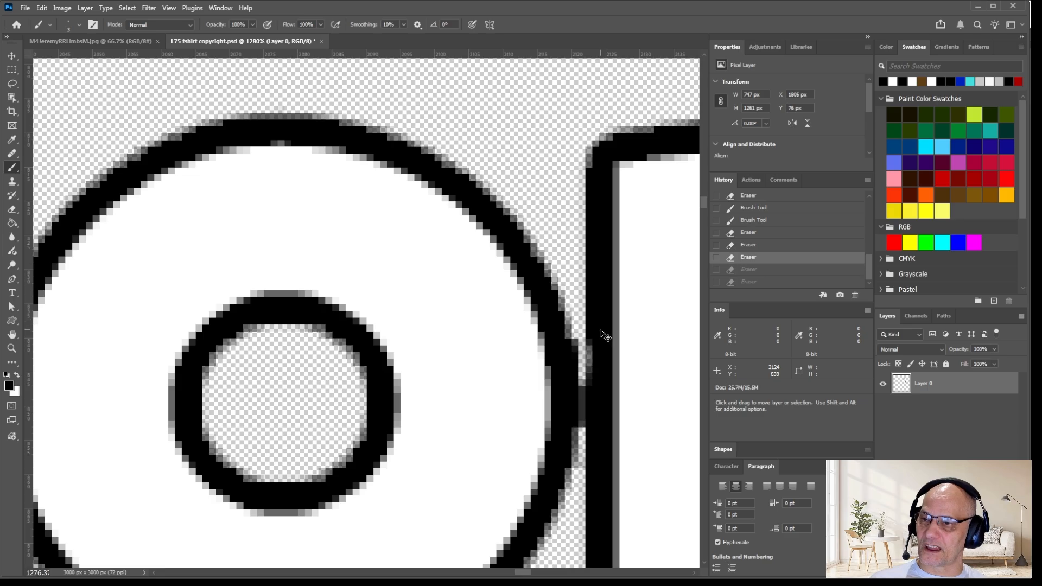
{"action": "key", "text": "bracketleft"}
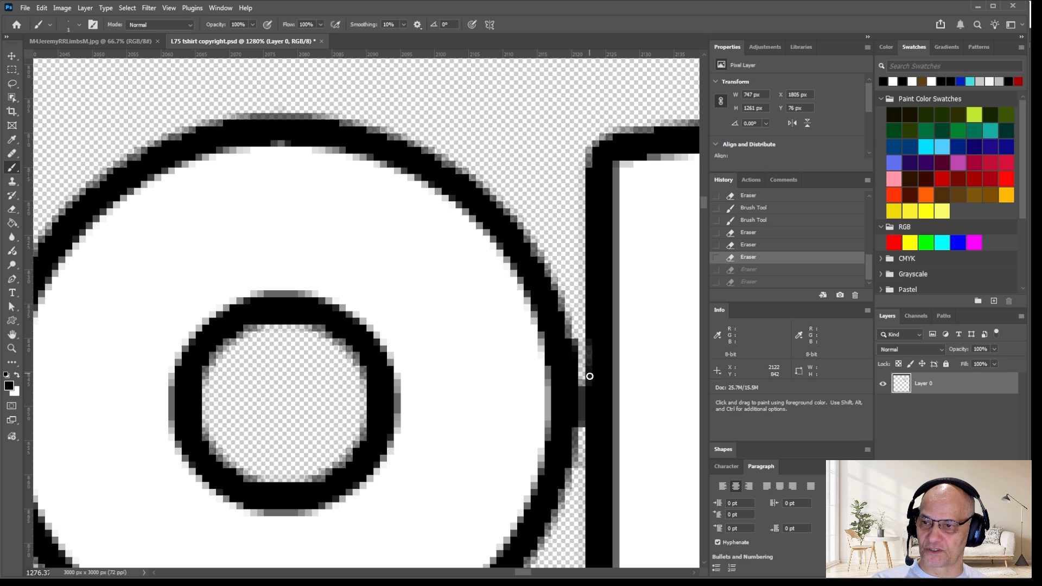
{"action": "left_click", "coordinate": [590, 335]}
{"action": "scroll", "coordinate": [482, 265], "scroll_direction": "down", "scroll_amount": 5, "text": "alt"}
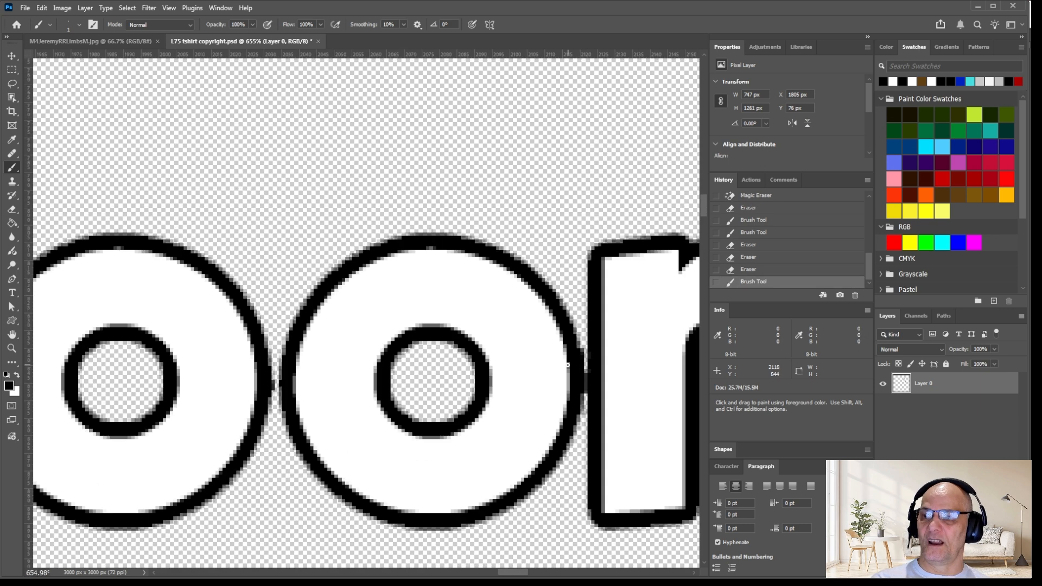
Erase the remaining dark nub on the first "o" where it faces the second "o" in the surname.
{"action": "scroll", "coordinate": [419, 378], "scroll_direction": "up", "scroll_amount": 5, "text": "alt"}
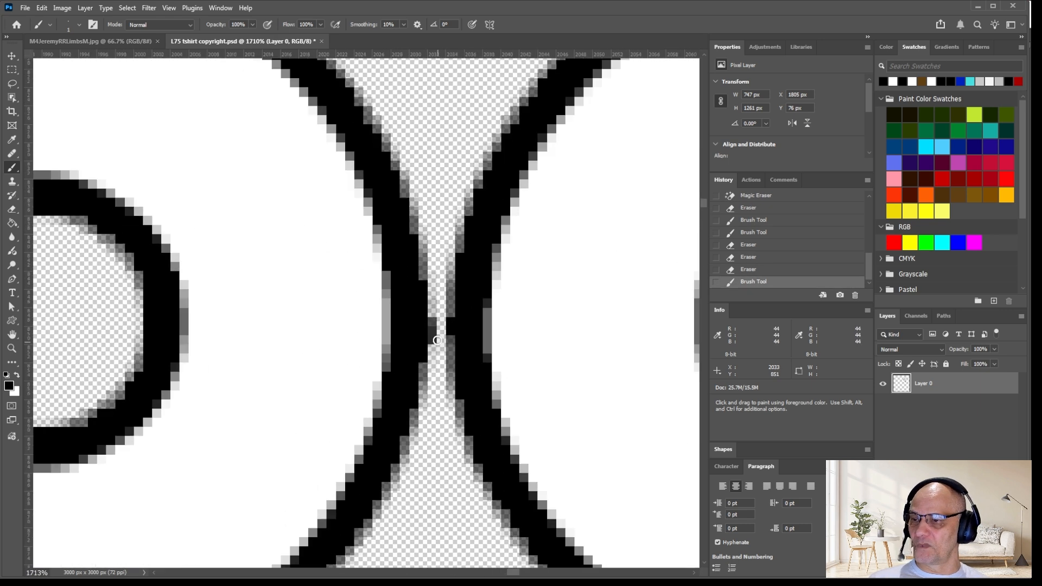
{"action": "left_click", "coordinate": [438, 322]}
{"action": "key", "text": "ctrl+z"}
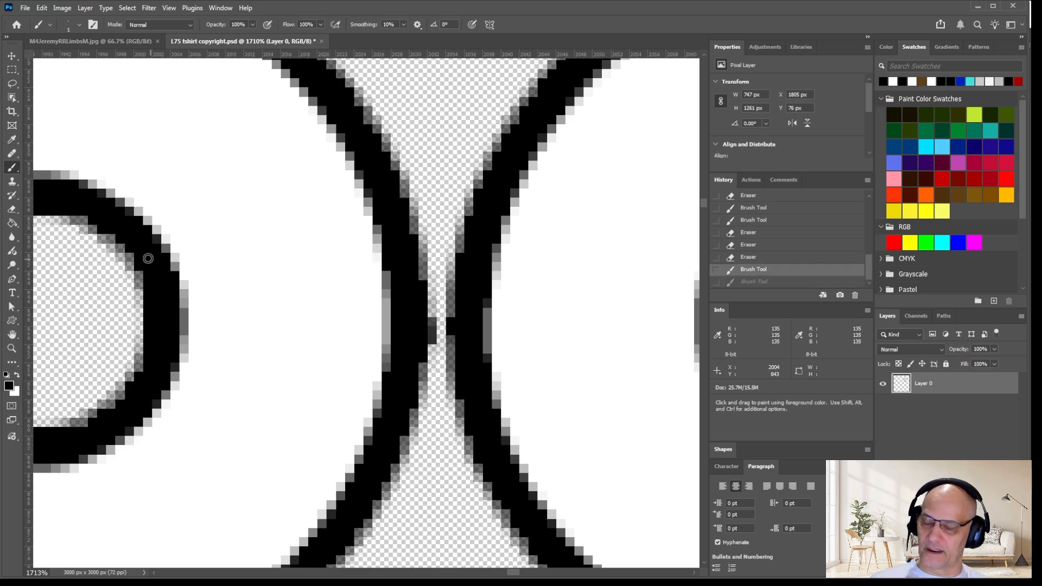
{"action": "left_click", "coordinate": [12, 210]}
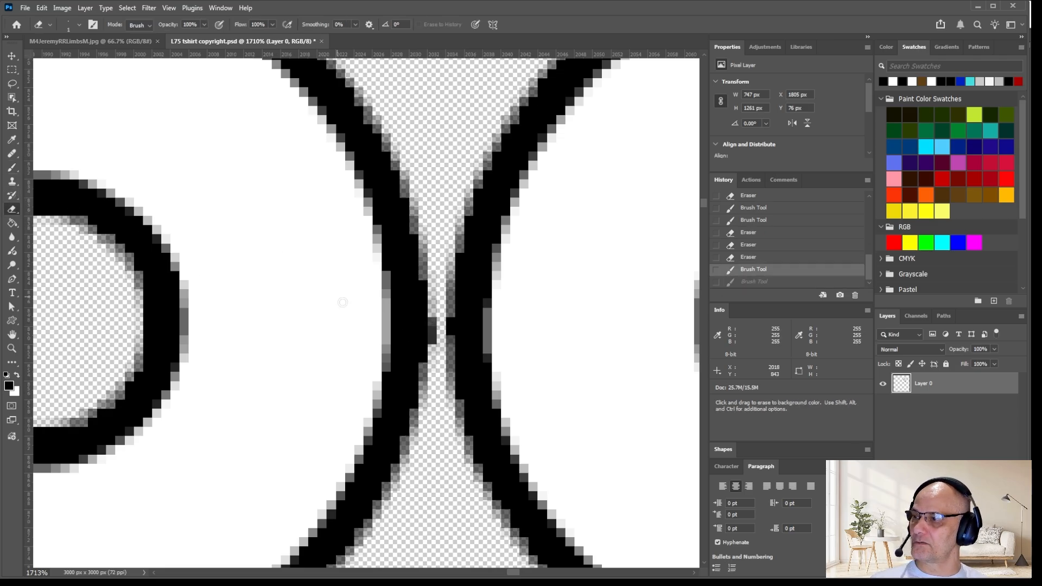
{"action": "left_click_drag", "start_coordinate": [436, 315], "coordinate": [434, 357]}
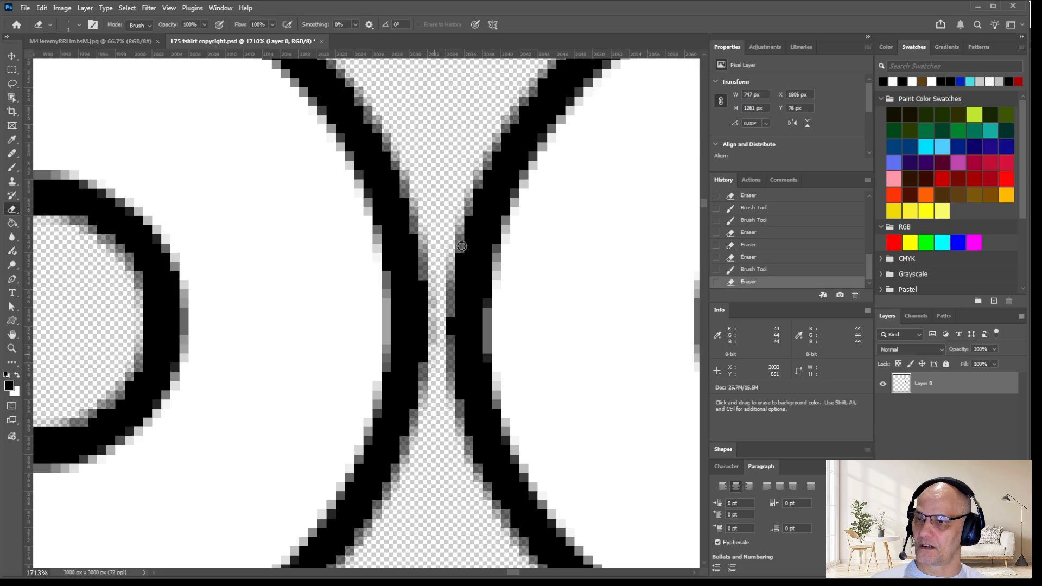
{"action": "scroll", "coordinate": [521, 304], "scroll_direction": "down", "scroll_amount": 14, "text": "alt"}
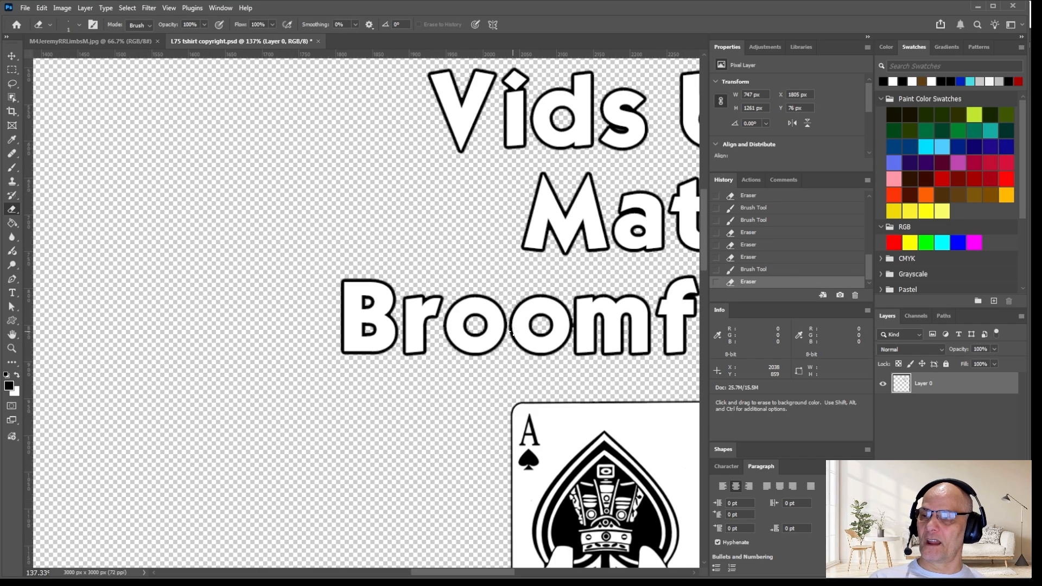
Create a new empty layer above the T-shirt artwork layer.
{"action": "key", "text": "space"}
{"action": "left_click_drag", "start_coordinate": [450, 261], "coordinate": [283, 217]}
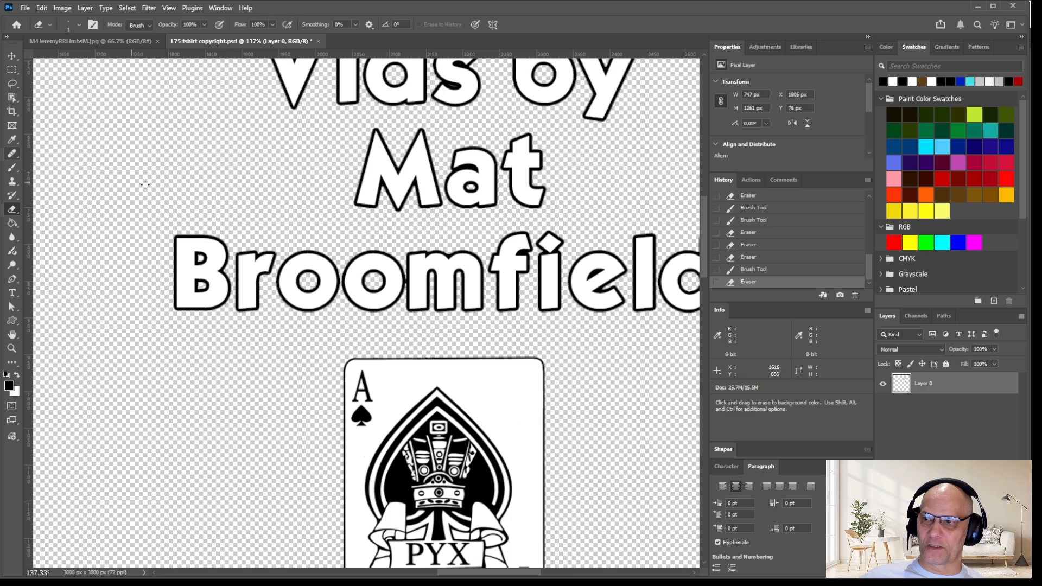
{"action": "scroll", "coordinate": [181, 199], "scroll_direction": "down", "scroll_amount": 5, "text": "alt"}
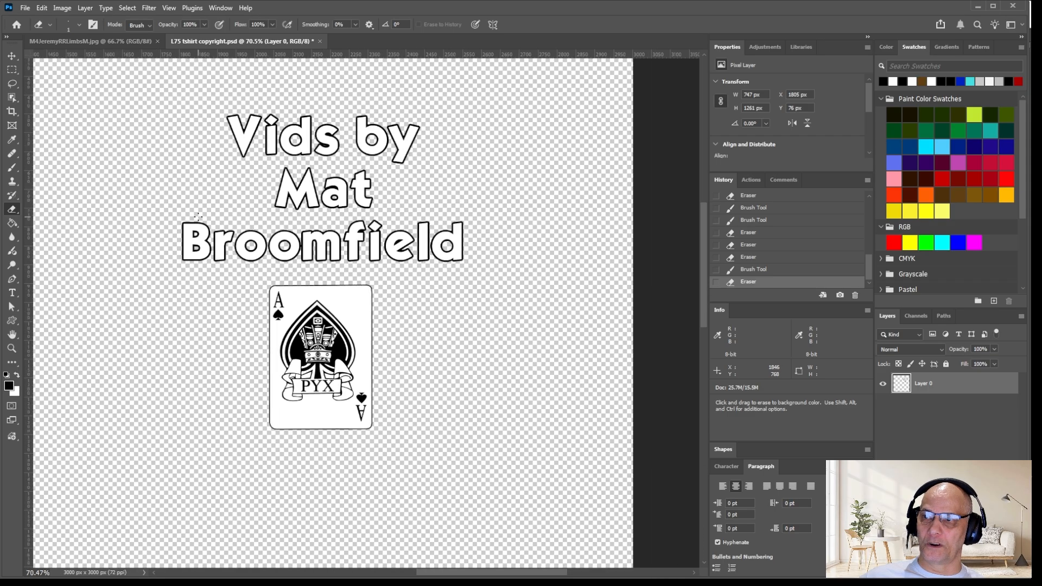
{"action": "left_click_drag", "start_coordinate": [167, 138], "coordinate": [355, 182]}
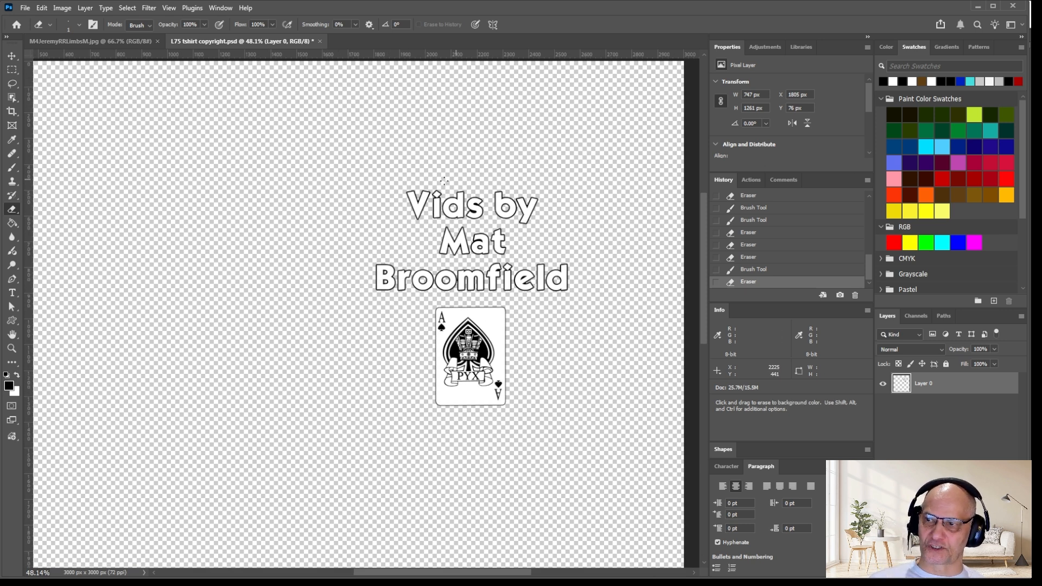
{"action": "scroll", "coordinate": [398, 189], "scroll_direction": "up", "scroll_amount": 8, "text": "alt"}
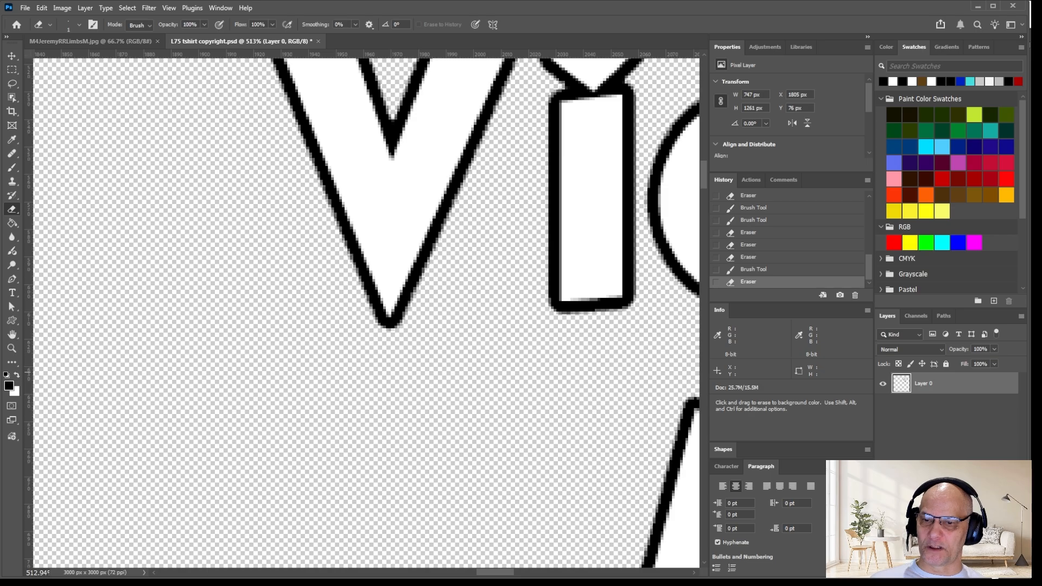
{"action": "key", "text": "ctrl+shift+alt+n"}
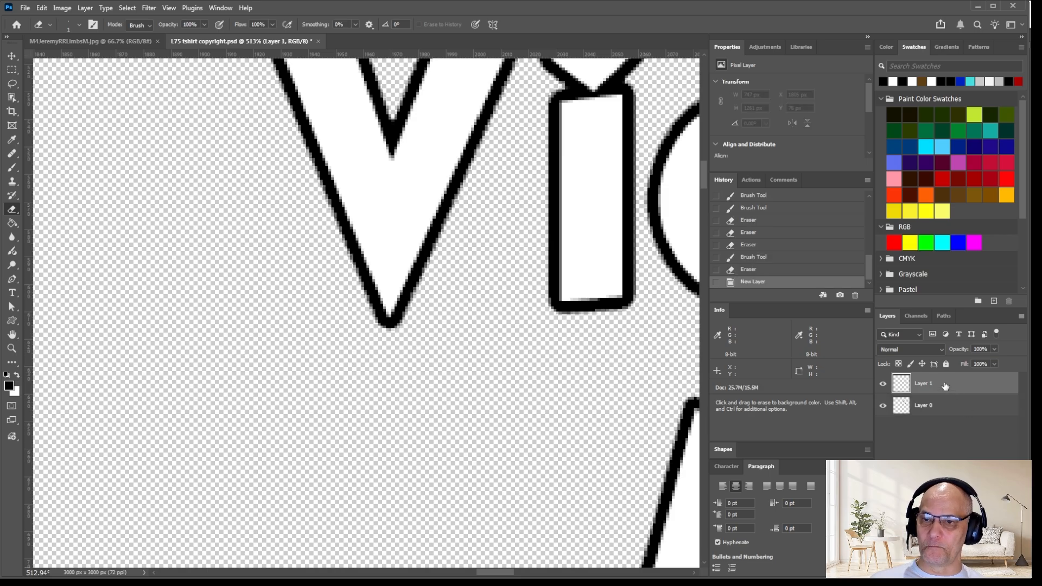
Fill the empty layer's background around the text and card with black using the Paint Bucket at a tolerance of 16.
{"action": "scroll", "coordinate": [450, 212], "scroll_direction": "down", "scroll_amount": 5, "text": "alt"}
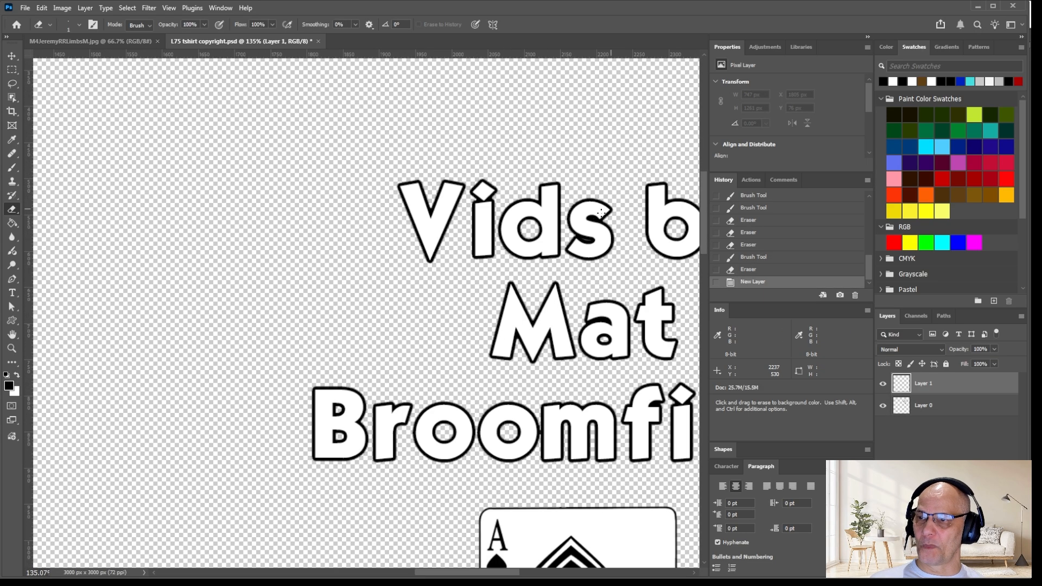
{"action": "scroll", "coordinate": [537, 228], "scroll_direction": "down", "scroll_amount": 4, "text": "alt"}
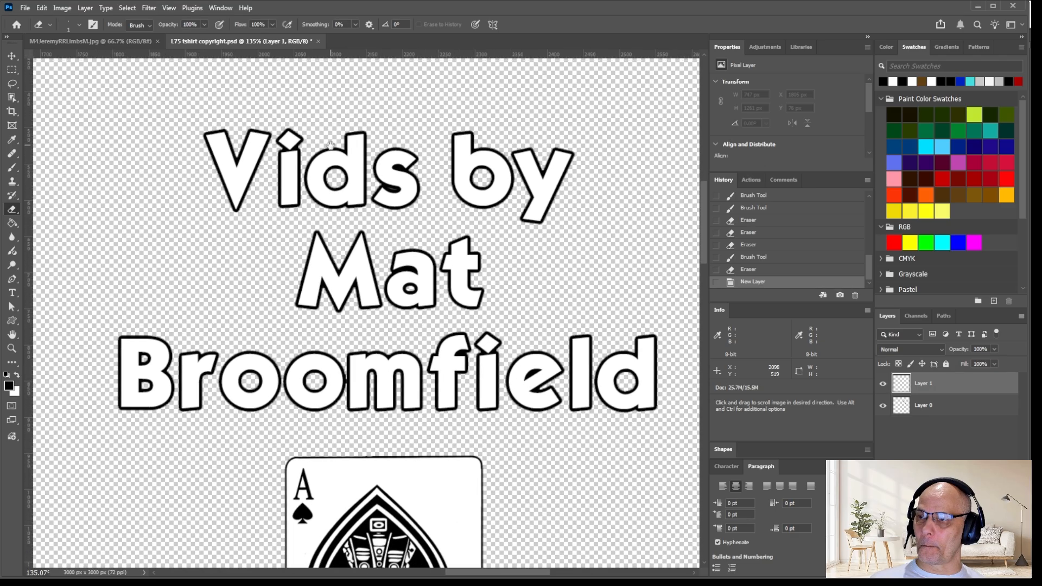
{"action": "scroll", "coordinate": [296, 237], "scroll_direction": "down", "scroll_amount": 3, "text": "alt"}
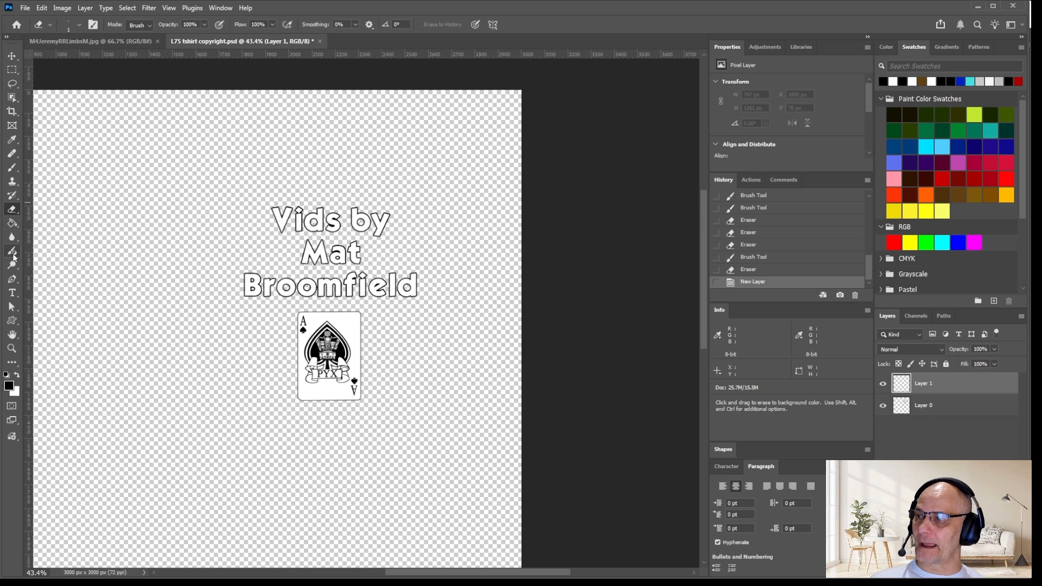
{"action": "left_click", "coordinate": [12, 223]}
{"action": "left_click", "coordinate": [60, 223]}
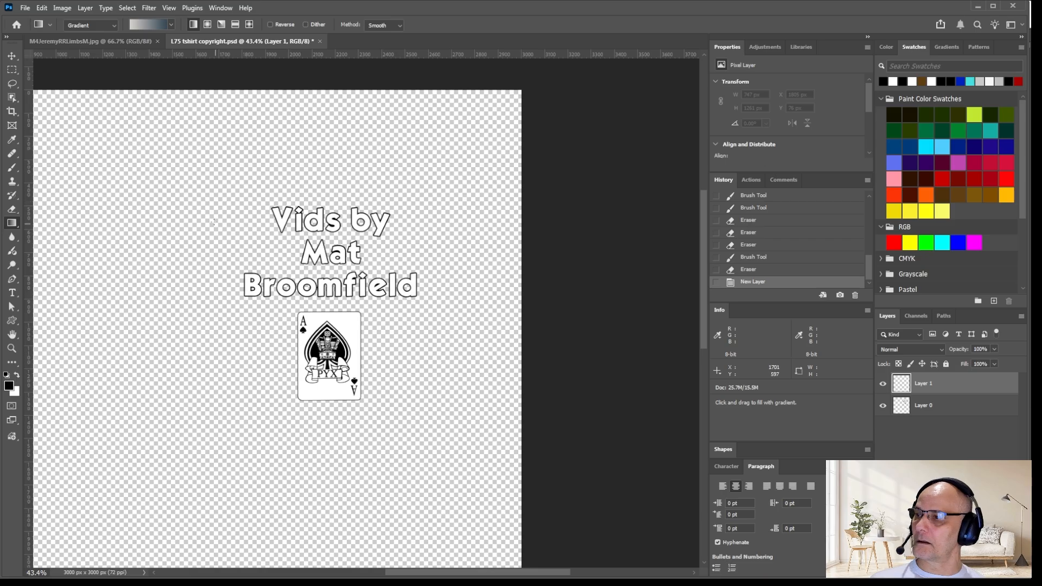
{"action": "right_click", "coordinate": [12, 225]}
{"action": "left_click", "coordinate": [54, 233]}
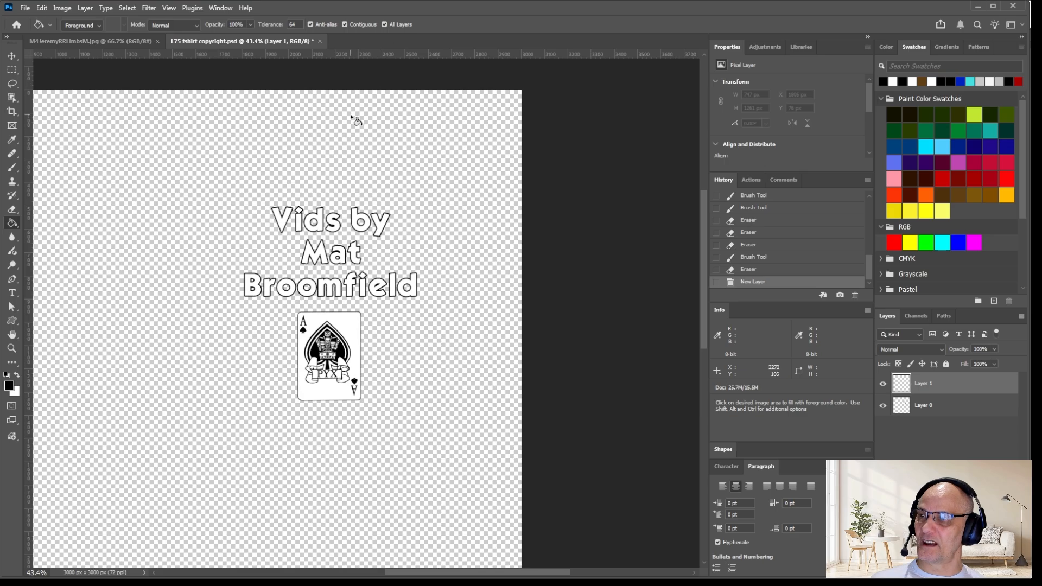
{"action": "scroll", "coordinate": [336, 133], "scroll_direction": "up", "scroll_amount": 2, "text": "alt"}
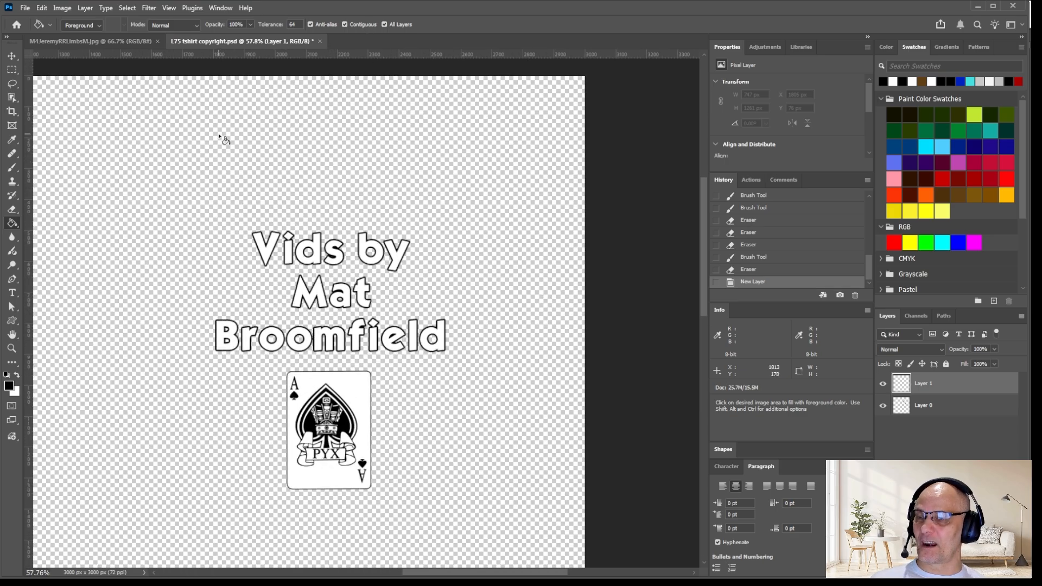
{"action": "left_click", "coordinate": [291, 25]}
{"action": "type", "text": "1"}
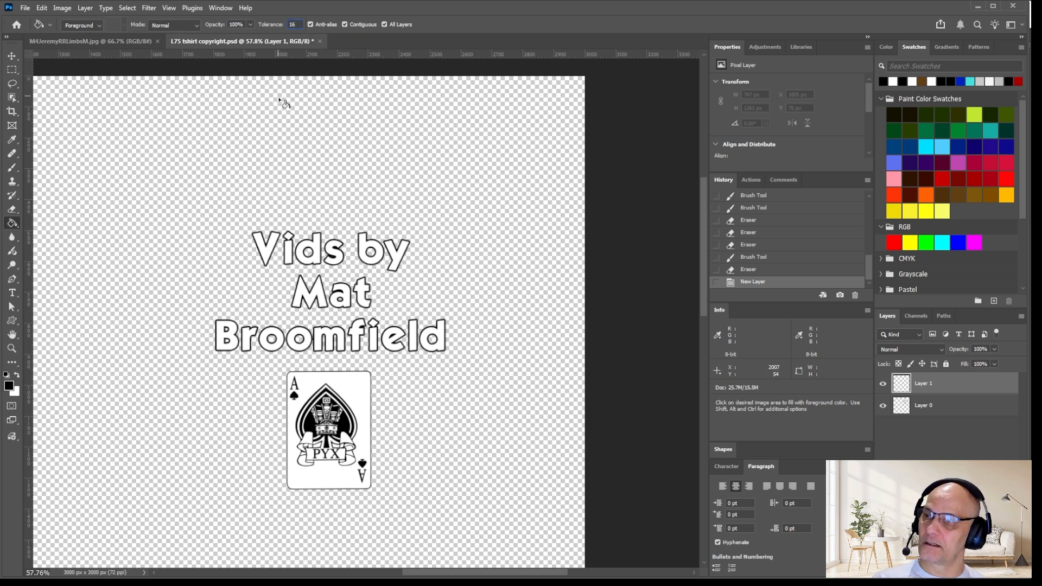
{"action": "left_click", "coordinate": [314, 133]}
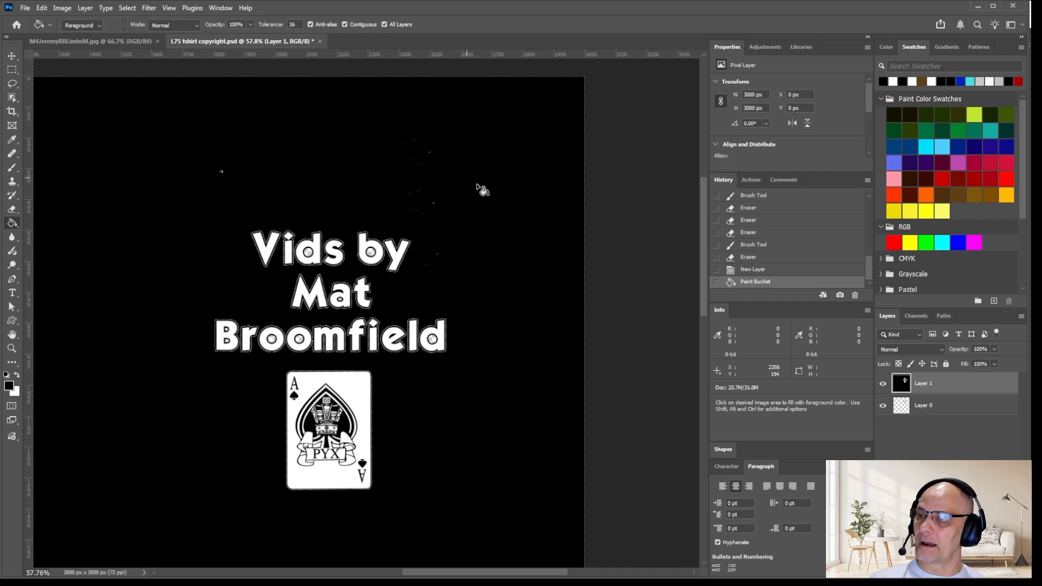
Fill the transparent centres of the "d" and "b" in the top line and both "o"s and the "d" in the surname with black.
{"action": "left_click", "coordinate": [309, 254]}
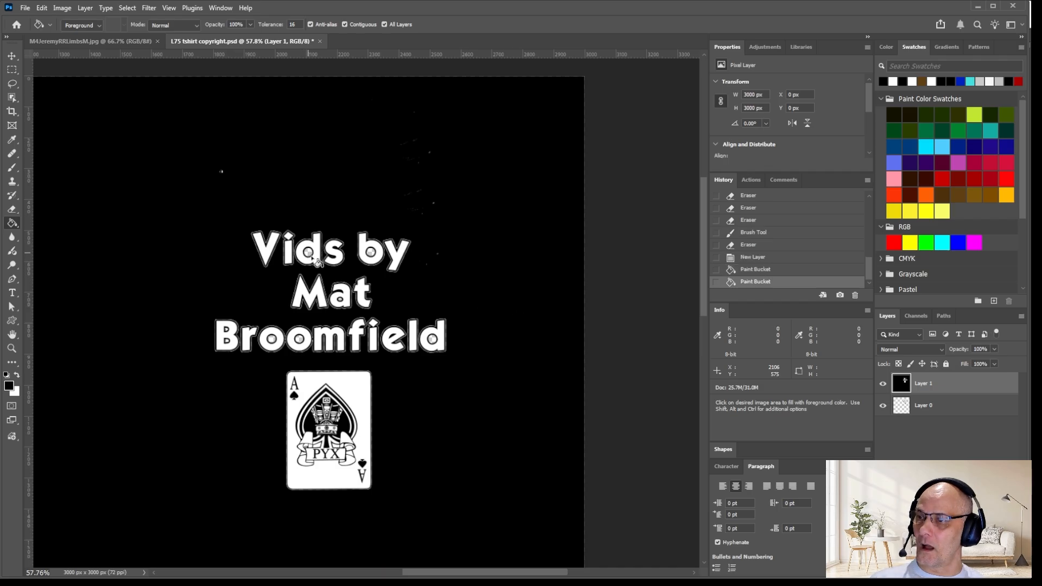
{"action": "left_click", "coordinate": [300, 341]}
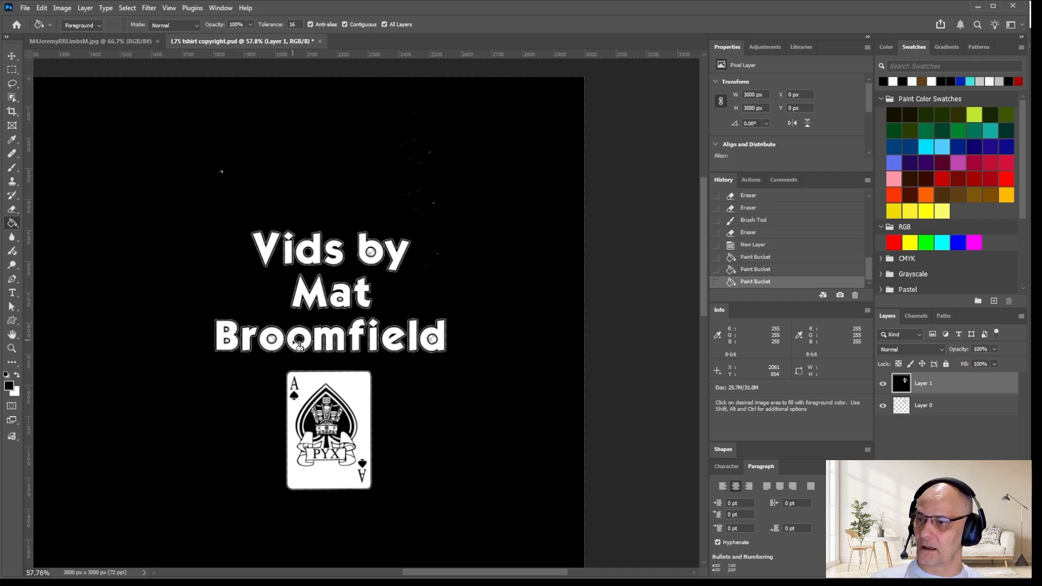
{"action": "left_click", "coordinate": [273, 342]}
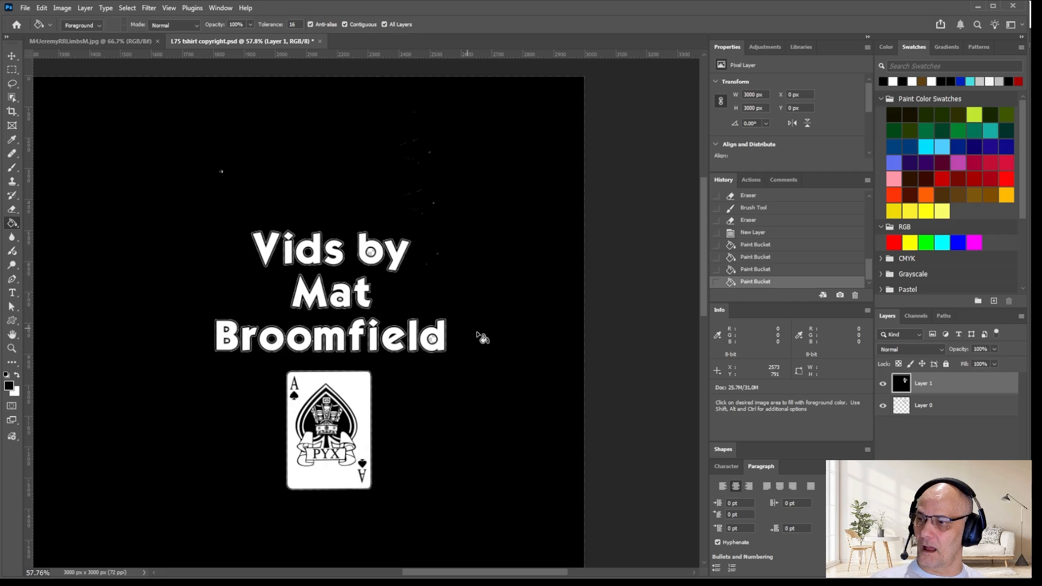
{"action": "left_click", "coordinate": [434, 344]}
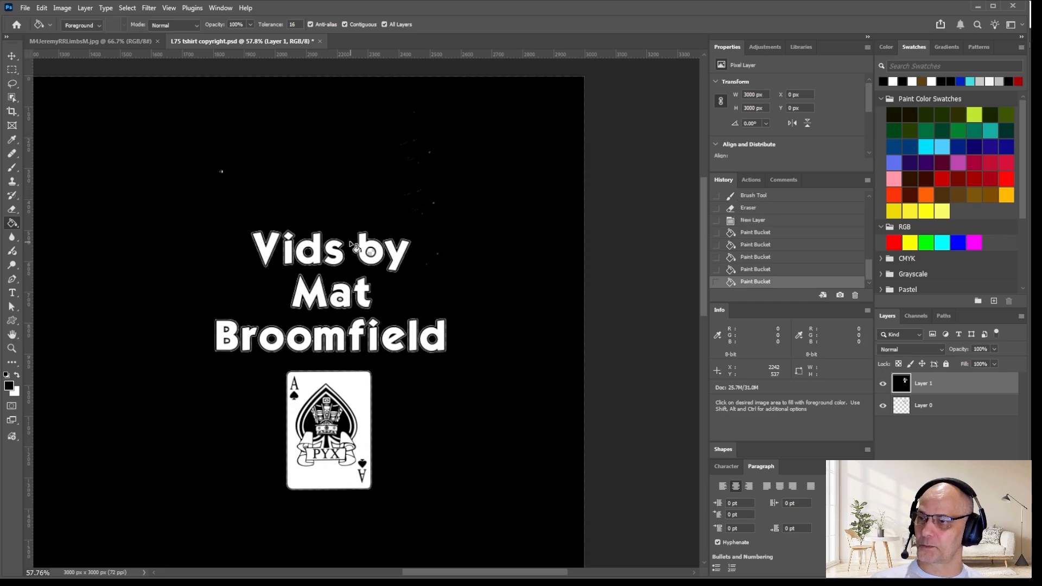
{"action": "left_click", "coordinate": [373, 254]}
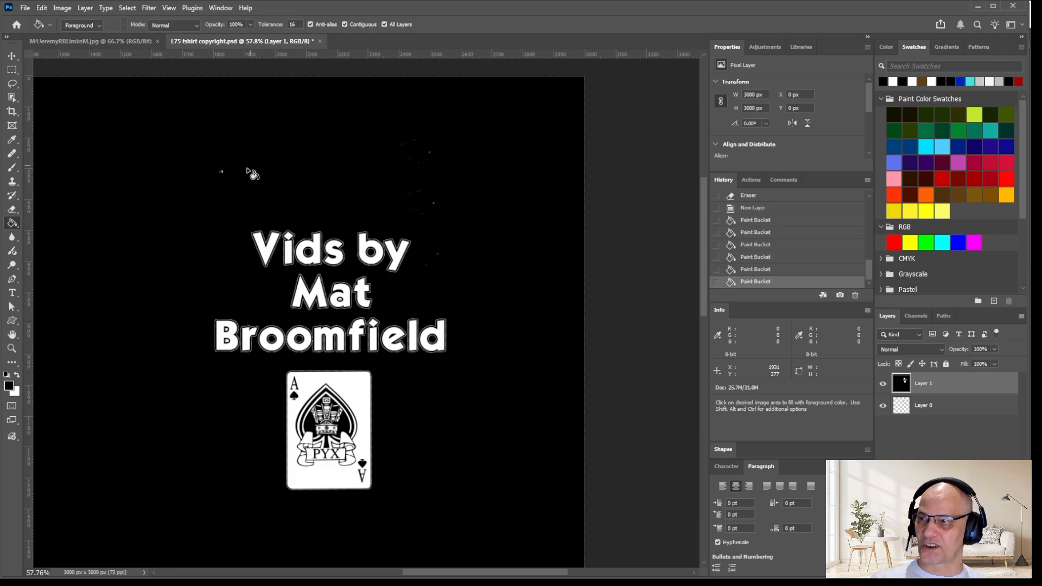
Paint black over the unfilled specks above and beside the text with the Brush Tool at size 45.
{"action": "key", "text": "b"}
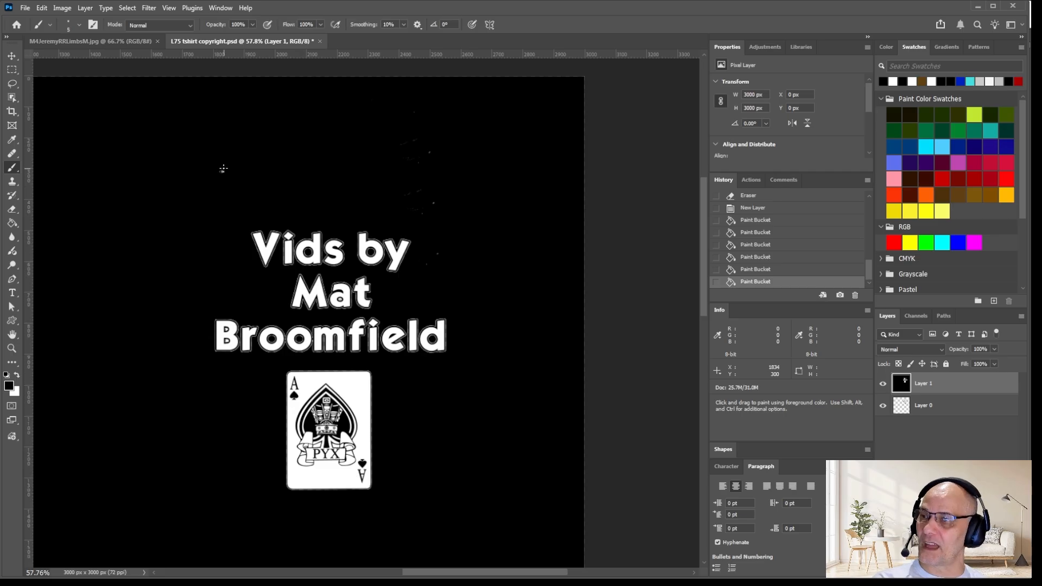
{"action": "left_click_drag", "start_coordinate": [221, 174], "coordinate": [223, 161]}
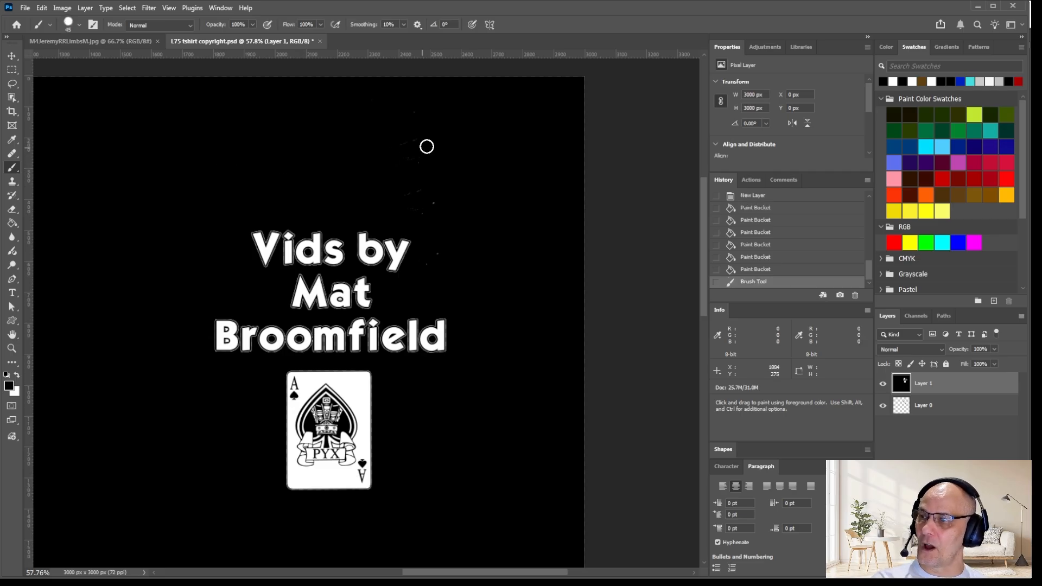
{"action": "left_click_drag", "start_coordinate": [434, 203], "coordinate": [426, 158]}
{"action": "left_click_drag", "start_coordinate": [439, 255], "coordinate": [454, 257]}
{"action": "scroll", "coordinate": [183, 332], "scroll_direction": "down", "scroll_amount": 3, "text": "alt"}
{"action": "left_click_drag", "start_coordinate": [163, 316], "coordinate": [340, 262]}
{"action": "scroll", "coordinate": [509, 195], "scroll_direction": "up", "scroll_amount": 3, "text": "alt"}
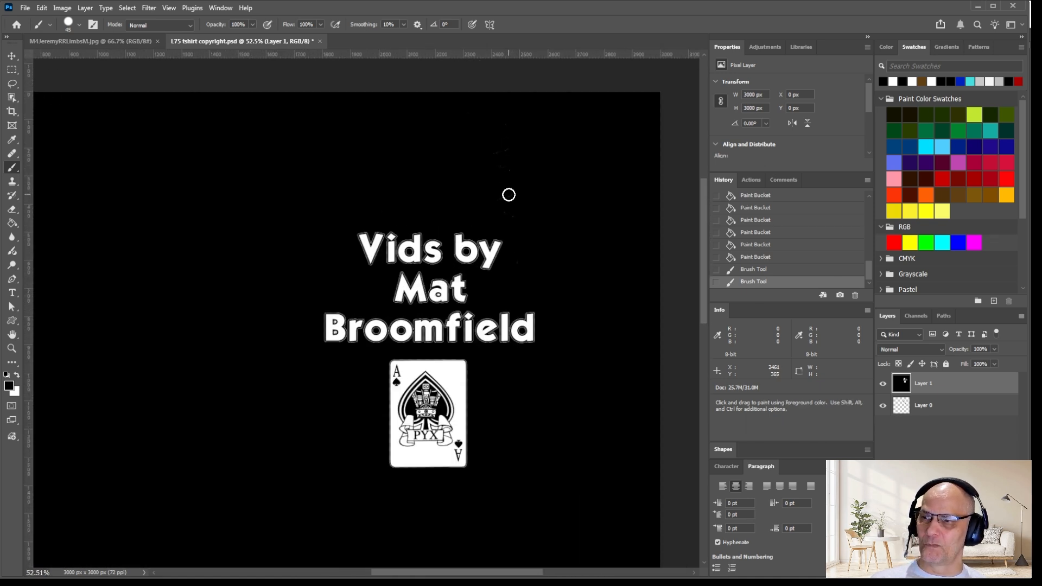
Fill the transparent centre of the "a" in the middle line with black using the Paint Bucket.
{"action": "scroll", "coordinate": [429, 241], "scroll_direction": "up", "scroll_amount": 1, "text": "alt"}
{"action": "scroll", "coordinate": [429, 241], "scroll_direction": "up", "scroll_amount": 2, "text": "alt"}
{"action": "scroll", "coordinate": [465, 337], "scroll_direction": "up", "scroll_amount": 2, "text": "alt"}
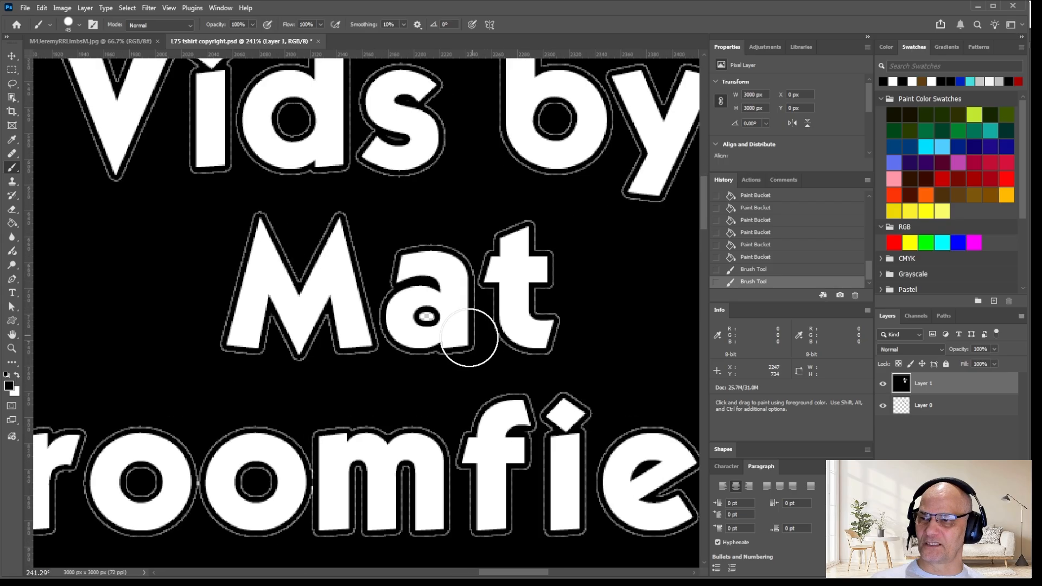
{"action": "scroll", "coordinate": [380, 304], "scroll_direction": "up", "scroll_amount": 2, "text": "alt"}
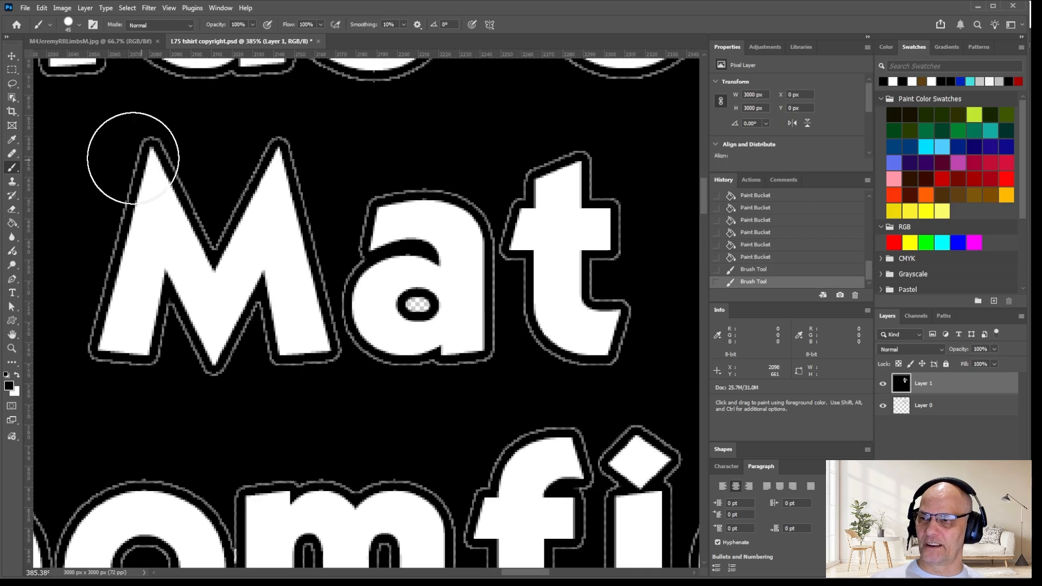
{"action": "left_click", "coordinate": [12, 223]}
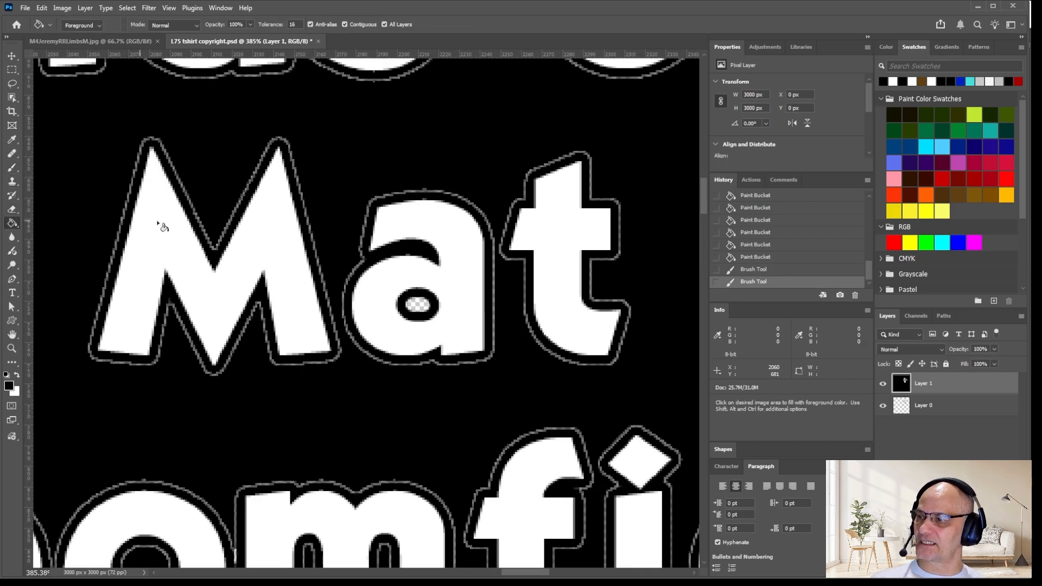
{"action": "left_click", "coordinate": [419, 303]}
Examine the edges of the black fill around the lettering up close, especially the middle line's "a" and the surname's "m".
{"action": "scroll", "coordinate": [521, 259], "scroll_direction": "down", "scroll_amount": 1, "text": "alt"}
{"action": "scroll", "coordinate": [522, 259], "scroll_direction": "down", "scroll_amount": 3, "text": "alt"}
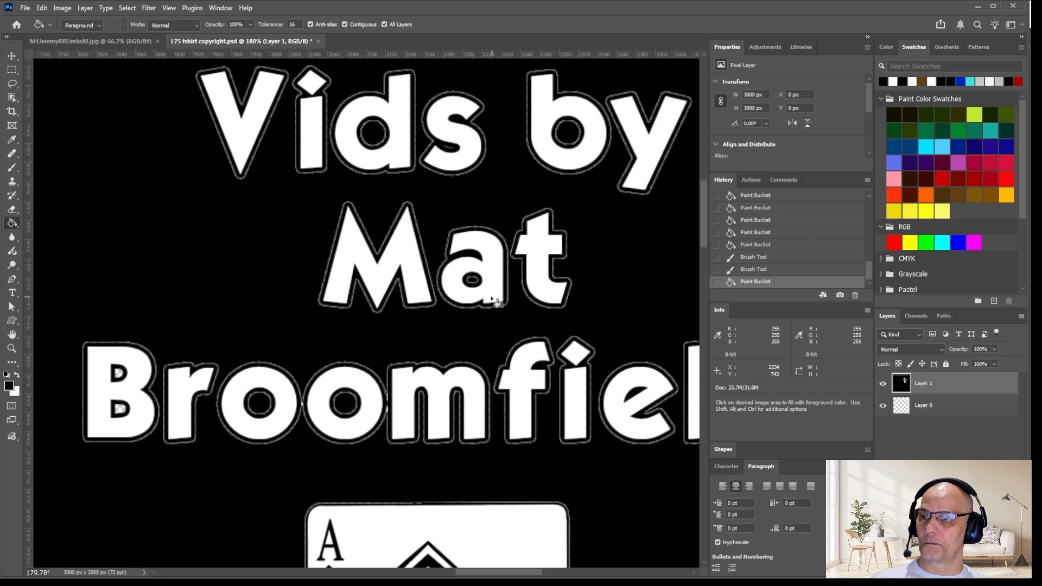
{"action": "scroll", "coordinate": [489, 296], "scroll_direction": "up", "scroll_amount": 6, "text": "alt"}
{"action": "scroll", "coordinate": [476, 272], "scroll_direction": "down", "scroll_amount": 3, "text": "alt"}
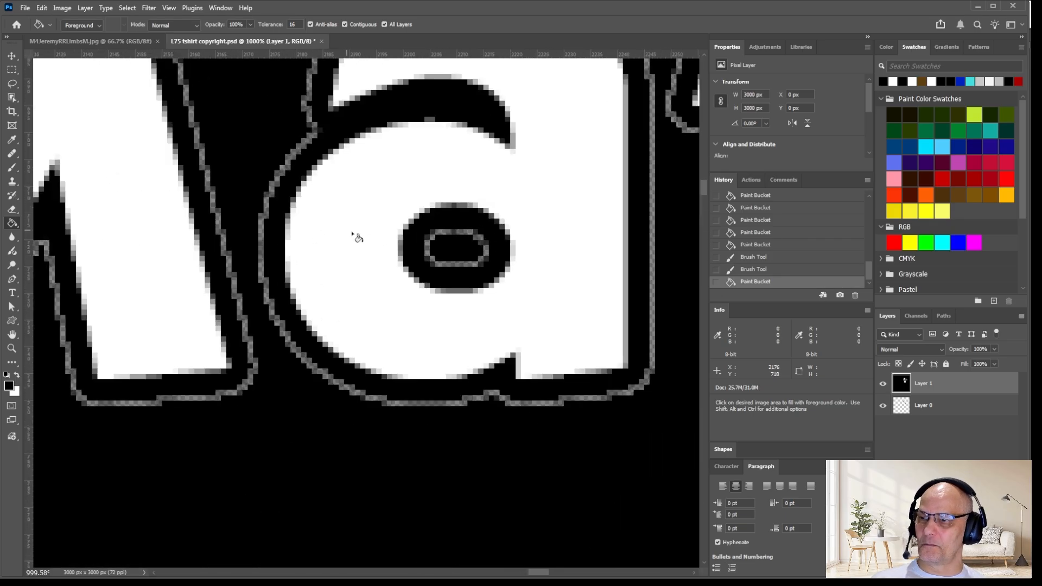
{"action": "scroll", "coordinate": [247, 217], "scroll_direction": "down", "scroll_amount": 3, "text": "alt"}
{"action": "scroll", "coordinate": [254, 288], "scroll_direction": "down", "scroll_amount": 4, "text": "alt"}
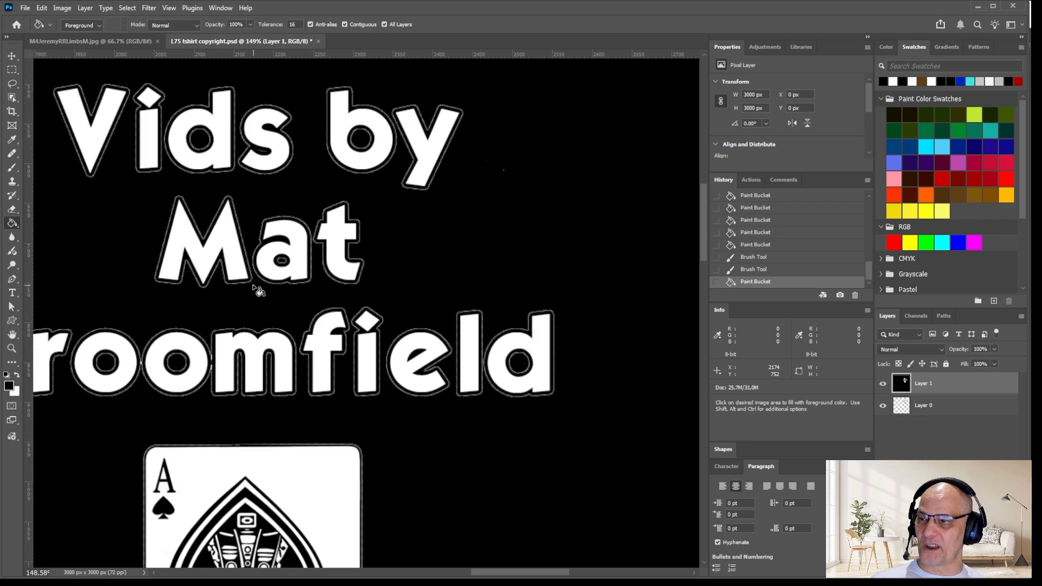
{"action": "scroll", "coordinate": [258, 293], "scroll_direction": "up", "scroll_amount": 2, "text": "alt"}
{"action": "scroll", "coordinate": [210, 358], "scroll_direction": "up", "scroll_amount": 2, "text": "alt"}
{"action": "scroll", "coordinate": [228, 272], "scroll_direction": "up", "scroll_amount": 3, "text": "alt"}
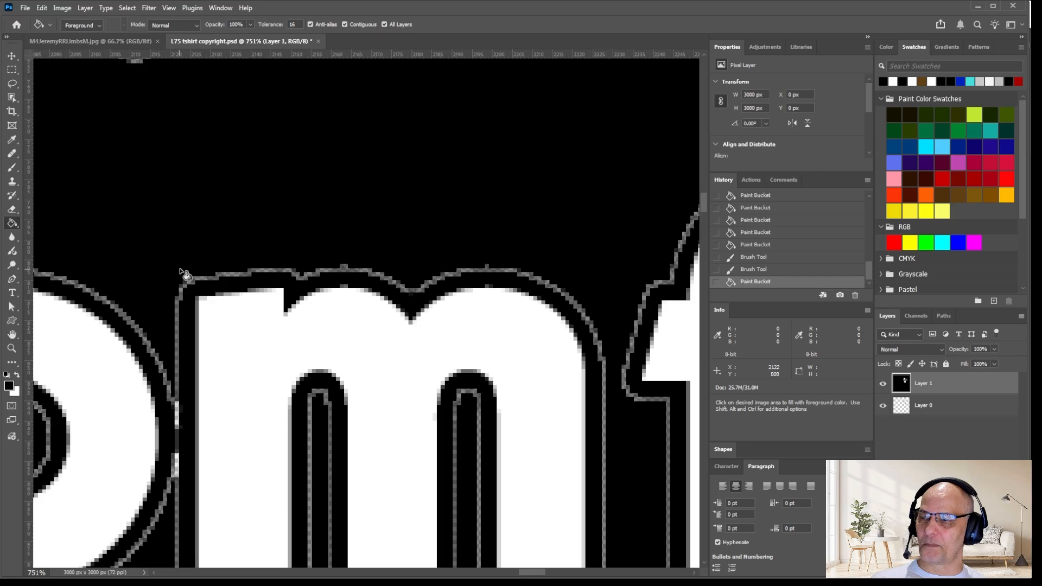
{"action": "scroll", "coordinate": [209, 261], "scroll_direction": "down", "scroll_amount": 4, "text": "alt"}
{"action": "scroll", "coordinate": [228, 261], "scroll_direction": "down", "scroll_amount": 6, "text": "alt"}
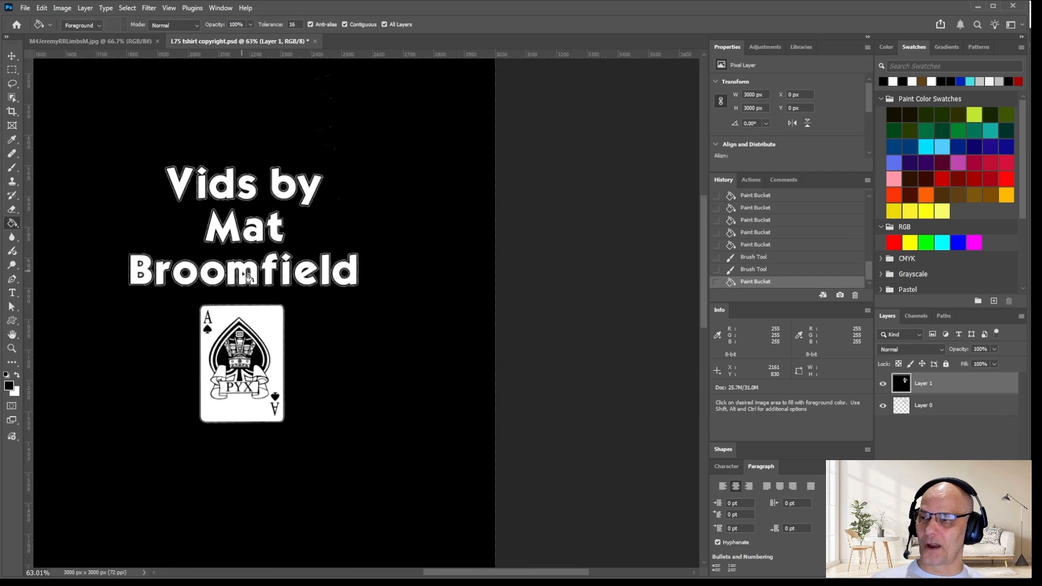
Fill both transparent openings of the surname's capital "B" with black.
{"action": "scroll", "coordinate": [130, 278], "scroll_direction": "up", "scroll_amount": 7, "text": "alt"}
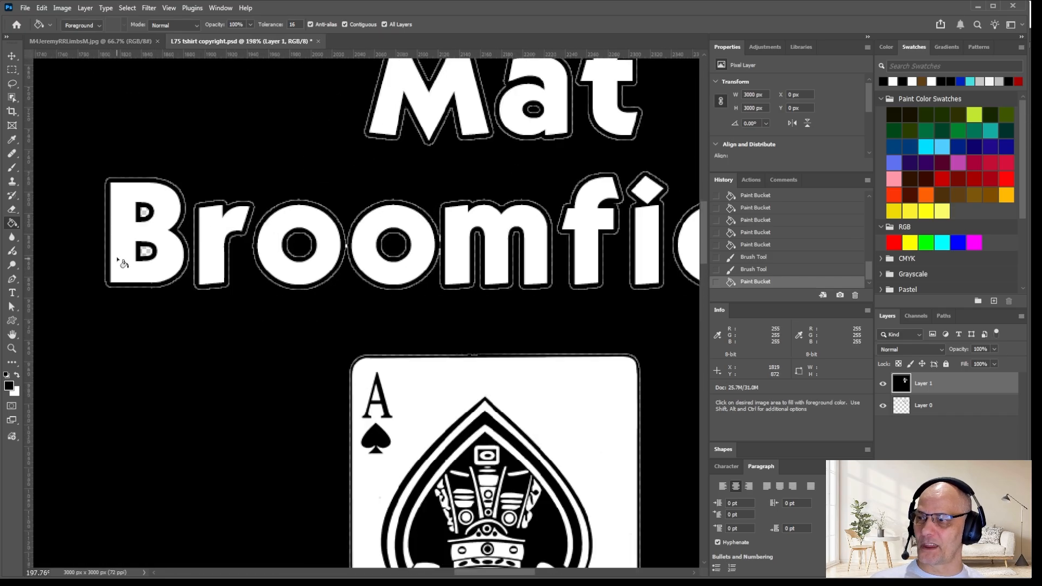
{"action": "left_click", "coordinate": [155, 255]}
{"action": "left_click", "coordinate": [154, 182]}
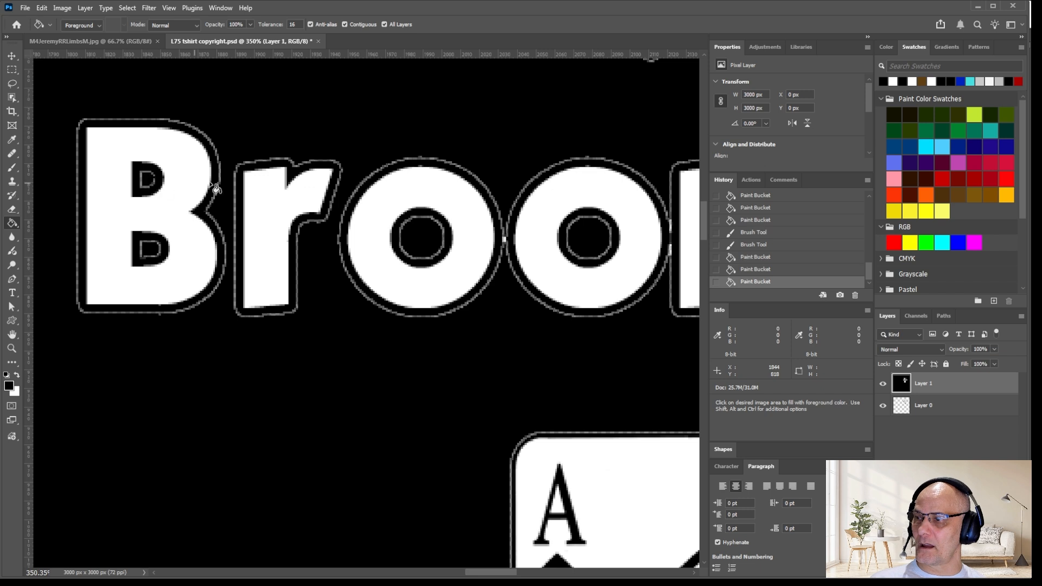
{"action": "scroll", "coordinate": [373, 203], "scroll_direction": "down", "scroll_amount": 5, "text": "alt"}
{"action": "scroll", "coordinate": [374, 204], "scroll_direction": "down", "scroll_amount": 2, "text": "alt"}
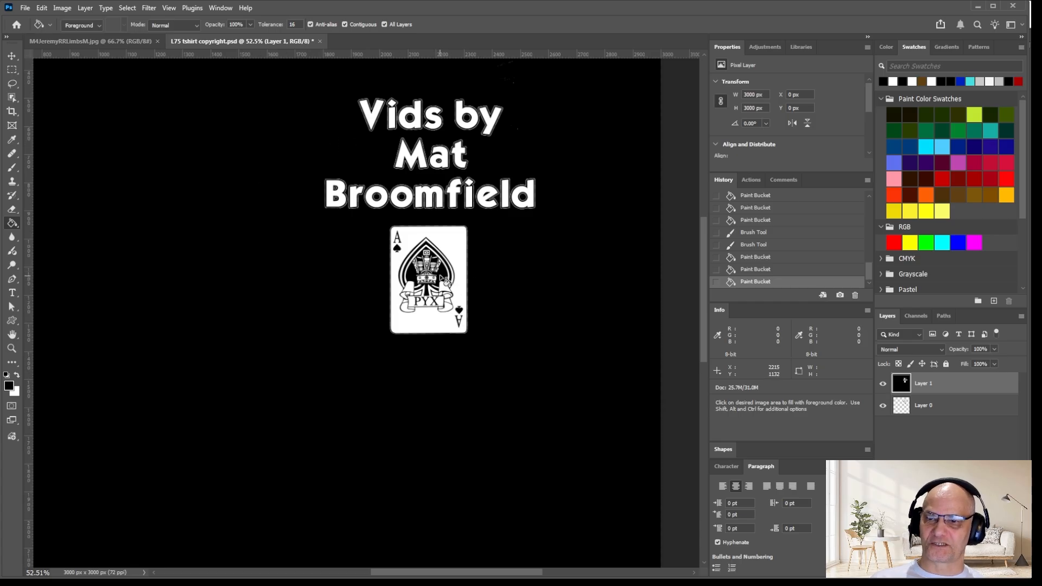
Hide the black-filled layer and save the document under the new file name "L75 tshirt copyright tutorial".
{"action": "left_click", "coordinate": [884, 385]}
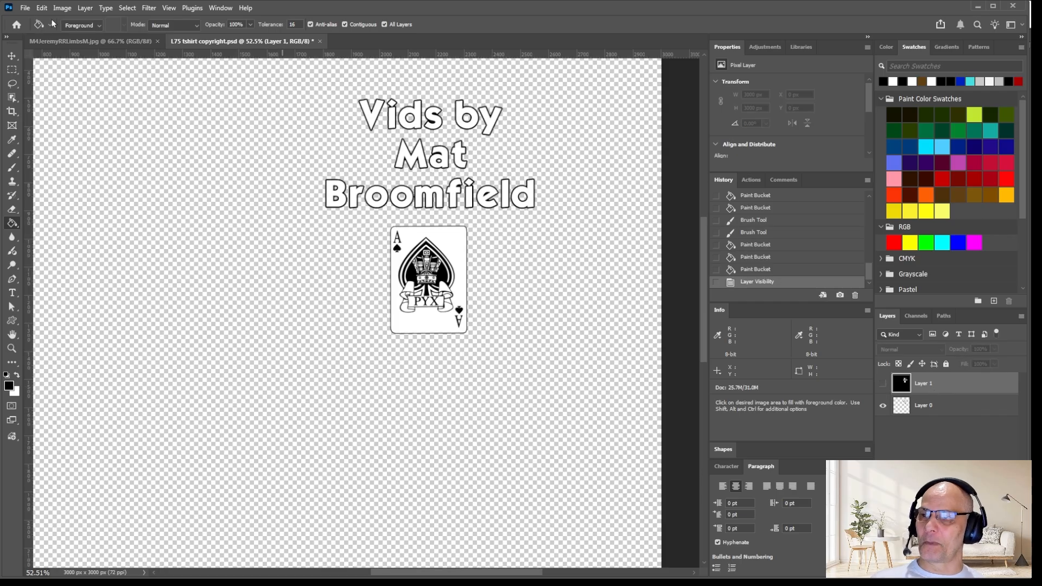
{"action": "left_click", "coordinate": [22, 10]}
{"action": "left_click", "coordinate": [52, 136]}
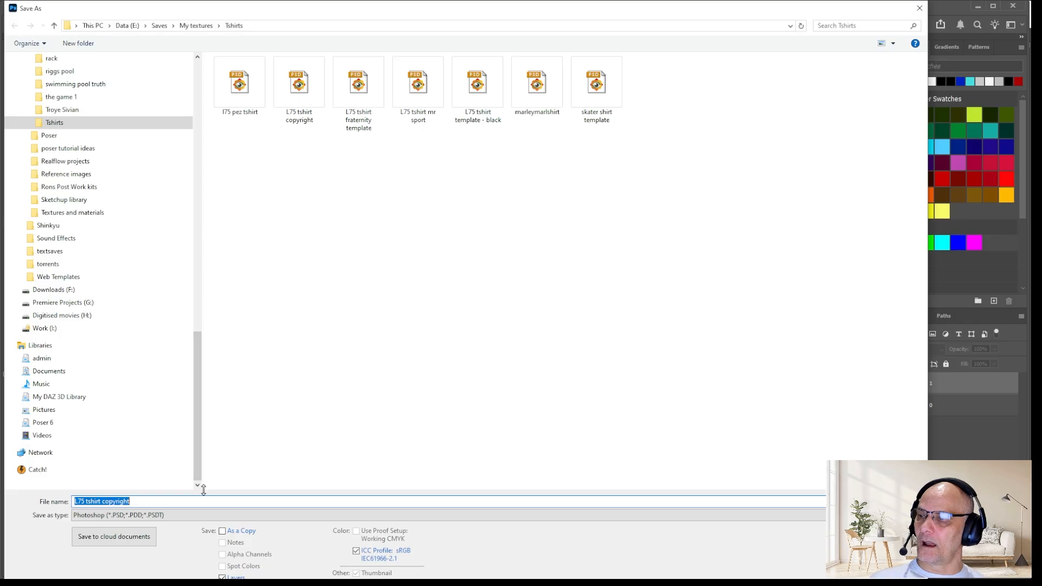
{"action": "left_click", "coordinate": [180, 505]}
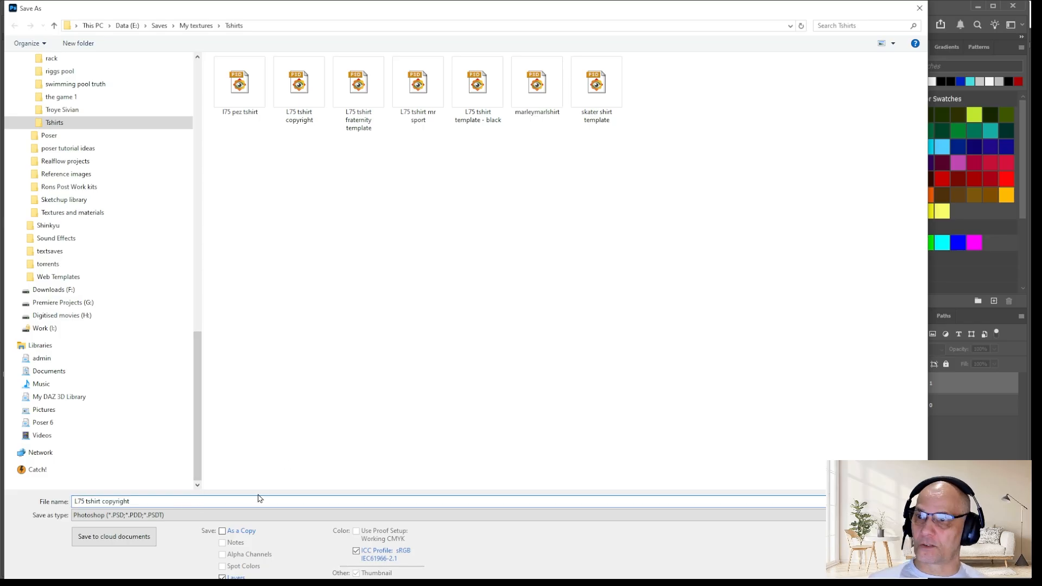
{"action": "type", "text": "t"}
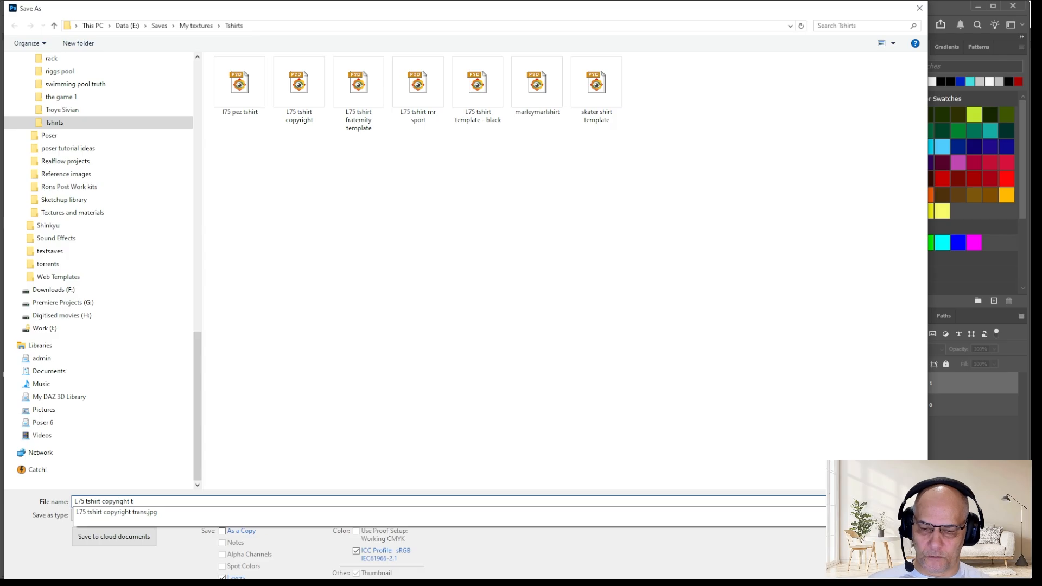
{"action": "type", "text": "utorial"}
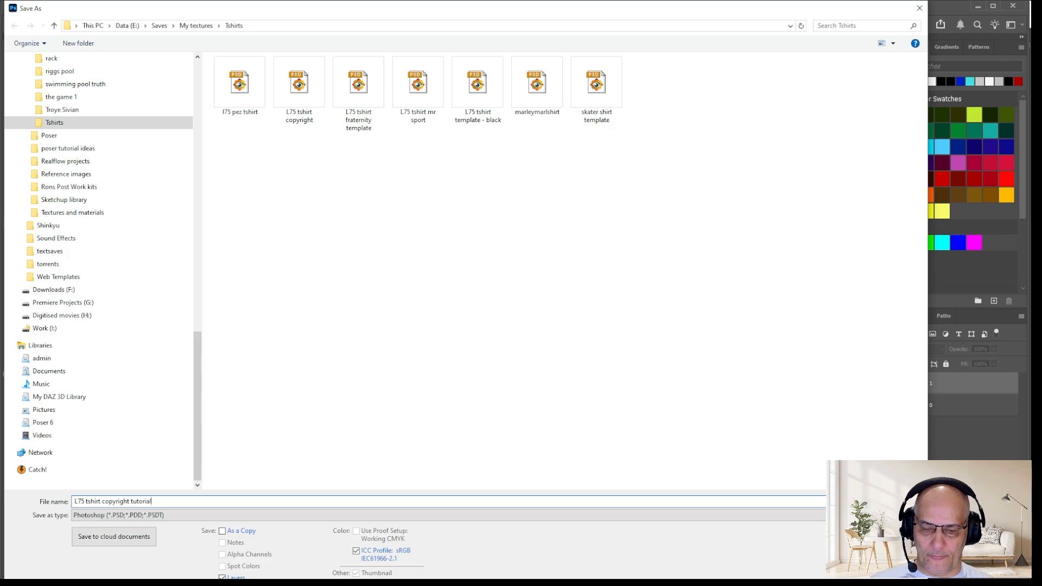
{"action": "key", "text": "Return"}
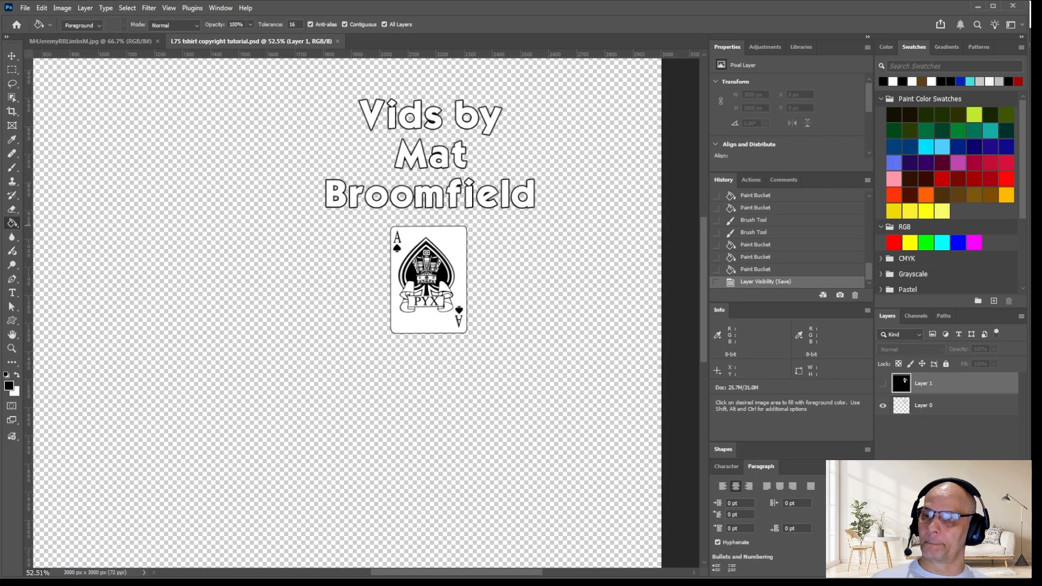
Hide the artwork on Layer 0 and show only the black-filled Layer 1.
{"action": "left_click", "coordinate": [884, 406]}
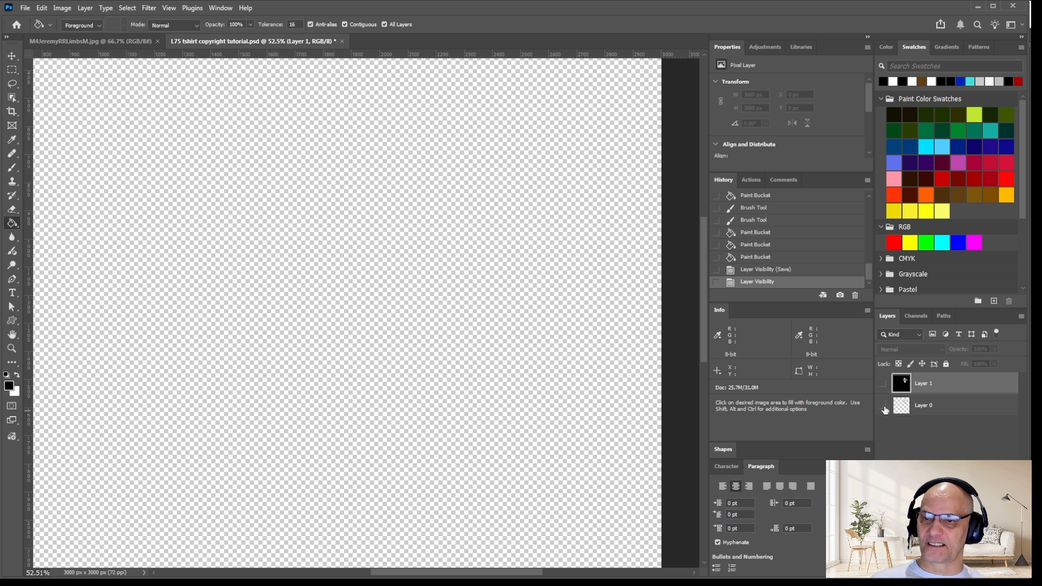
{"action": "left_click", "coordinate": [220, 8]}
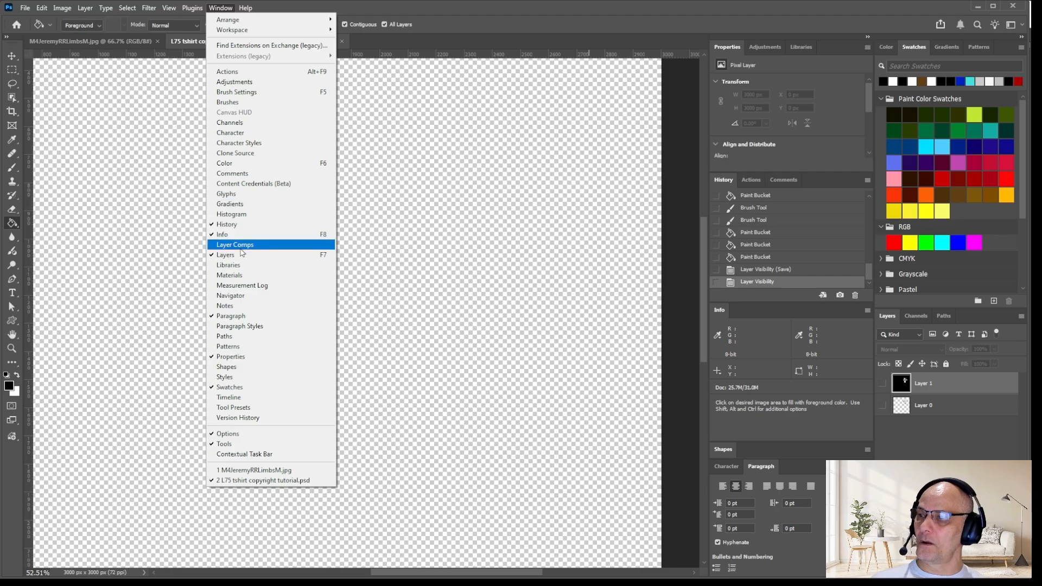
{"action": "left_click", "coordinate": [258, 254]}
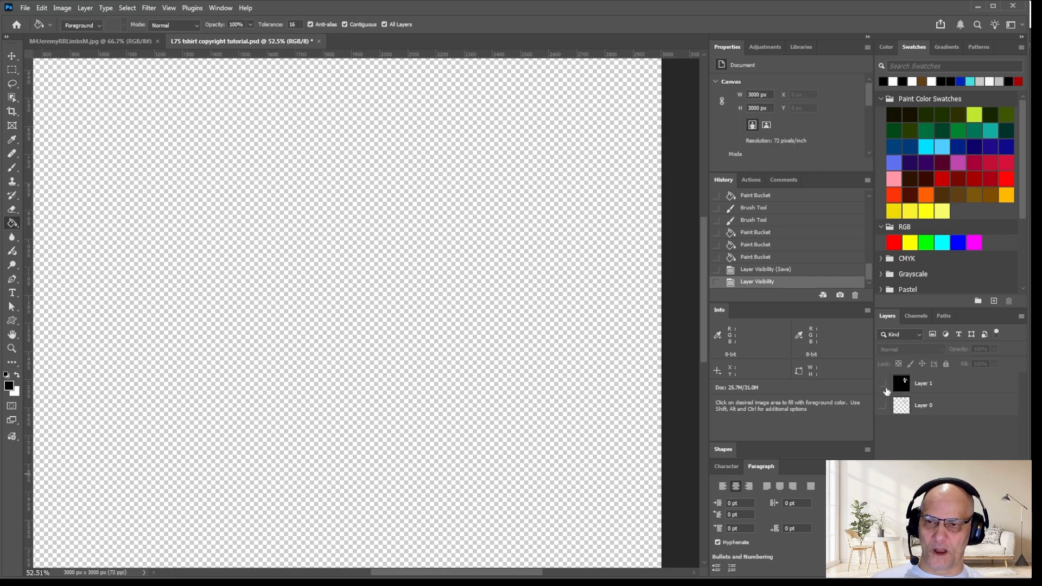
{"action": "left_click", "coordinate": [883, 384]}
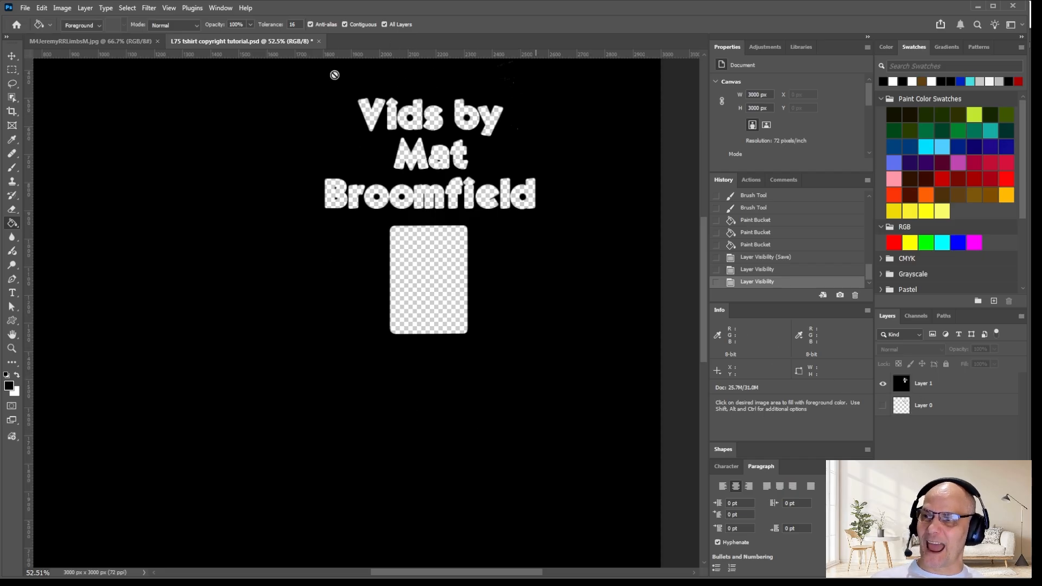
Save the document as a Photoshop file named "L75 tshirt copyright tutorial transparency" in the Tshirts folder.
{"action": "left_click", "coordinate": [22, 7]}
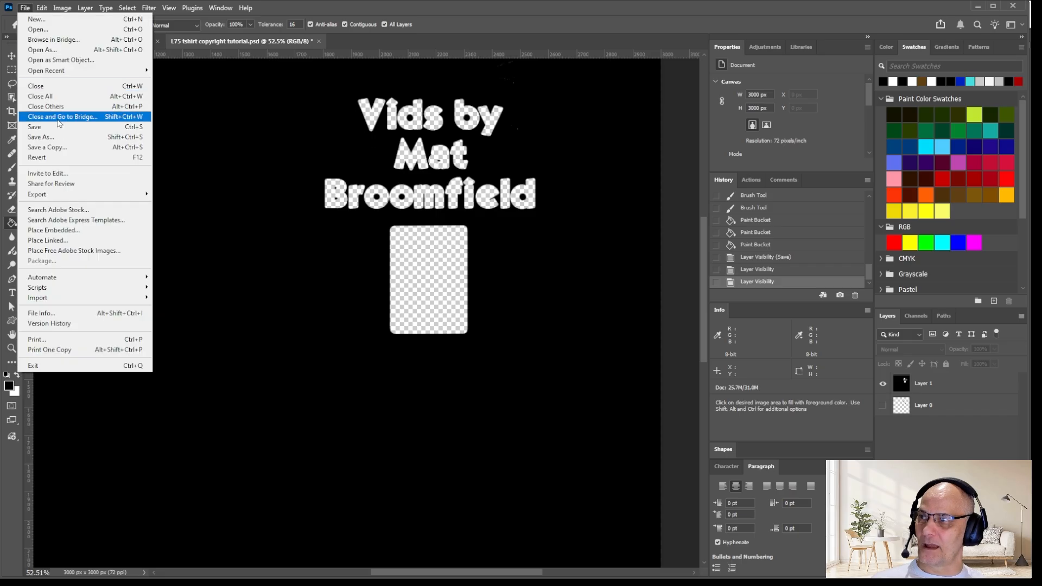
{"action": "left_click", "coordinate": [57, 134]}
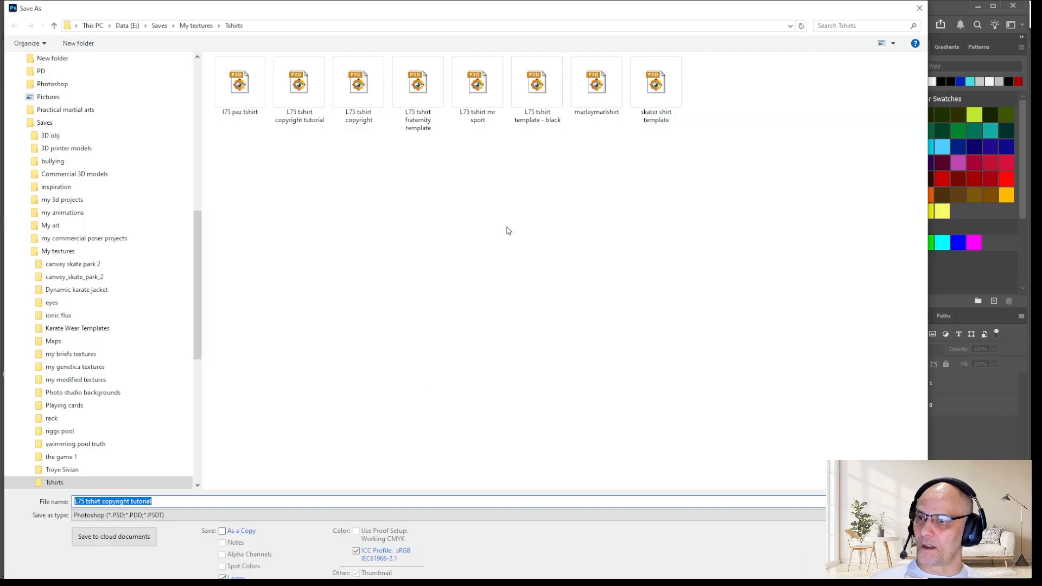
{"action": "left_click", "coordinate": [298, 90]}
{"action": "left_click", "coordinate": [224, 500]}
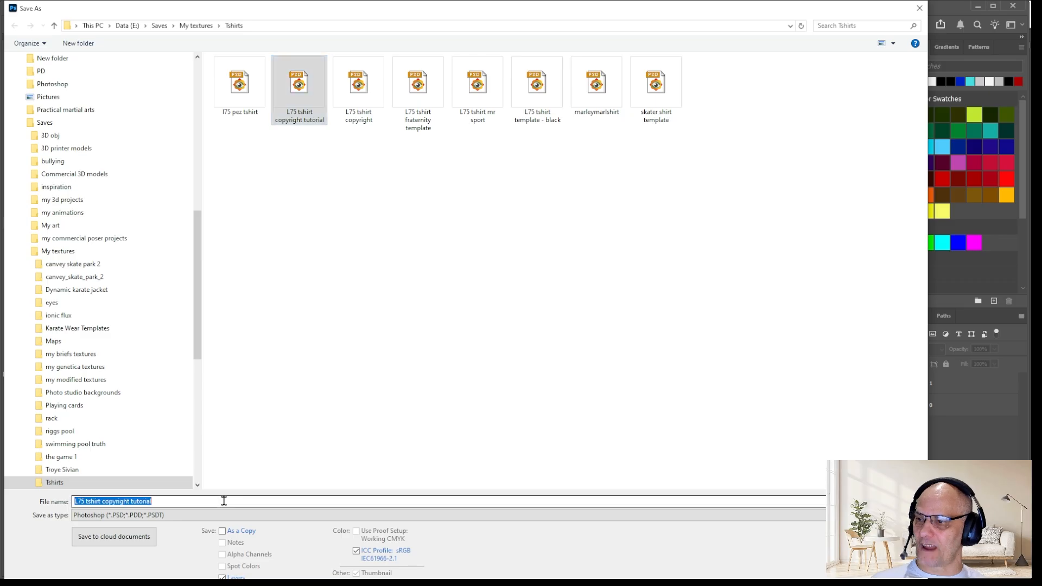
{"action": "left_click", "coordinate": [291, 499]}
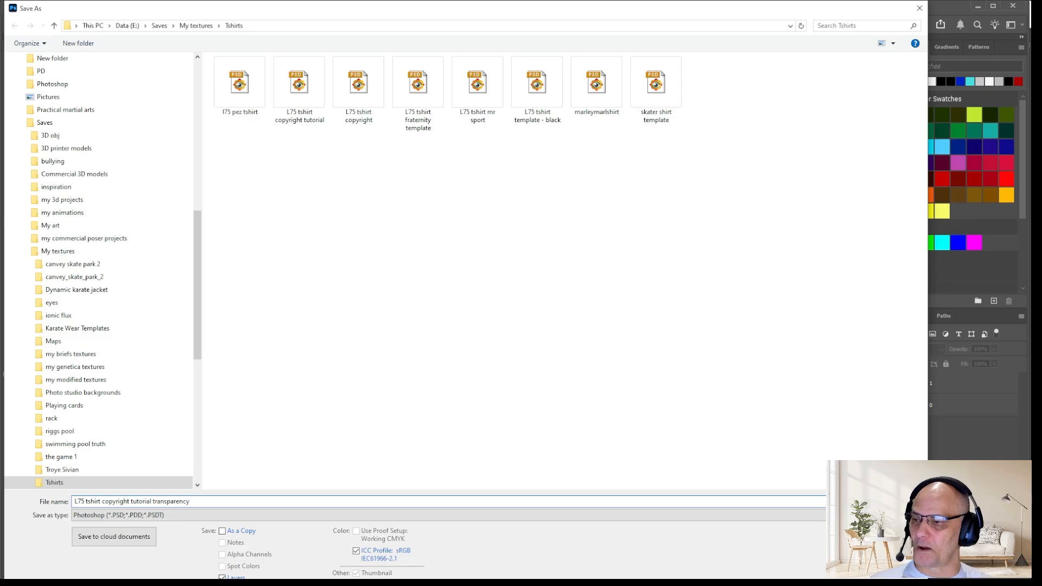
{"action": "key", "text": "Return"}
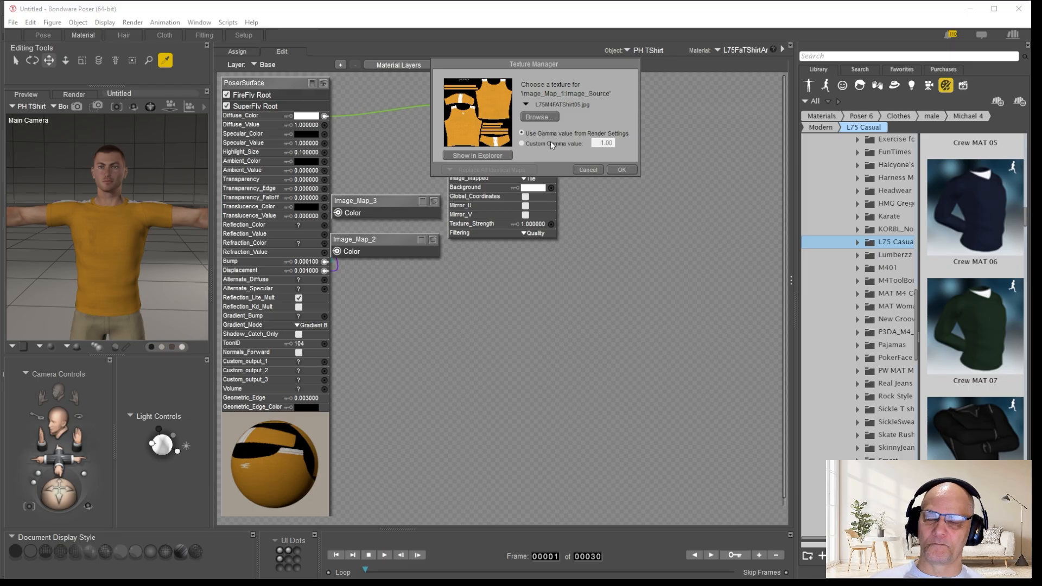
Switch to Poser, cancel the texture selection and choose the PH TShirt's L75FaTShirtChestFab material for editing.
{"action": "left_click", "coordinate": [589, 170]}
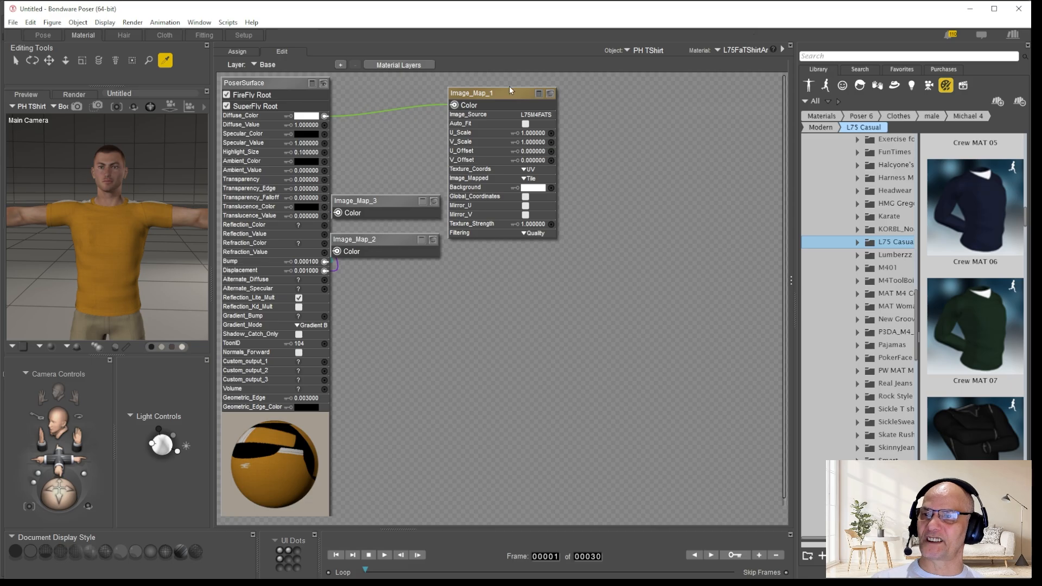
{"action": "left_click", "coordinate": [745, 54]}
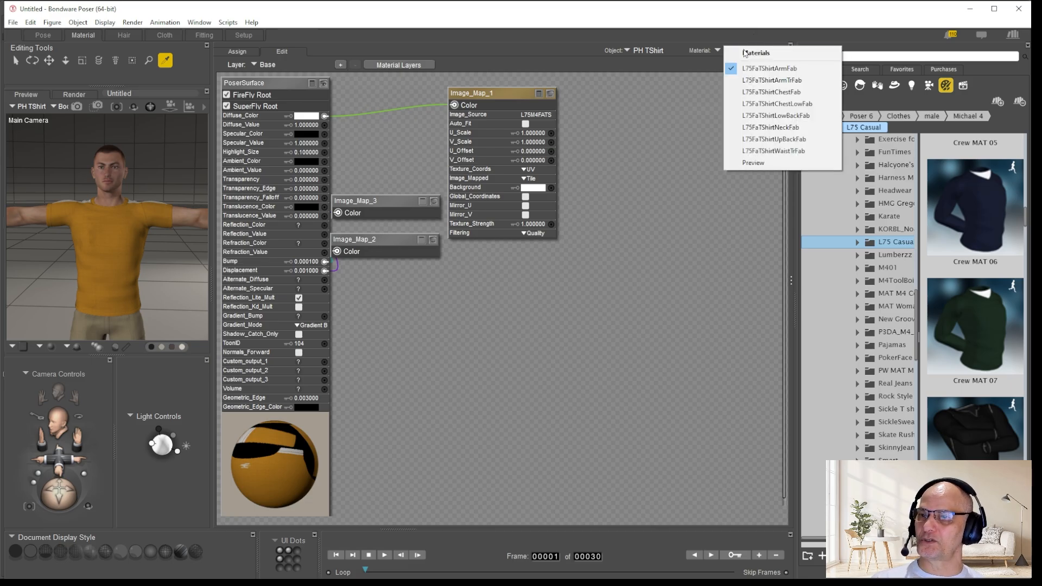
{"action": "left_click", "coordinate": [804, 91]}
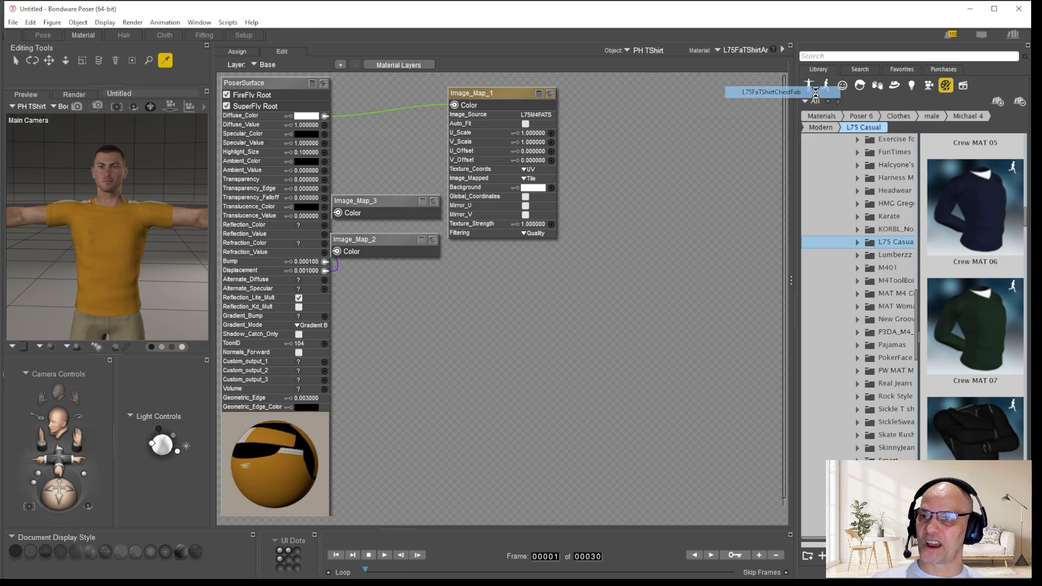
Sample the shirt's lower and upper chest in the preview to check which material zone each belongs to.
{"action": "left_click", "coordinate": [110, 233]}
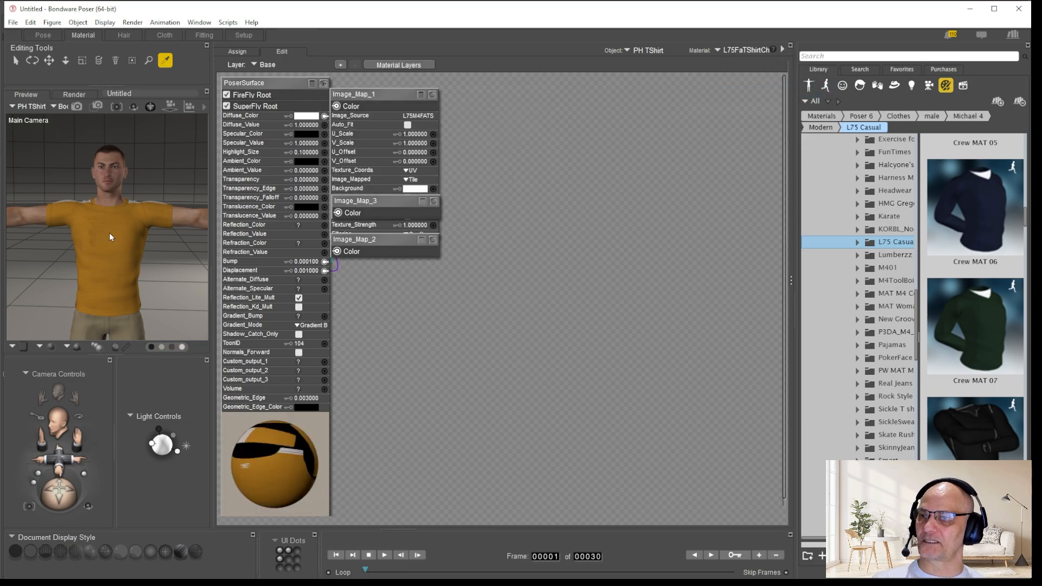
{"action": "left_click", "coordinate": [747, 49]}
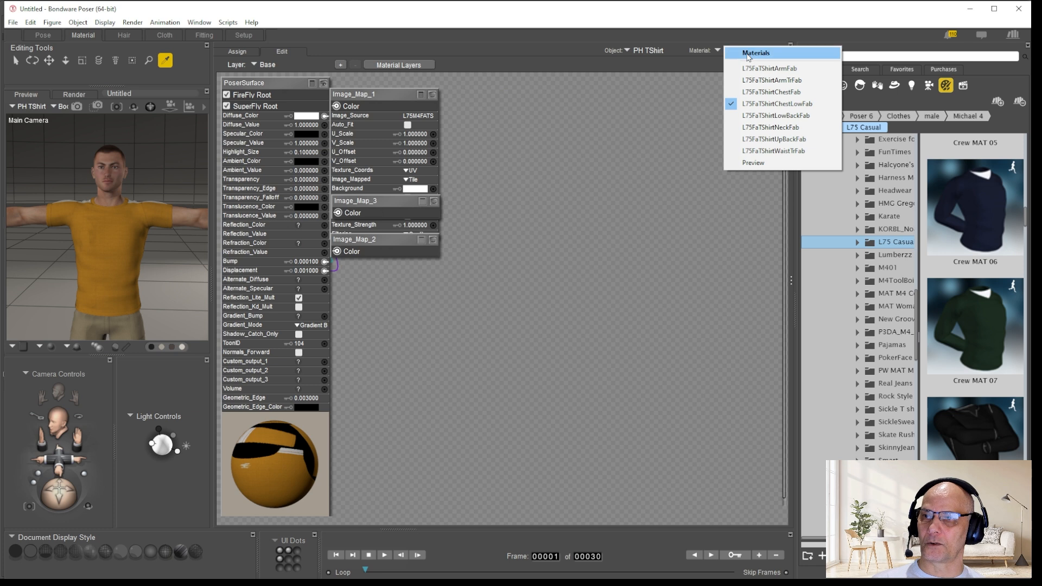
{"action": "left_click", "coordinate": [594, 185]}
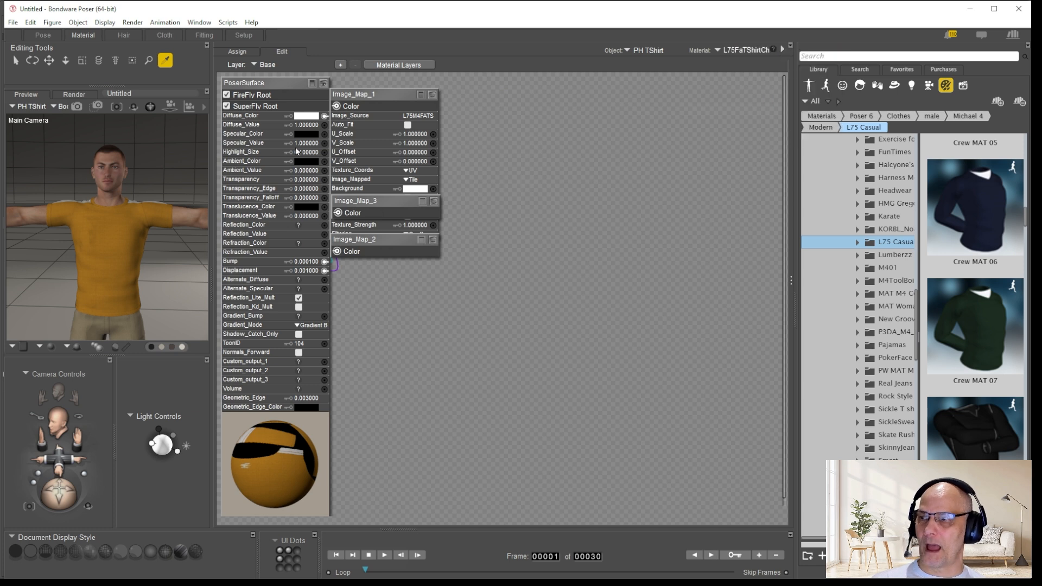
{"action": "left_click", "coordinate": [114, 232]}
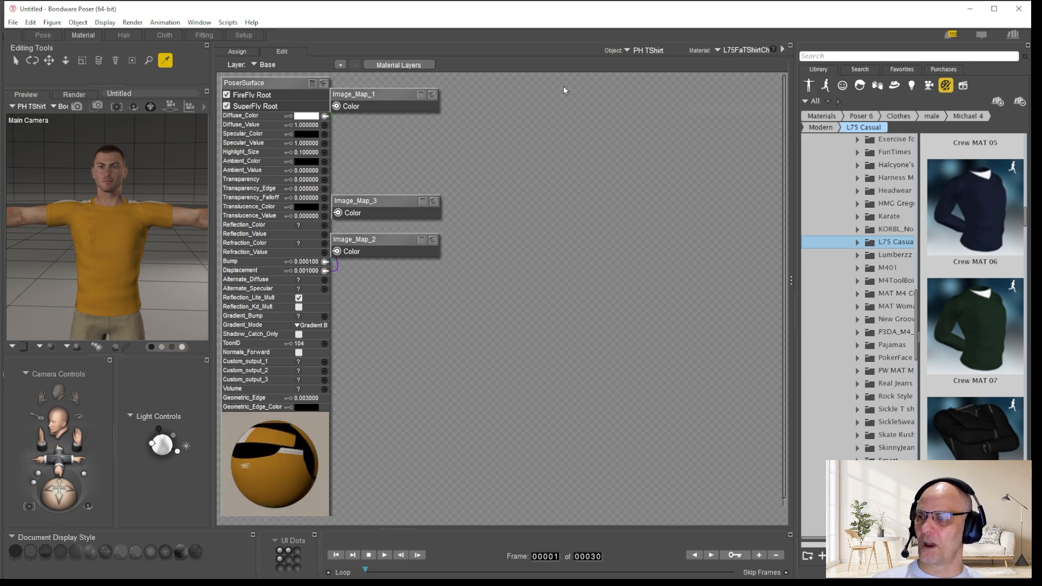
{"action": "left_click", "coordinate": [745, 51]}
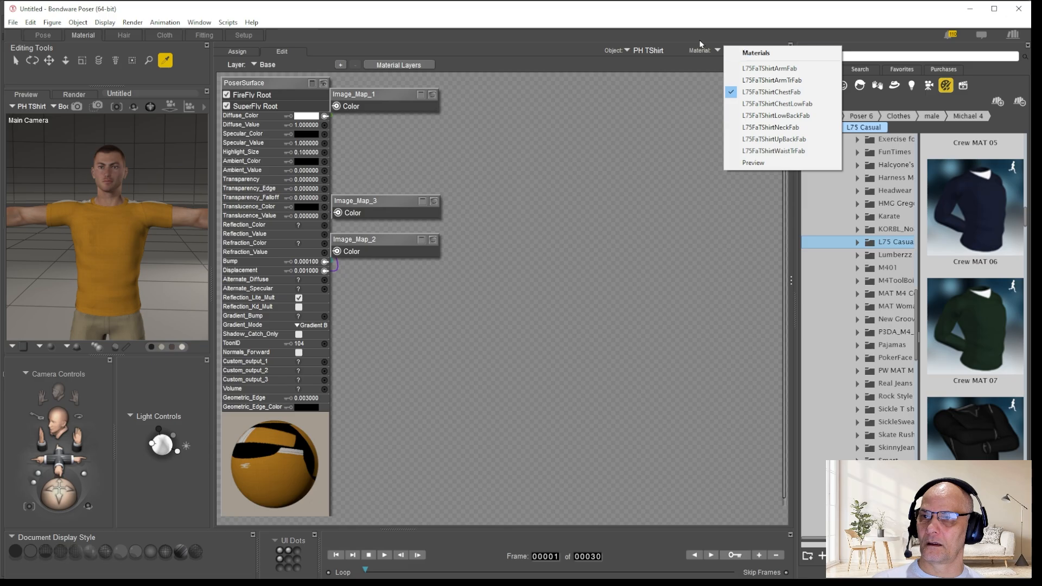
{"action": "left_click", "coordinate": [581, 34]}
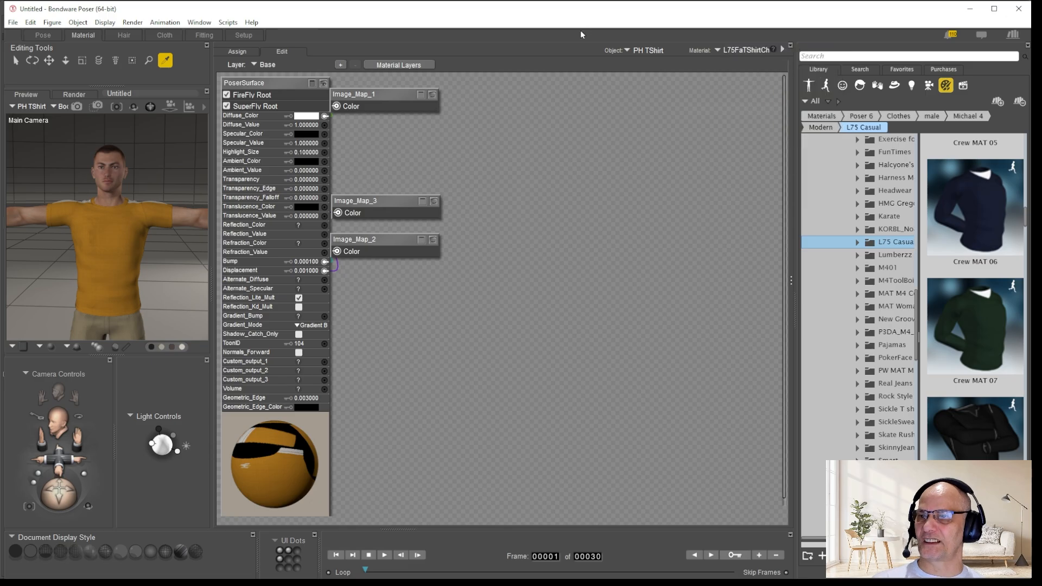
Add a new material layer above the base layer of the shirt's chest material.
{"action": "left_click", "coordinate": [341, 64]}
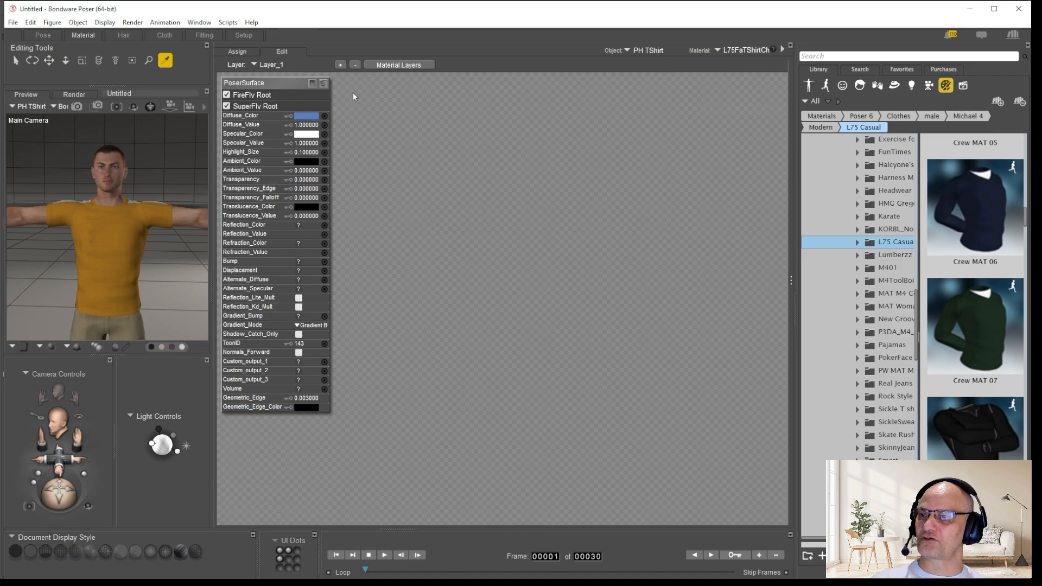
{"action": "left_click", "coordinate": [254, 65]}
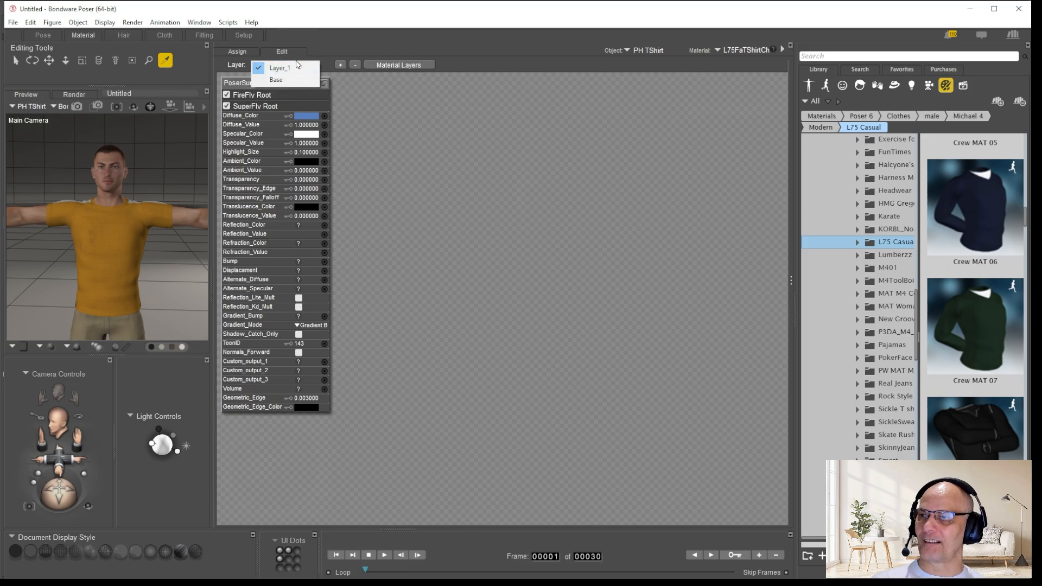
{"action": "left_click", "coordinate": [509, 54]}
Restore the saved workspace layout and review the chest material's layer list.
{"action": "left_click_drag", "start_coordinate": [481, 61], "coordinate": [477, 81]}
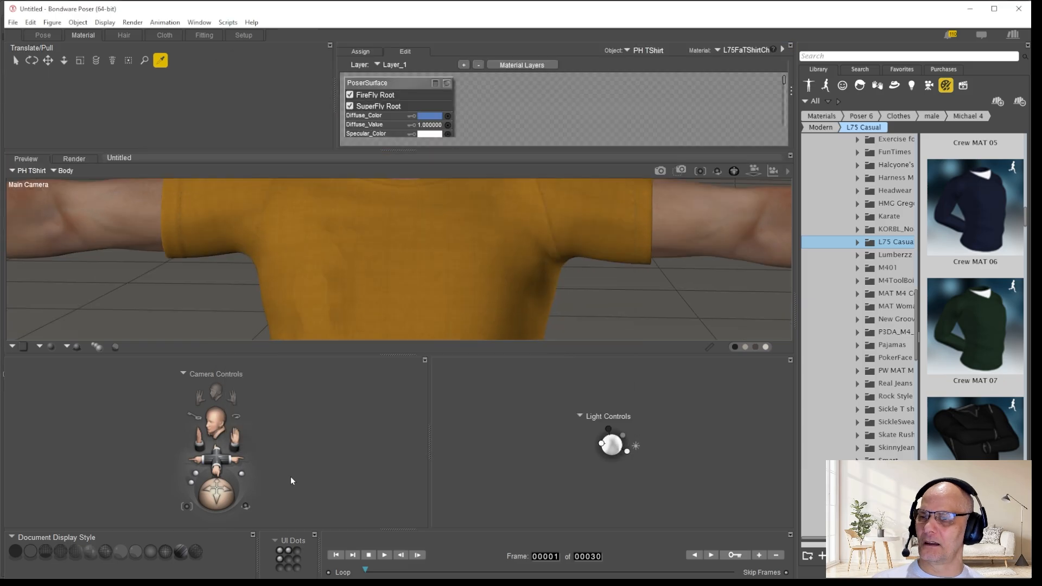
{"action": "left_click", "coordinate": [288, 549]}
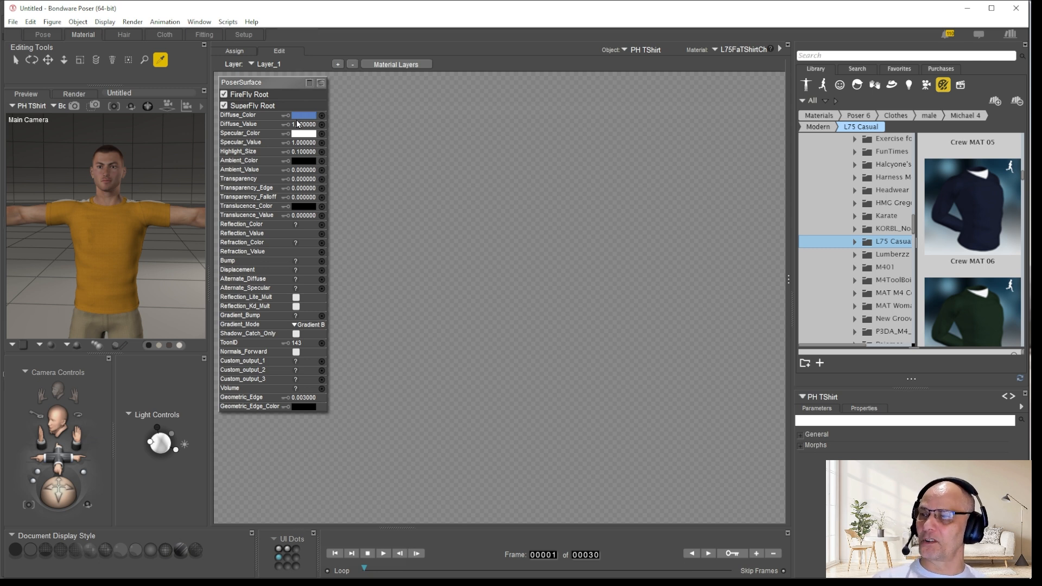
{"action": "left_click", "coordinate": [396, 65]}
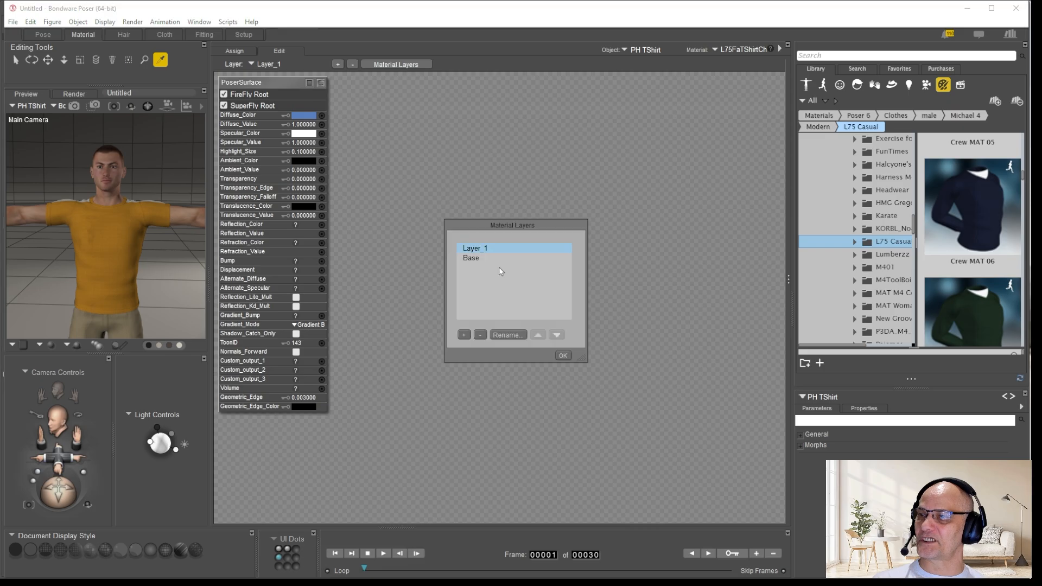
{"action": "left_click", "coordinate": [564, 355]}
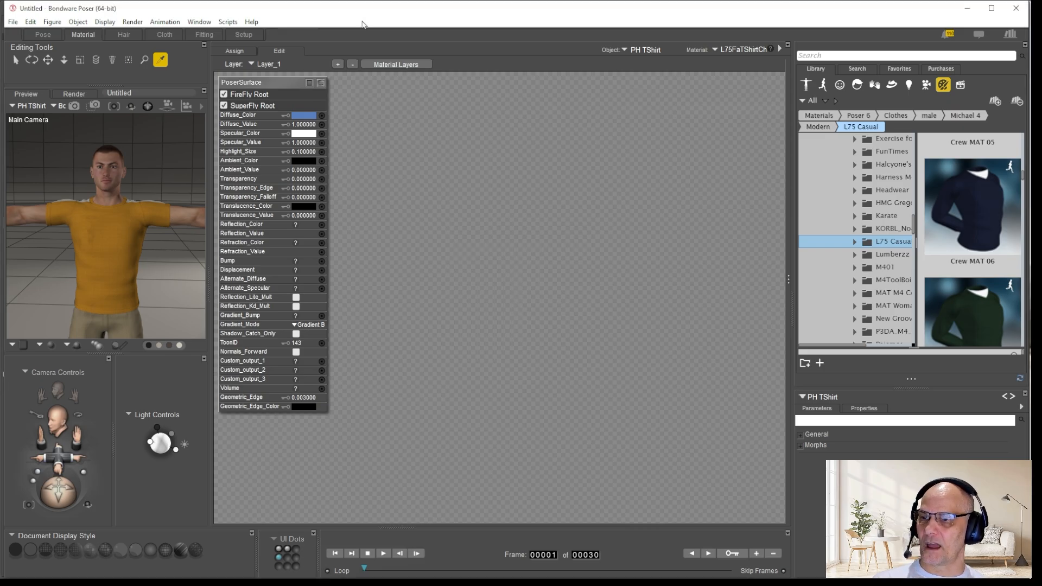
Set the new layer's Diffuse_Color to pure white (255, 255, 255).
{"action": "left_click", "coordinate": [308, 113]}
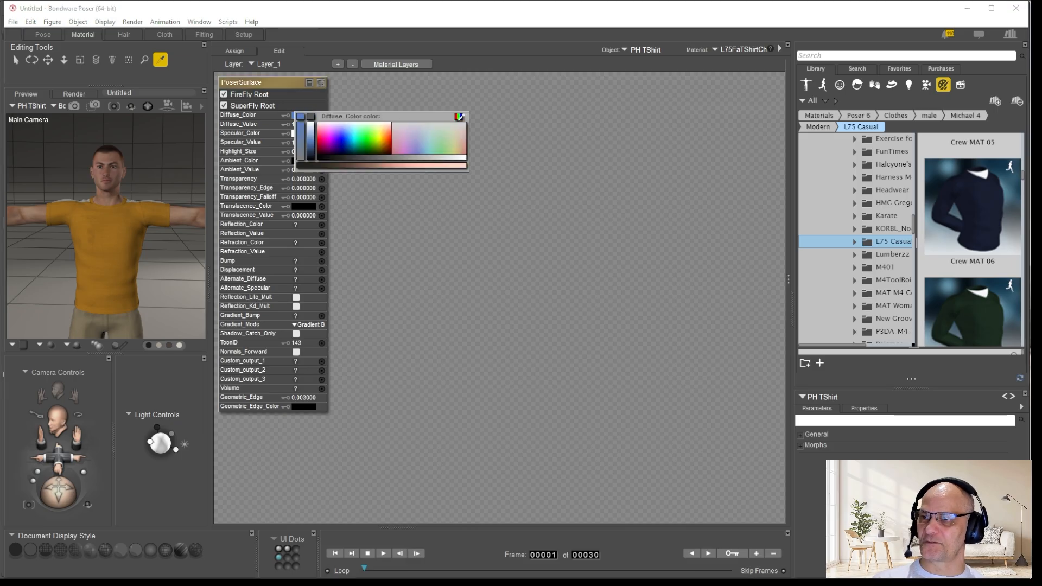
{"action": "left_click", "coordinate": [459, 116]}
{"action": "left_click", "coordinate": [117, 120]}
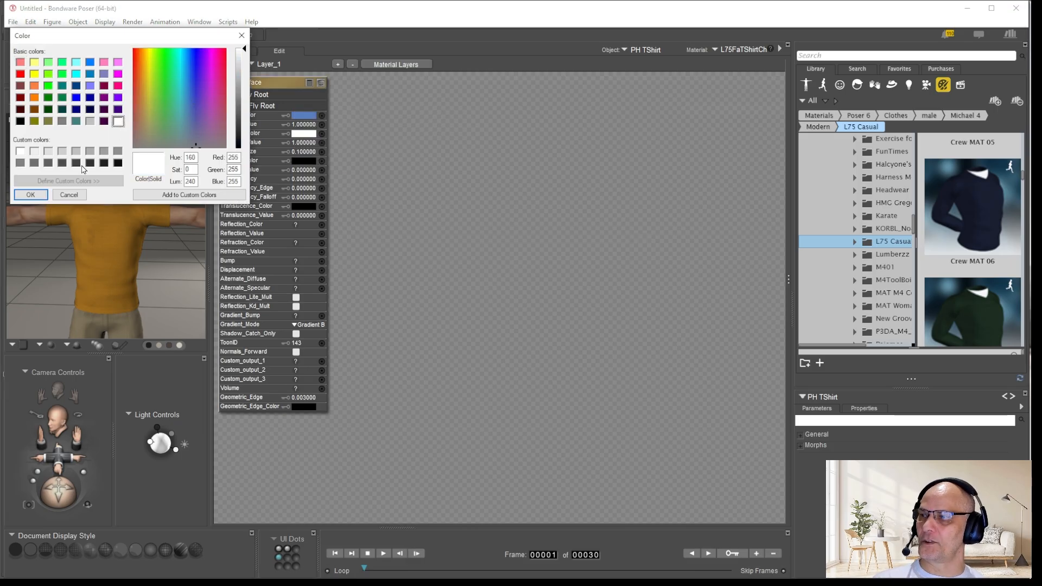
{"action": "left_click", "coordinate": [31, 195]}
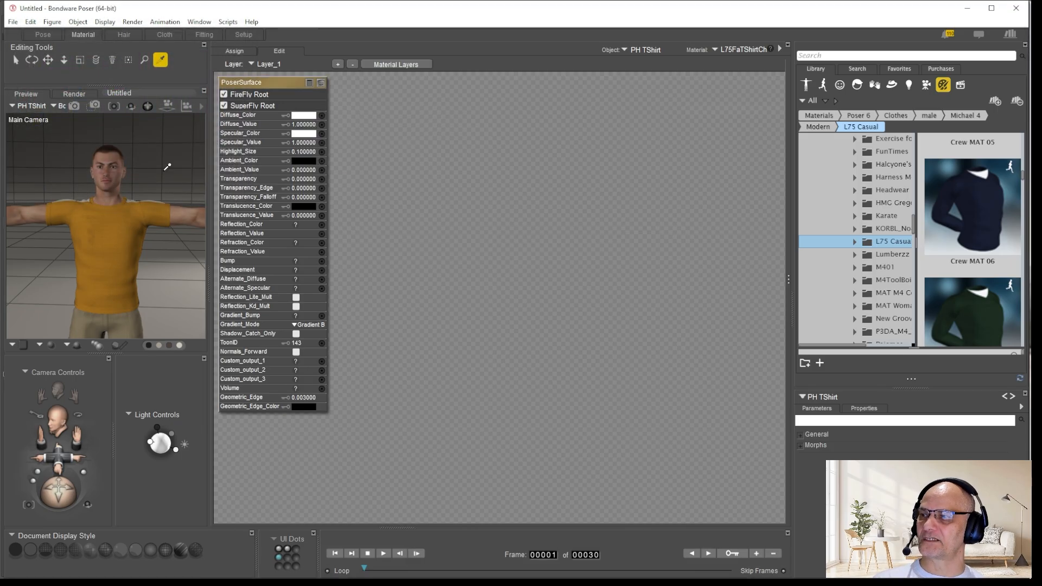
Add a 2D image_map node, connect it to Diffuse_Color and place it well clear of the PoserSurface node.
{"action": "right_click", "coordinate": [415, 122]}
{"action": "mouse_move", "coordinate": [463, 131]}
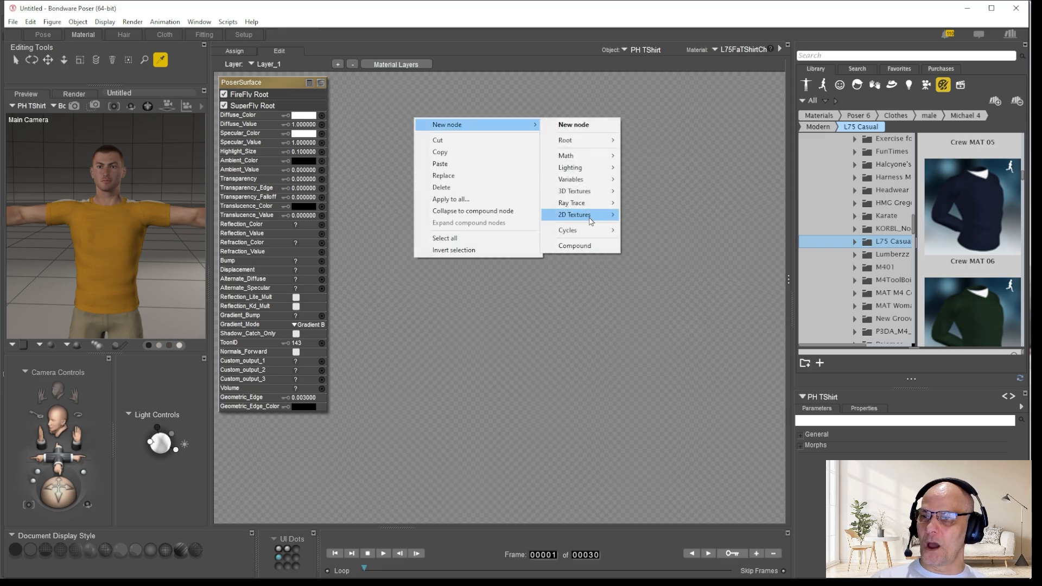
{"action": "mouse_move", "coordinate": [590, 220]}
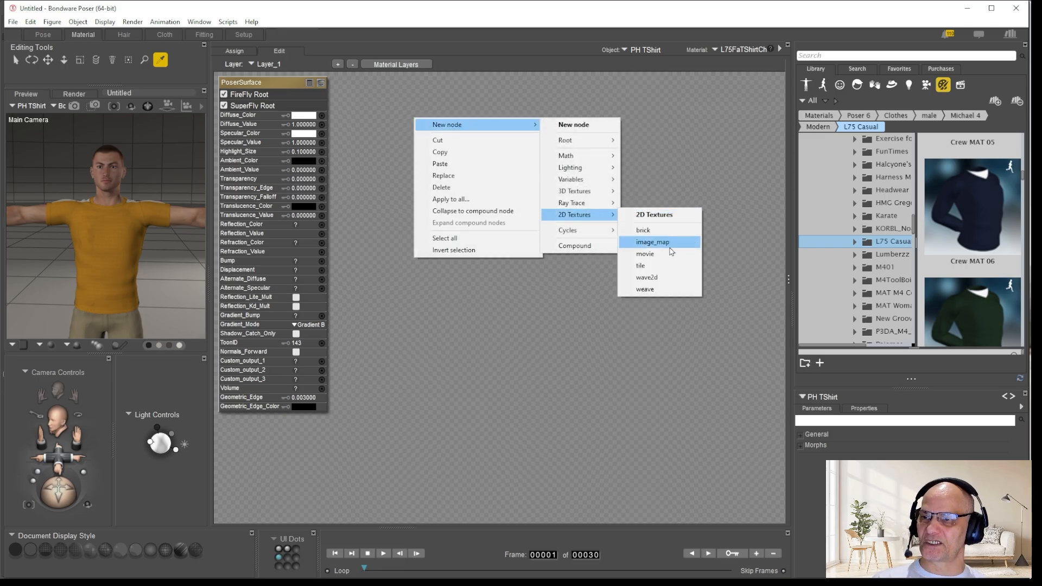
{"action": "left_click", "coordinate": [653, 242]}
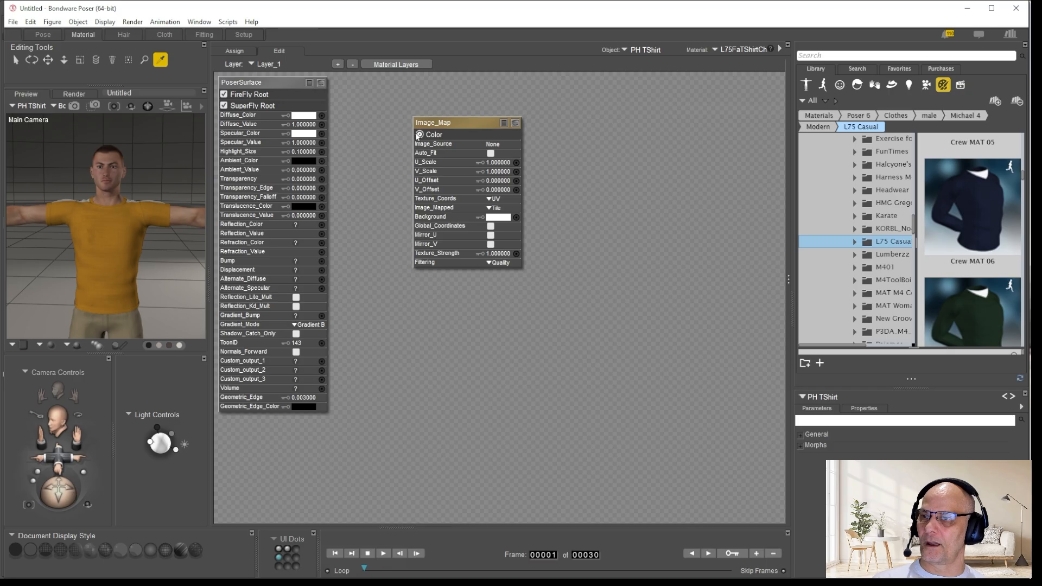
{"action": "left_click_drag", "start_coordinate": [419, 134], "coordinate": [323, 115]}
{"action": "left_click_drag", "start_coordinate": [448, 125], "coordinate": [575, 78]}
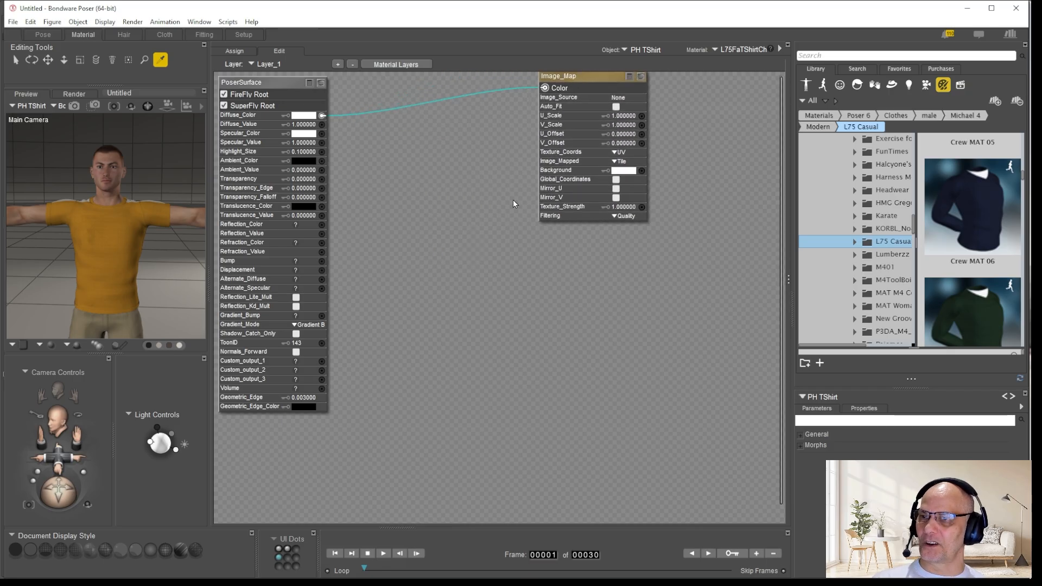
Add a second 2D image_map node below the first and connect it to the PoserSurface's Transparency channel.
{"action": "right_click", "coordinate": [519, 233]}
{"action": "mouse_move", "coordinate": [597, 238]}
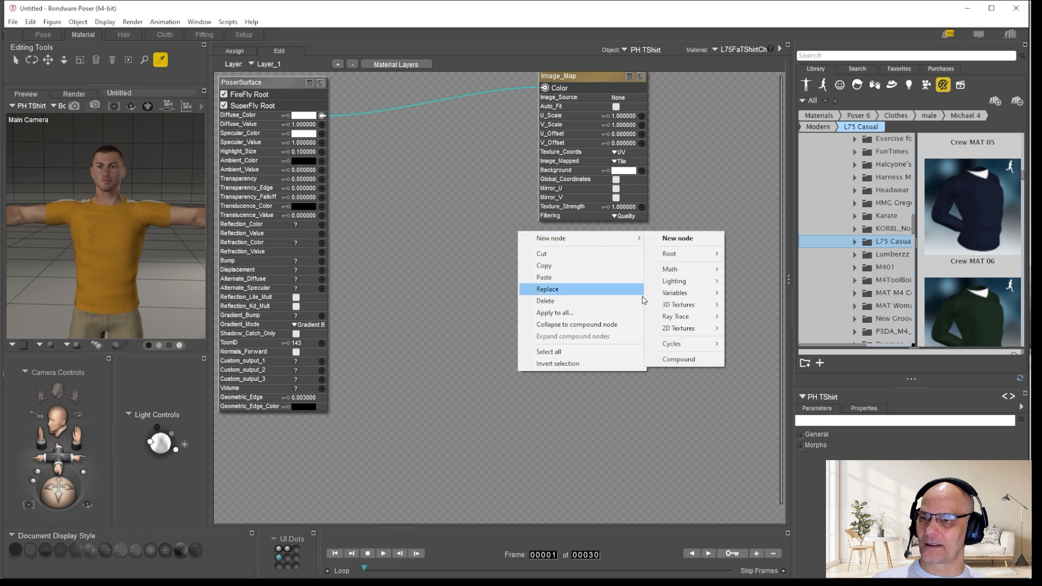
{"action": "mouse_move", "coordinate": [680, 330]}
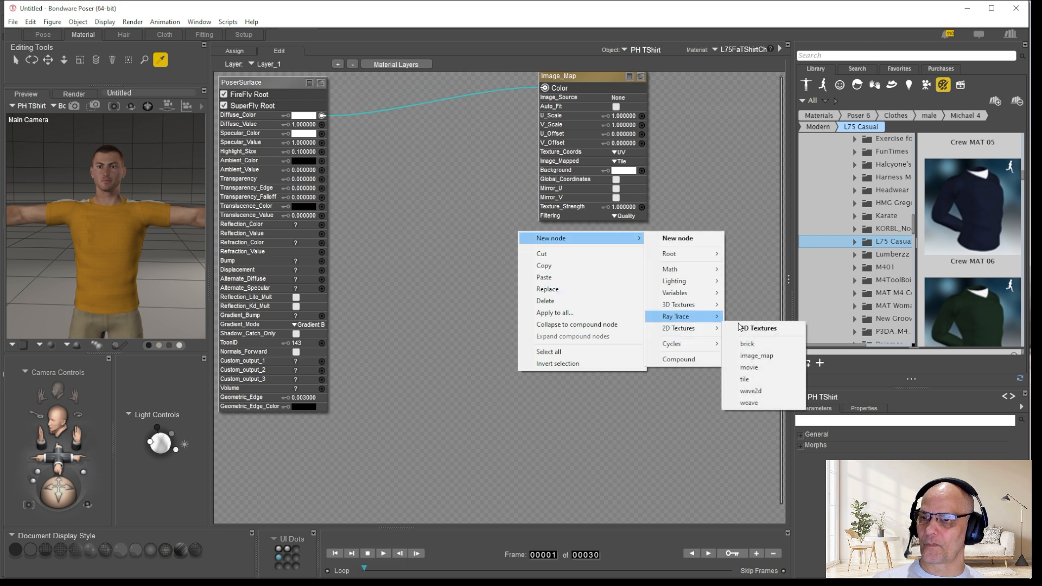
{"action": "left_click", "coordinate": [766, 356]}
{"action": "left_click_drag", "start_coordinate": [523, 248], "coordinate": [322, 179]}
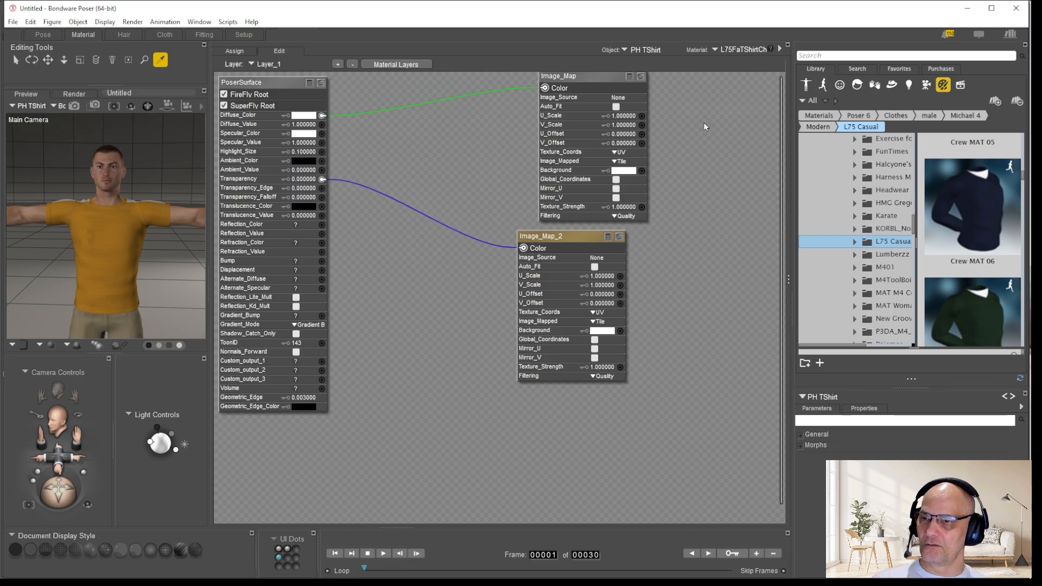
Load "L75 tshirt copyright tutorial.psd" from E:\Saves\My textures\Tshirts as the image source of the Image_Map node feeding Diffuse_Color.
{"action": "left_click", "coordinate": [618, 99]}
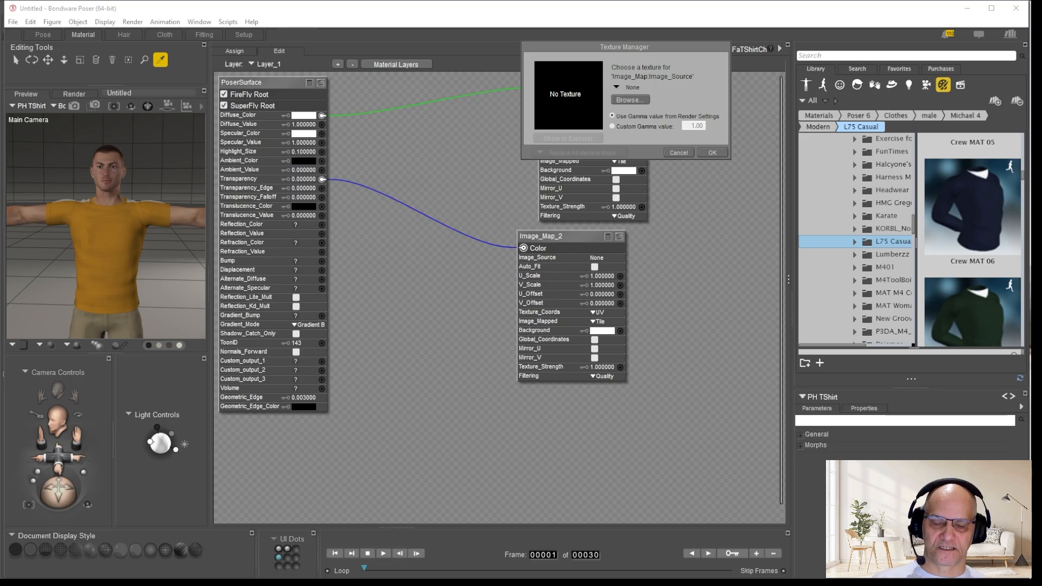
{"action": "left_click", "coordinate": [629, 100]}
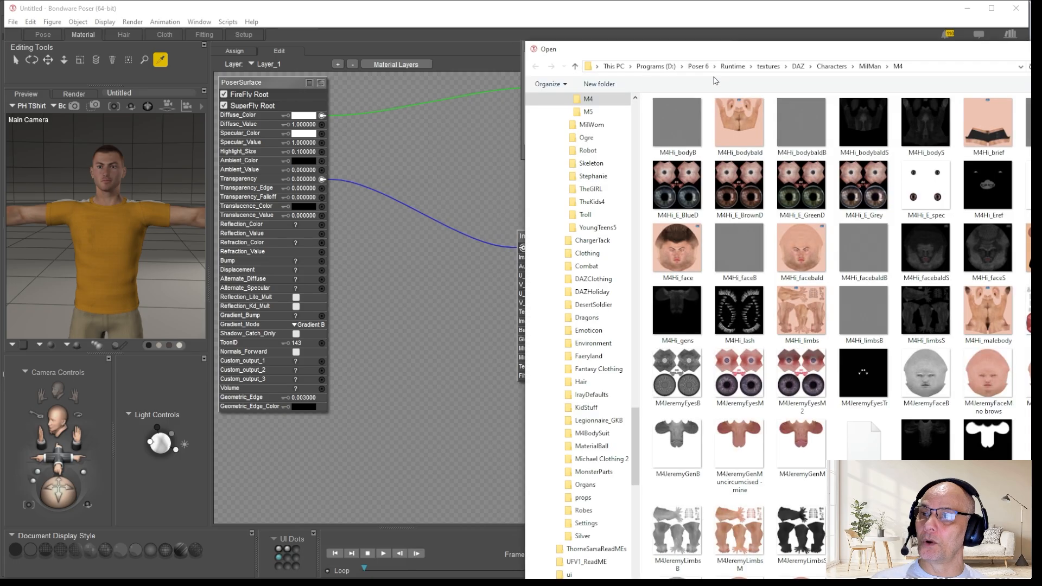
{"action": "left_click", "coordinate": [944, 66]}
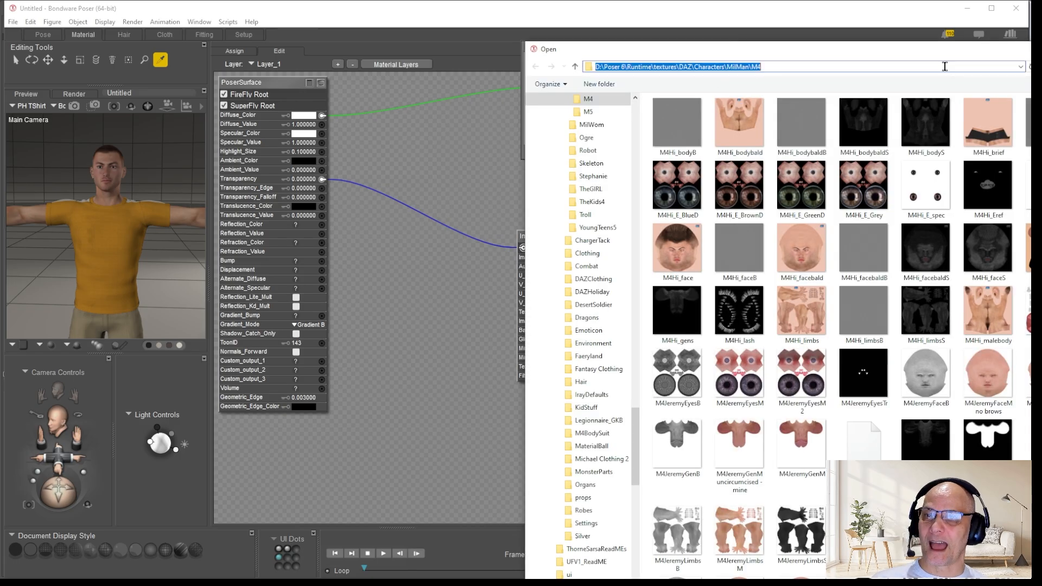
{"action": "type", "text": "E:\\Saves\\My textures\\Tshirts"}
{"action": "key", "text": "Return"}
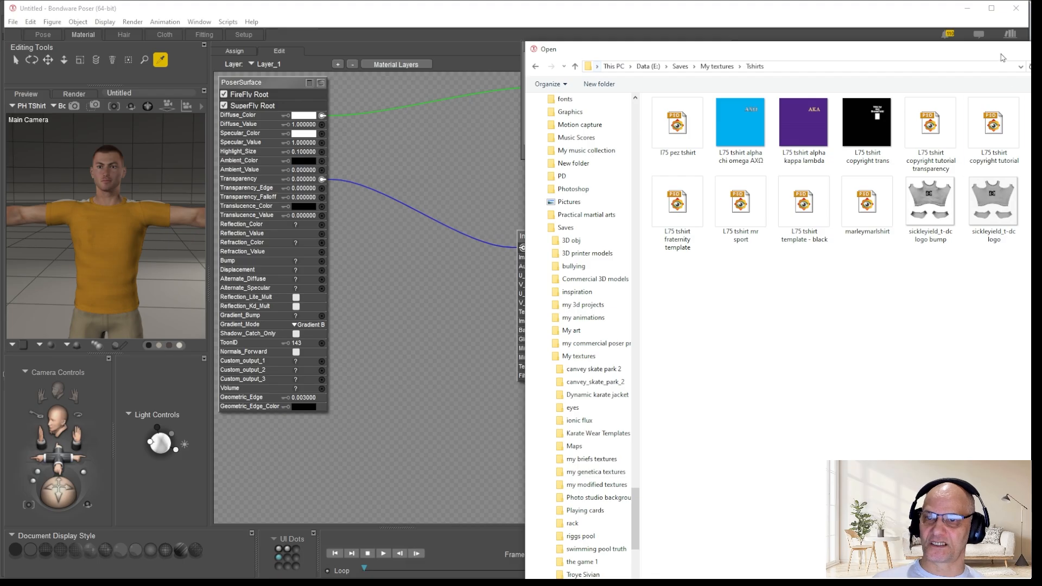
{"action": "double_click", "coordinate": [993, 125]}
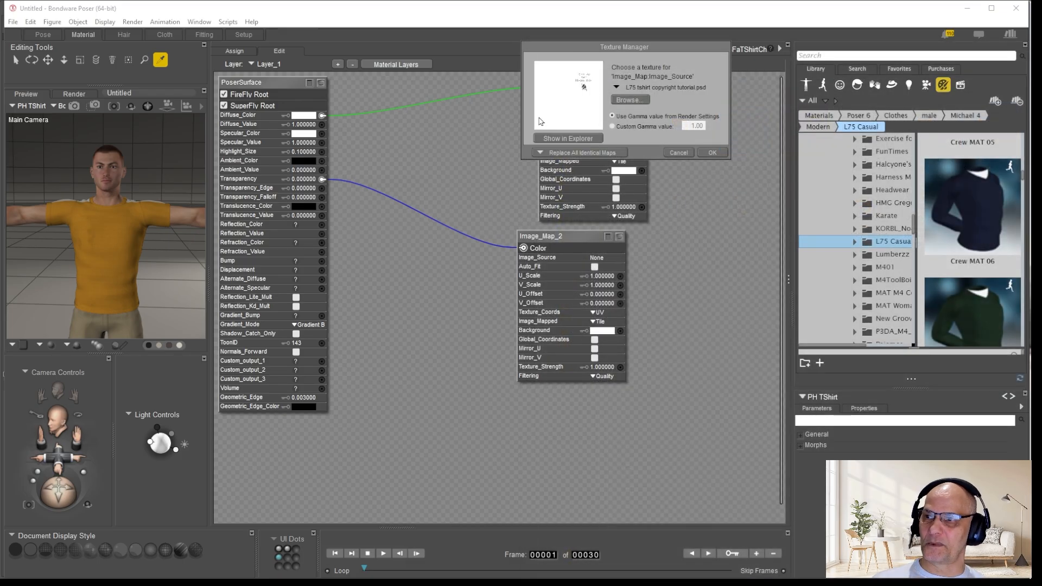
{"action": "left_click", "coordinate": [712, 153]}
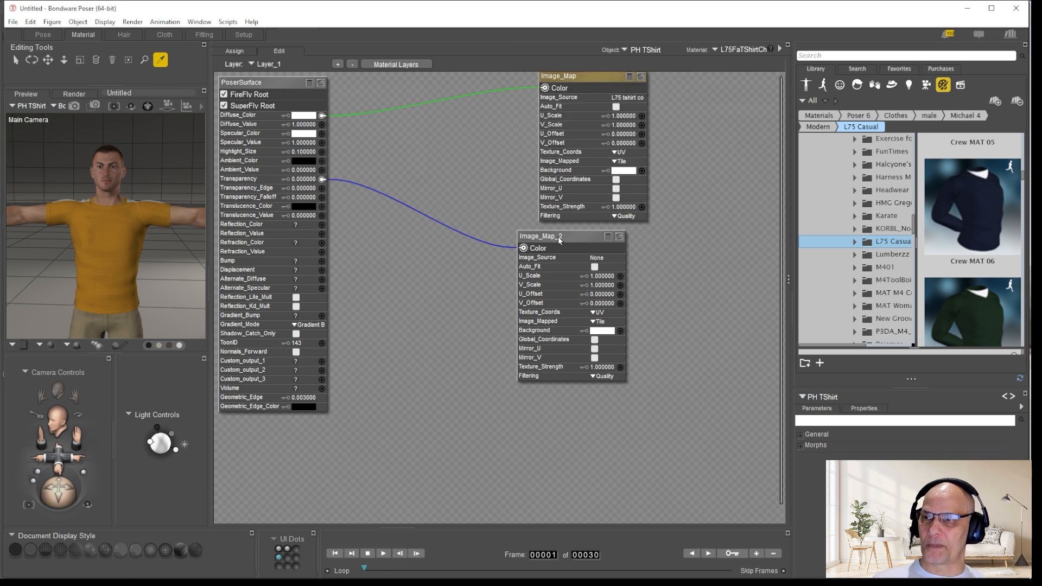
Load the "L75 tshirt copyright tutorial transparency" PSD as the image source of the Image_Map_2 node.
{"action": "left_click", "coordinate": [597, 258]}
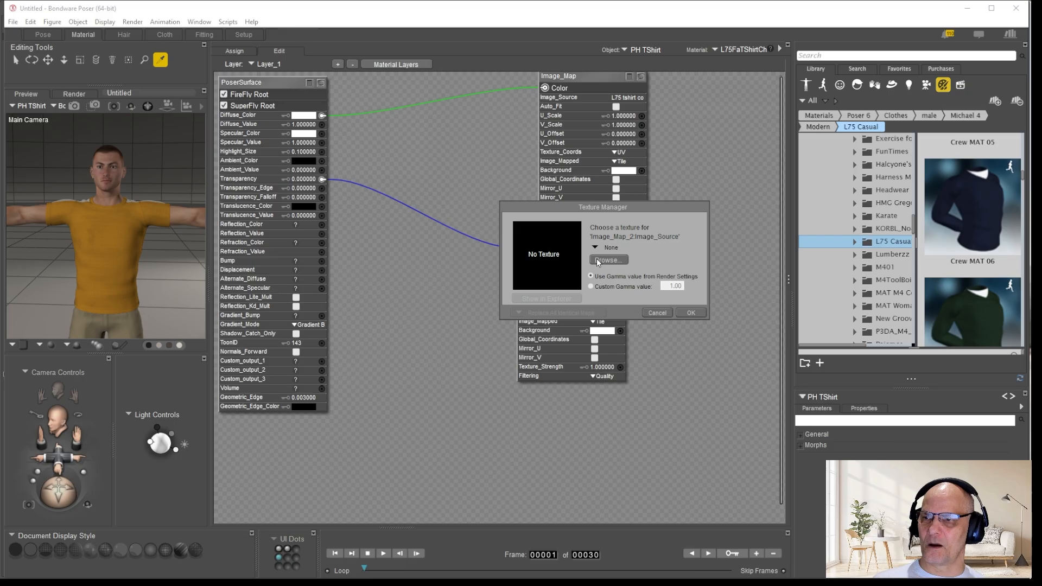
{"action": "left_click", "coordinate": [598, 261]}
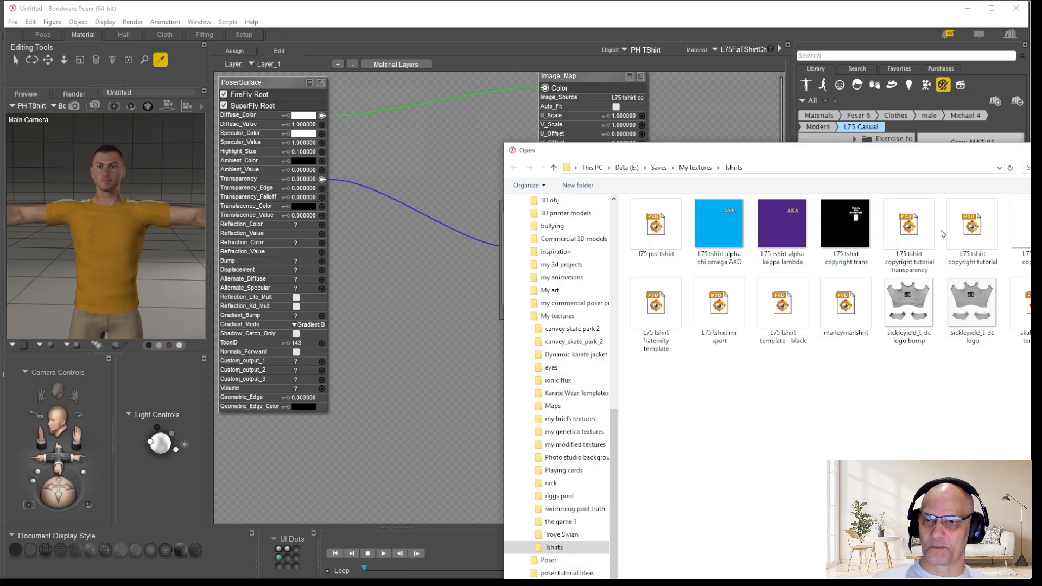
{"action": "double_click", "coordinate": [909, 228]}
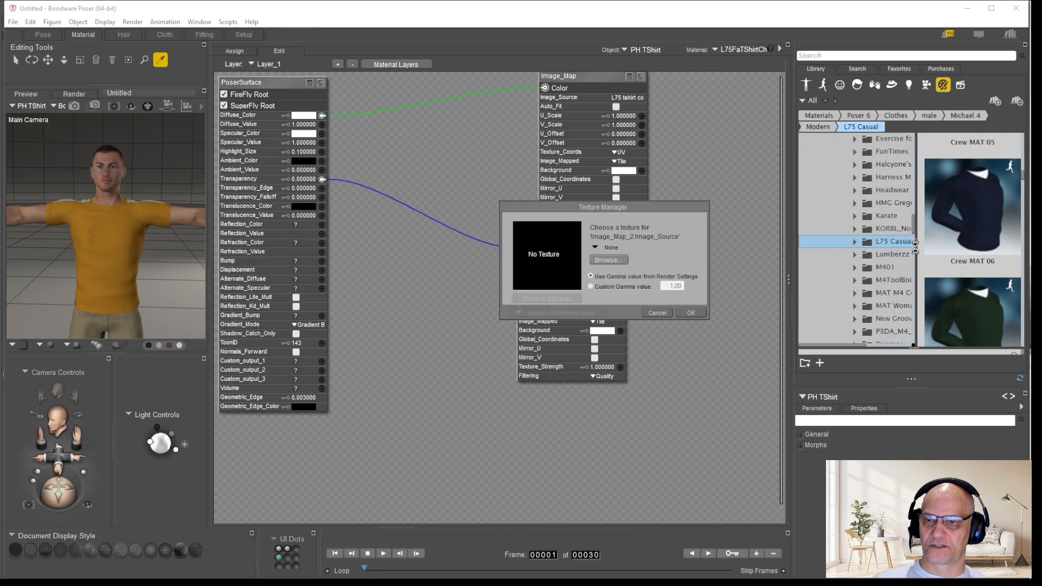
{"action": "left_click", "coordinate": [692, 312]}
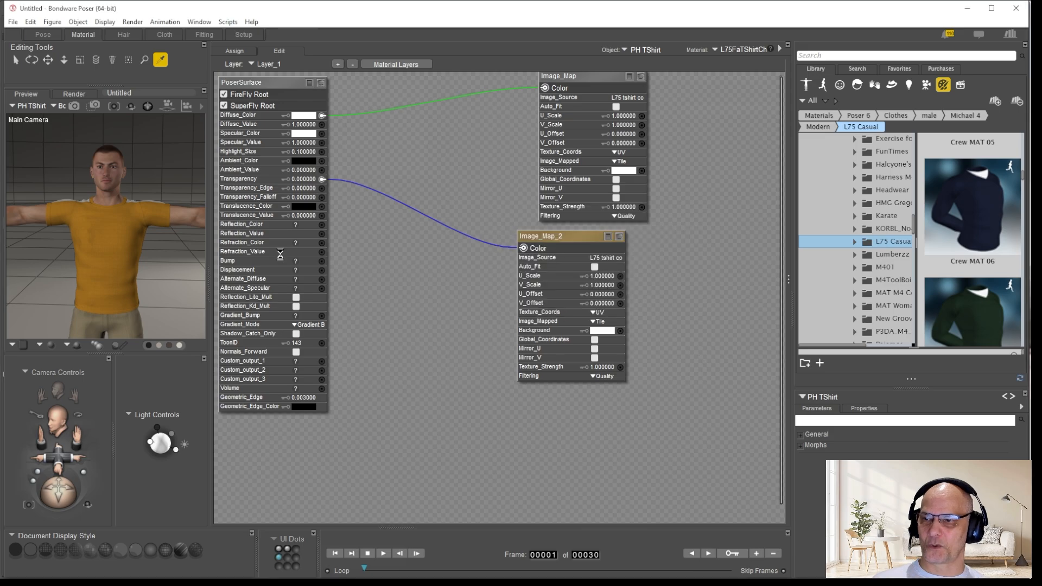
Set the PoserSurface's Transparency value to 1.
{"action": "left_click", "coordinate": [304, 179]}
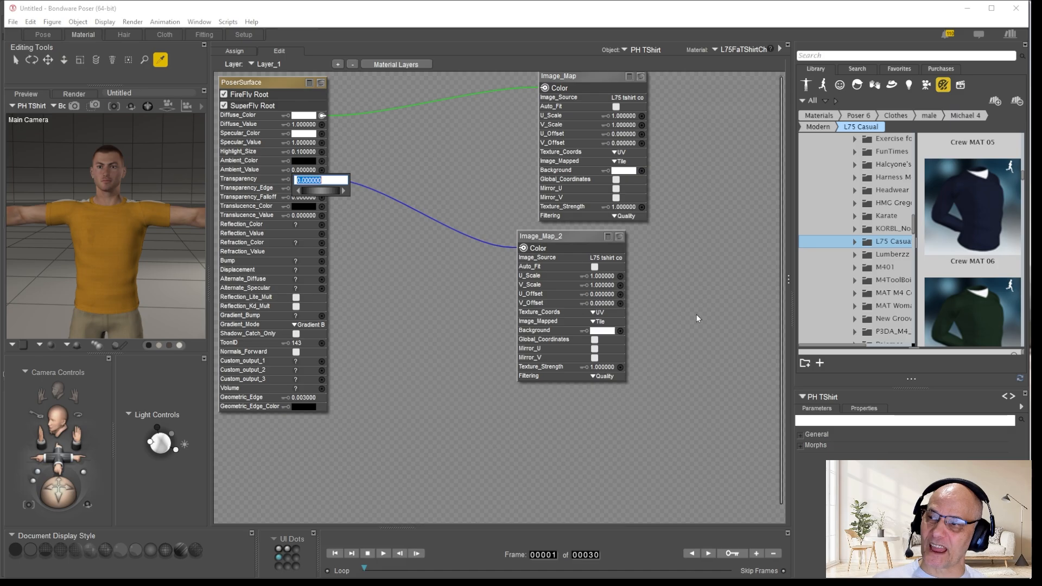
{"action": "type", "text": "1"}
{"action": "key", "text": "Return"}
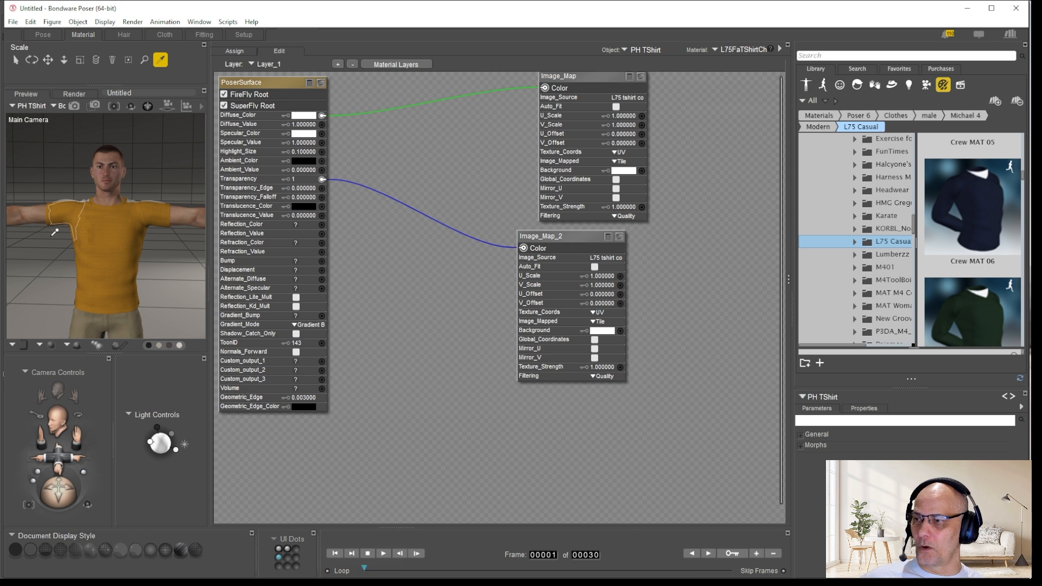
Render the figure to check how the decal layer appears on the shirt.
{"action": "left_click", "coordinate": [73, 107]}
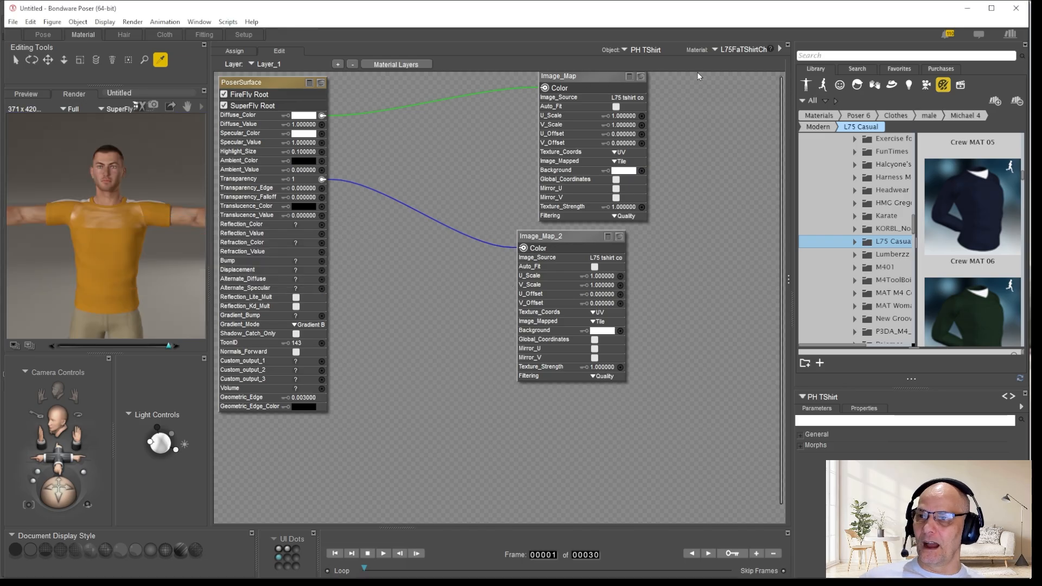
{"action": "left_click_drag", "start_coordinate": [688, 94], "coordinate": [287, 291]}
{"action": "left_click", "coordinate": [422, 132]}
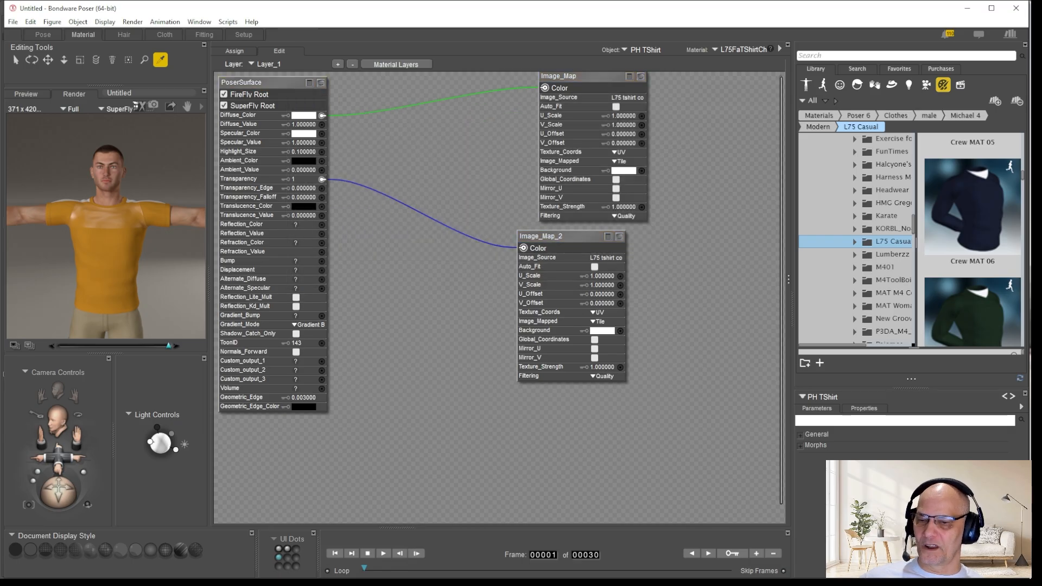
Switch to Photoshop and save the black transparency mask as the JPEG "L75 tshirt copyright tutorial transparency" in the Tshirts folder.
{"action": "key", "text": "alt+Tab"}
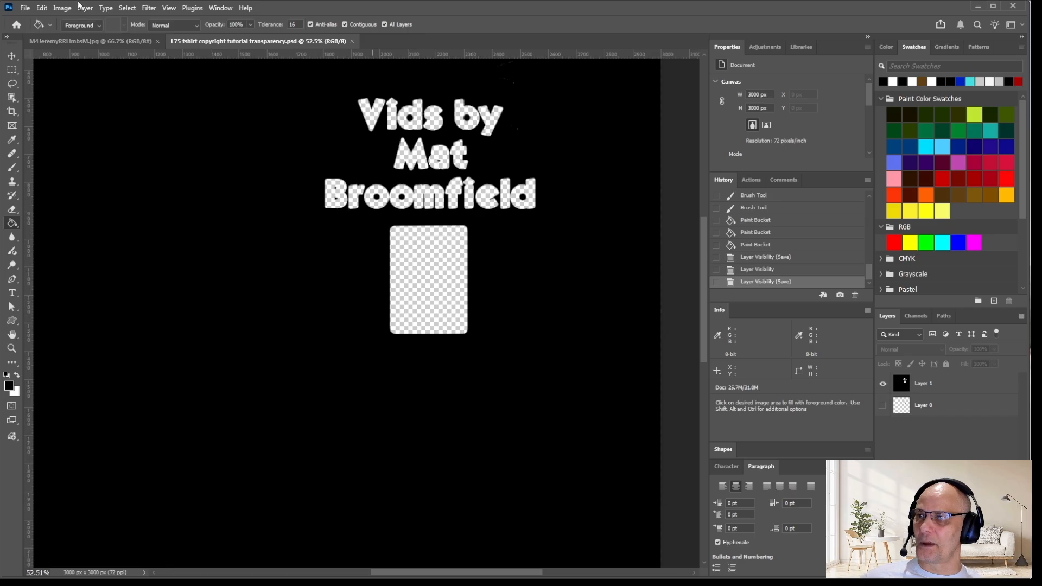
{"action": "left_click", "coordinate": [25, 7]}
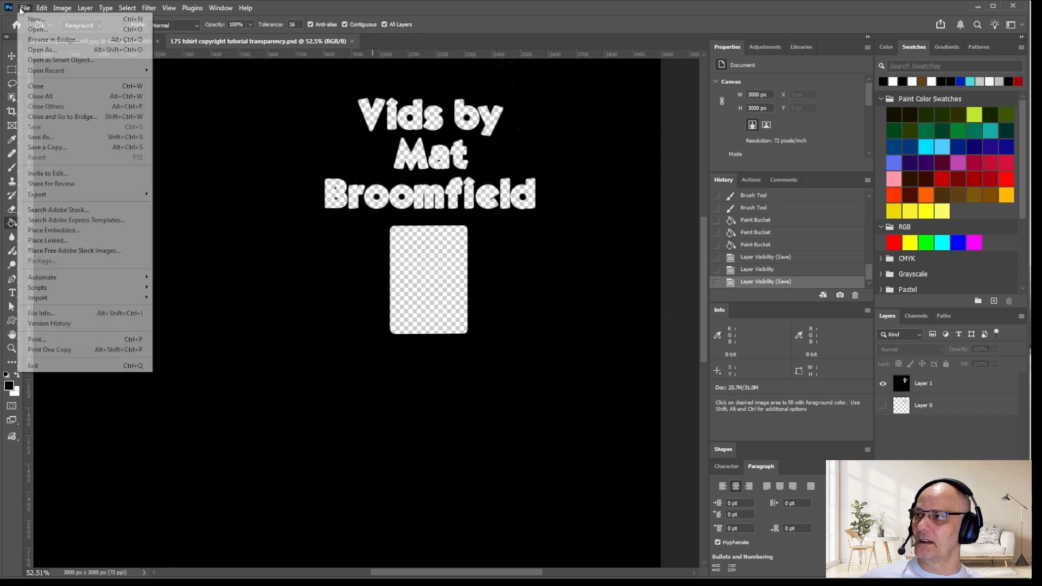
{"action": "left_click", "coordinate": [55, 138]}
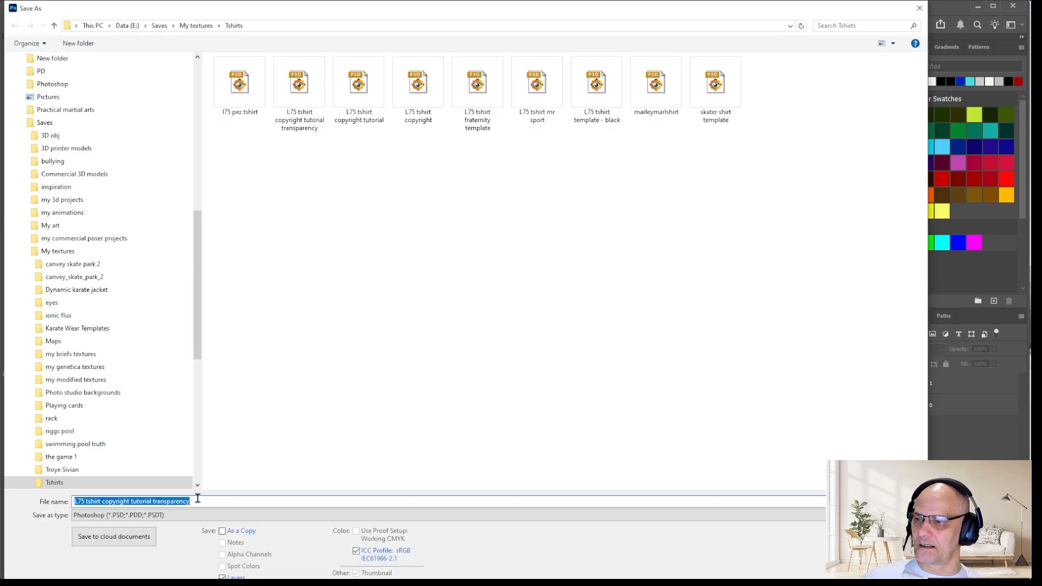
{"action": "left_click", "coordinate": [190, 515]}
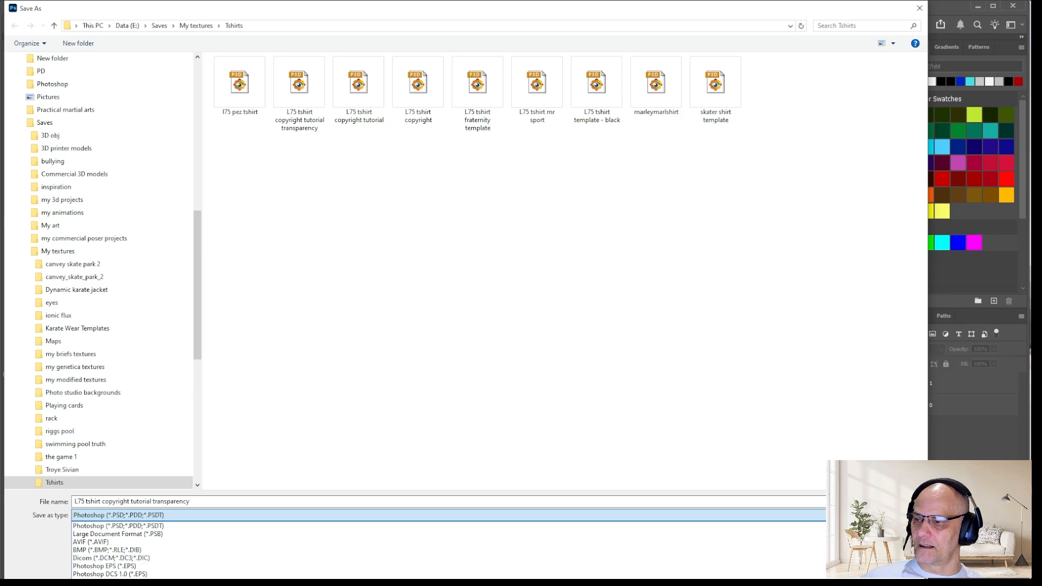
{"action": "left_click", "coordinate": [217, 585]}
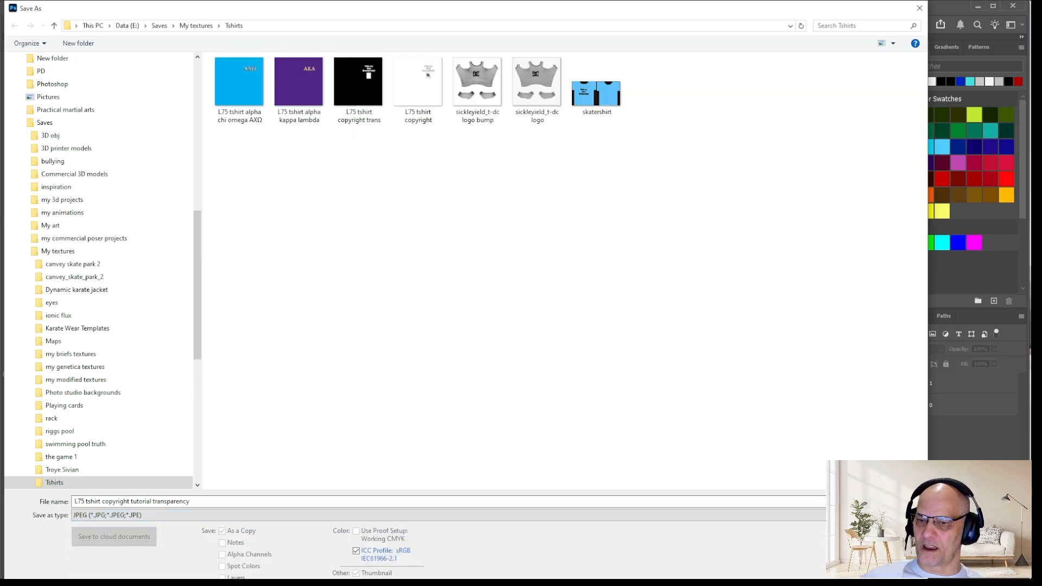
{"action": "key", "text": "Return"}
{"action": "left_click", "coordinate": [842, 241]}
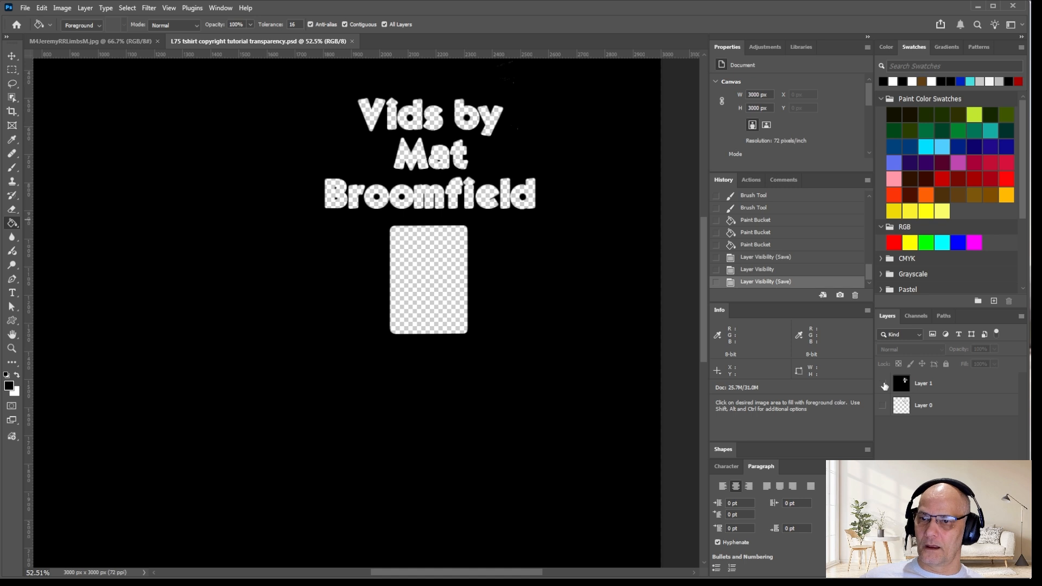
Hide Layer 1, show the artwork on Layer 0 and open the Save As dialog for it.
{"action": "left_click", "coordinate": [883, 384]}
{"action": "left_click", "coordinate": [883, 407]}
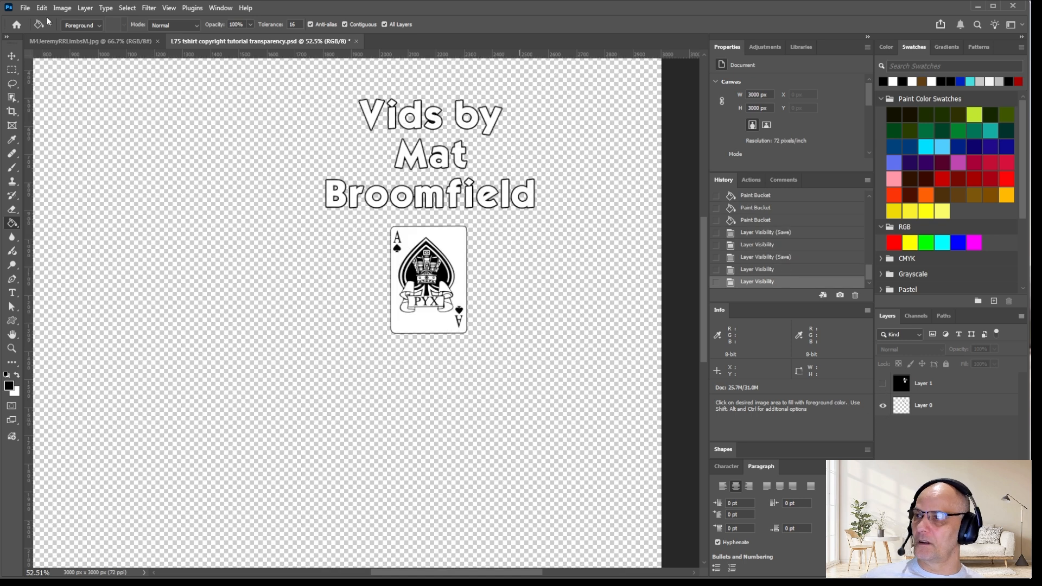
{"action": "left_click", "coordinate": [25, 8]}
{"action": "left_click", "coordinate": [35, 140]}
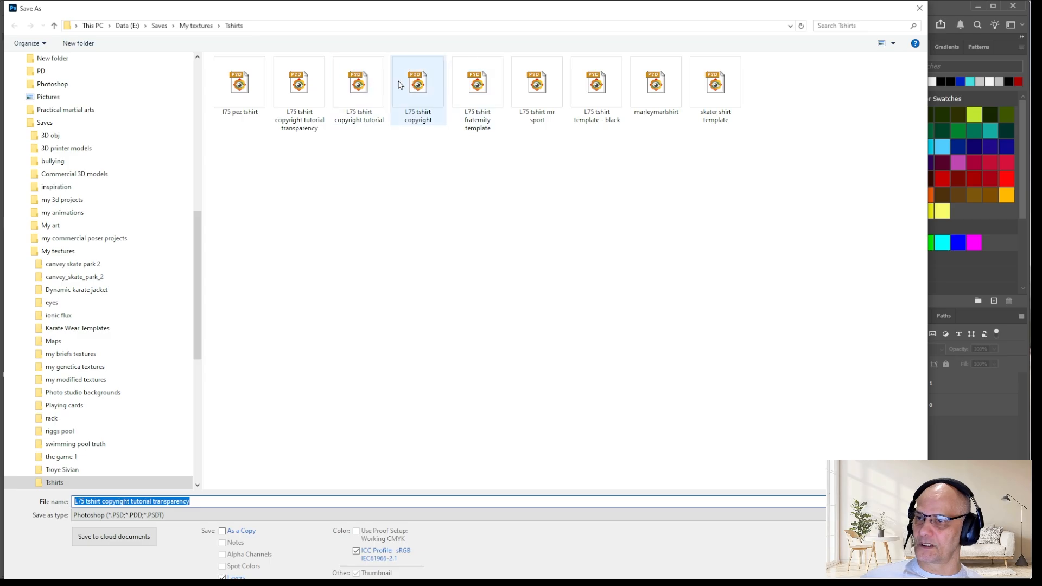
Name the copy L75 tshirt copyright tutorial in the Tshirts folder and try to save it in JPEG format.
{"action": "left_click", "coordinate": [370, 90]}
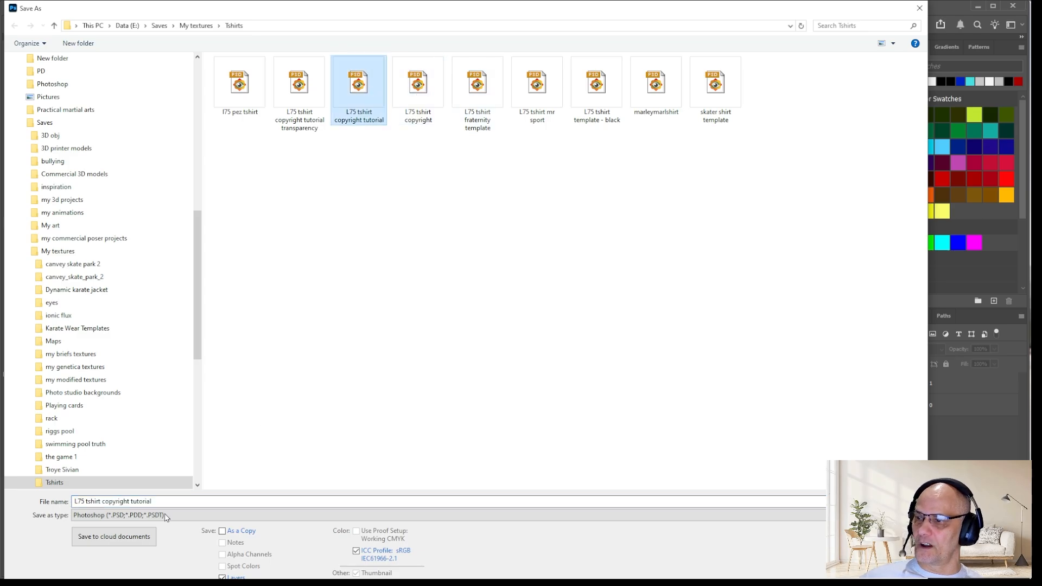
{"action": "left_click", "coordinate": [167, 517]}
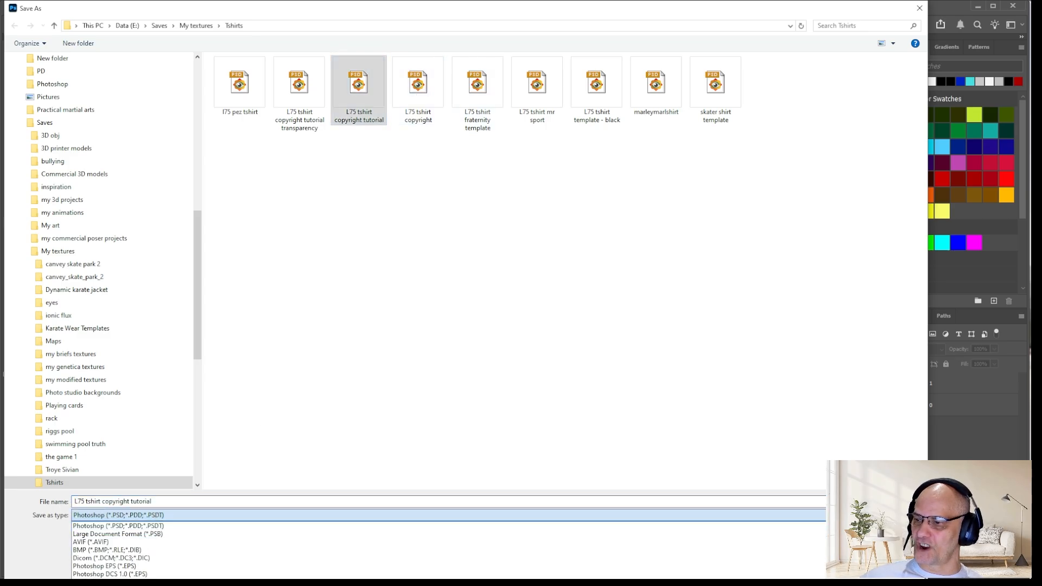
{"action": "left_click", "coordinate": [112, 584]}
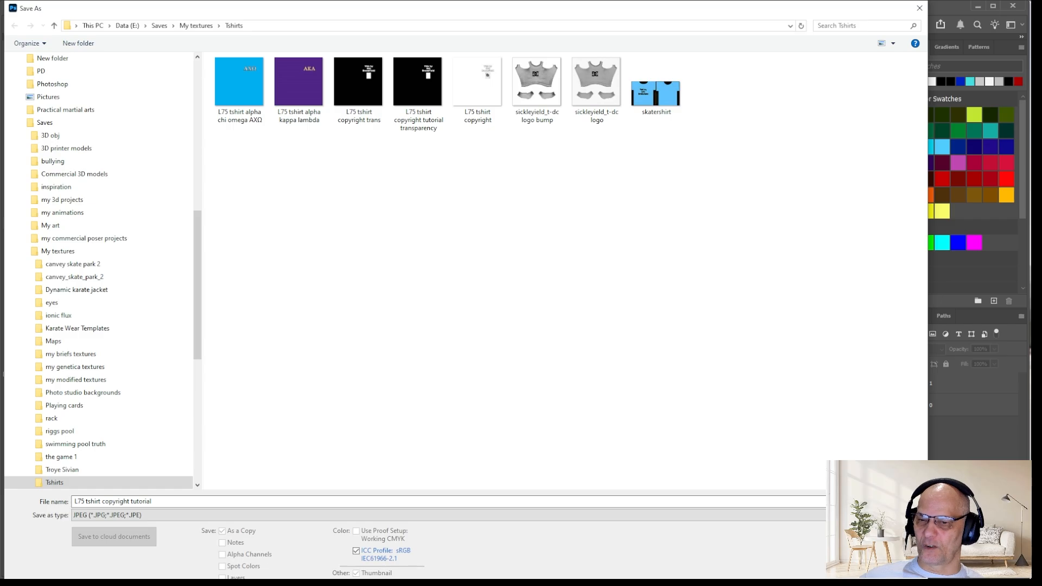
{"action": "key", "text": "Return"}
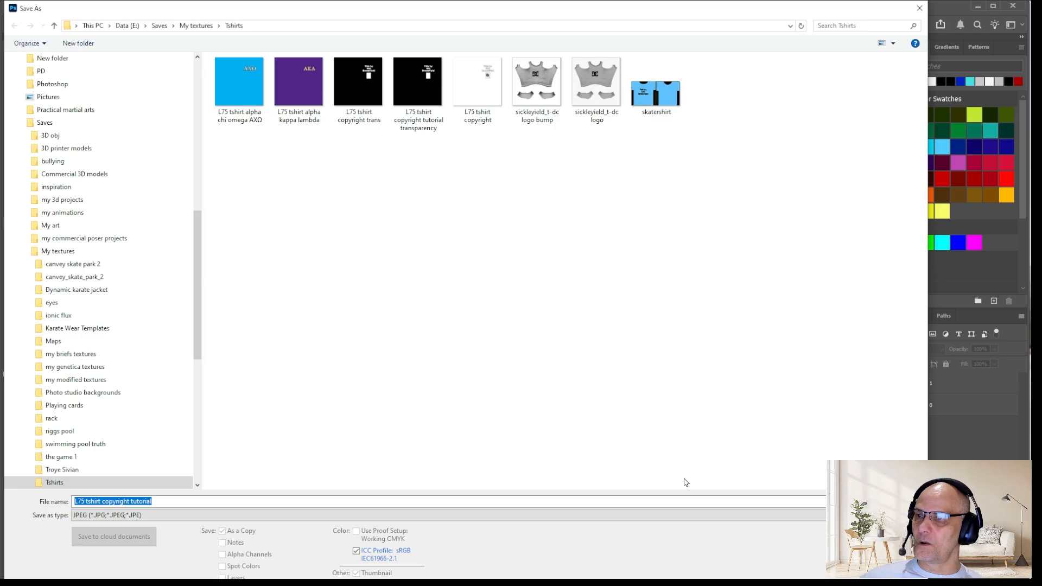
Save L75 tshirt copyright tutorial as a JPEG, accepting replacement, with quality 10 and Baseline ("Standard") format.
{"action": "left_click", "coordinate": [211, 500]}
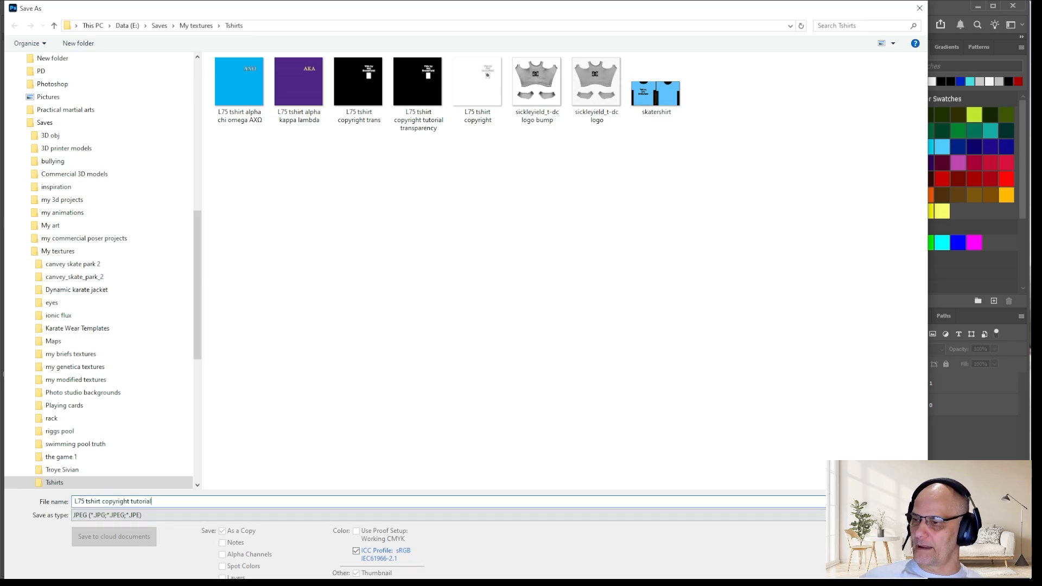
{"action": "key", "text": "ctrl+a"}
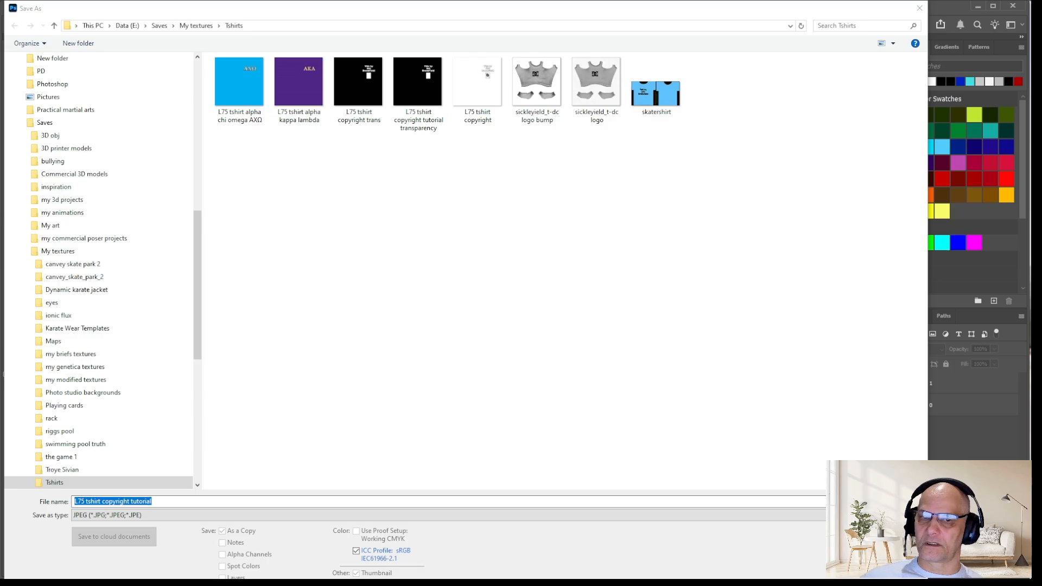
{"action": "left_click", "coordinate": [174, 500]}
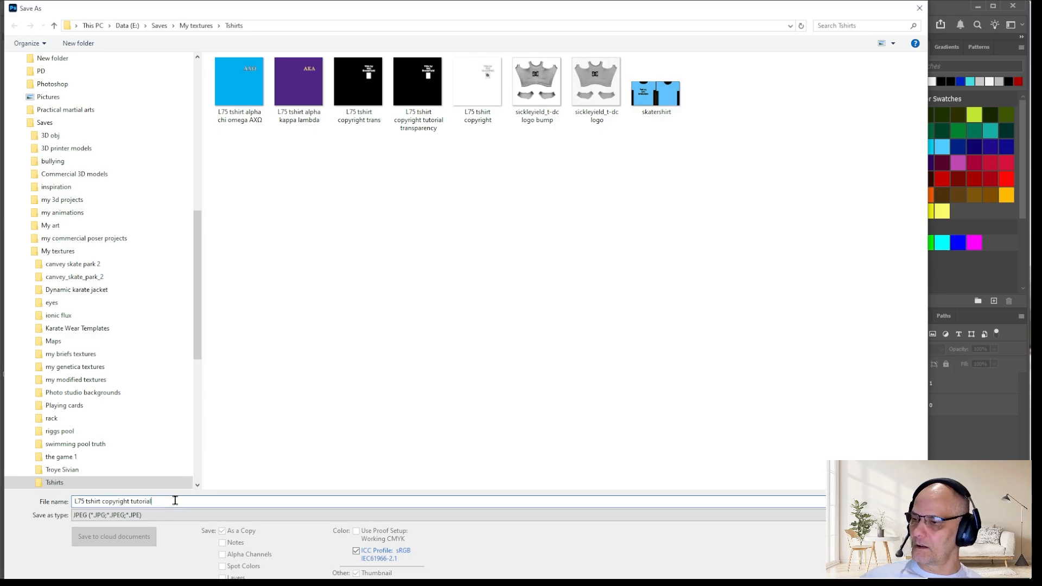
{"action": "left_click", "coordinate": [135, 517]}
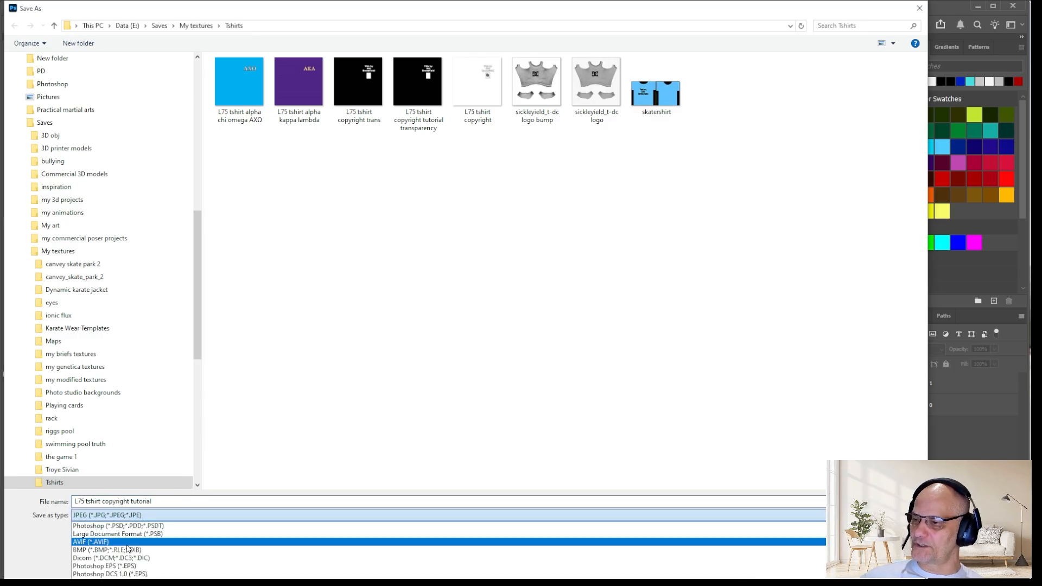
{"action": "left_click", "coordinate": [132, 585]}
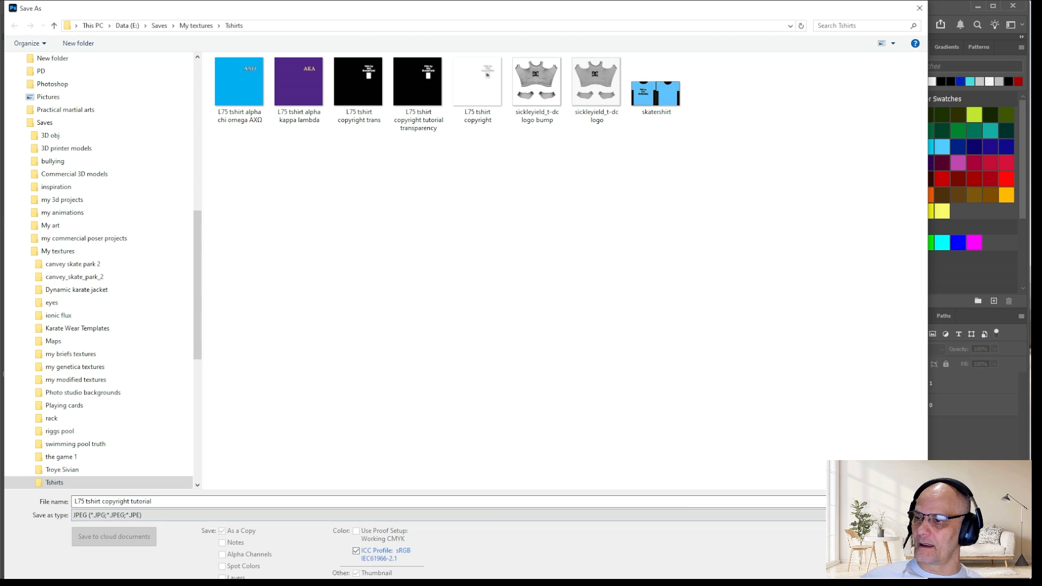
{"action": "key", "text": "Return"}
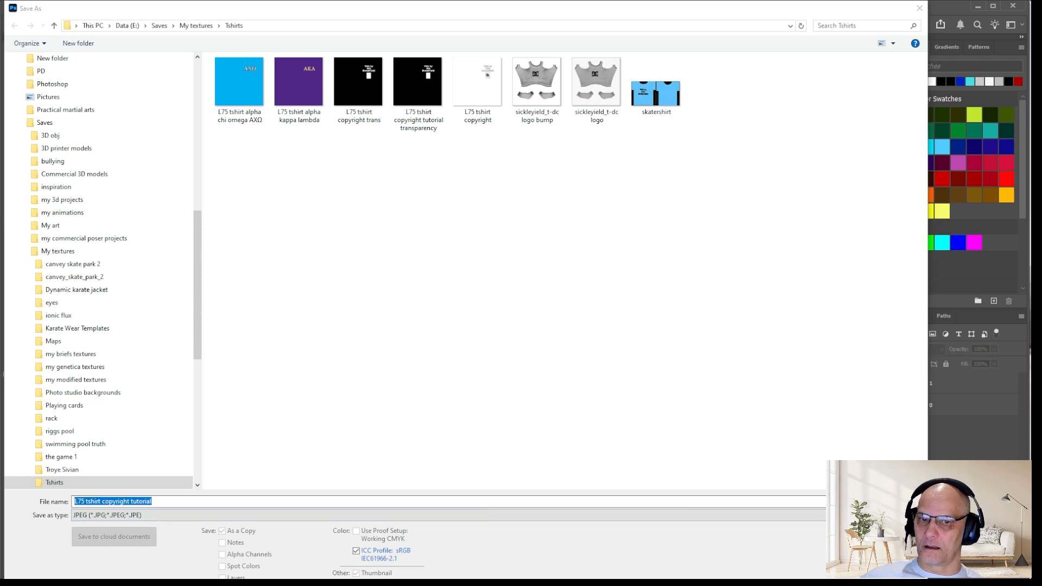
{"action": "left_click_drag", "start_coordinate": [791, 315], "coordinate": [475, 244]}
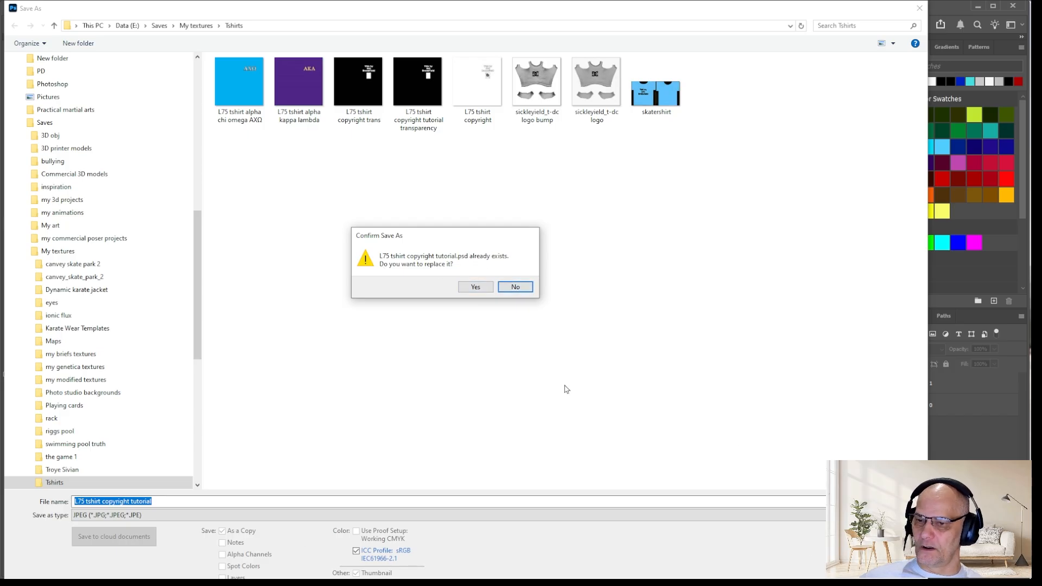
{"action": "left_click", "coordinate": [488, 287]}
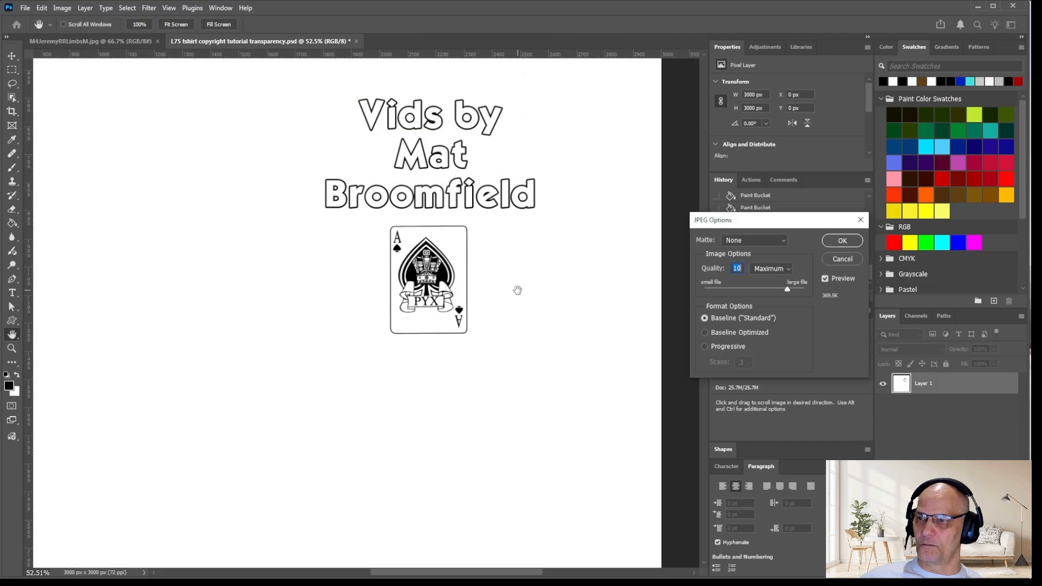
{"action": "left_click", "coordinate": [843, 241]}
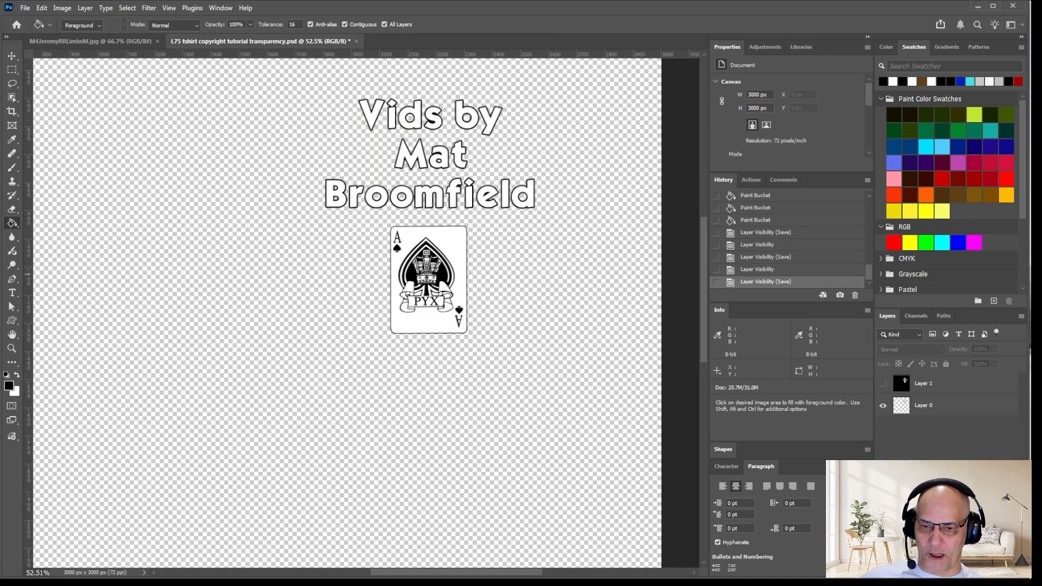
Switch to Poser and replace the chest layer's Image_Map source with the saved T-shirt lettering texture.
{"action": "key", "text": "alt+Tab"}
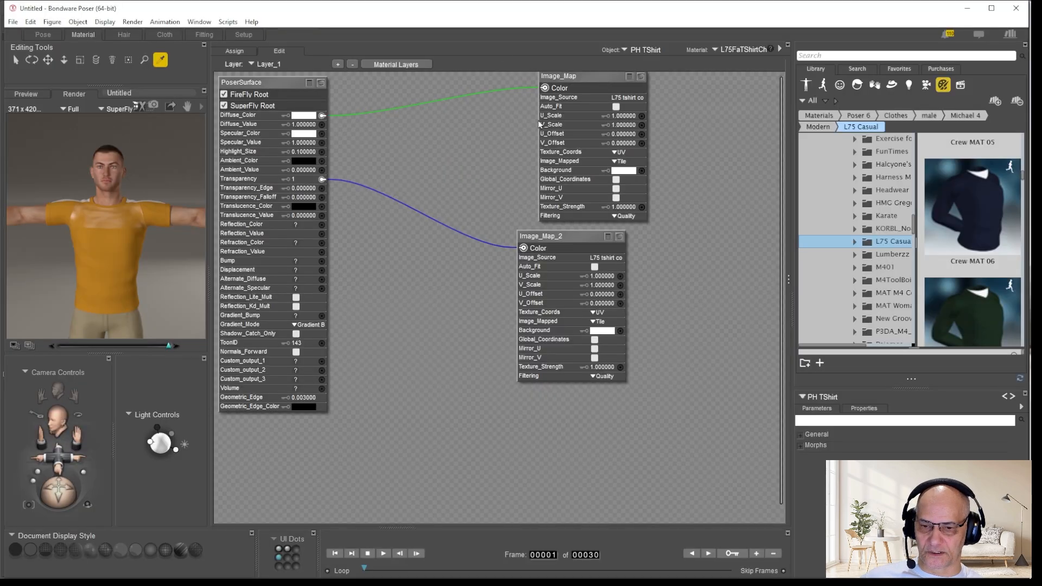
{"action": "left_click", "coordinate": [733, 50]}
{"action": "left_click", "coordinate": [732, 263]}
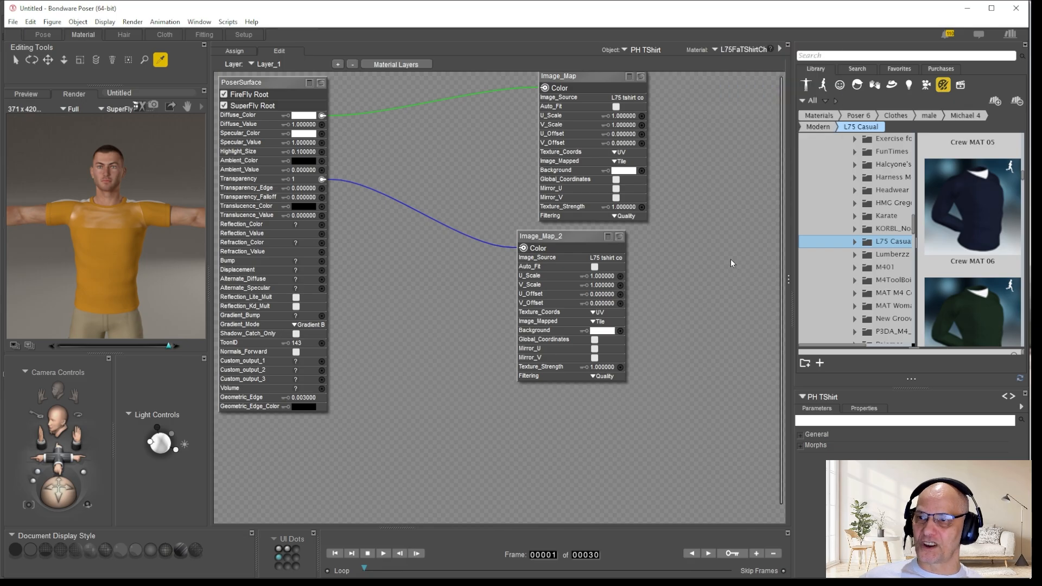
{"action": "left_click", "coordinate": [627, 98]}
{"action": "left_click", "coordinate": [628, 100]}
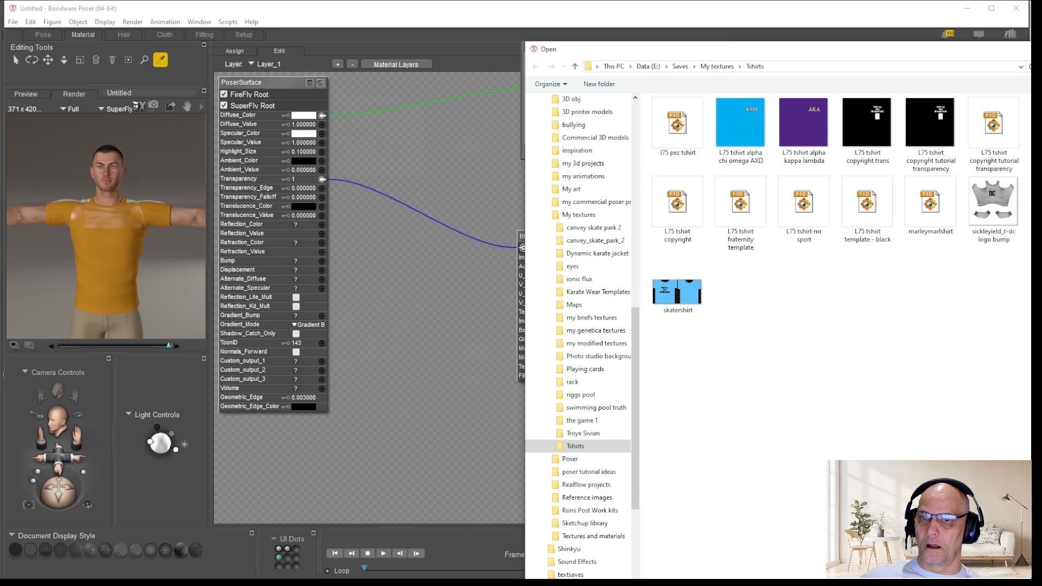
{"action": "double_click", "coordinate": [1041, 125]}
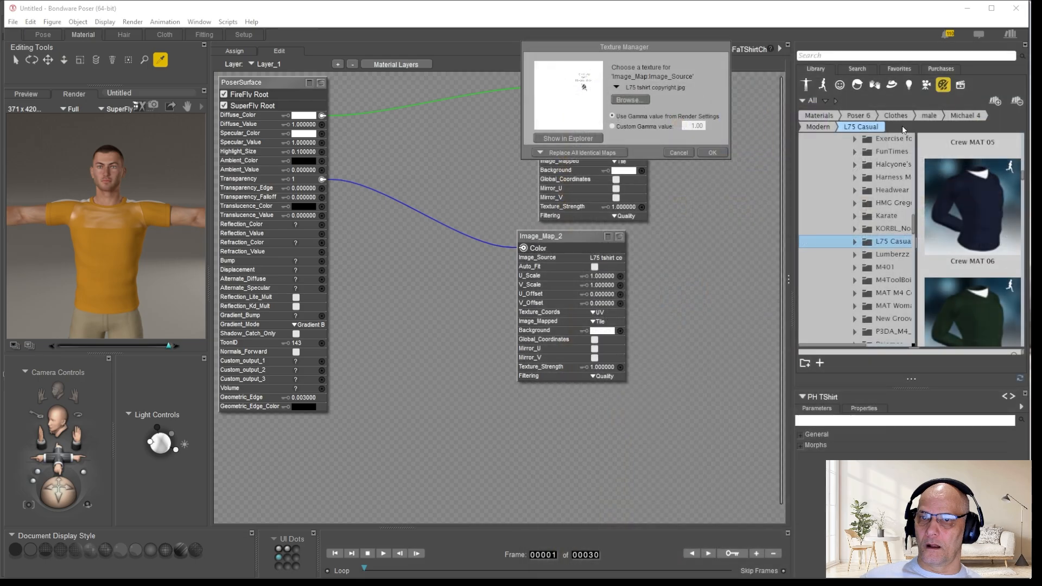
{"action": "left_click", "coordinate": [710, 153]}
Load L75 tshirt copyright tutorial transparency as the Image_Map_2 source and render the figure.
{"action": "left_click", "coordinate": [606, 258]}
{"action": "left_click", "coordinate": [617, 265]}
{"action": "double_click", "coordinate": [913, 227]}
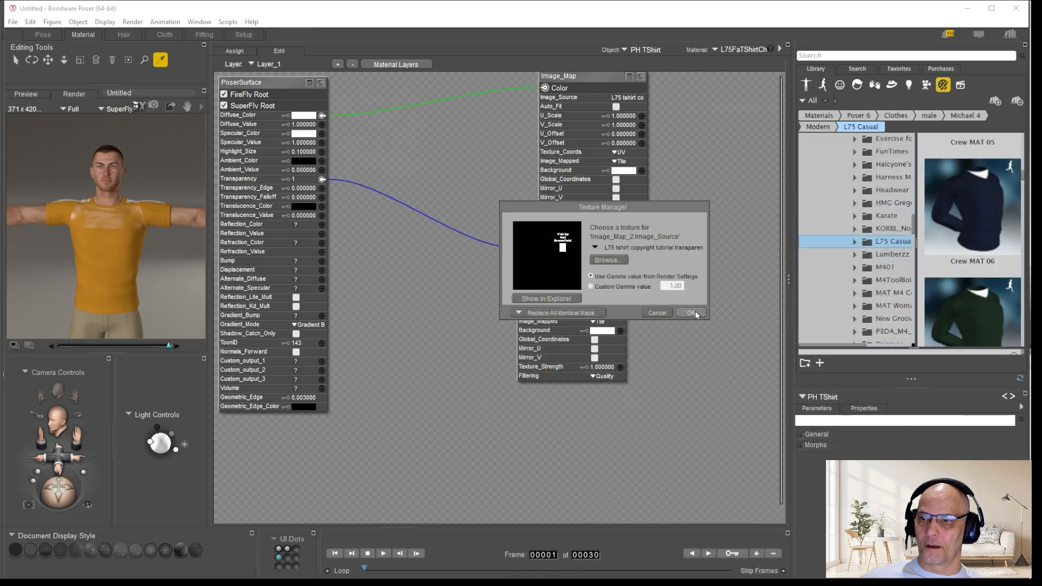
{"action": "left_click", "coordinate": [691, 314]}
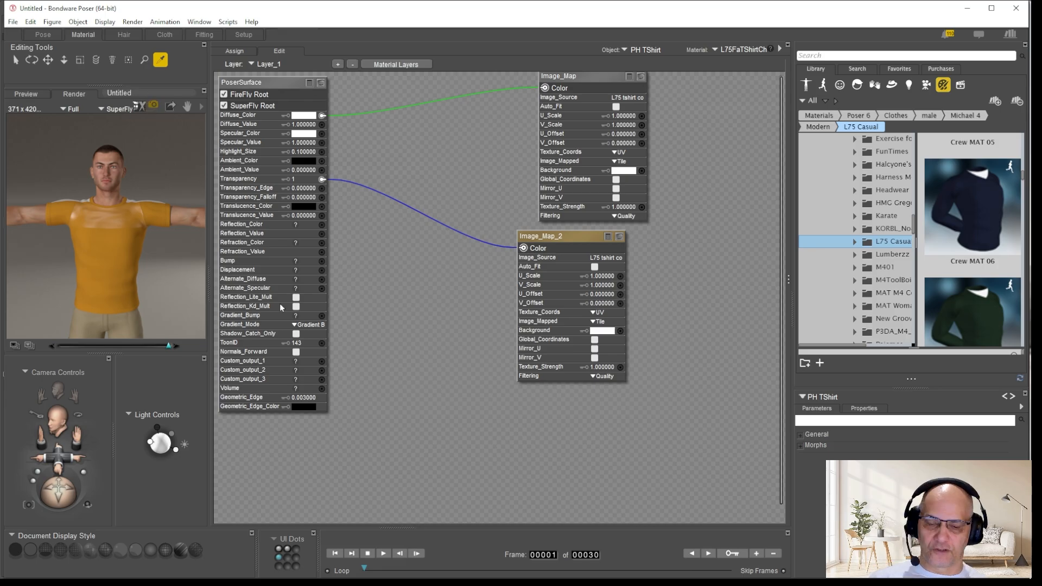
{"action": "key", "text": "ctrl+r"}
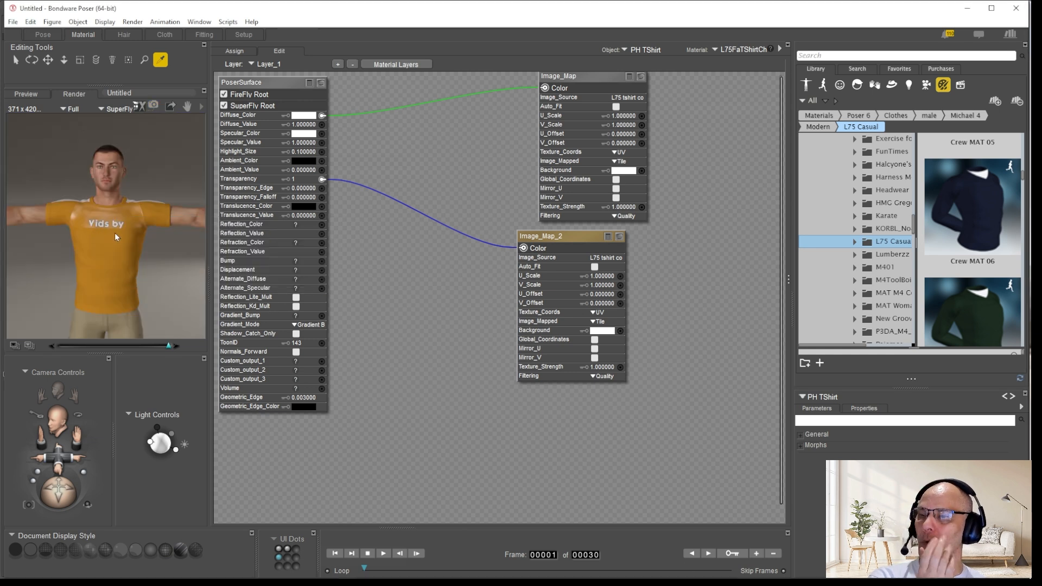
Move the two image map nodes closer to PoserSurface and copy all three nodes of the chest layer.
{"action": "left_click_drag", "start_coordinate": [604, 78], "coordinate": [528, 82]}
{"action": "left_click_drag", "start_coordinate": [582, 233], "coordinate": [491, 278]}
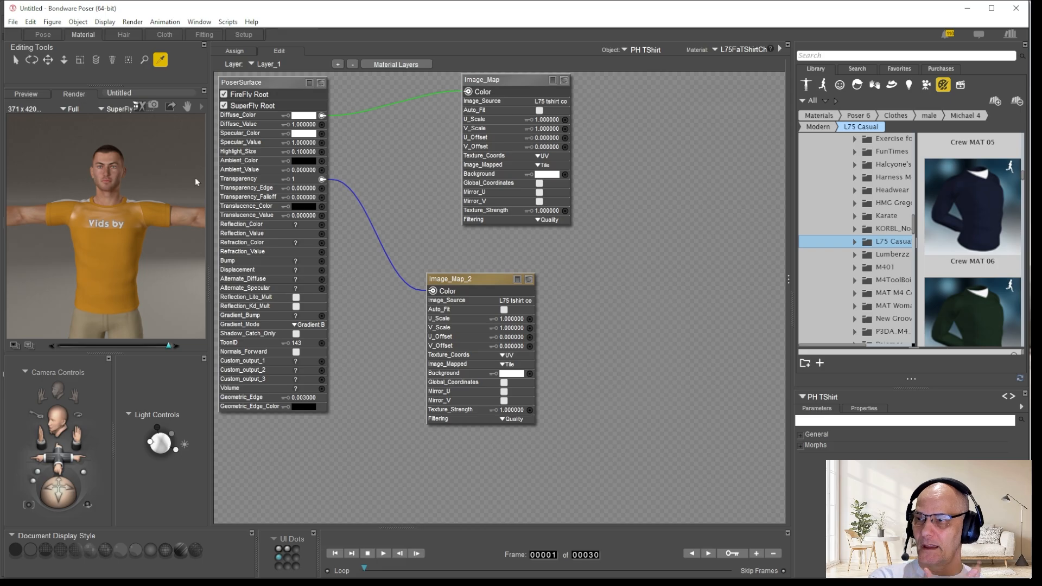
{"action": "left_click_drag", "start_coordinate": [615, 81], "coordinate": [290, 392]}
{"action": "right_click", "coordinate": [289, 87]}
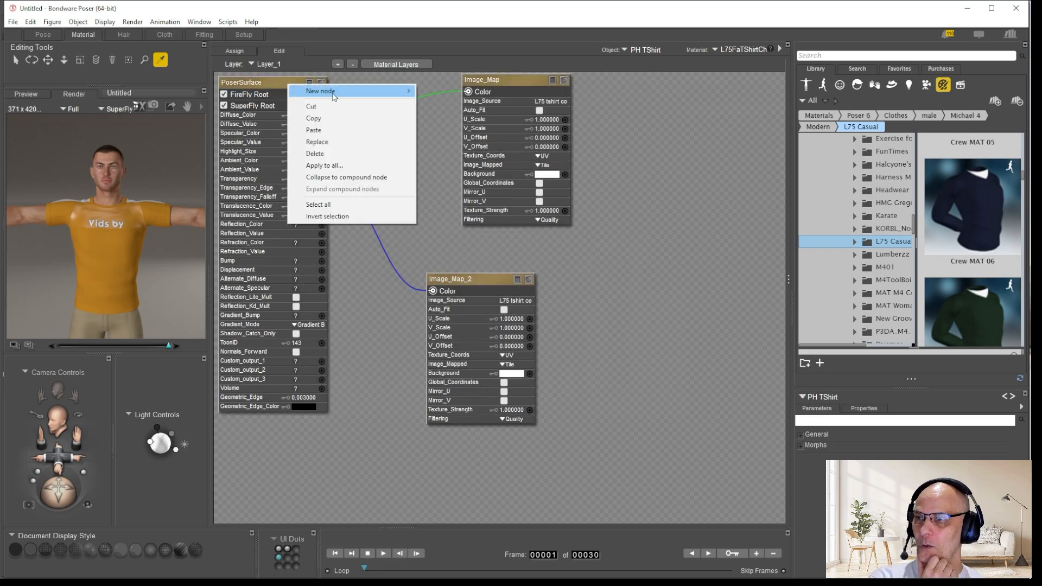
{"action": "left_click", "coordinate": [404, 116]}
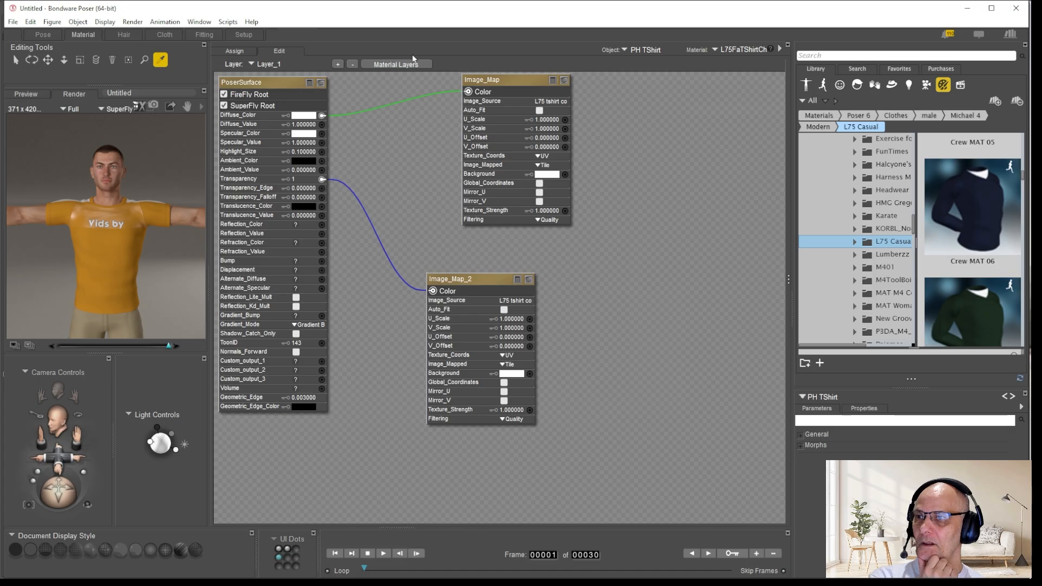
Add a layer to the L75FaTShirtChestLowFab material, replace its nodes with the copied ones, and render the figure.
{"action": "left_click", "coordinate": [709, 49]}
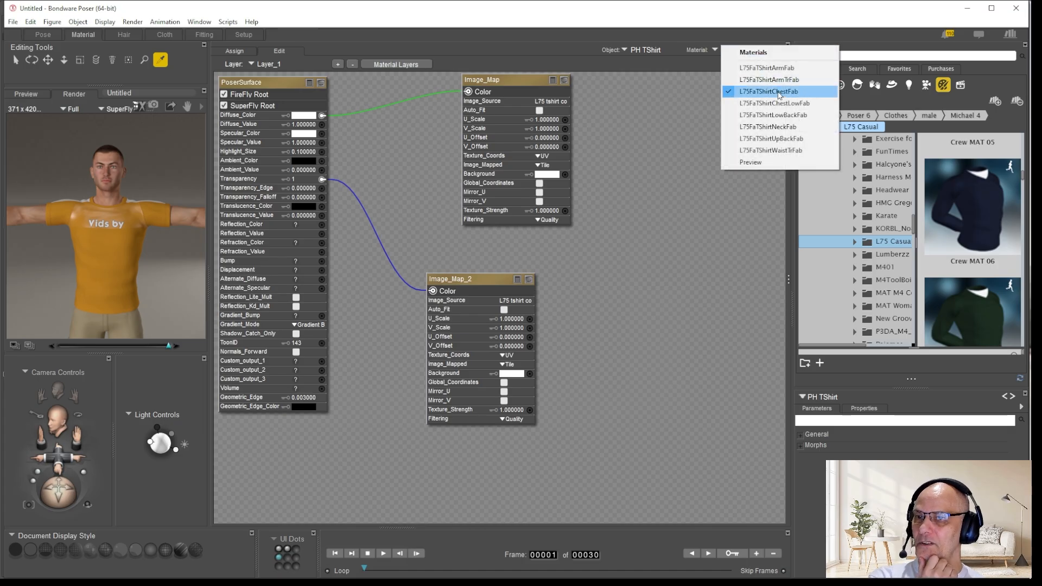
{"action": "left_click", "coordinate": [760, 103]}
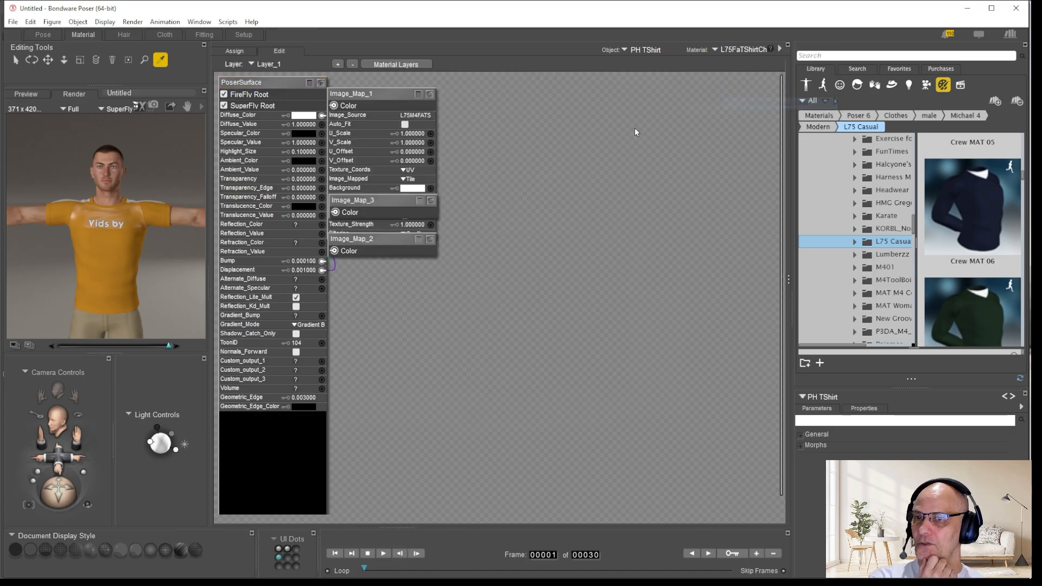
{"action": "left_click", "coordinate": [335, 64]}
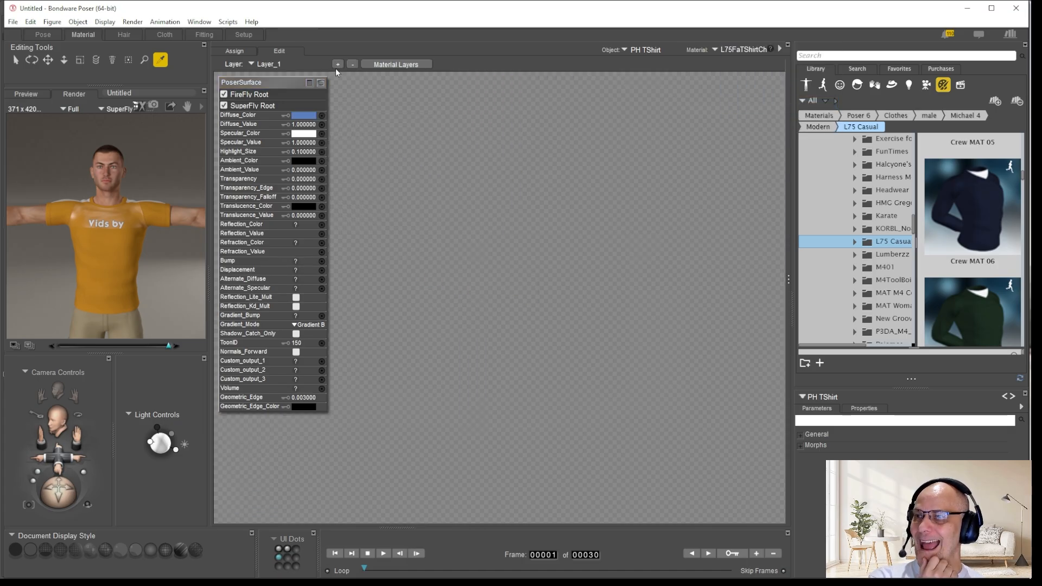
{"action": "right_click", "coordinate": [280, 83]}
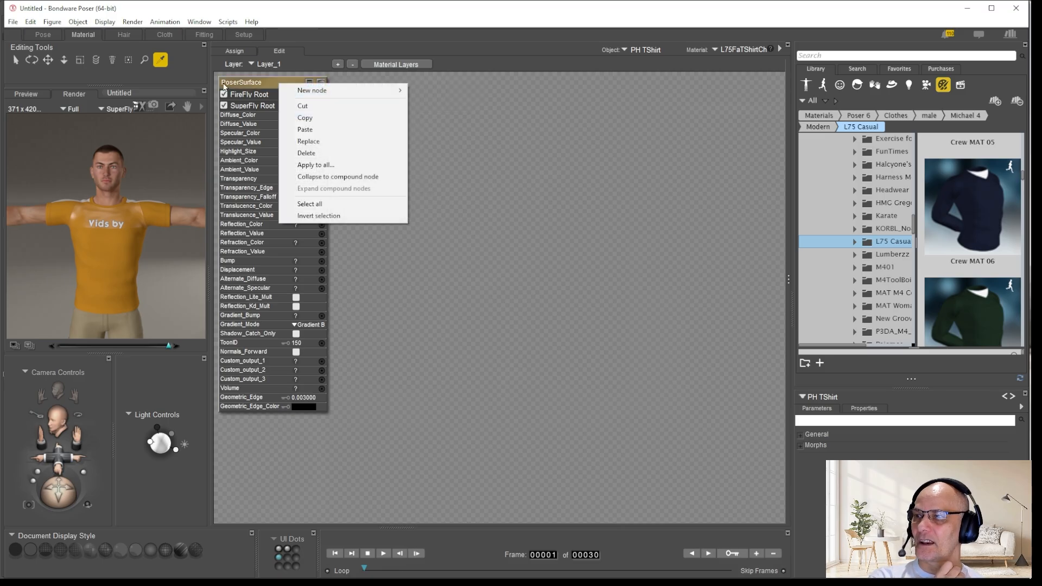
{"action": "left_click", "coordinate": [340, 143]}
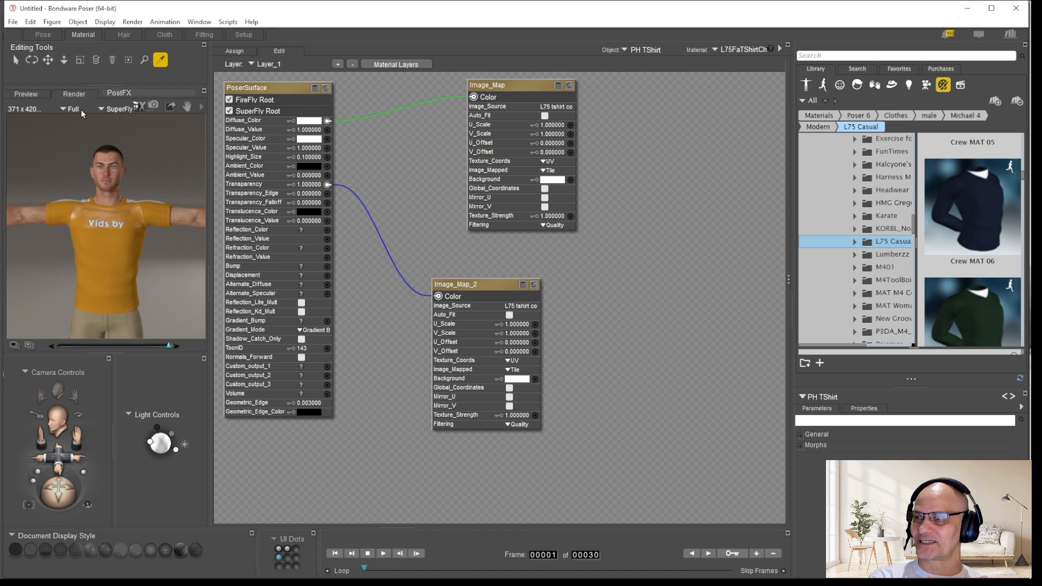
{"action": "left_click", "coordinate": [153, 106]}
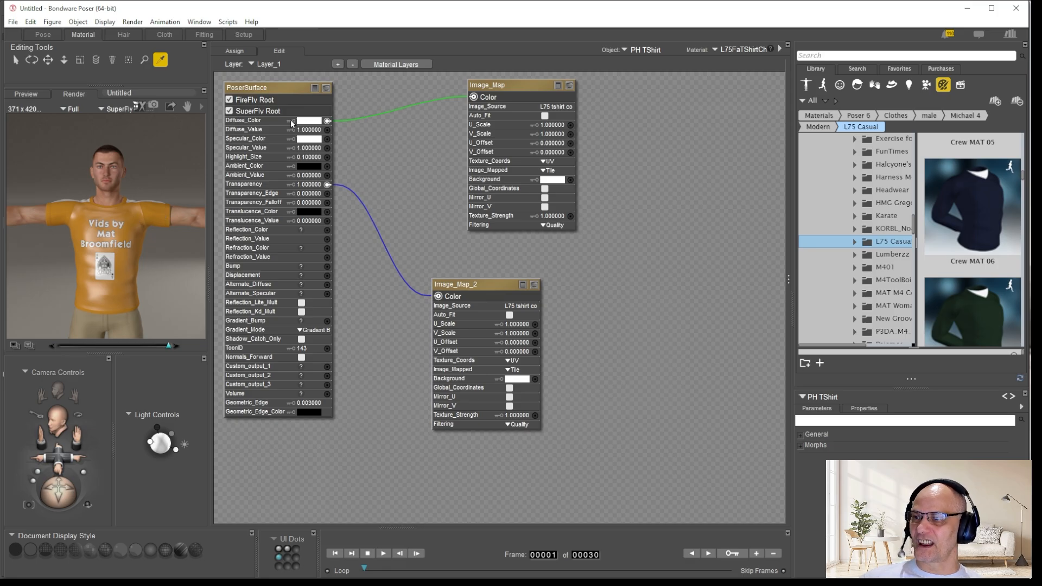
Set the Specular_Value of the lower chest material's lettering layer to 0.
{"action": "left_click", "coordinate": [308, 147]}
{"action": "type", "text": "0"}
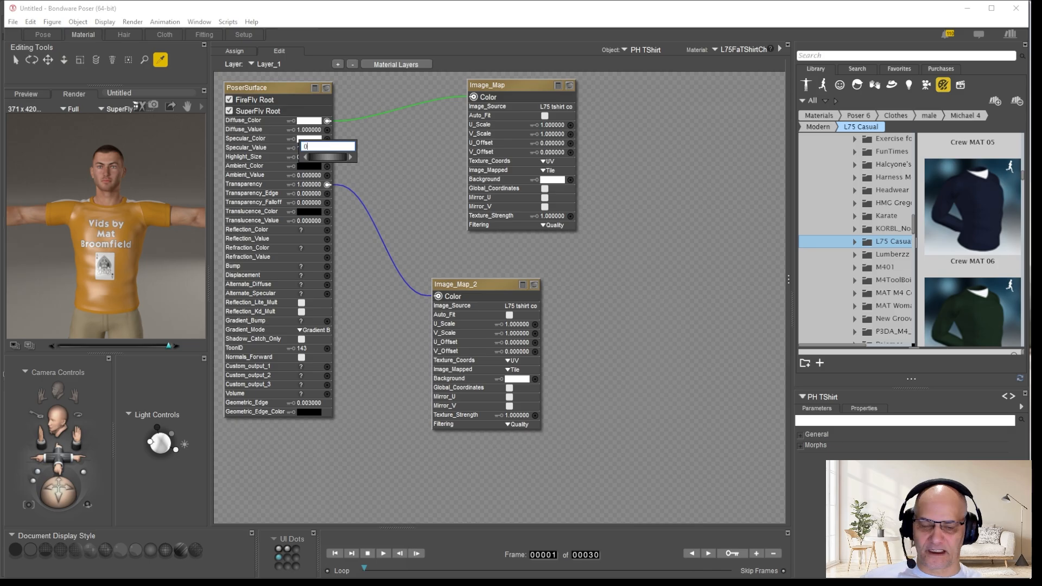
{"action": "key", "text": "Return"}
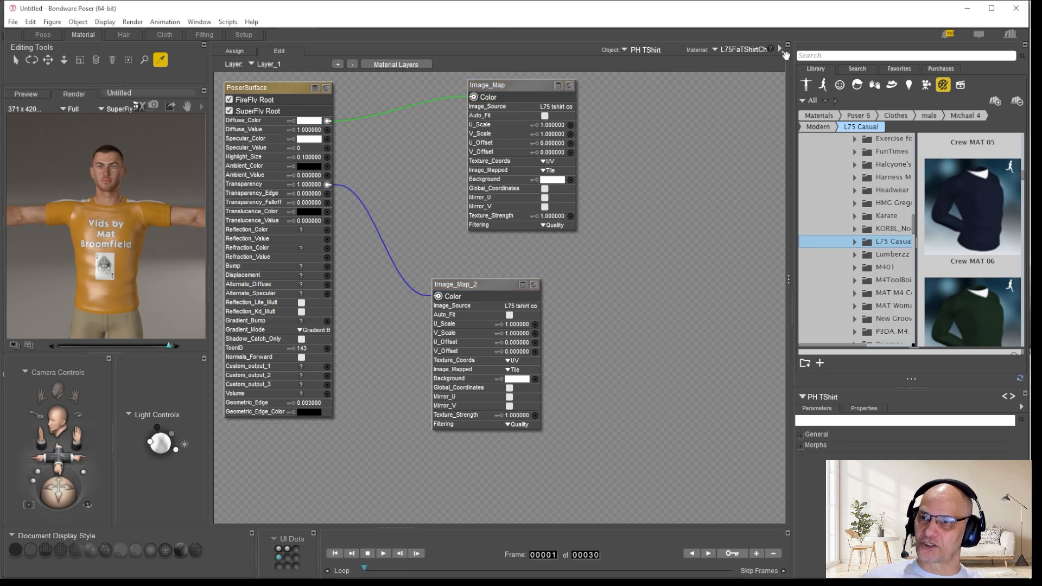
Set the Specular_Value of Layer_1 in the L75FaTShirtChestFab material to 0.
{"action": "left_click", "coordinate": [731, 52]}
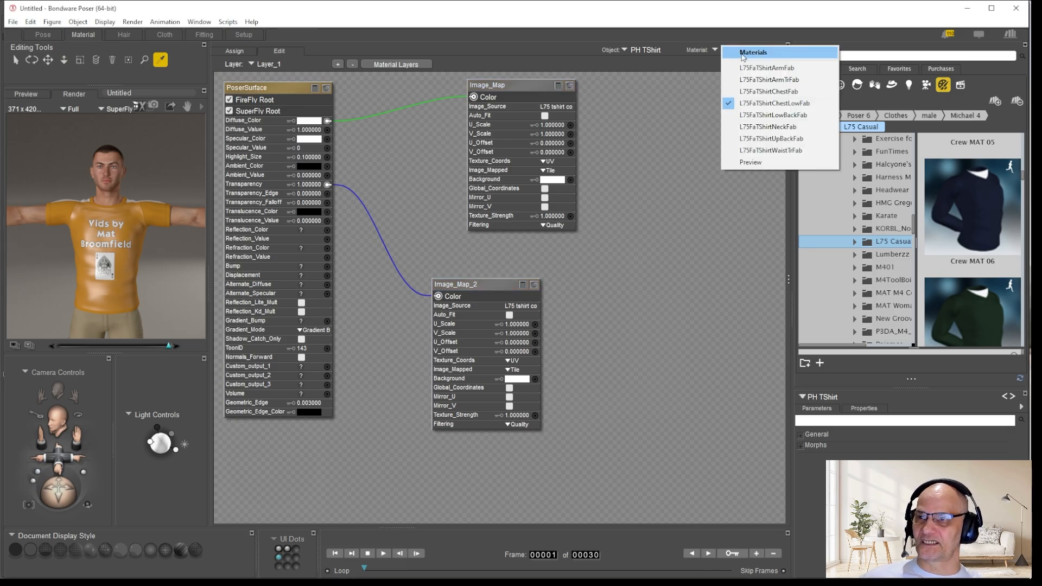
{"action": "left_click", "coordinate": [768, 92]}
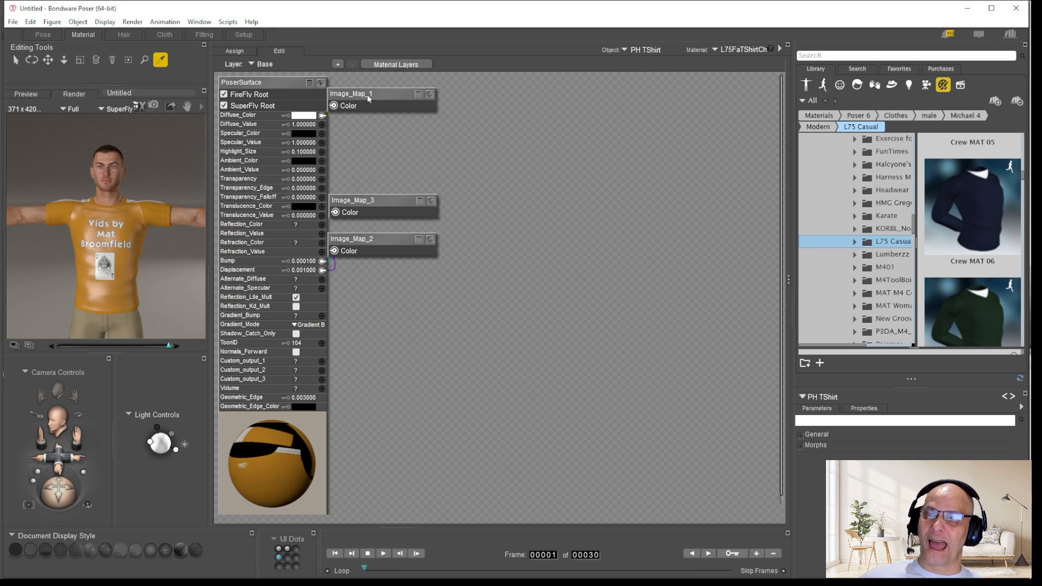
{"action": "left_click", "coordinate": [263, 64]}
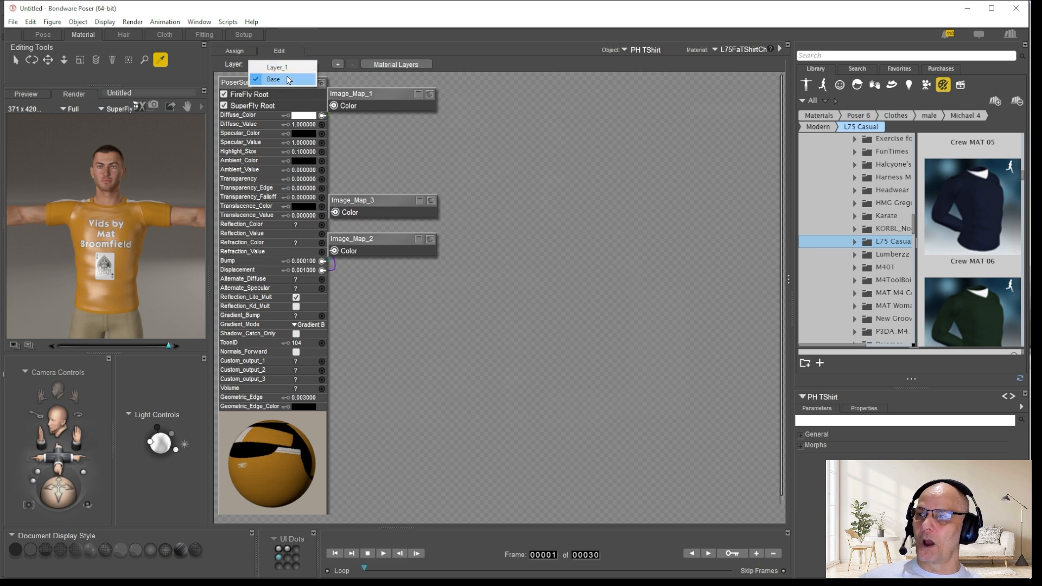
{"action": "left_click", "coordinate": [272, 80]}
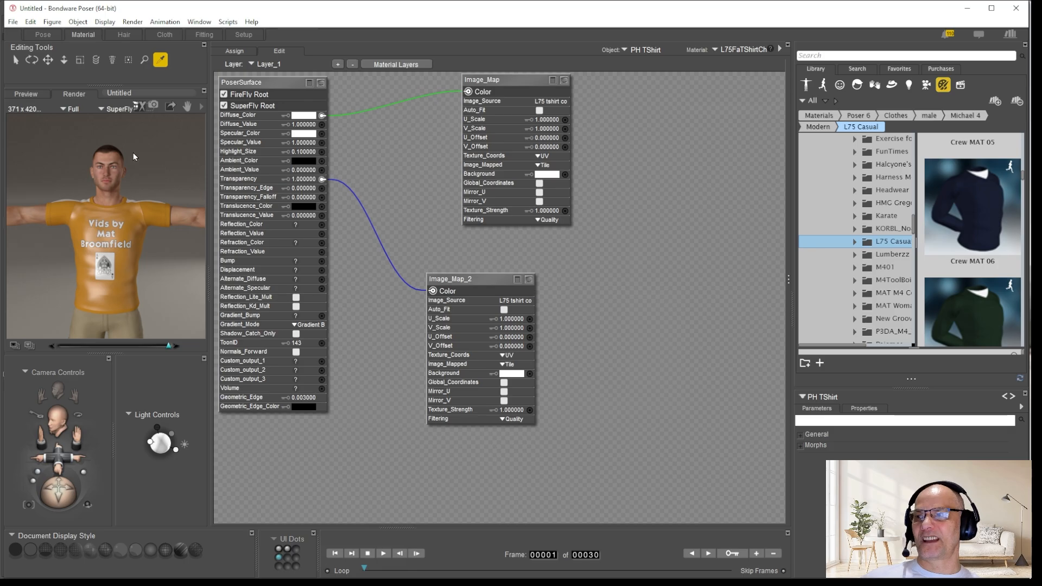
{"action": "left_click", "coordinate": [307, 142]}
{"action": "type", "text": "0"}
{"action": "key", "text": "Return"}
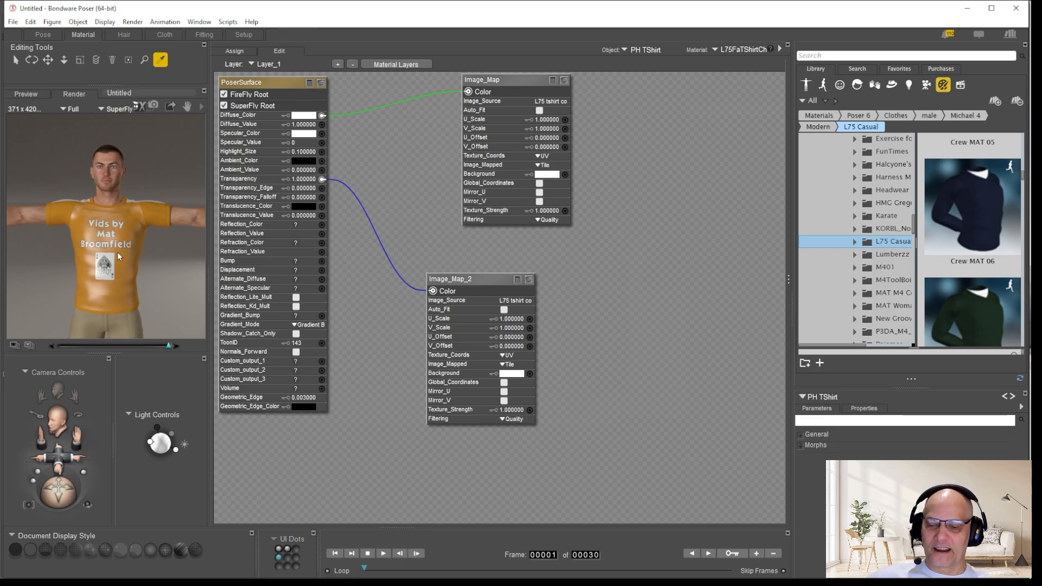
Render the figure and inspect the shirt lettering in the Pose room's larger view.
{"action": "key", "text": "ctrl+r"}
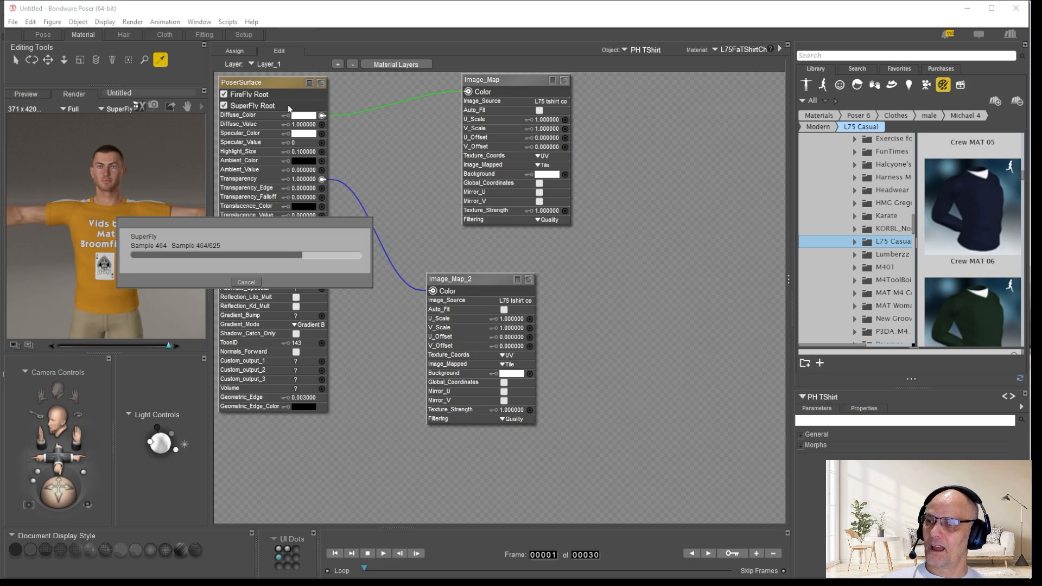
{"action": "left_click", "coordinate": [55, 34]}
{"action": "left_click", "coordinate": [490, 59]}
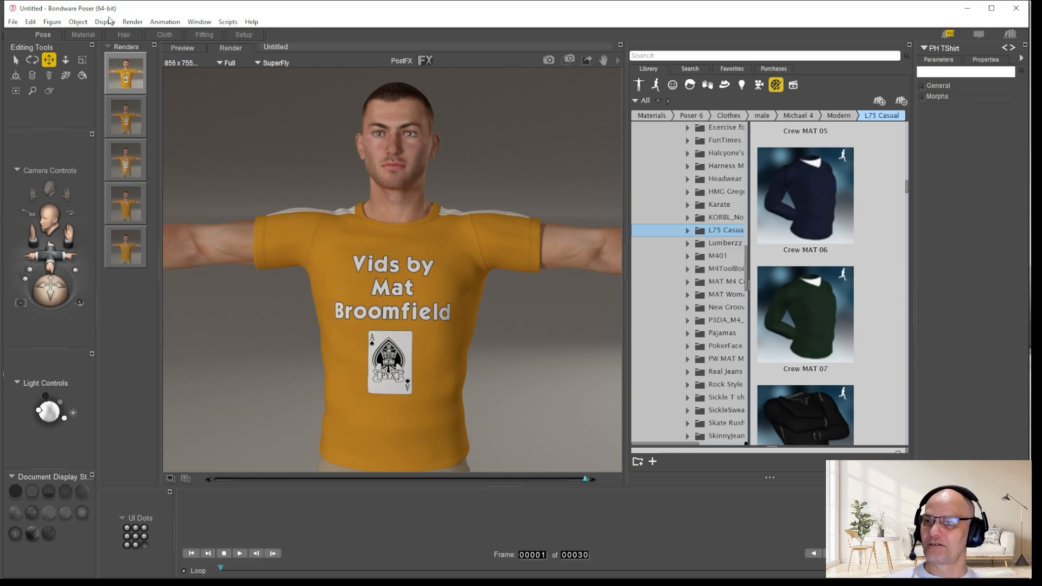
Return to the Material room and open the temp folder below Included in the materials library.
{"action": "left_click", "coordinate": [83, 34]}
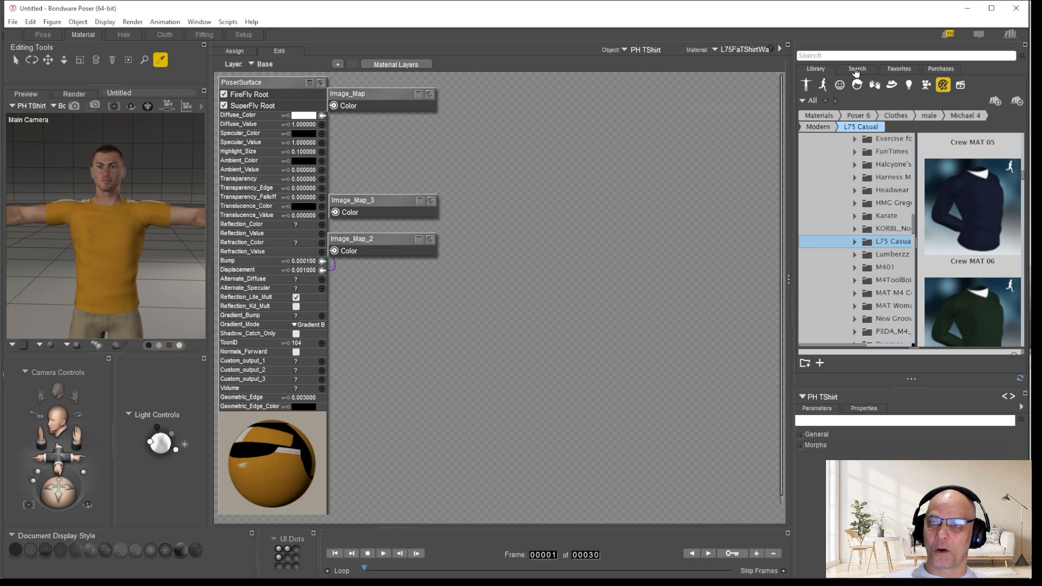
{"action": "scroll", "coordinate": [899, 260], "scroll_direction": "down", "scroll_amount": 2}
{"action": "scroll", "coordinate": [901, 260], "scroll_direction": "up", "scroll_amount": 3}
{"action": "scroll", "coordinate": [921, 217], "scroll_direction": "up", "scroll_amount": 2}
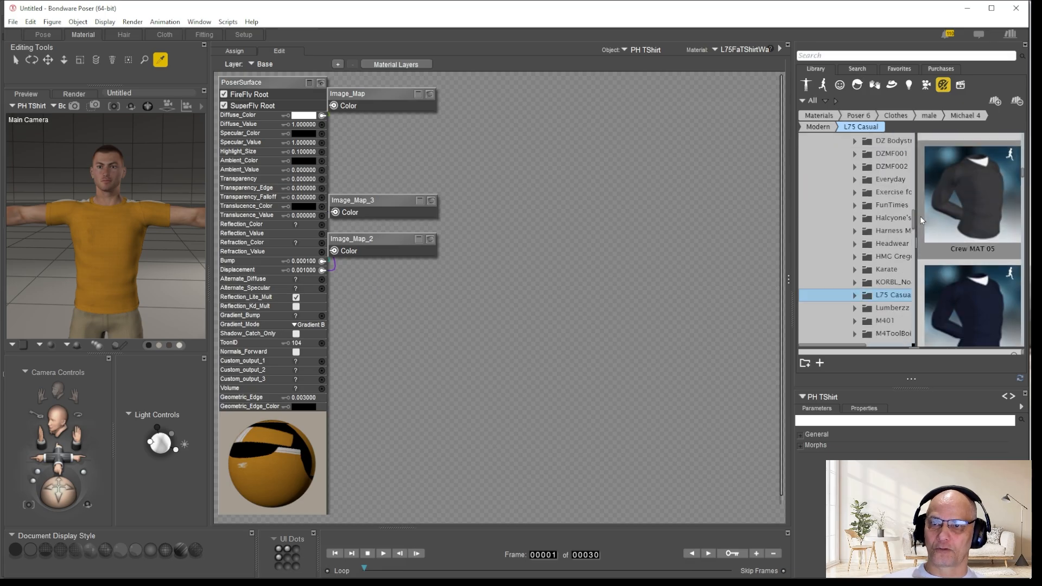
{"action": "scroll", "coordinate": [920, 216], "scroll_direction": "down", "scroll_amount": 11}
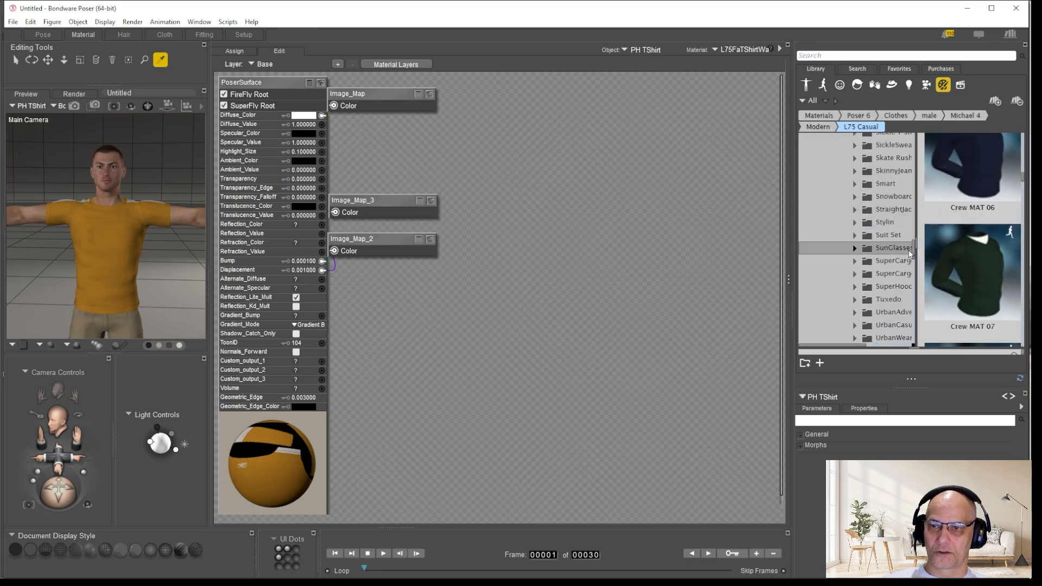
{"action": "scroll", "coordinate": [890, 271], "scroll_direction": "down", "scroll_amount": 10}
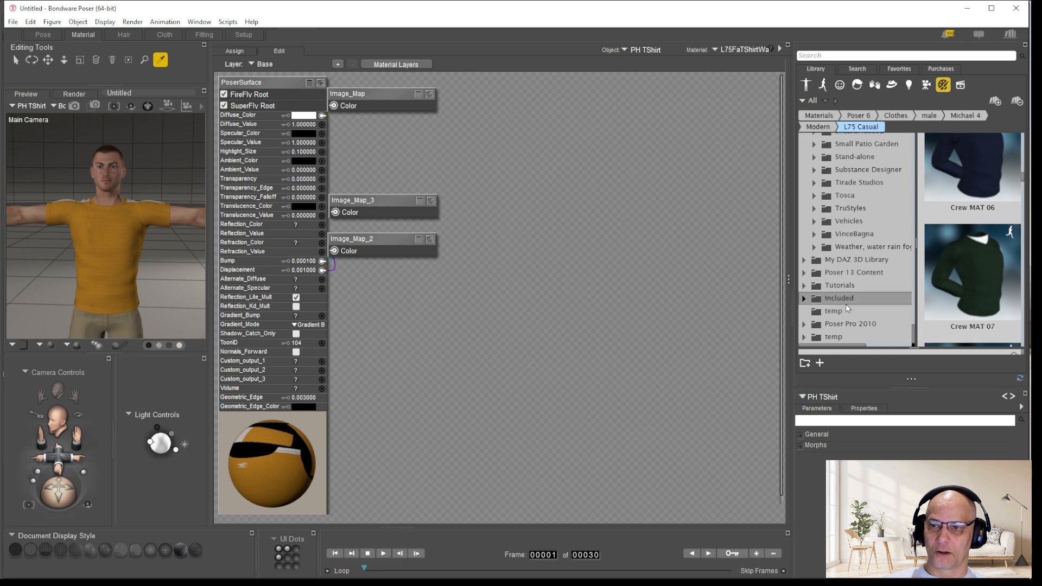
{"action": "left_click", "coordinate": [843, 313]}
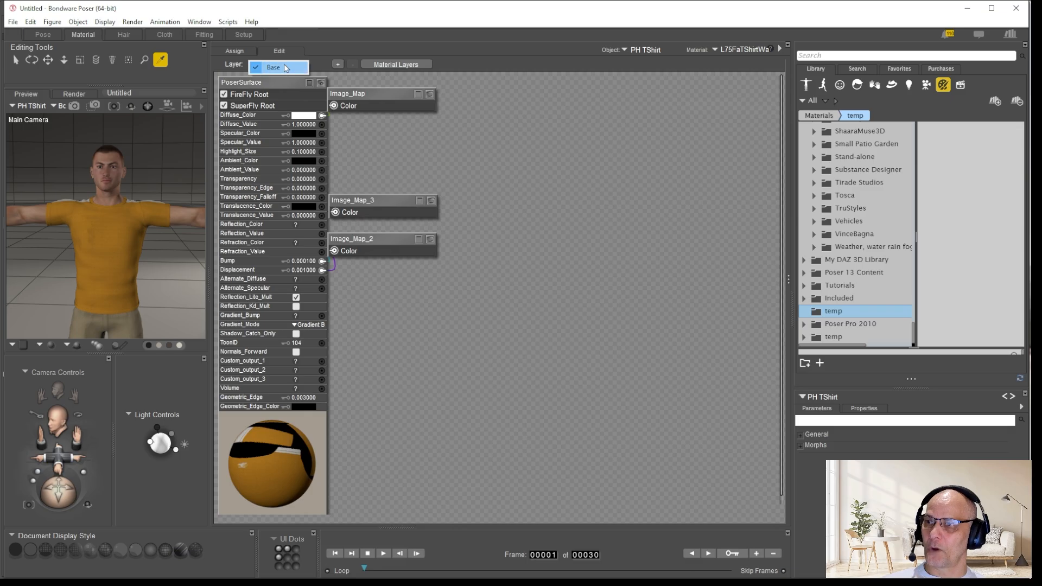
Rename Layer_1 of the L75FaTShirtChestFab material to Logo.
{"action": "left_click", "coordinate": [749, 50]}
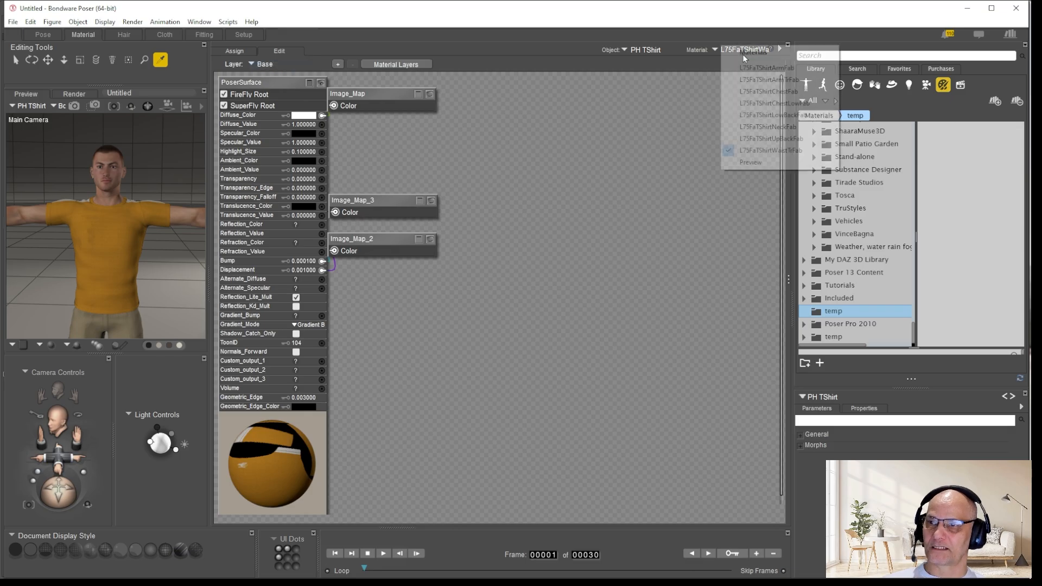
{"action": "left_click", "coordinate": [783, 91]}
{"action": "left_click", "coordinate": [265, 65]}
{"action": "left_click", "coordinate": [284, 78]}
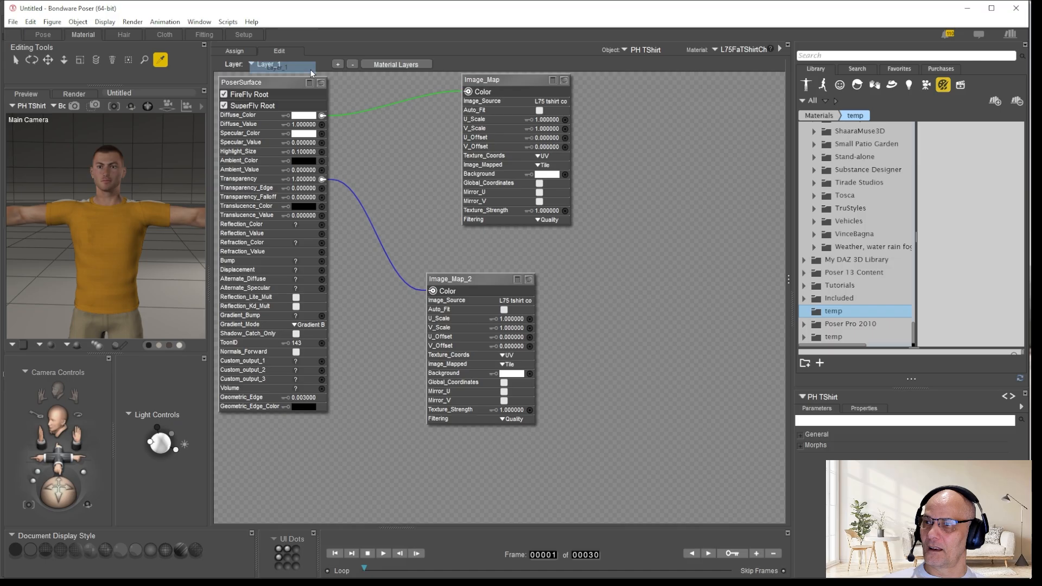
{"action": "left_click", "coordinate": [282, 65]}
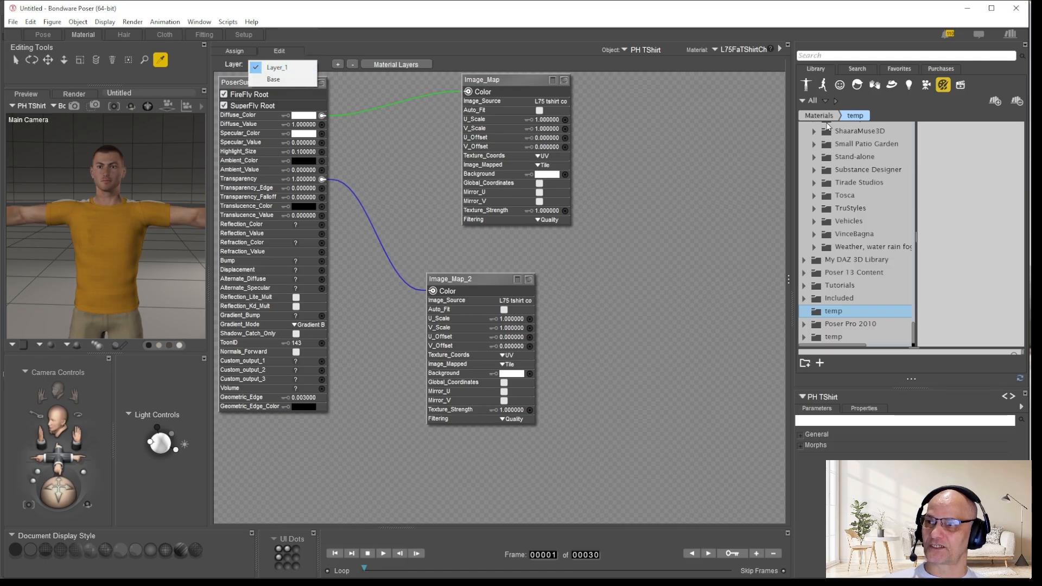
{"action": "left_click", "coordinate": [282, 64]}
{"action": "left_click", "coordinate": [274, 63]}
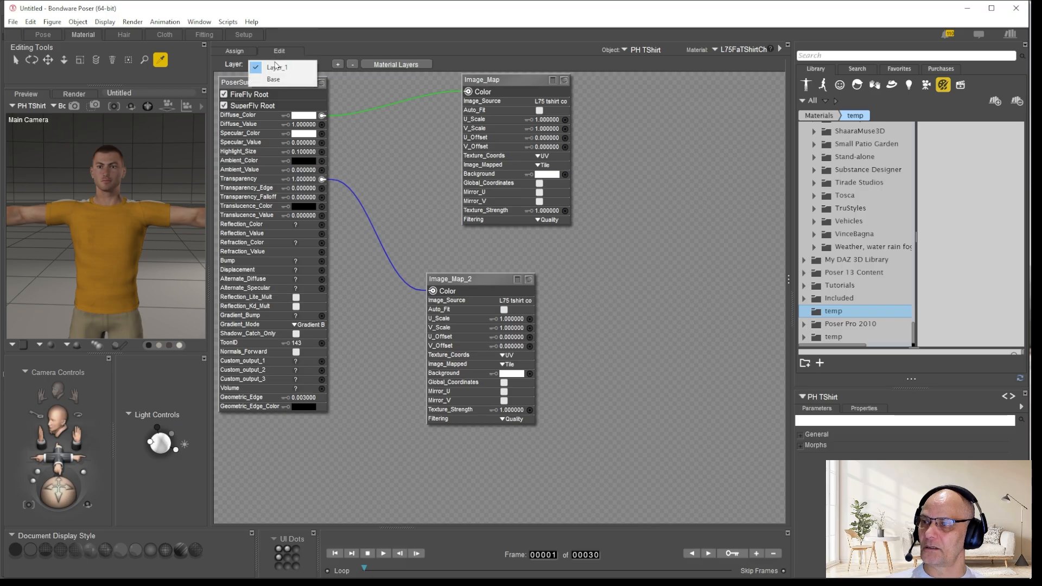
{"action": "left_click", "coordinate": [276, 66]}
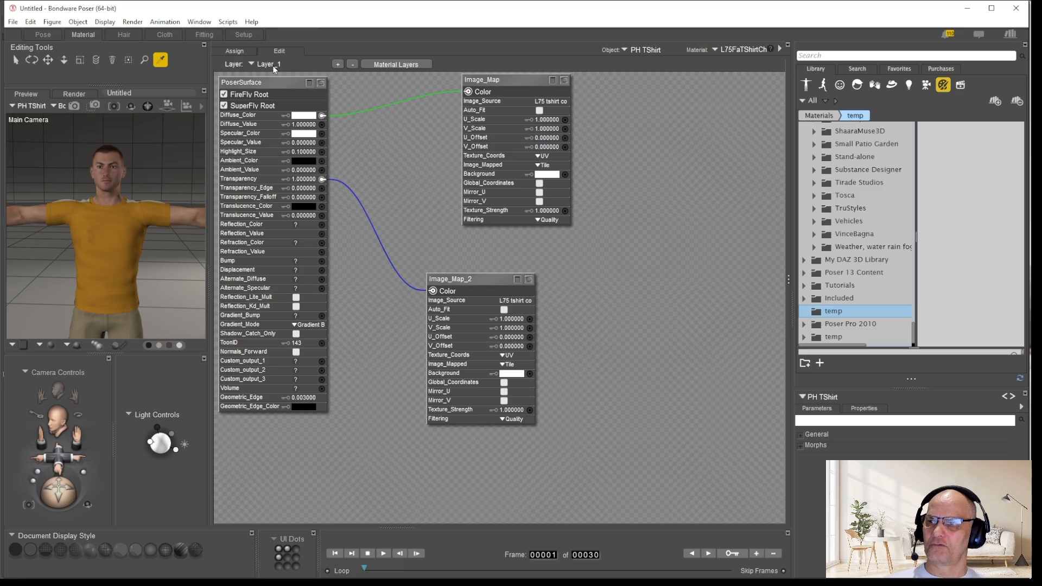
{"action": "left_click", "coordinate": [392, 65]}
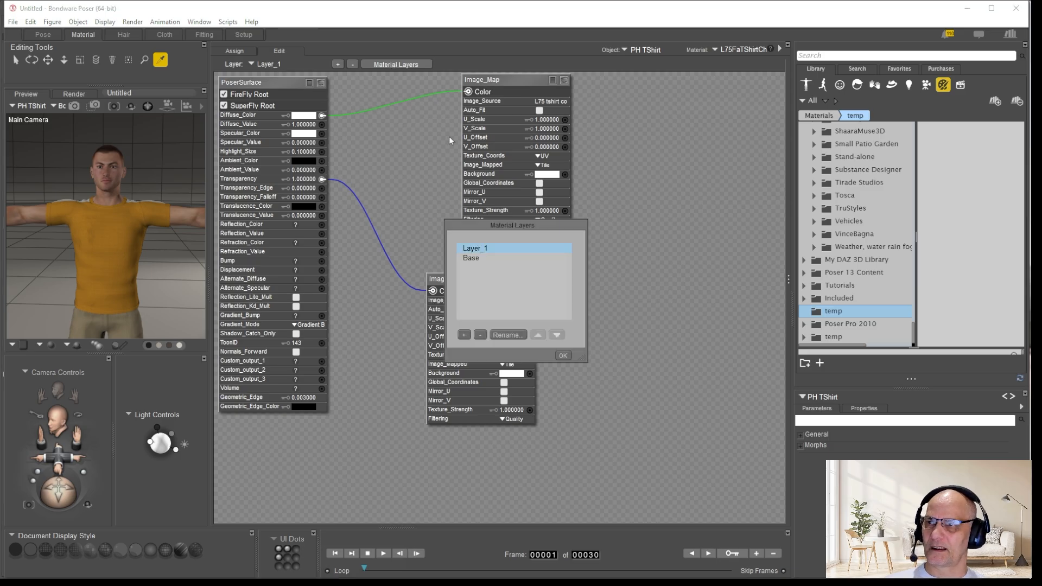
{"action": "left_click", "coordinate": [510, 338]}
{"action": "type", "text": "Lof"}
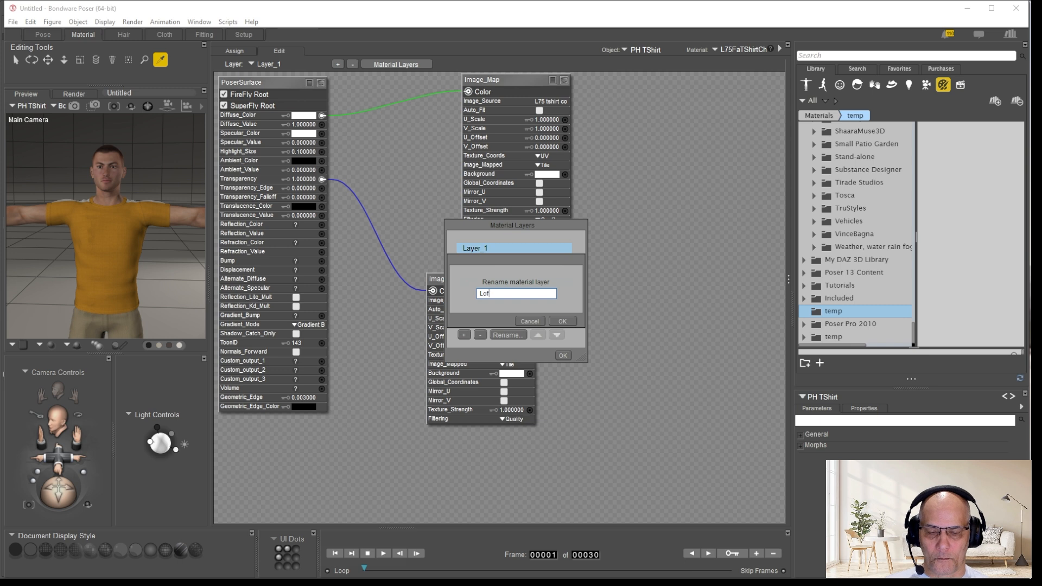
{"action": "type", "text": "o"}
{"action": "key", "text": "Return"}
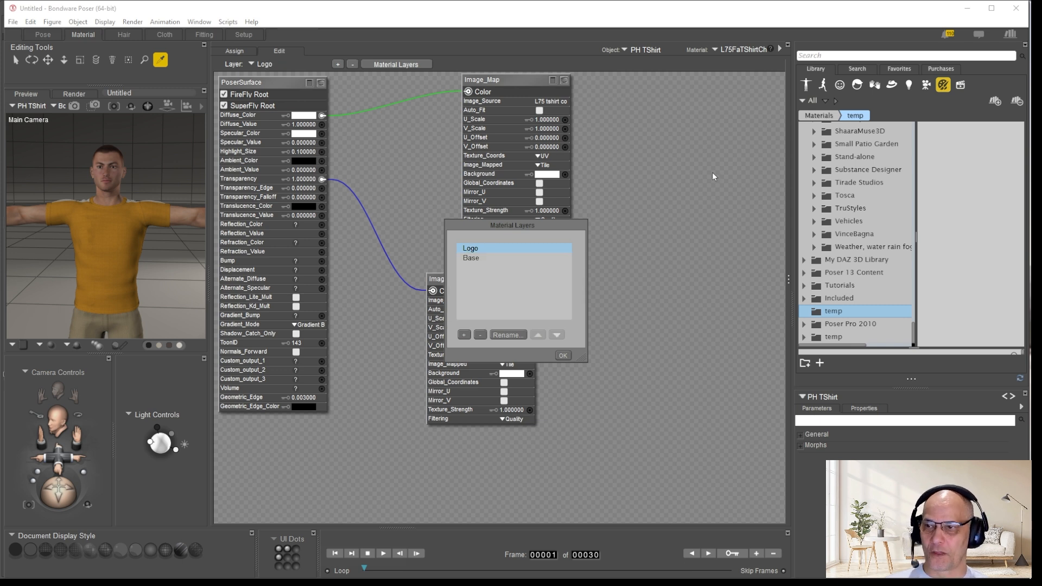
{"action": "left_click", "coordinate": [563, 356]}
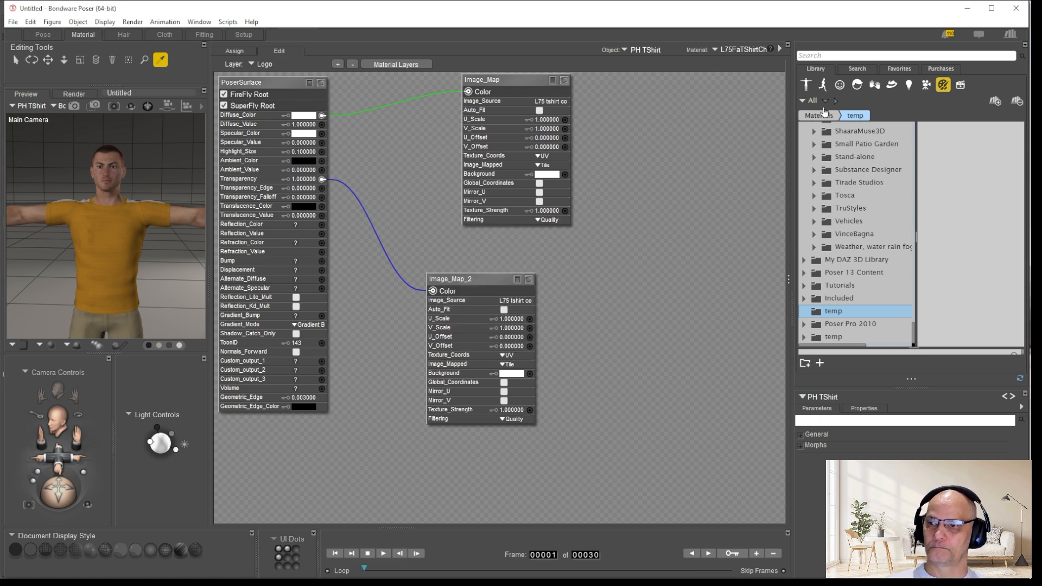
Rename Layer_1 of the L75FaTShirtChestLowFab material to Logo.
{"action": "left_click", "coordinate": [734, 49]}
{"action": "left_click", "coordinate": [760, 103]}
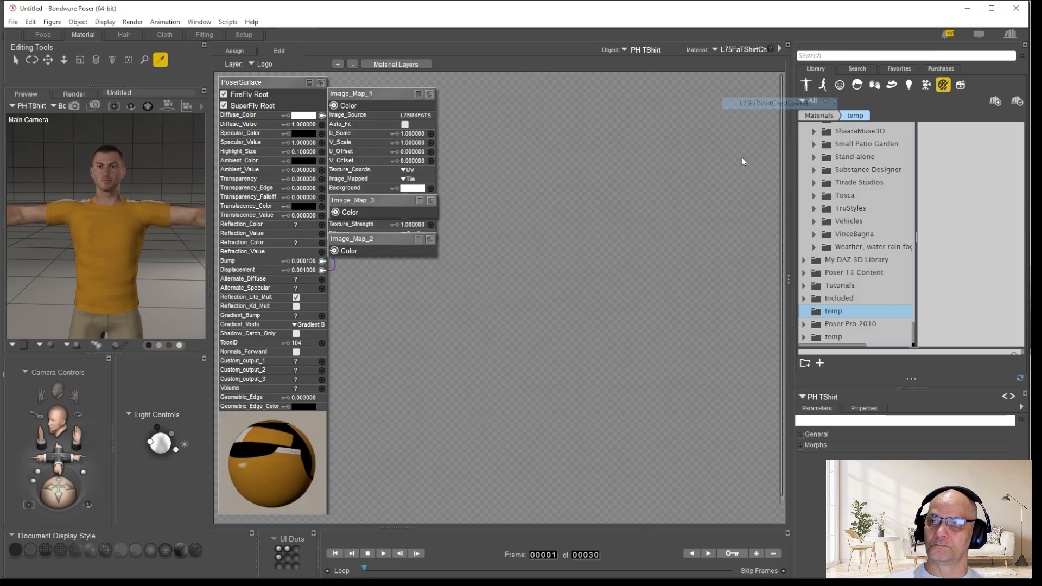
{"action": "left_click", "coordinate": [408, 66]}
{"action": "left_click", "coordinate": [482, 249]}
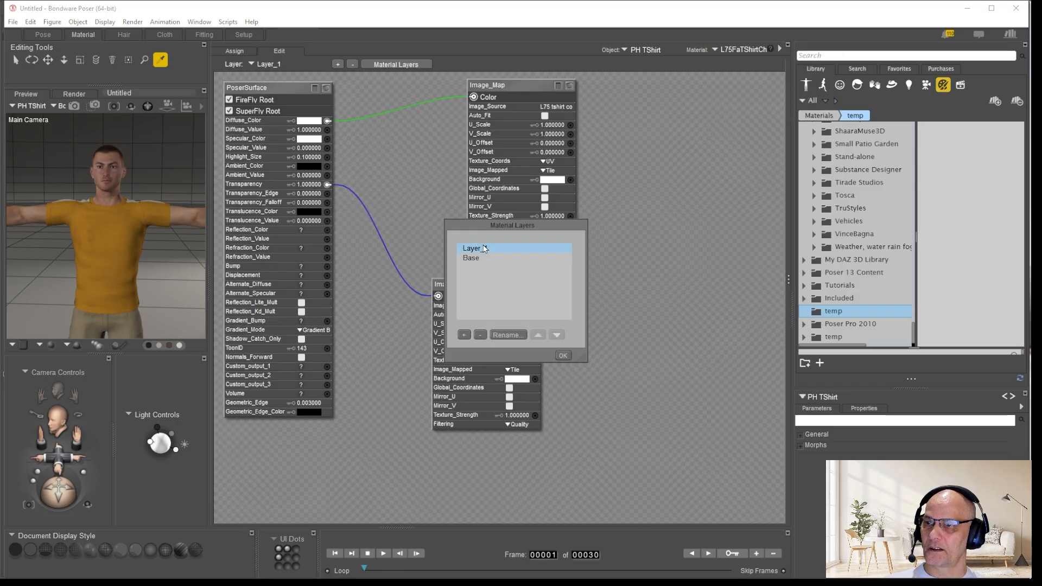
{"action": "left_click", "coordinate": [509, 334]}
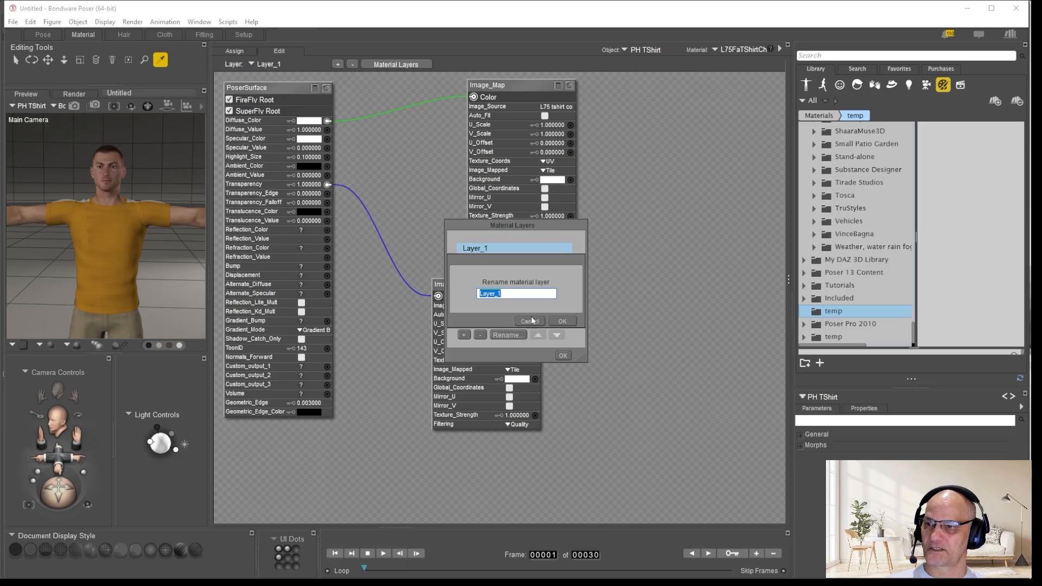
{"action": "type", "text": "Logo"}
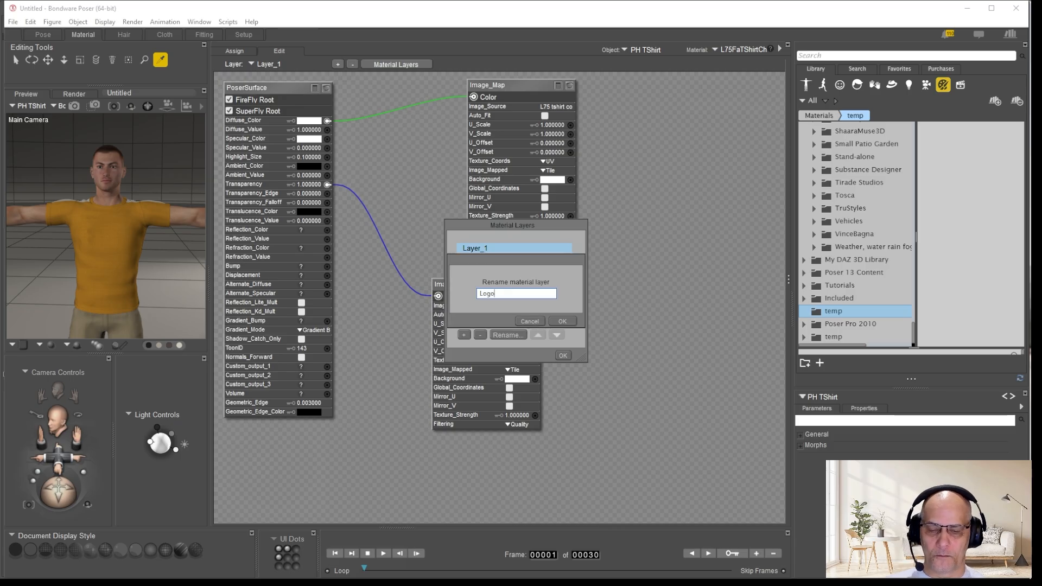
{"action": "key", "text": "Return"}
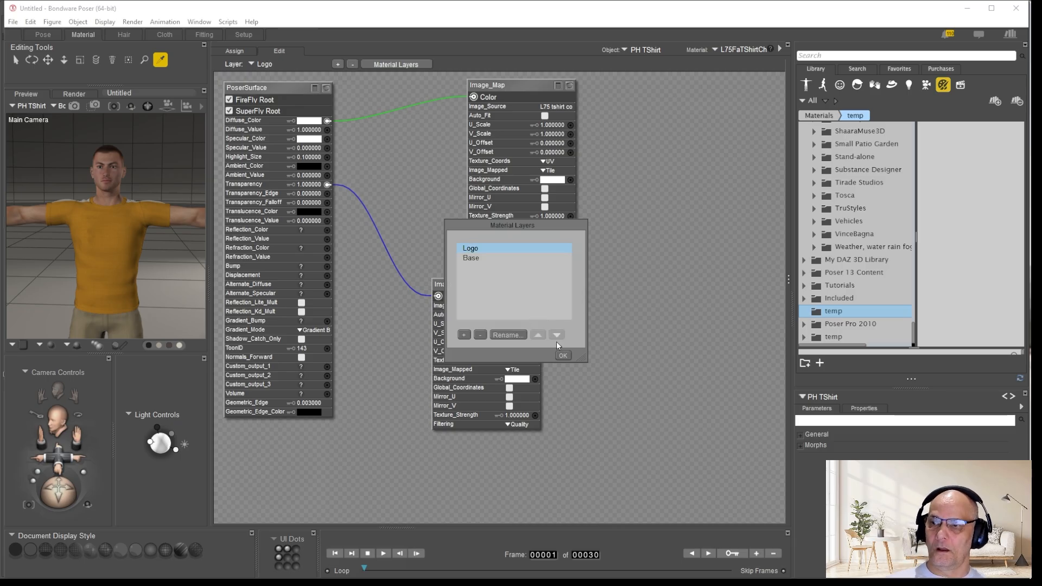
{"action": "left_click", "coordinate": [564, 356]}
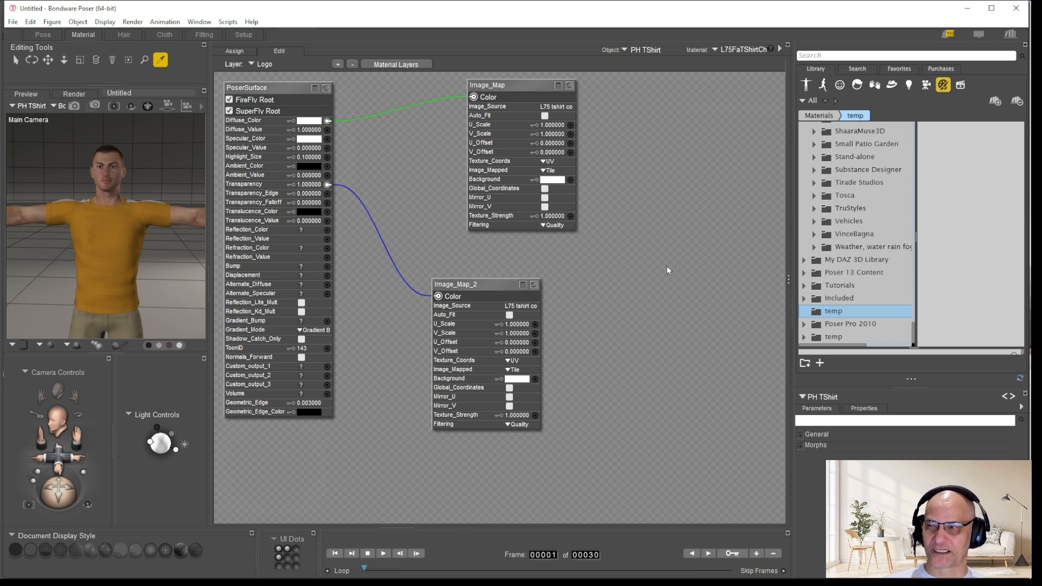
Save a Material Layers set named Logo to the temp folder, including the Logo layers of both chest materials.
{"action": "left_click", "coordinate": [820, 363]}
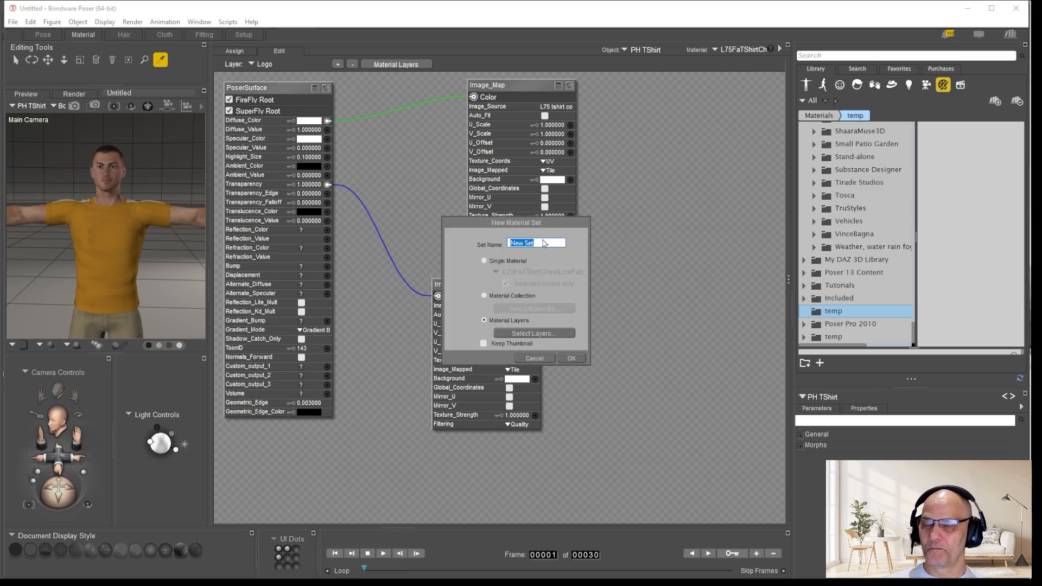
{"action": "type", "text": "Logo"}
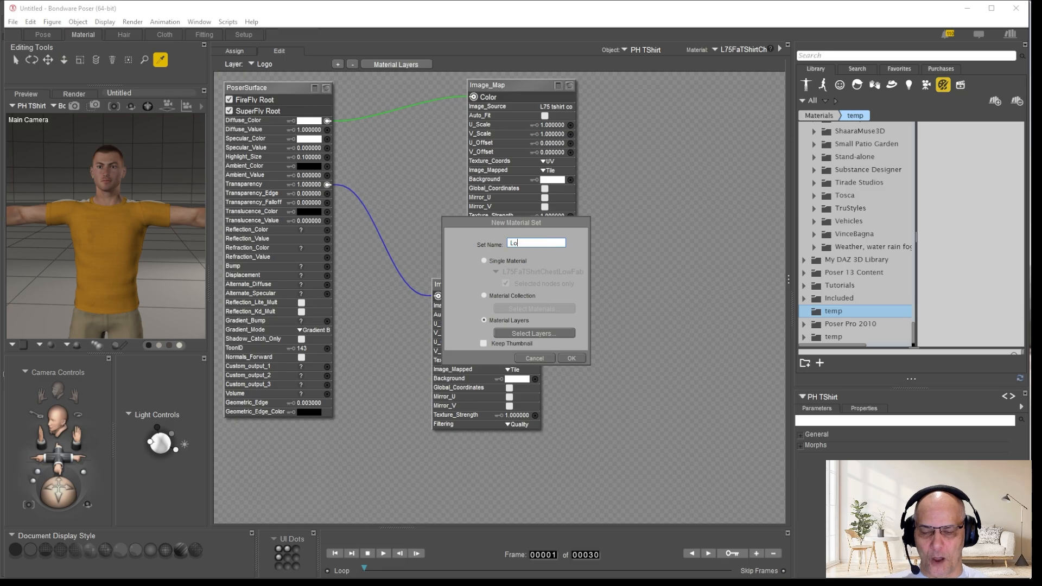
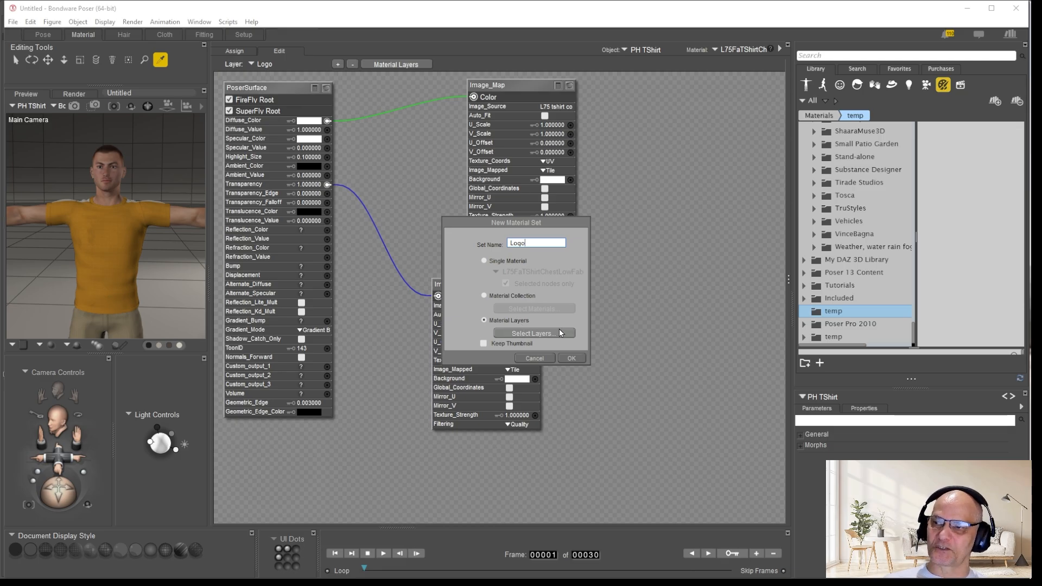
{"action": "left_click", "coordinate": [546, 333]}
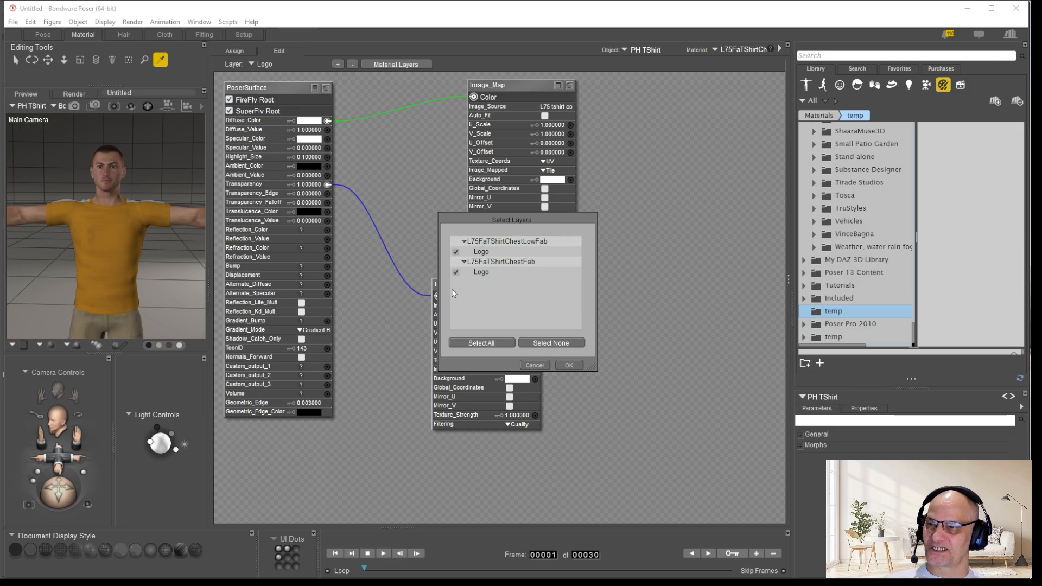
{"action": "left_click", "coordinate": [566, 365]}
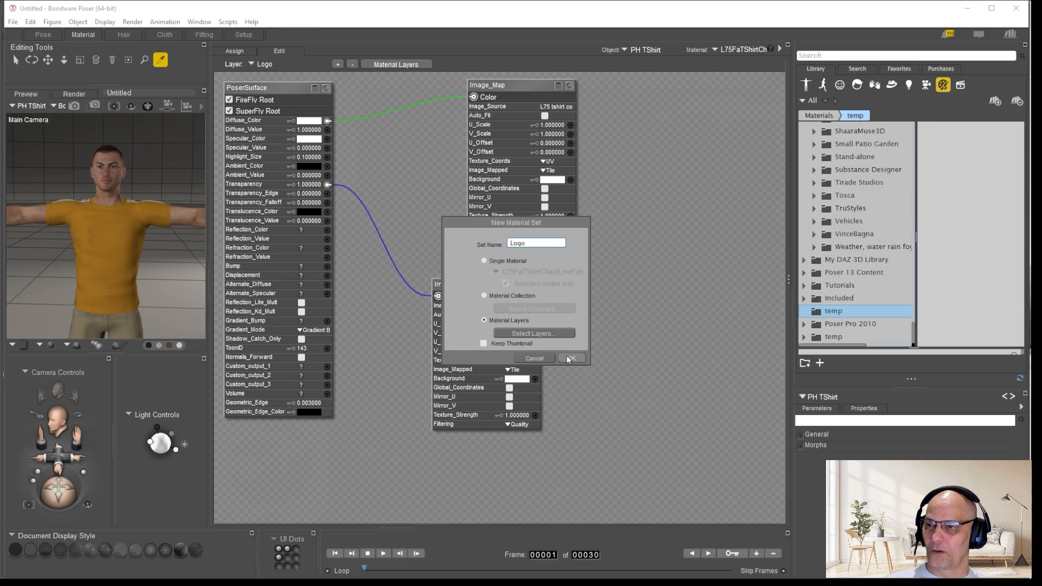
{"action": "left_click", "coordinate": [567, 356]}
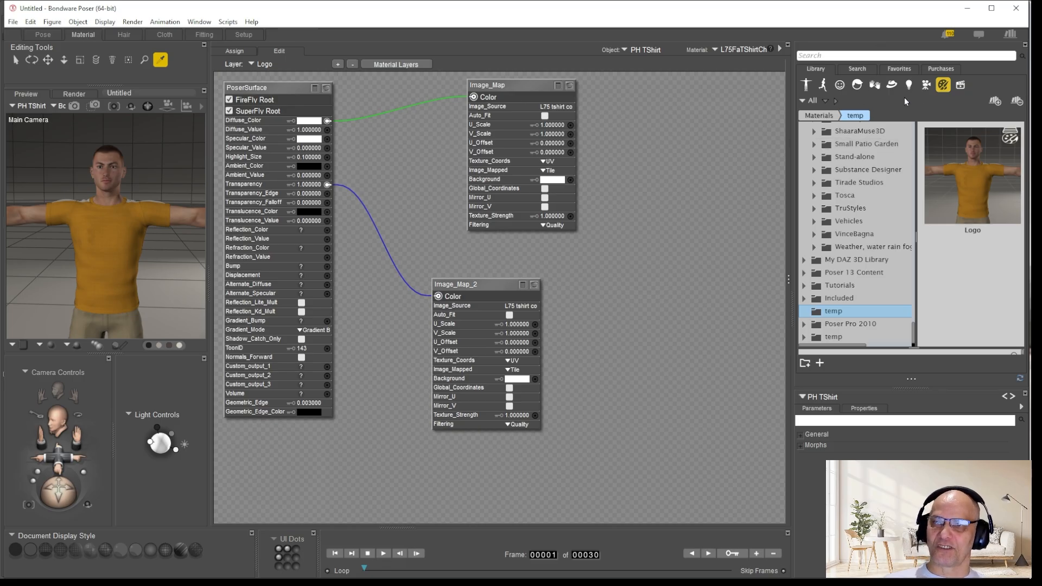
Apply the TShirt MAT 03 material from the L75 Casual folder to the T-shirt and check its material layers.
{"action": "scroll", "coordinate": [863, 206], "scroll_direction": "up", "scroll_amount": 4}
{"action": "scroll", "coordinate": [863, 206], "scroll_direction": "down", "scroll_amount": 10}
{"action": "scroll", "coordinate": [878, 293], "scroll_direction": "up", "scroll_amount": 8}
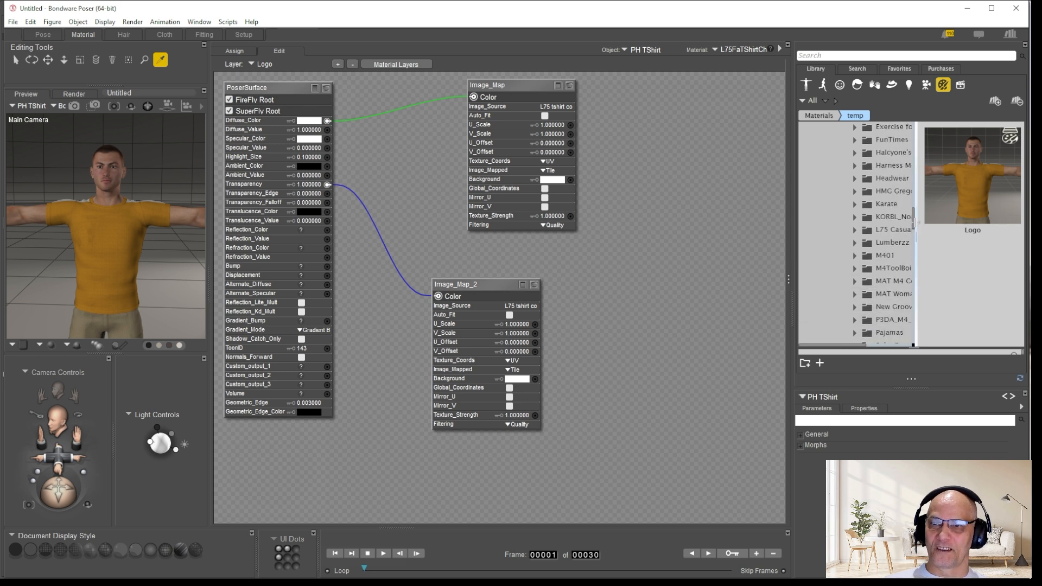
{"action": "left_click", "coordinate": [900, 230]}
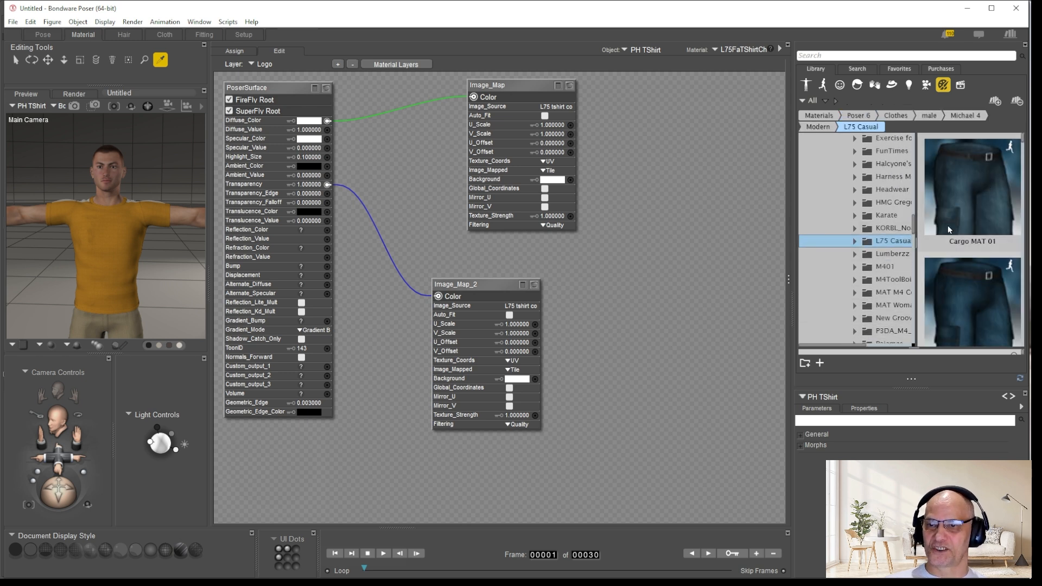
{"action": "scroll", "coordinate": [948, 226], "scroll_direction": "down", "scroll_amount": 8}
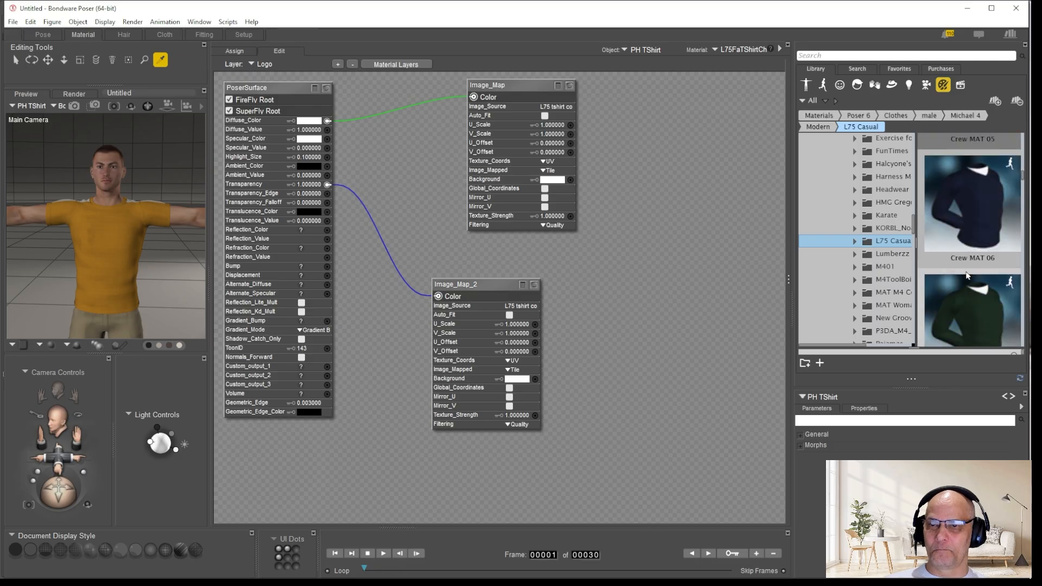
{"action": "scroll", "coordinate": [963, 277], "scroll_direction": "down", "scroll_amount": 8}
{"action": "left_click_drag", "start_coordinate": [1023, 204], "coordinate": [1026, 266]}
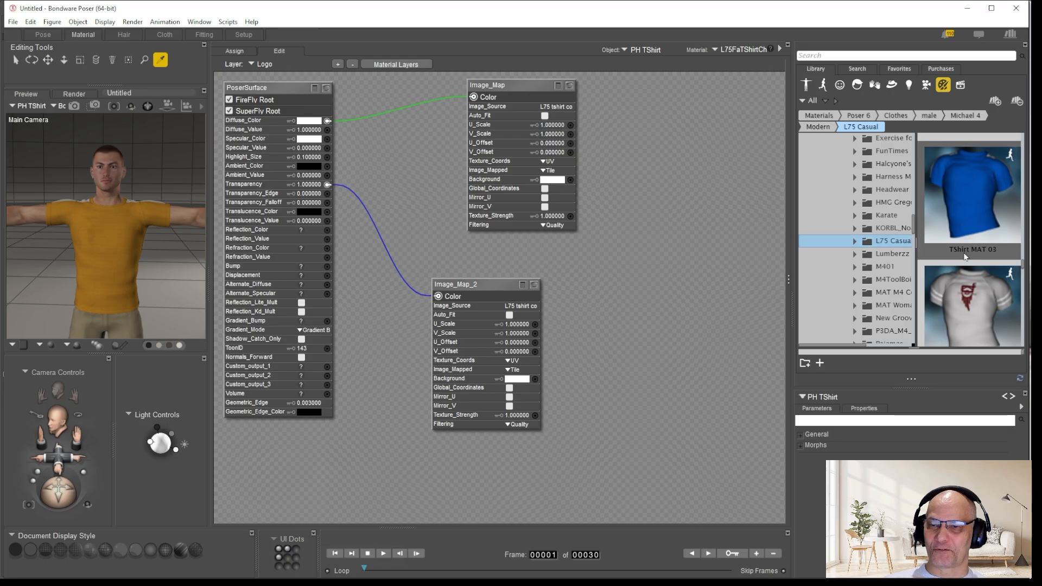
{"action": "left_click_drag", "start_coordinate": [976, 196], "coordinate": [126, 223]}
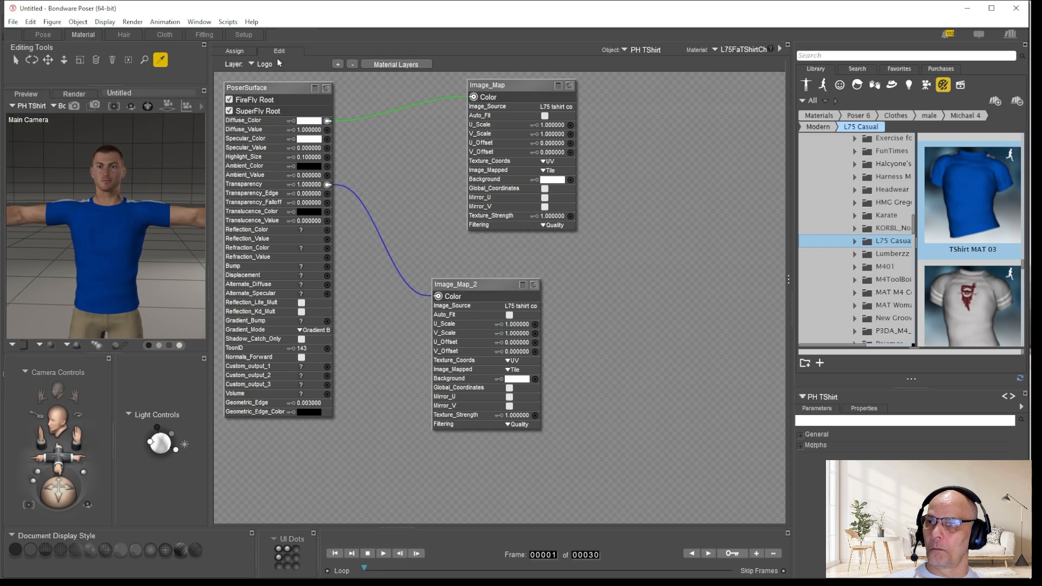
{"action": "left_click", "coordinate": [397, 65]}
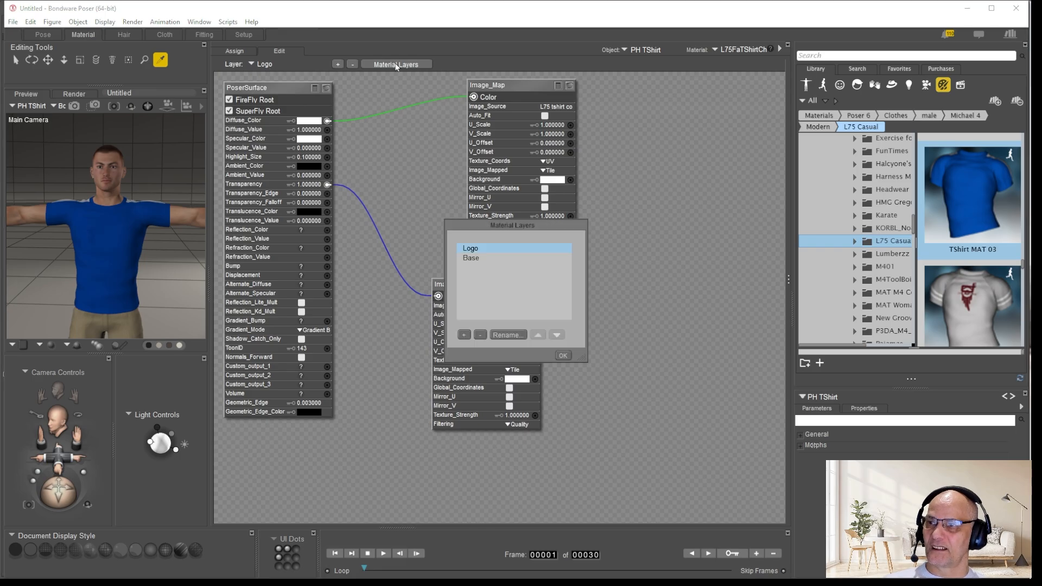
{"action": "left_click", "coordinate": [563, 355]}
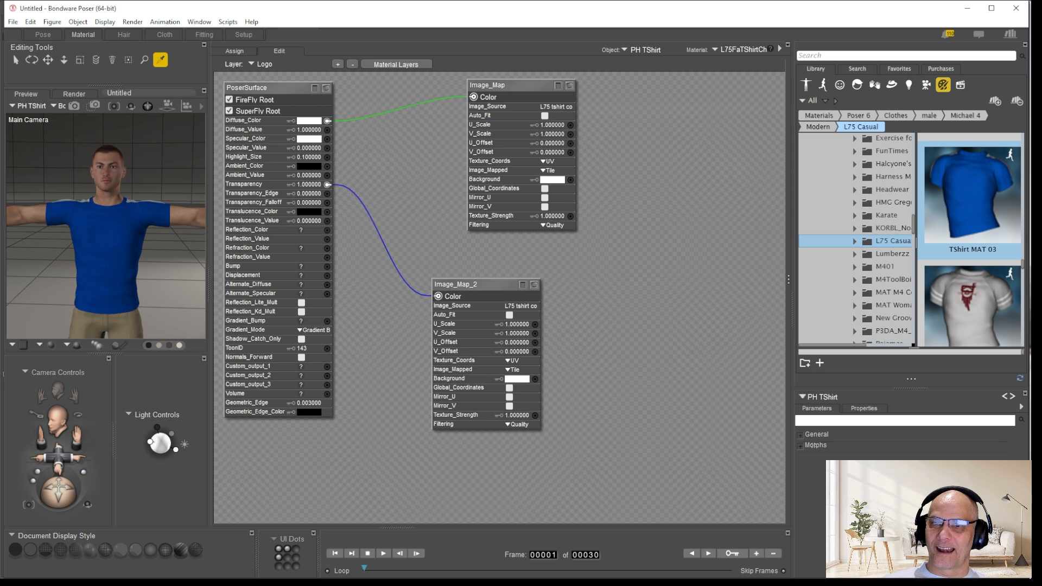
Select the saved Logo set in the temp folder of the materials library and render the figure in the T-shirt.
{"action": "scroll", "coordinate": [1024, 266], "scroll_direction": "down", "scroll_amount": 5}
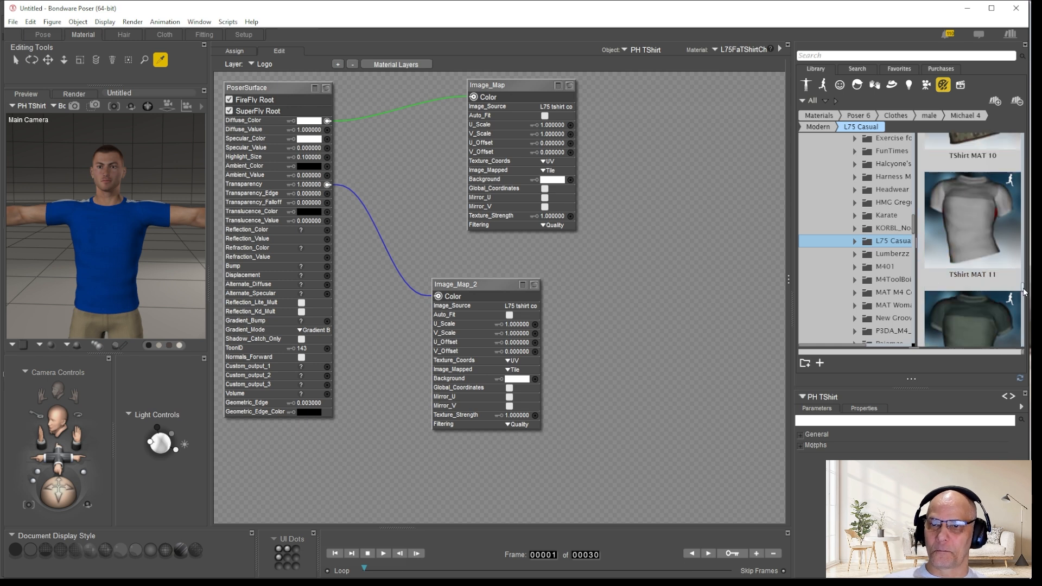
{"action": "left_click_drag", "start_coordinate": [914, 226], "coordinate": [913, 362]}
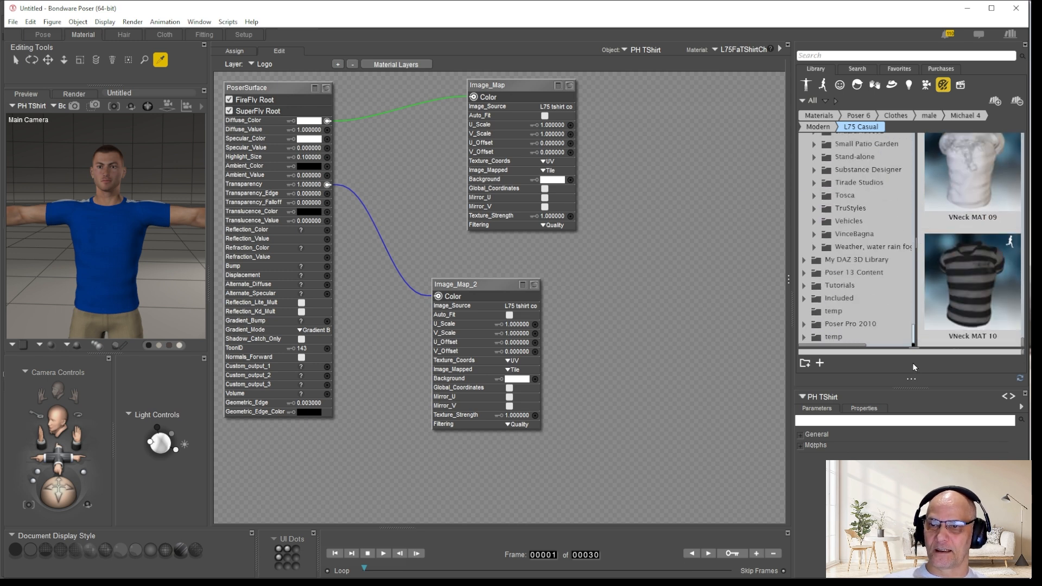
{"action": "left_click", "coordinate": [823, 311]}
{"action": "left_click", "coordinate": [962, 184]}
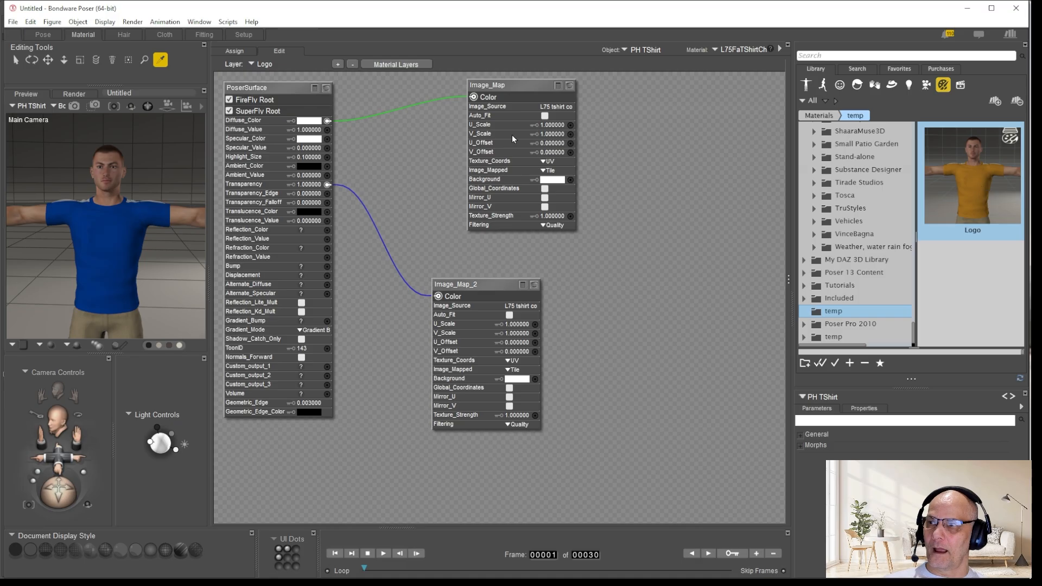
{"action": "left_click", "coordinate": [165, 109]}
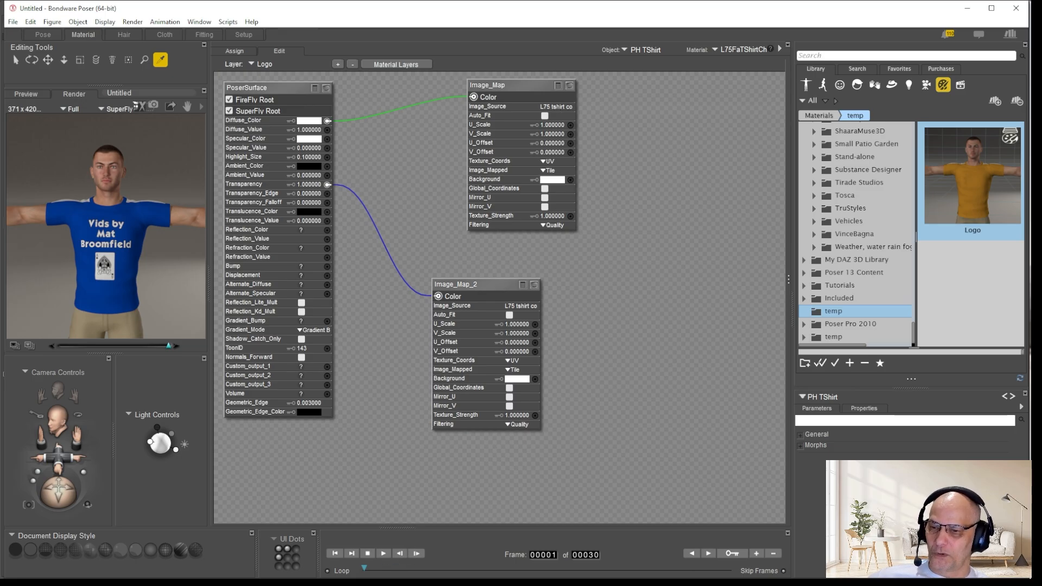
Switch to the Pose room, hide the PH TShirt figure and select the Michael 4 chest.
{"action": "left_click", "coordinate": [43, 35]}
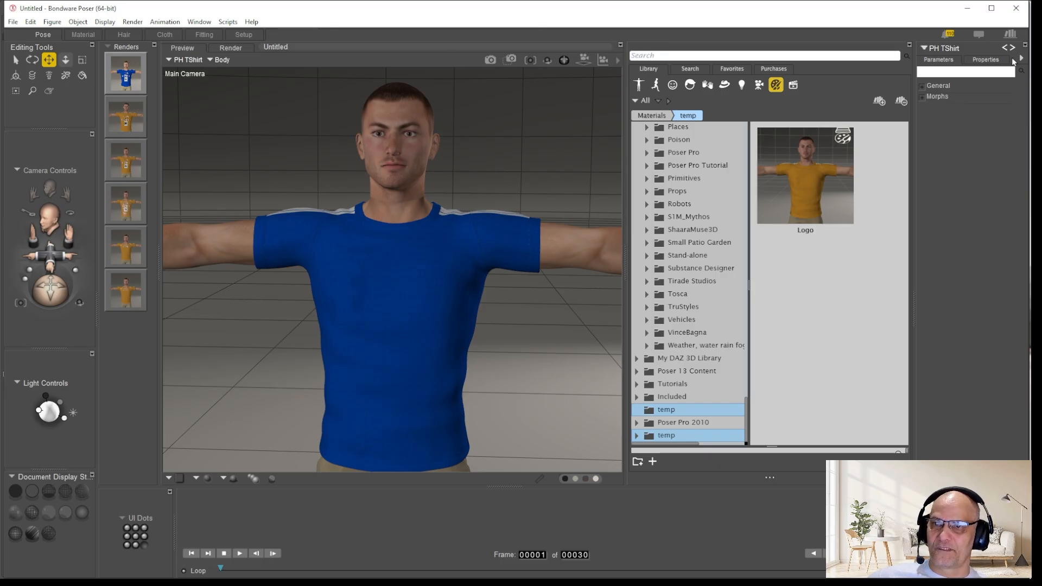
{"action": "left_click", "coordinate": [992, 60]}
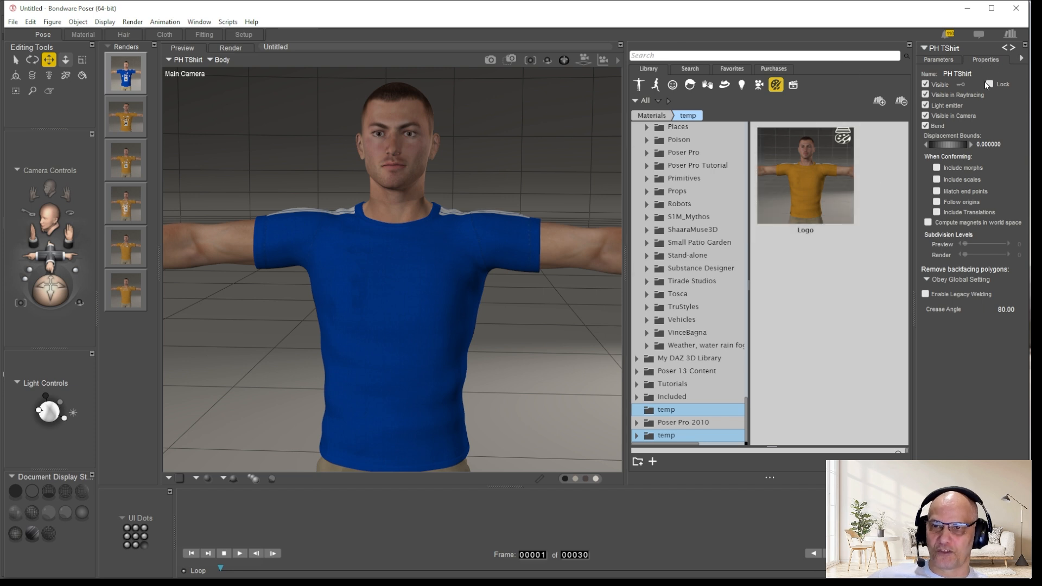
{"action": "left_click", "coordinate": [925, 84]}
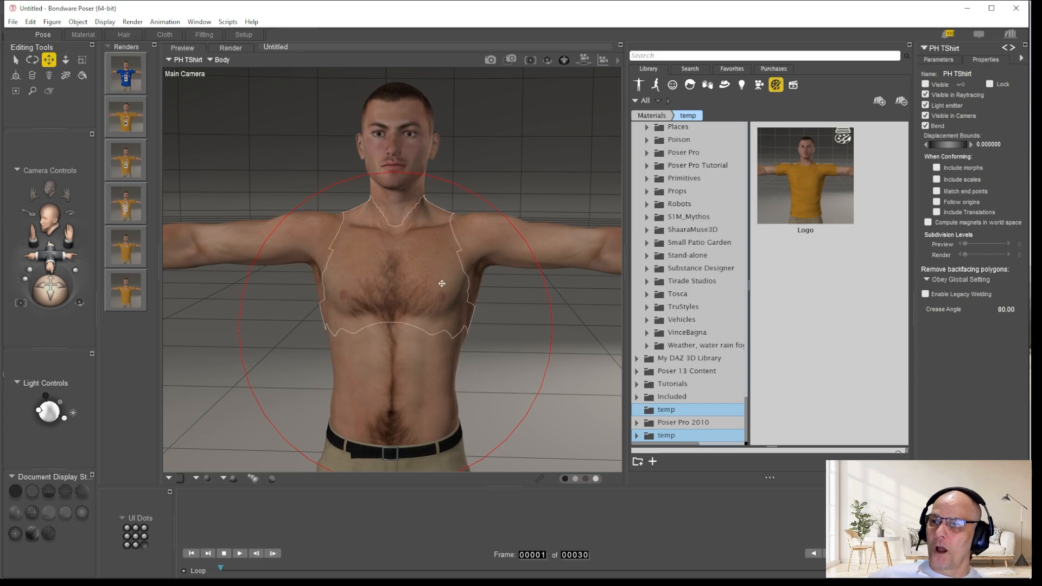
{"action": "left_click", "coordinate": [442, 278]}
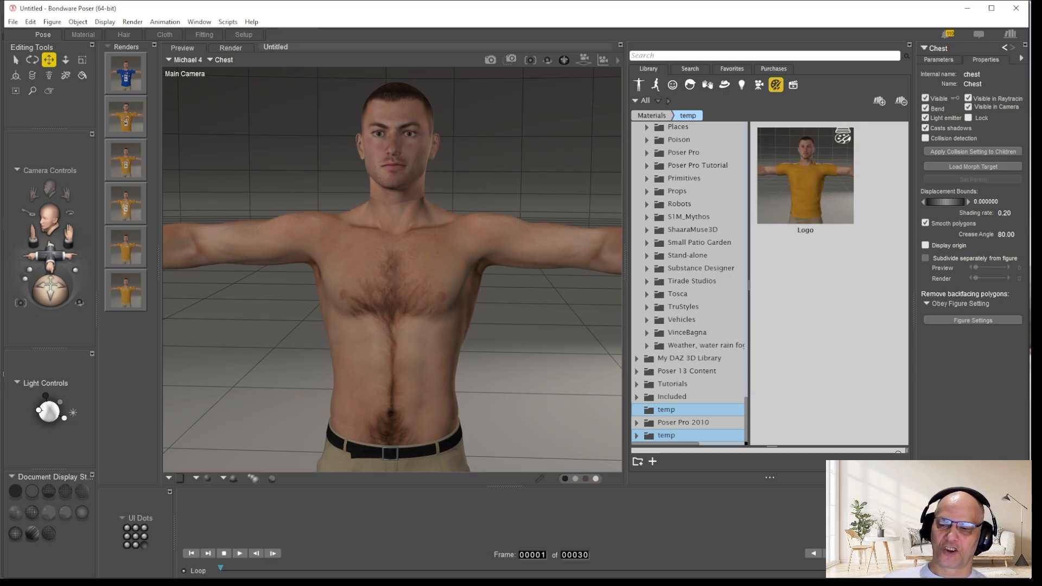
Preview the M4Hi_malebody texture in File Explorer and bring up M4JeremyRRLimbsM.jpg in Photoshop.
{"action": "key", "text": "alt+Tab"}
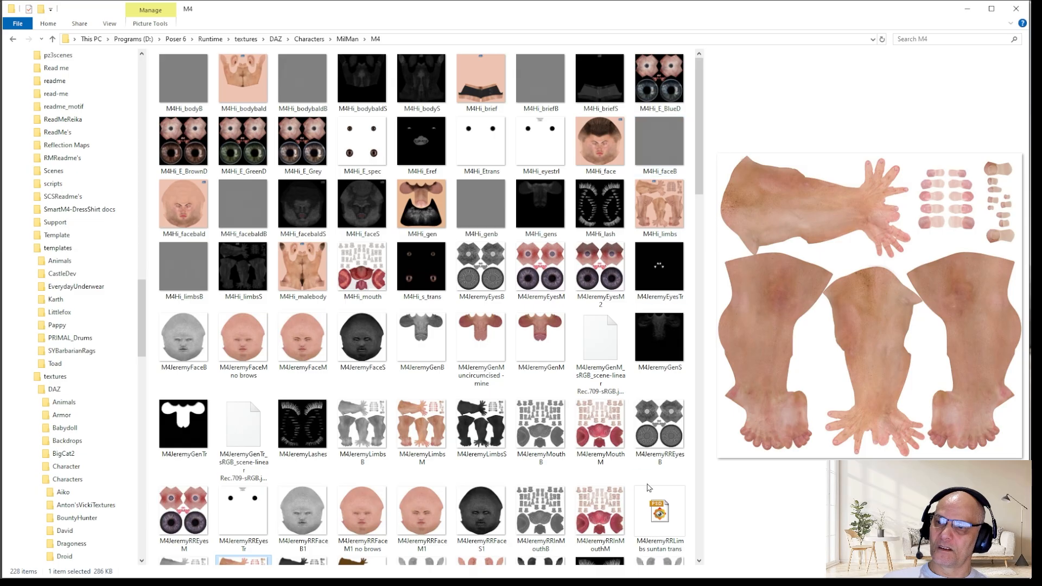
{"action": "left_click", "coordinate": [302, 266]}
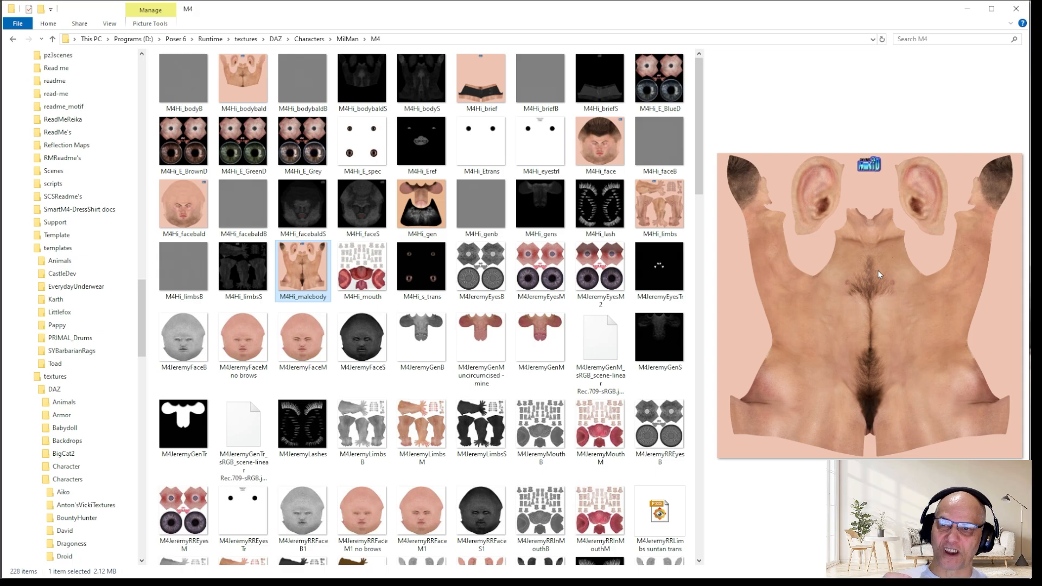
{"action": "key", "text": "alt+Tab"}
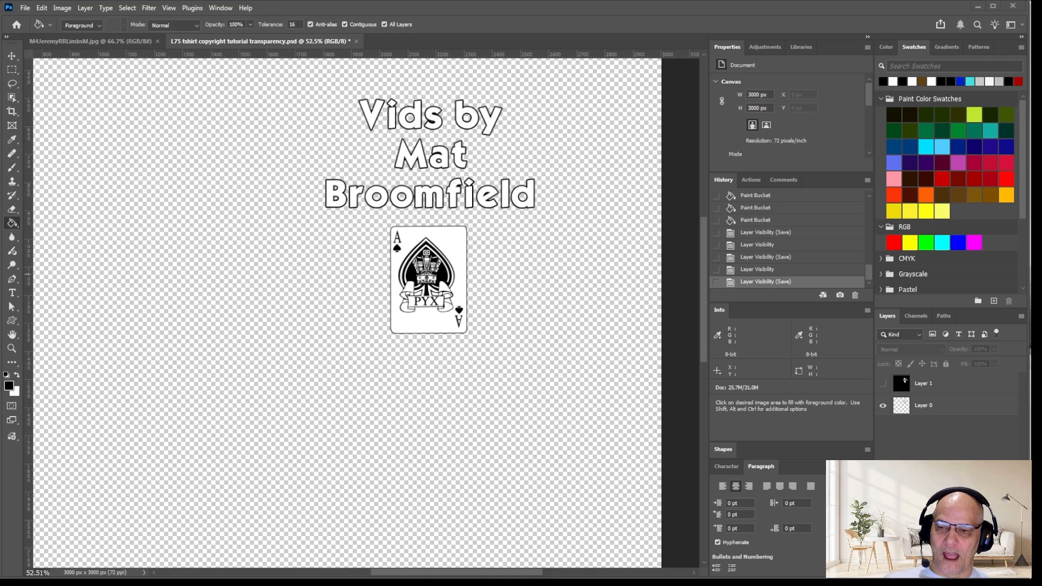
{"action": "left_click", "coordinate": [103, 43]}
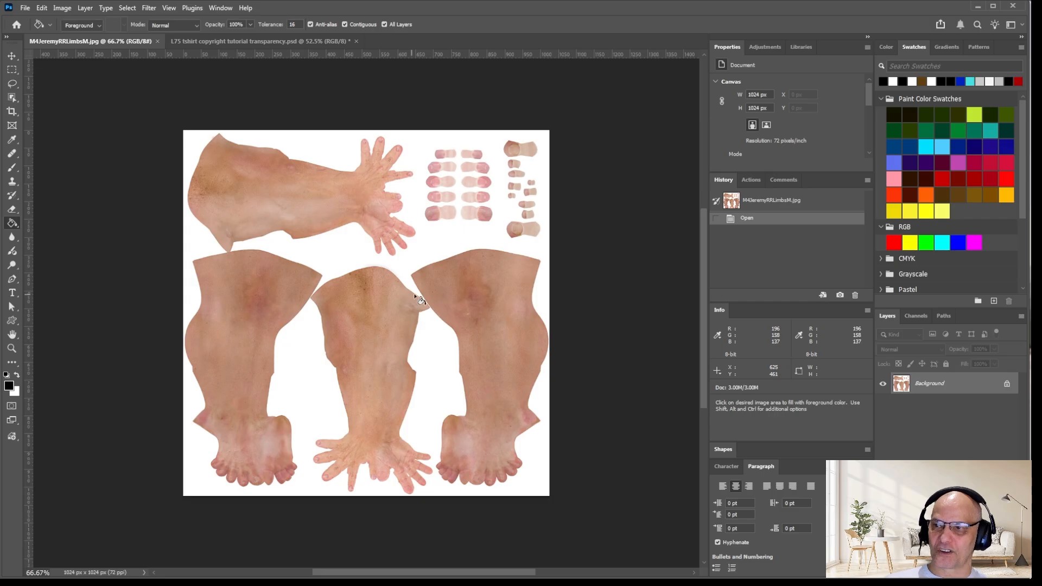
Activate the Move tool and examine the limb texture's skin areas up close and as a whole.
{"action": "left_click", "coordinate": [12, 56]}
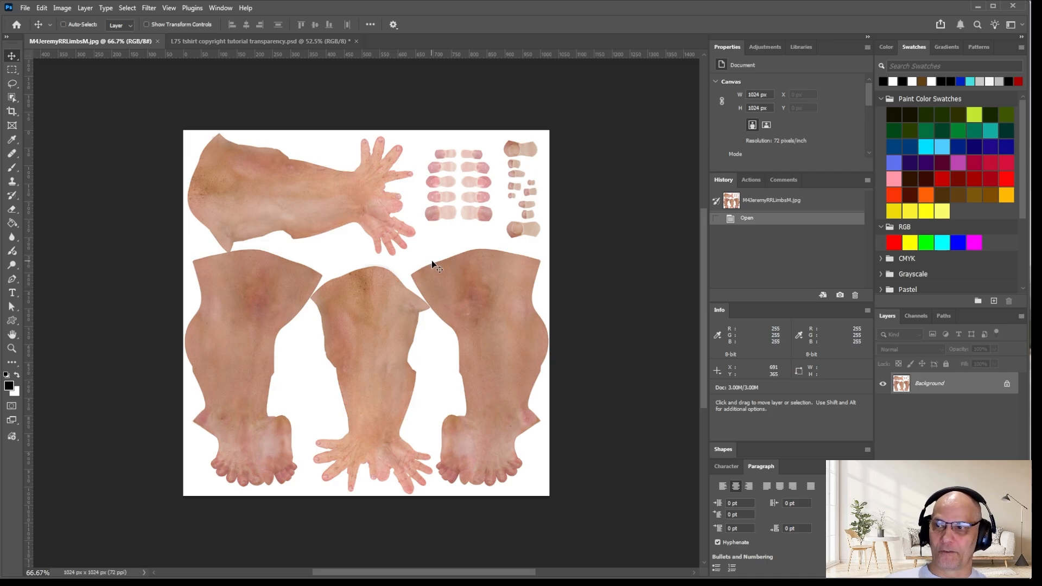
{"action": "scroll", "coordinate": [471, 289], "scroll_direction": "up", "scroll_amount": 3, "text": "alt"}
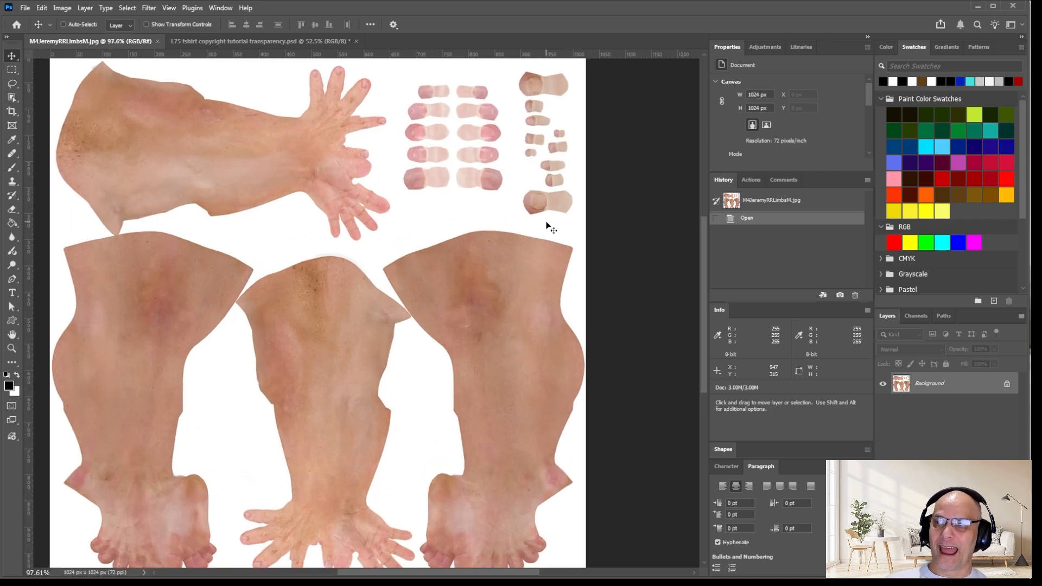
{"action": "scroll", "coordinate": [548, 255], "scroll_direction": "up", "scroll_amount": 2, "text": "alt"}
{"action": "scroll", "coordinate": [577, 293], "scroll_direction": "up", "scroll_amount": 2, "text": "alt"}
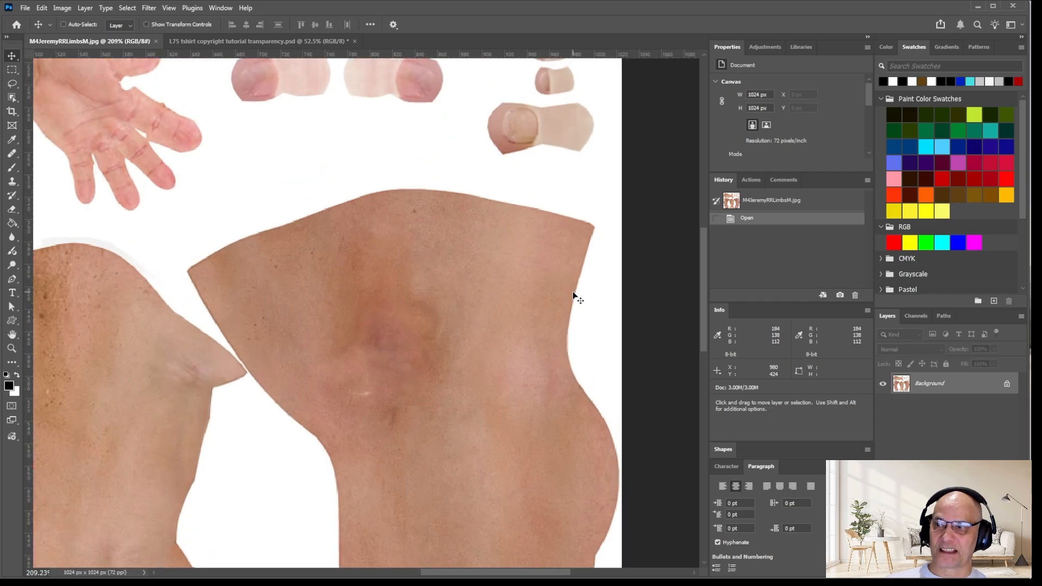
{"action": "scroll", "coordinate": [559, 290], "scroll_direction": "down", "scroll_amount": 6, "text": "alt"}
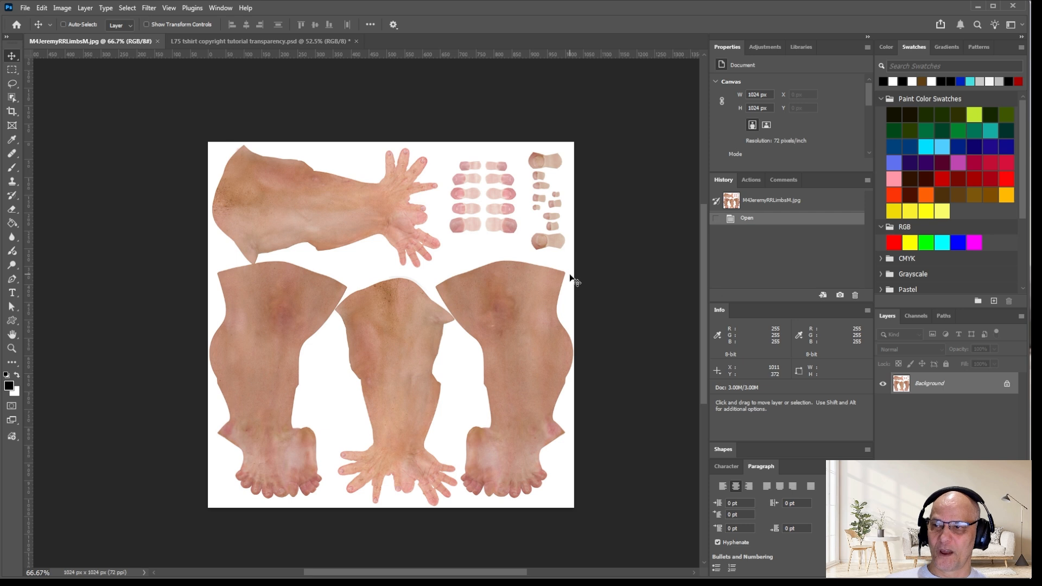
{"action": "scroll", "coordinate": [562, 282], "scroll_direction": "up", "scroll_amount": 3}
{"action": "scroll", "coordinate": [545, 297], "scroll_direction": "down", "scroll_amount": 4}
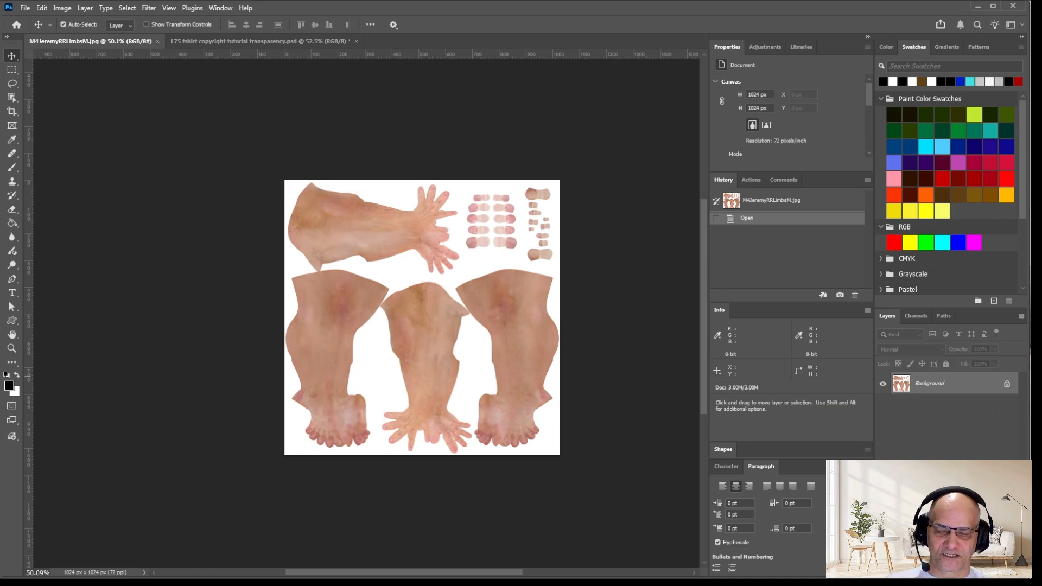
Try direct Levels and Hue/Saturation adjustments on the limb texture, with saturation at -2, and cancel both.
{"action": "key", "text": "ctrl+l"}
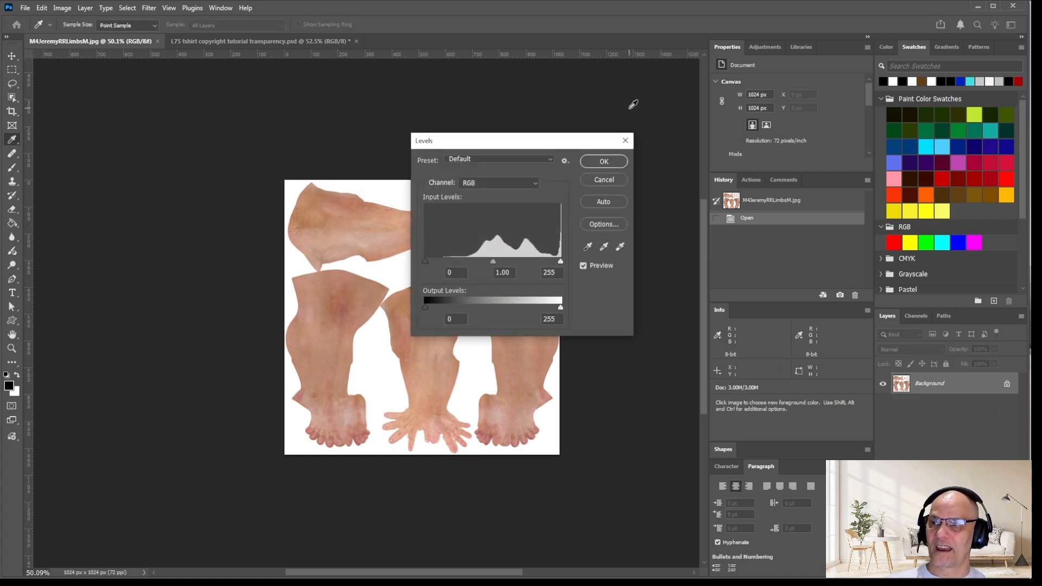
{"action": "left_click", "coordinate": [599, 182]}
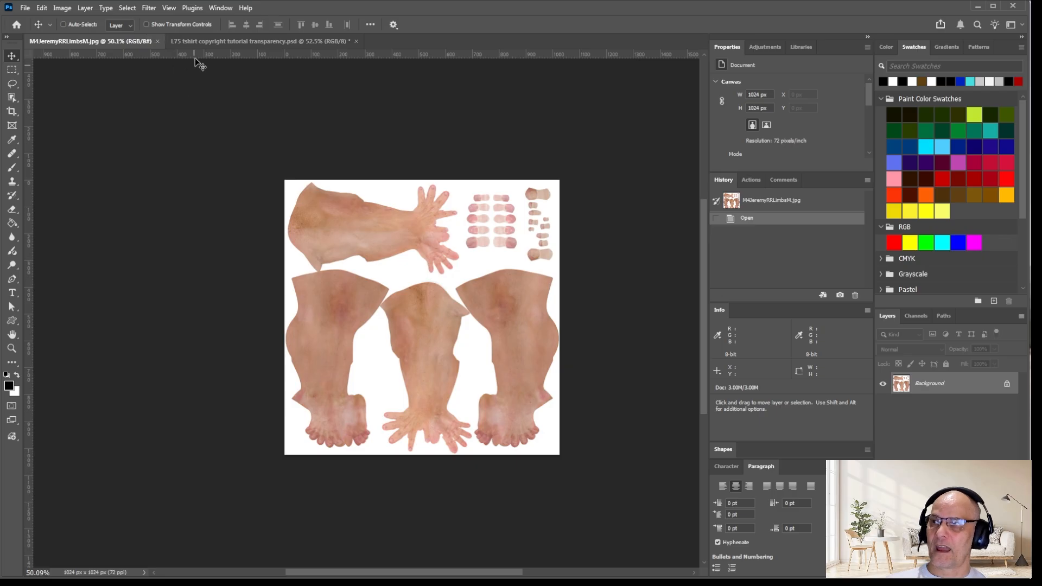
{"action": "key", "text": "ctrl+u"}
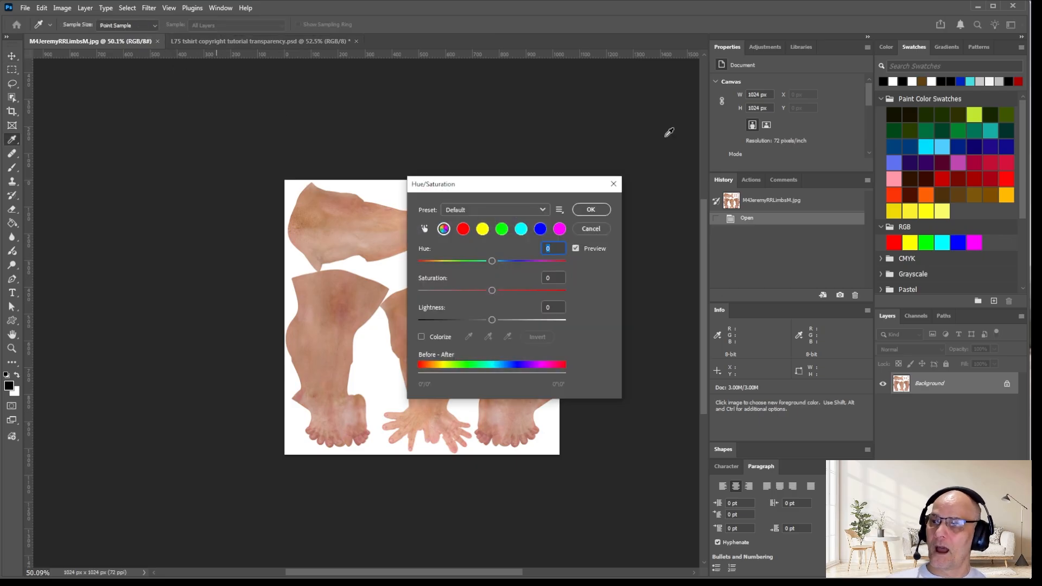
{"action": "mouse_move", "coordinate": [492, 291]}
{"action": "left_mouse_down"}
{"action": "mouse_move", "coordinate": [536, 291]}
{"action": "mouse_move", "coordinate": [517, 277]}
{"action": "mouse_move", "coordinate": [480, 278]}
{"action": "mouse_move", "coordinate": [490, 285]}
{"action": "left_mouse_up"}
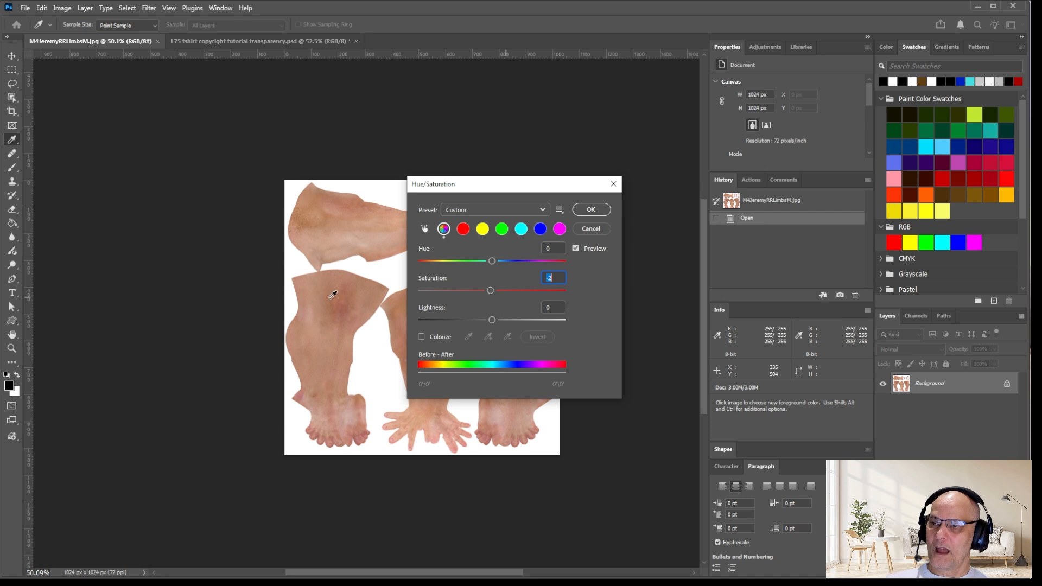
{"action": "left_click", "coordinate": [596, 230]}
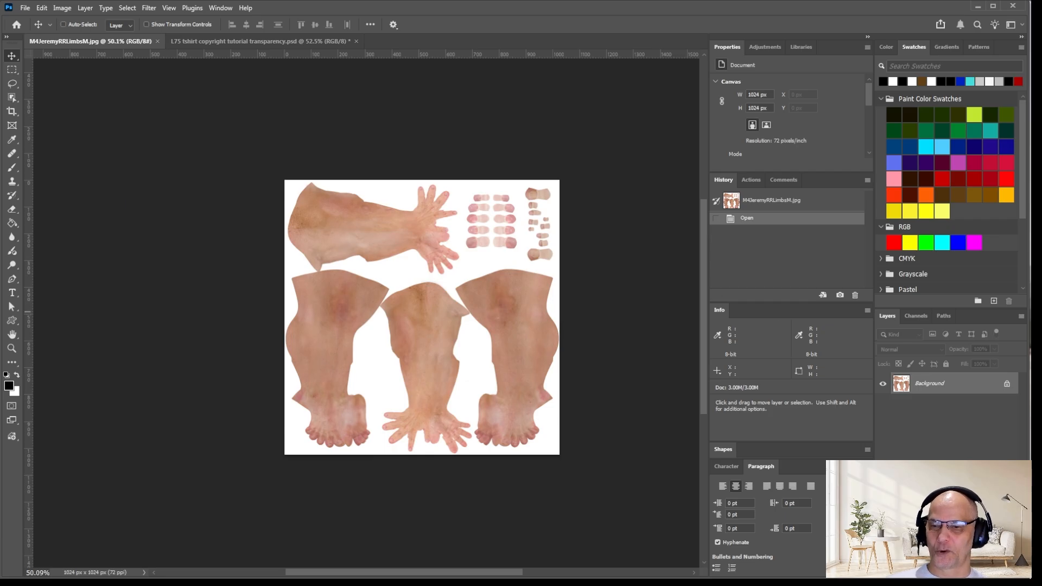
Try a Hue/Saturation adjustment layer with saturation -44 above the limb texture's Background layer, and undo both the change and the layer.
{"action": "left_click", "coordinate": [963, 571]}
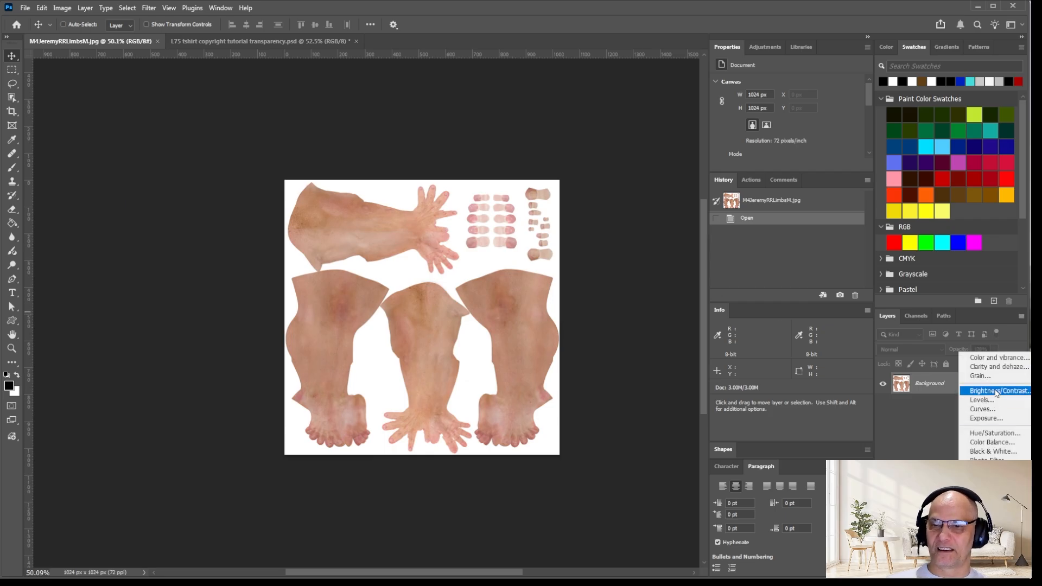
{"action": "left_click", "coordinate": [995, 433]}
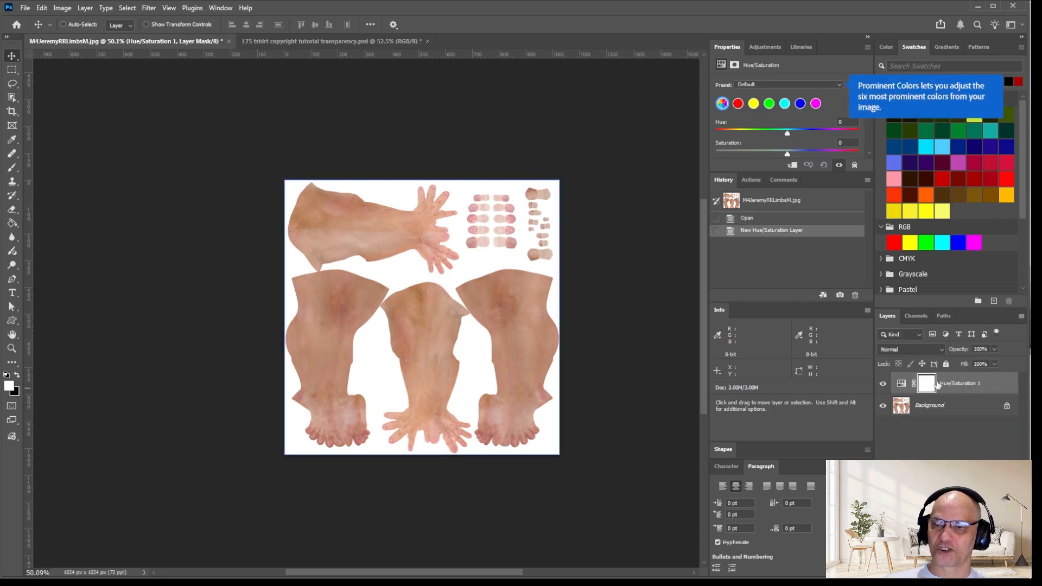
{"action": "left_click", "coordinate": [933, 391]}
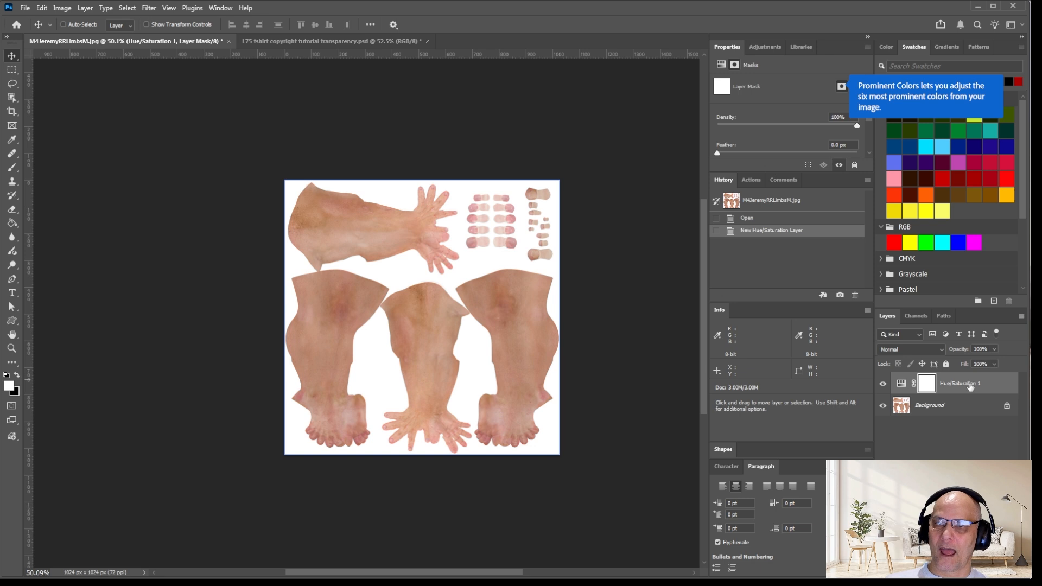
{"action": "left_click", "coordinate": [970, 386]}
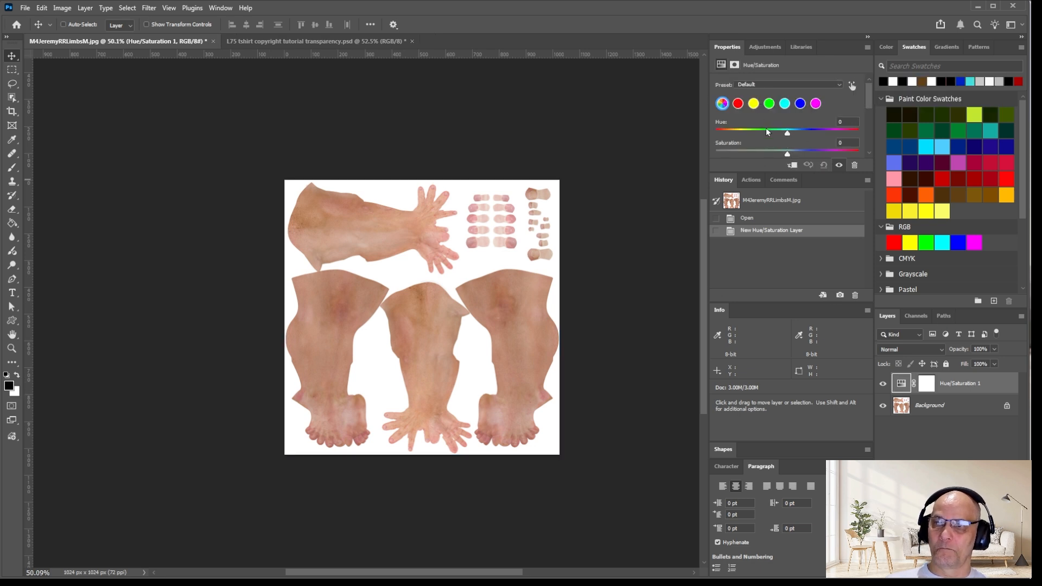
{"action": "left_click_drag", "start_coordinate": [788, 155], "coordinate": [755, 155]}
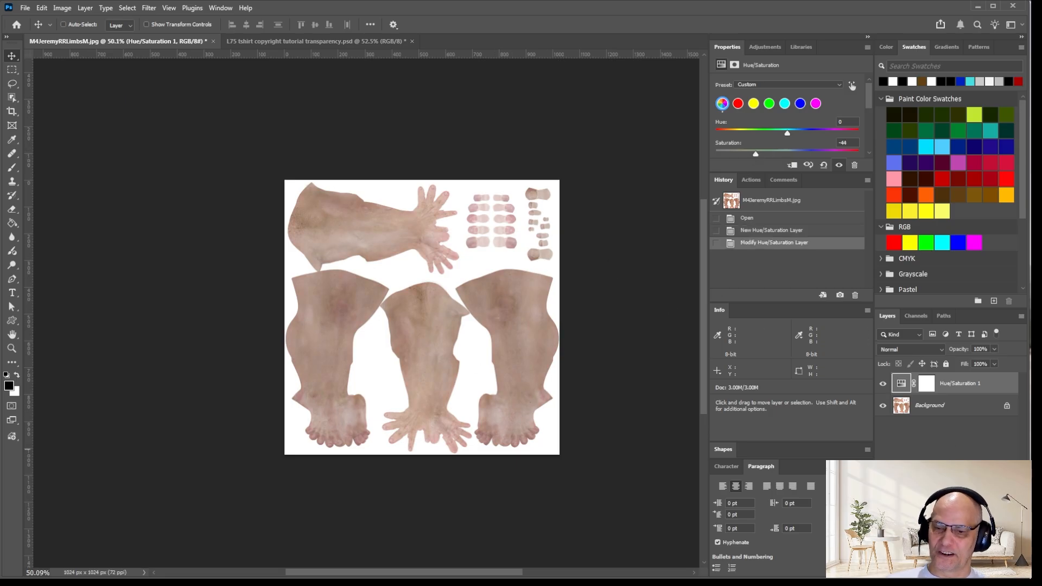
{"action": "key", "text": "ctrl+z"}
{"action": "key", "text": "ctrl+z"}
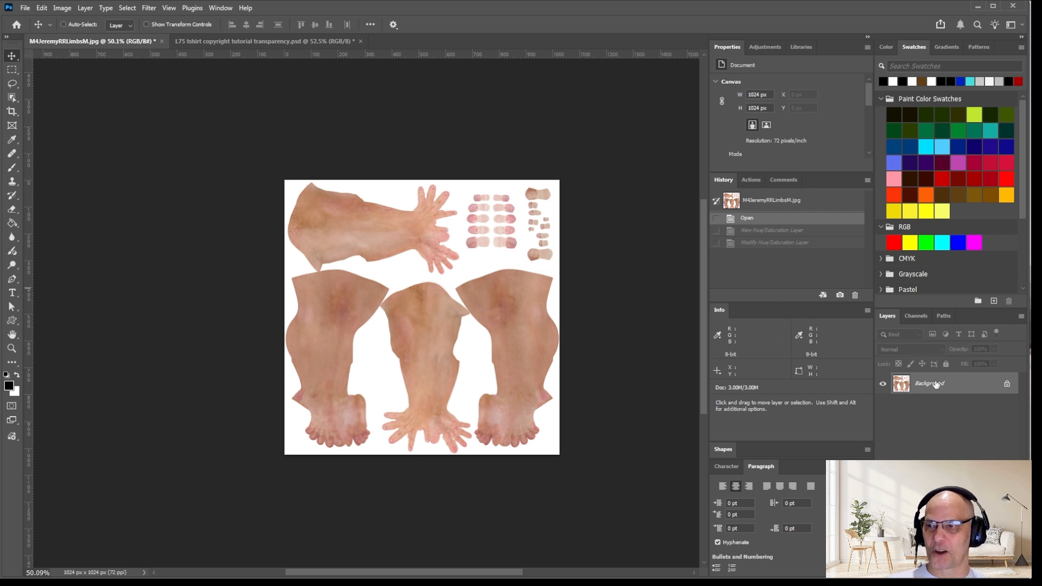
Add a new layer and fill the area around the limb shapes with black using the Paint Bucket at tolerance 32, sampling all layers.
{"action": "scroll", "coordinate": [434, 264], "scroll_direction": "up", "scroll_amount": 2, "text": "alt"}
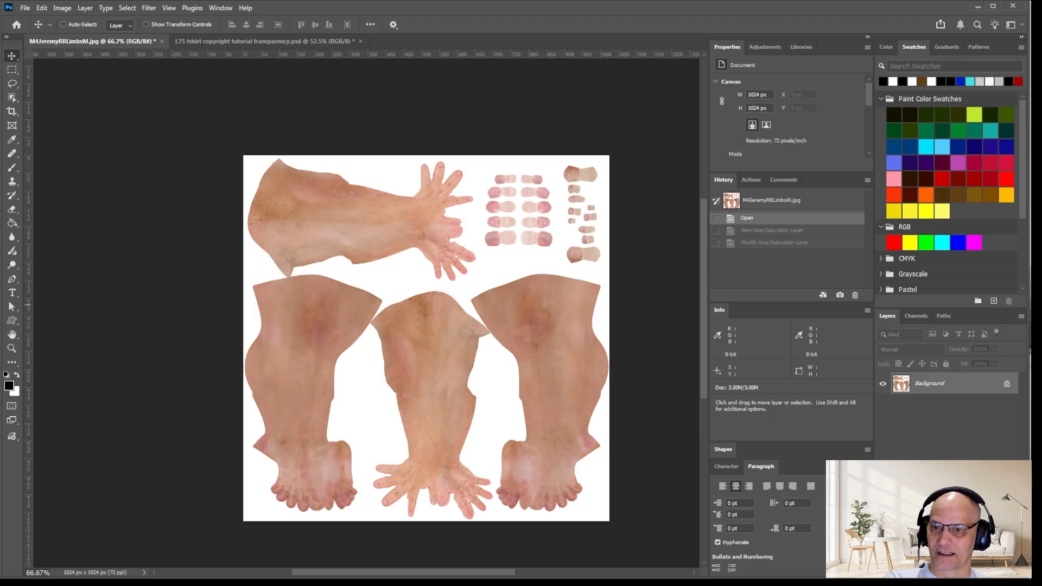
{"action": "key", "text": "ctrl+shift+alt+n"}
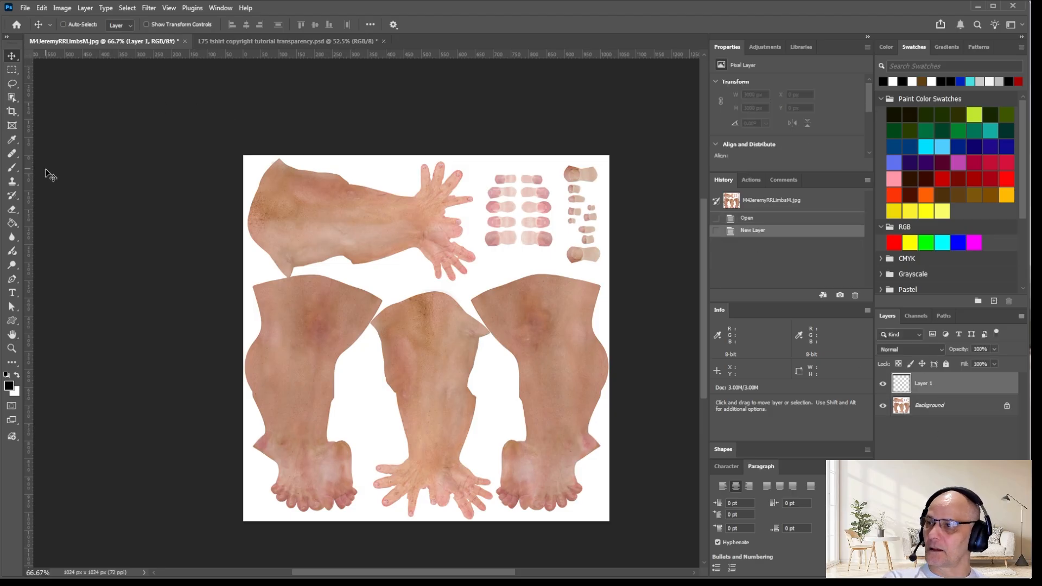
{"action": "left_click", "coordinate": [13, 224]}
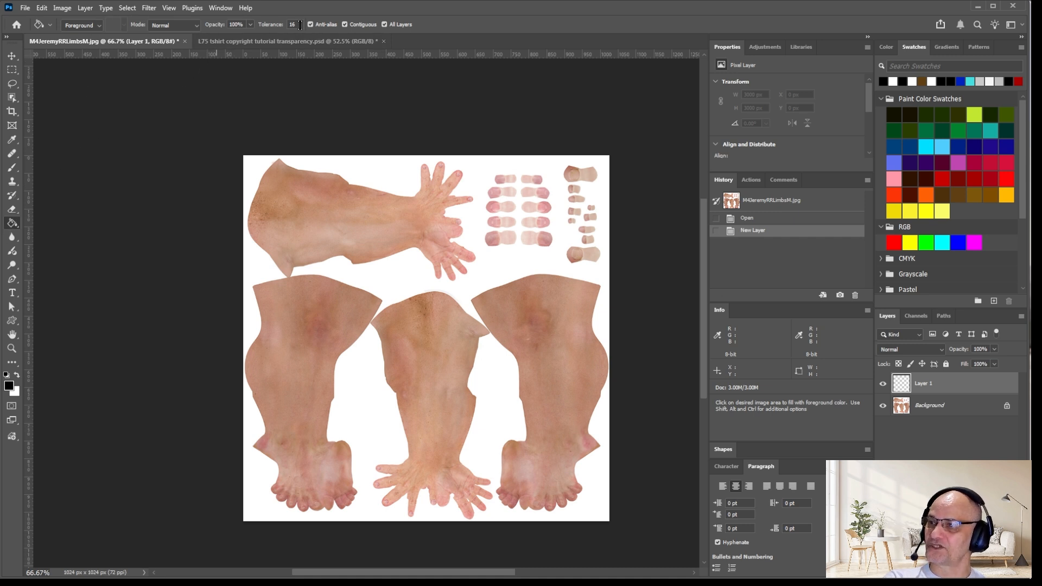
{"action": "type", "text": "32"}
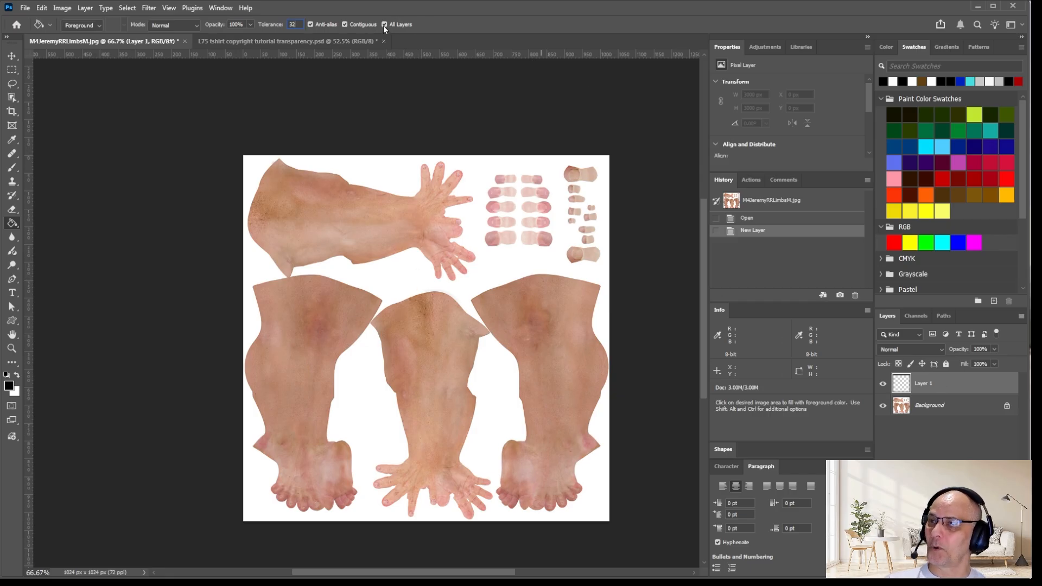
{"action": "left_click", "coordinate": [400, 204]}
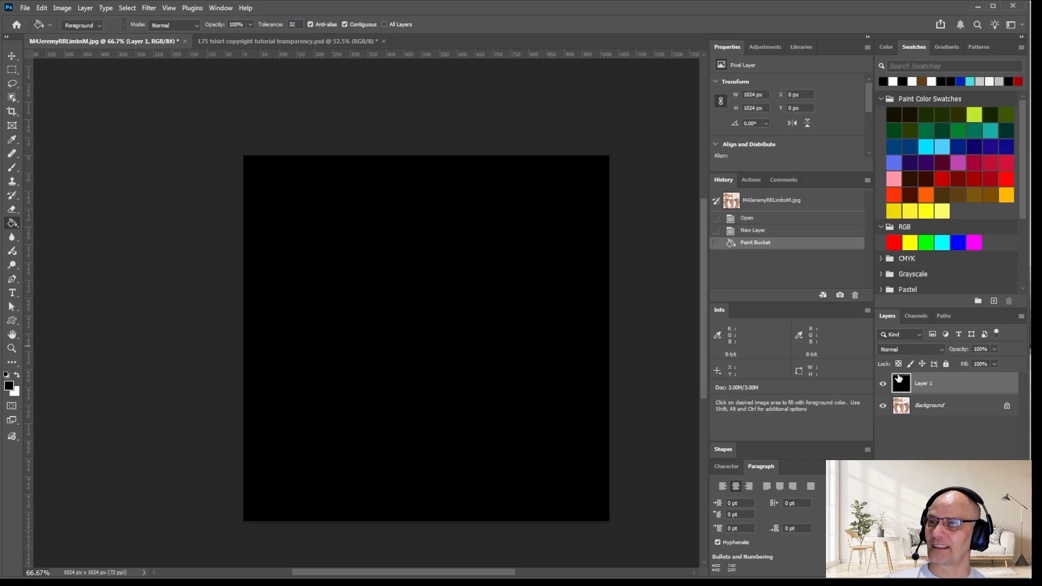
{"action": "key", "text": "ctrl+z"}
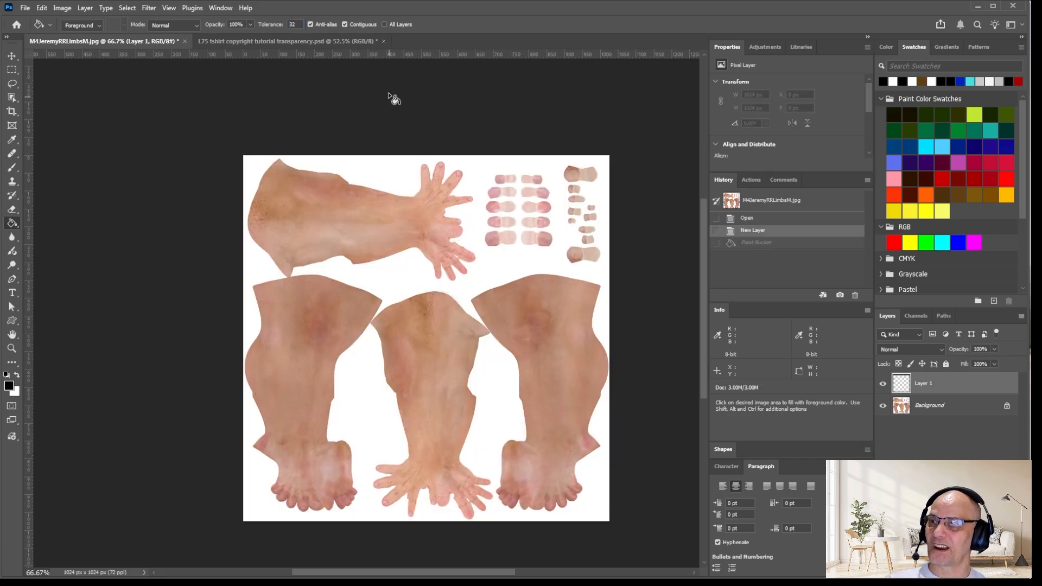
{"action": "left_click", "coordinate": [386, 25]}
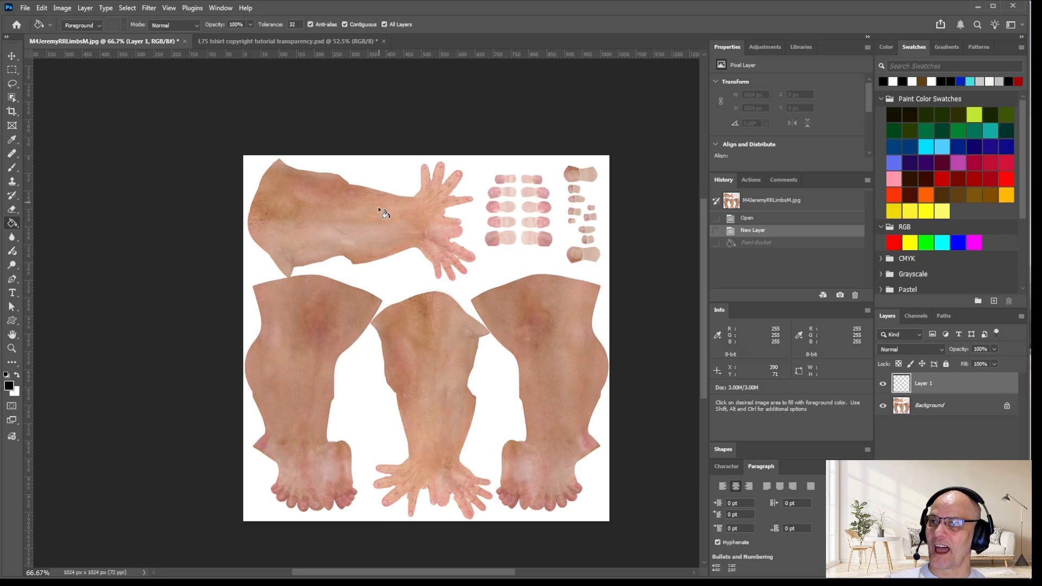
{"action": "left_click", "coordinate": [409, 287]}
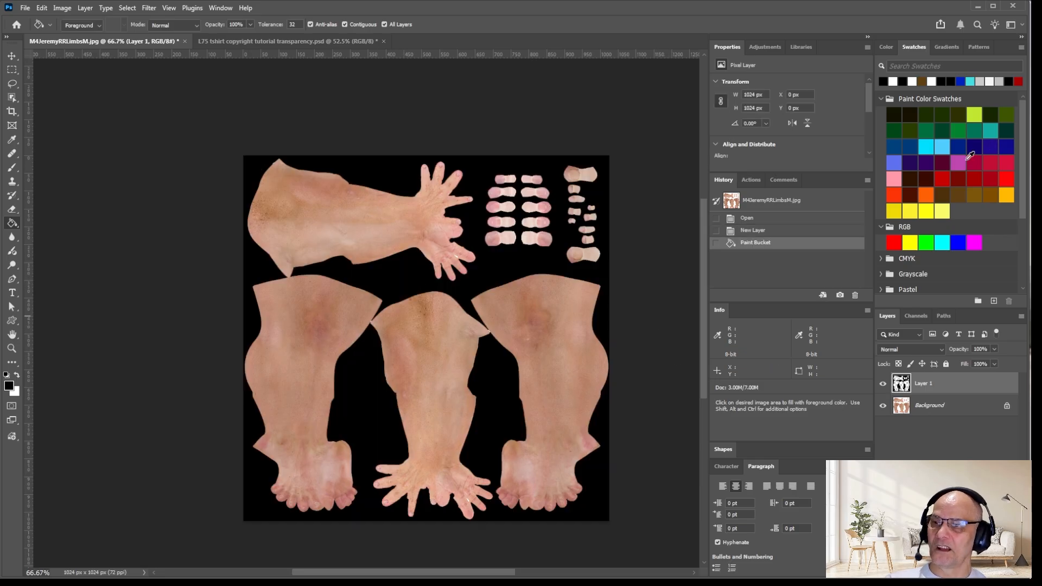
Hide the Background layer, try a black Paint Bucket fill inside the first leg shape, and undo that fill.
{"action": "left_click", "coordinate": [884, 405]}
{"action": "left_click", "coordinate": [884, 406]}
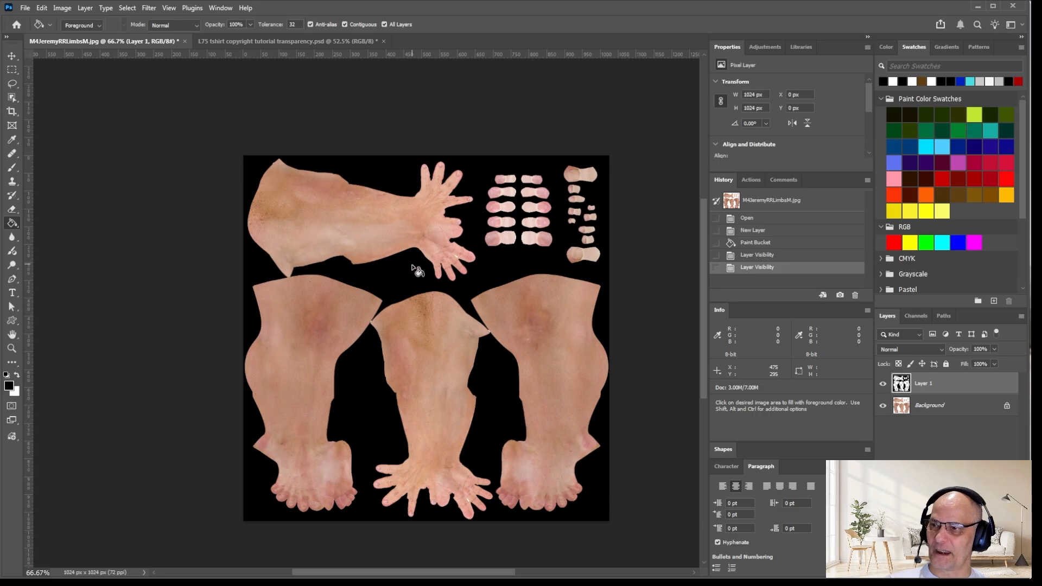
{"action": "left_click", "coordinate": [883, 407]}
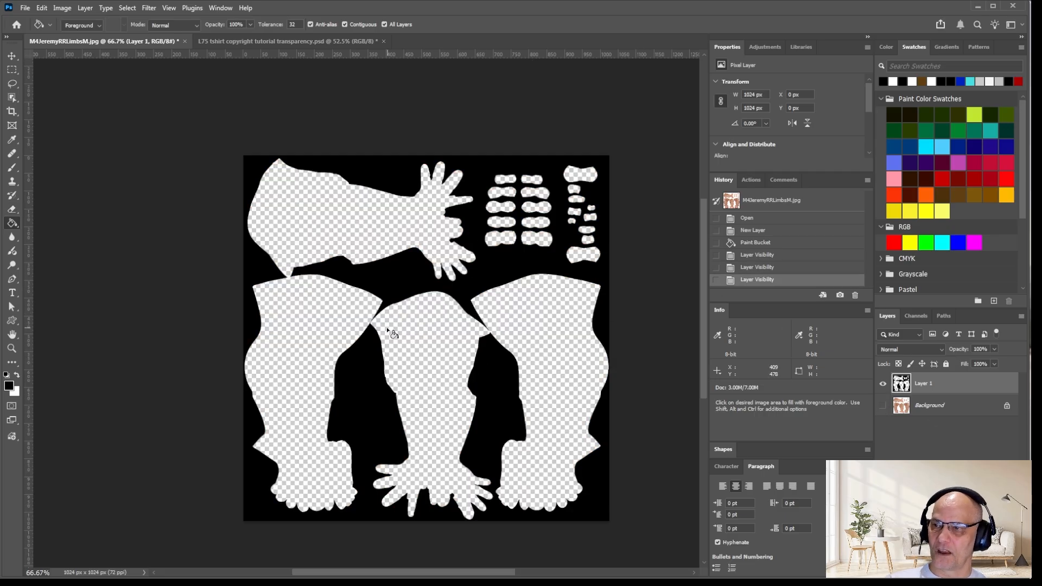
{"action": "left_click", "coordinate": [304, 331]}
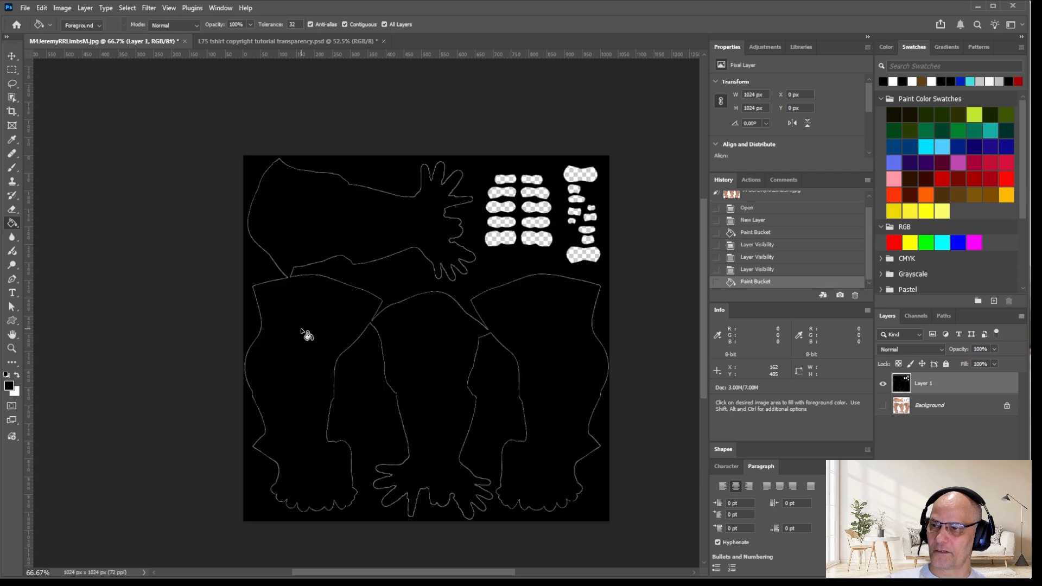
{"action": "key", "text": "ctrl+z"}
Brush black over the three spots where the leg shapes touch the arm shapes to separate the cut-outs.
{"action": "scroll", "coordinate": [326, 331], "scroll_direction": "up", "scroll_amount": 10, "text": "alt"}
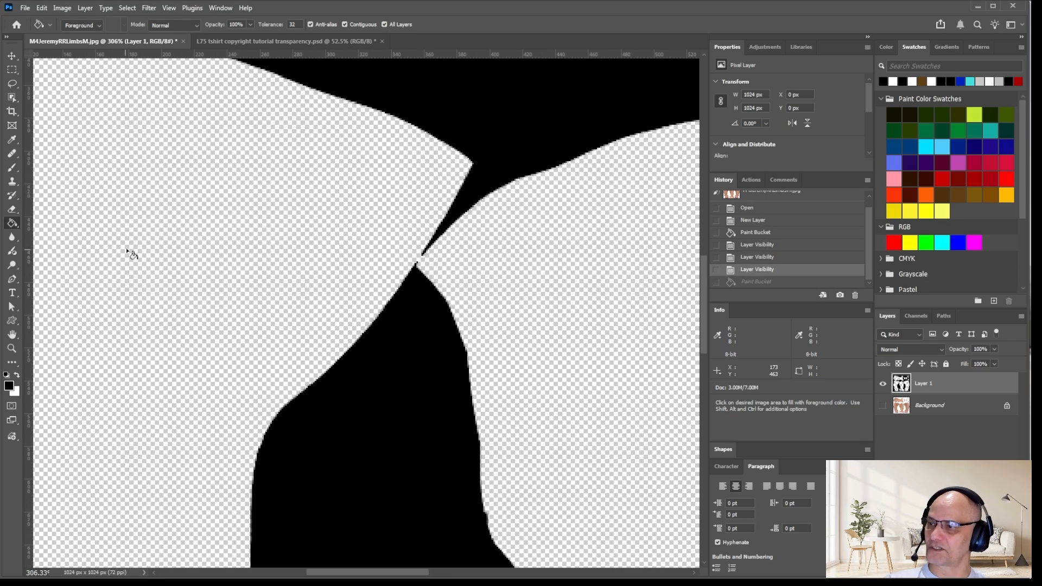
{"action": "key", "text": "b"}
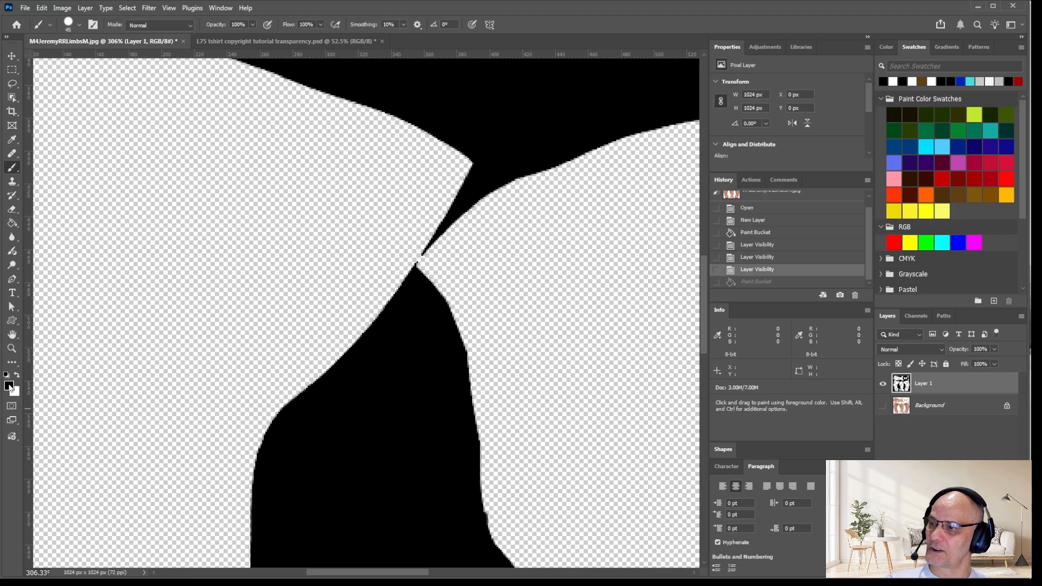
{"action": "mouse_move", "coordinate": [372, 211]}
{"action": "left_mouse_down"}
{"action": "mouse_move", "coordinate": [365, 240]}
{"action": "mouse_move", "coordinate": [382, 223]}
{"action": "mouse_move", "coordinate": [368, 240]}
{"action": "mouse_move", "coordinate": [389, 240]}
{"action": "mouse_move", "coordinate": [379, 233]}
{"action": "mouse_move", "coordinate": [384, 284]}
{"action": "left_mouse_up"}
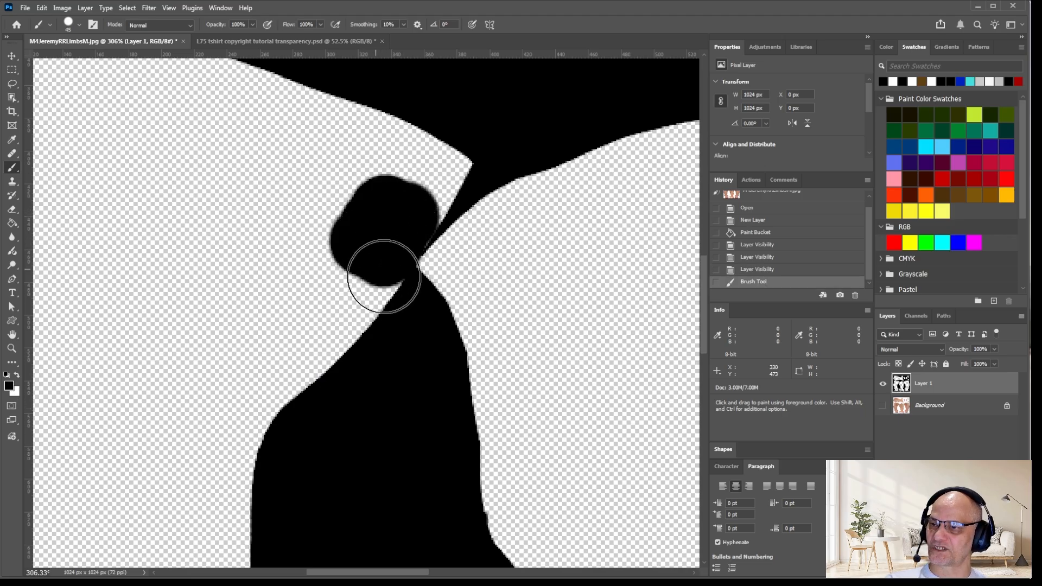
{"action": "left_click_drag", "start_coordinate": [621, 314], "coordinate": [148, 337]}
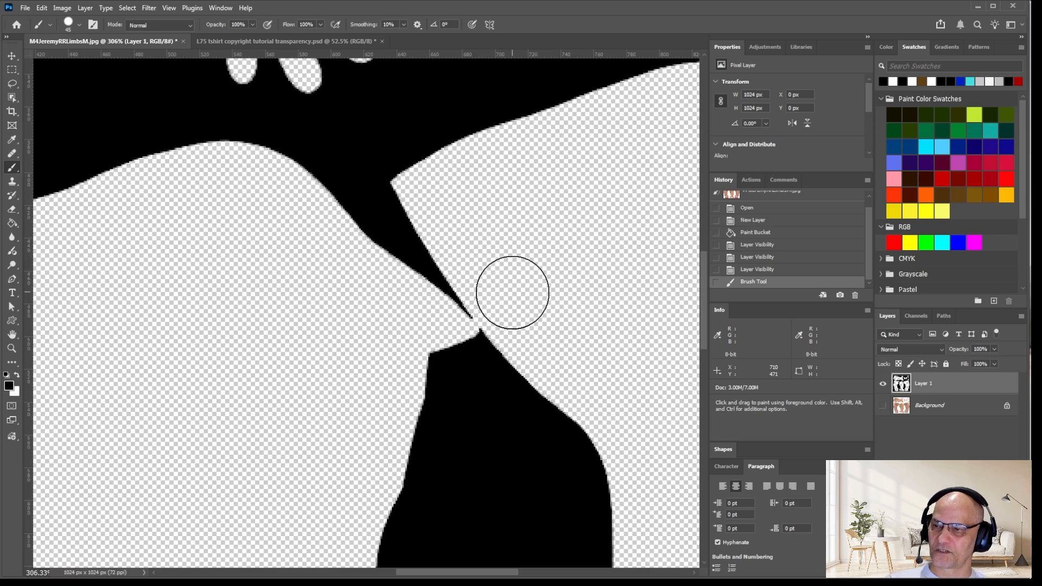
{"action": "left_click", "coordinate": [494, 292]}
{"action": "scroll", "coordinate": [591, 269], "scroll_direction": "down", "scroll_amount": 6, "text": "alt"}
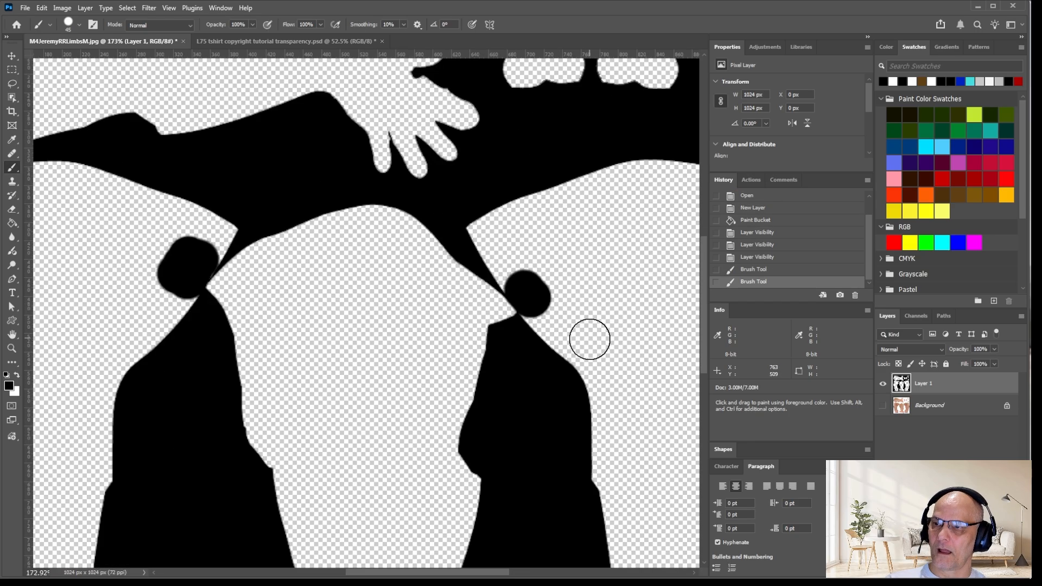
{"action": "scroll", "coordinate": [225, 265], "scroll_direction": "up", "scroll_amount": 6, "text": "alt"}
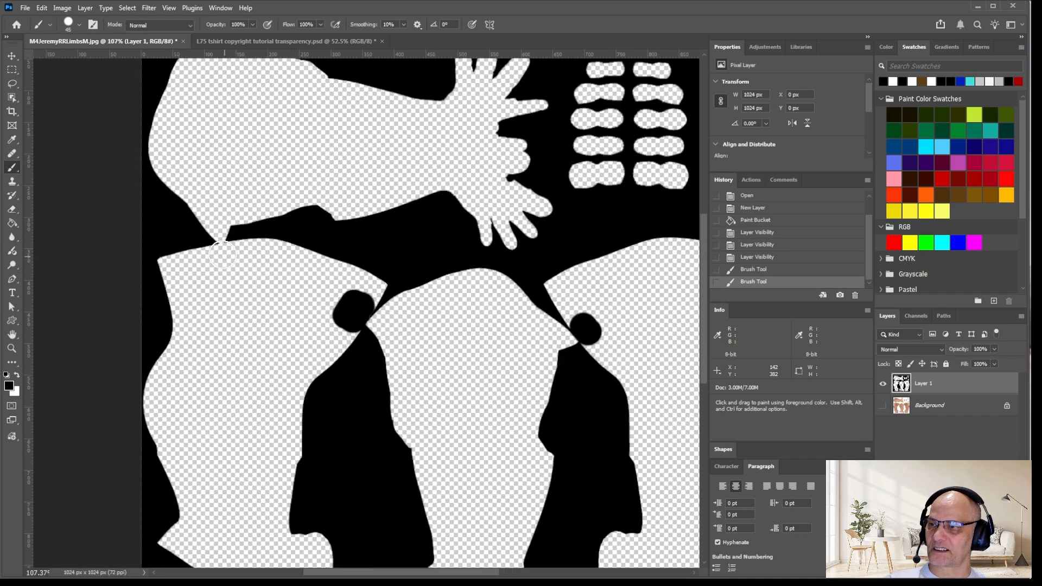
{"action": "mouse_move", "coordinate": [233, 269]}
{"action": "left_mouse_down"}
{"action": "mouse_move", "coordinate": [216, 277]}
{"action": "mouse_move", "coordinate": [251, 272]}
{"action": "mouse_move", "coordinate": [242, 270]}
{"action": "left_mouse_up"}
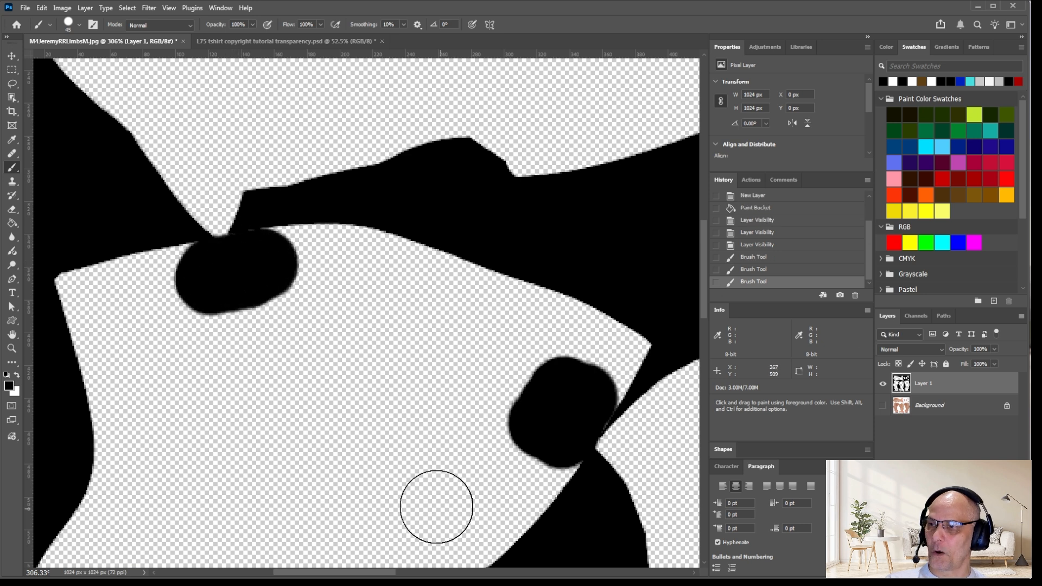
{"action": "scroll", "coordinate": [482, 321], "scroll_direction": "down", "scroll_amount": 4, "text": "alt"}
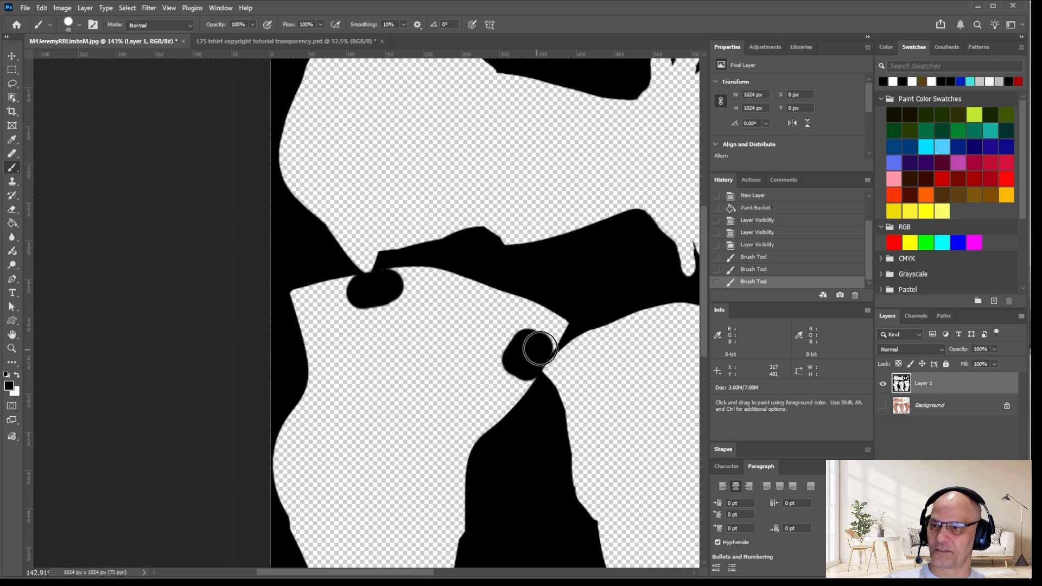
{"action": "scroll", "coordinate": [540, 349], "scroll_direction": "down", "scroll_amount": 5, "text": "alt"}
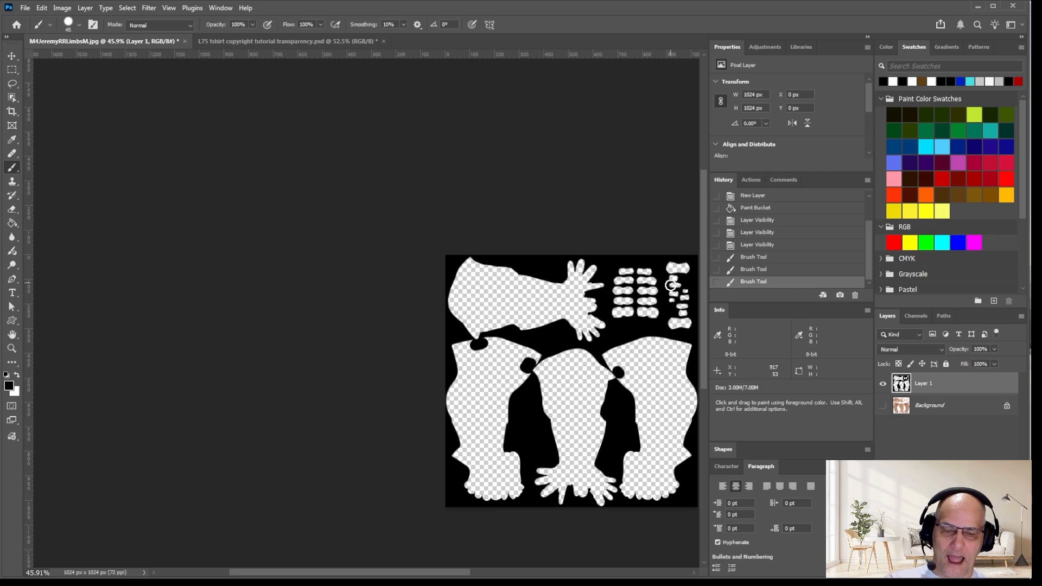
Enlarge the brush to 150 px and paint black over the nail shapes and small pieces beside the upper hand.
{"action": "scroll", "coordinate": [668, 296], "scroll_direction": "up", "scroll_amount": 2, "text": "alt"}
{"action": "key", "text": "bracketright"}
{"action": "key", "text": "bracketright"}
{"action": "key", "text": "bracketright"}
{"action": "key", "text": "bracketright"}
{"action": "key", "text": "bracketright"}
{"action": "key", "text": "bracketright"}
{"action": "key", "text": "bracketright"}
{"action": "key", "text": "bracketright"}
{"action": "mouse_move", "coordinate": [618, 253]}
{"action": "left_mouse_down"}
{"action": "mouse_move", "coordinate": [602, 302]}
{"action": "mouse_move", "coordinate": [637, 310]}
{"action": "mouse_move", "coordinate": [643, 272]}
{"action": "mouse_move", "coordinate": [682, 261]}
{"action": "mouse_move", "coordinate": [525, 249]}
{"action": "left_mouse_up"}
{"action": "mouse_move", "coordinate": [559, 279]}
{"action": "left_mouse_down"}
{"action": "mouse_move", "coordinate": [542, 303]}
{"action": "mouse_move", "coordinate": [558, 226]}
{"action": "left_mouse_up"}
{"action": "scroll", "coordinate": [476, 314], "scroll_direction": "down", "scroll_amount": 2, "text": "alt"}
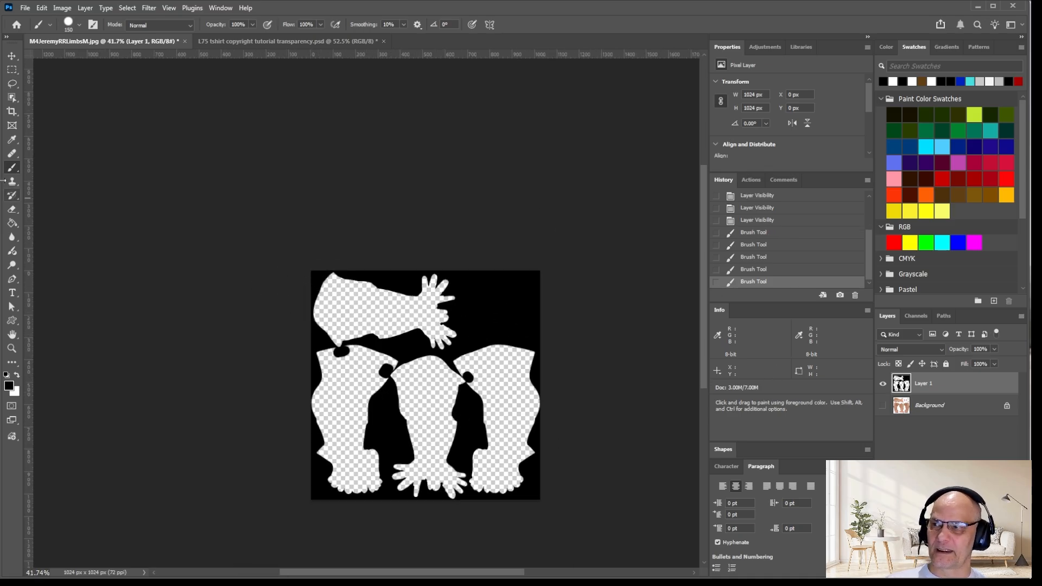
Fill both leg shapes on Layer 1 with black using the Paint Bucket, keeping the two arm shapes transparent.
{"action": "left_click", "coordinate": [12, 223]}
{"action": "left_click", "coordinate": [330, 396]}
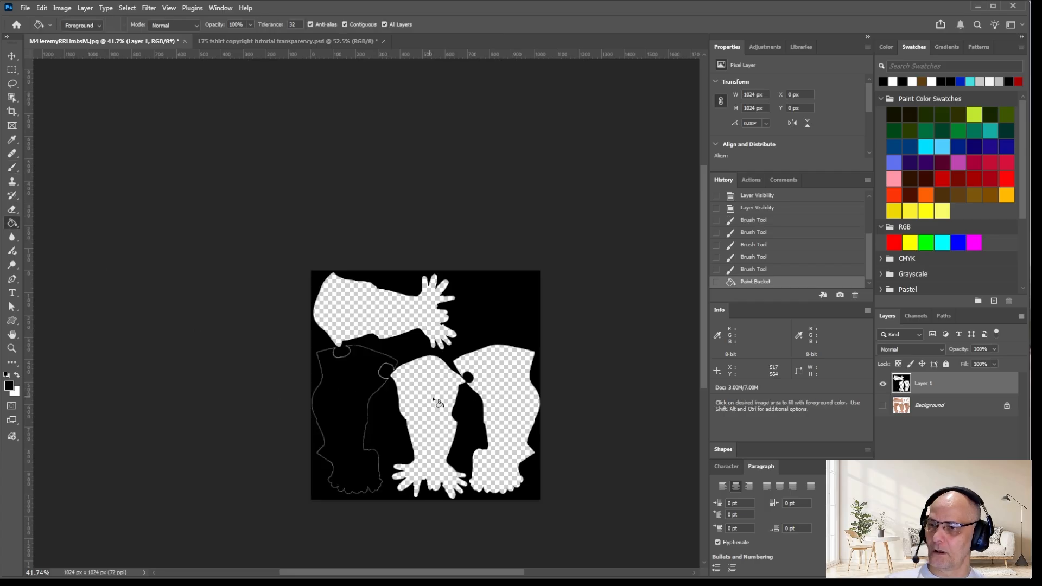
{"action": "left_click", "coordinate": [513, 385]}
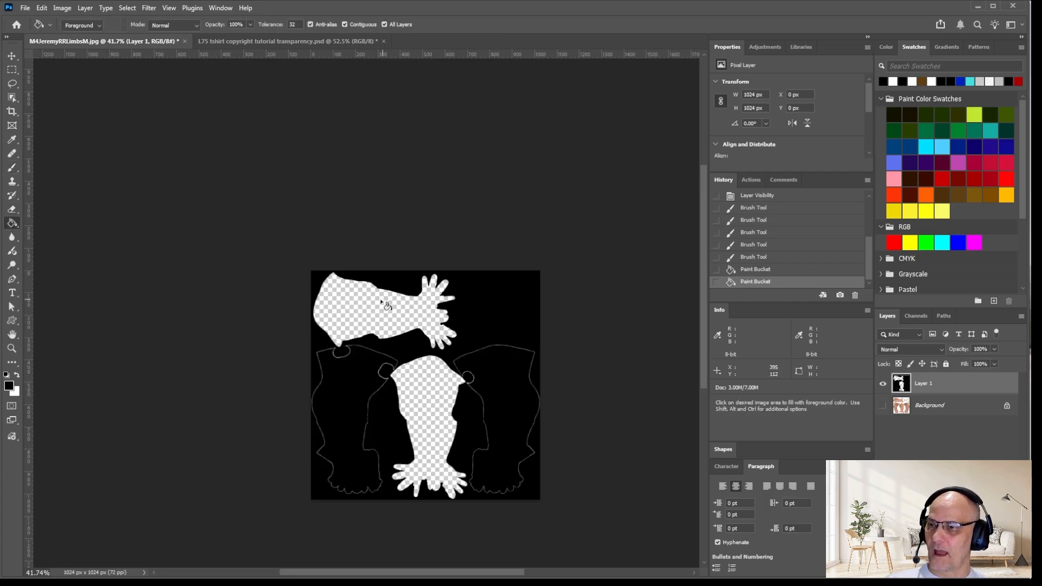
Reduce the brush to 60 px and paint out the upper outline of the second leg beside the lower arm shape.
{"action": "key", "text": "b"}
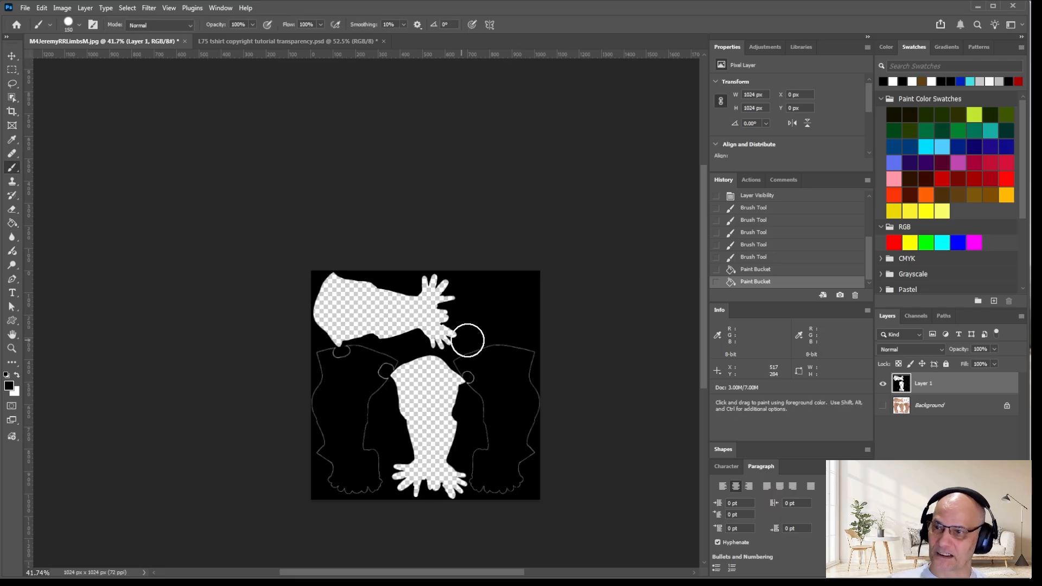
{"action": "scroll", "coordinate": [505, 359], "scroll_direction": "up", "scroll_amount": 3, "text": "alt"}
{"action": "scroll", "coordinate": [524, 329], "scroll_direction": "up", "scroll_amount": 3, "text": "alt"}
{"action": "key", "text": "bracketleft"}
{"action": "key", "text": "bracketleft"}
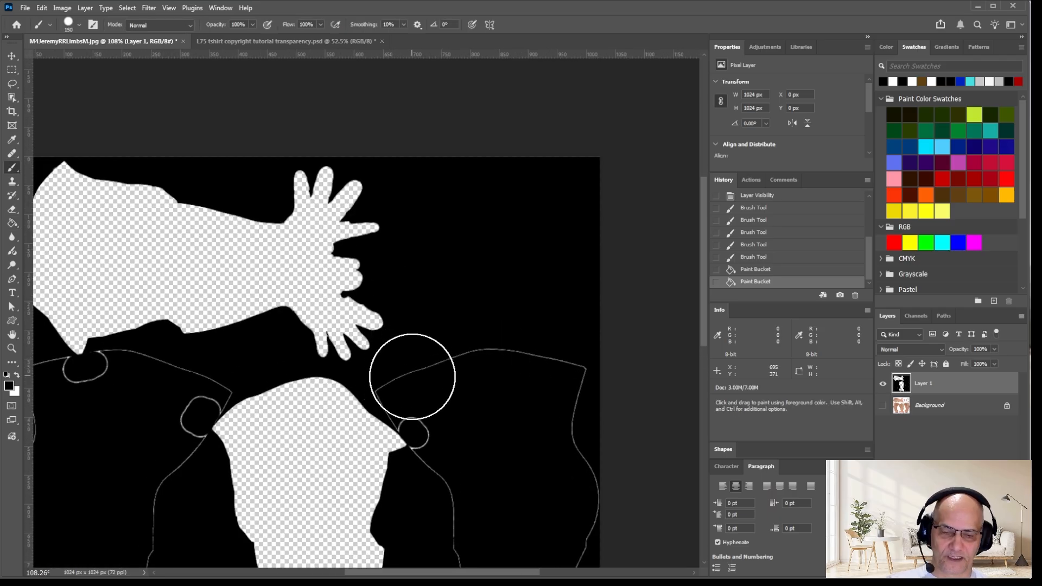
{"action": "key", "text": "bracketleft"}
{"action": "key", "text": "bracketleft"}
{"action": "key", "text": "bracketleft"}
{"action": "key", "text": "bracketleft"}
{"action": "mouse_move", "coordinate": [380, 390]}
{"action": "left_mouse_down"}
{"action": "mouse_move", "coordinate": [424, 361]}
{"action": "mouse_move", "coordinate": [540, 347]}
{"action": "mouse_move", "coordinate": [575, 375]}
{"action": "mouse_move", "coordinate": [596, 522]}
{"action": "mouse_move", "coordinate": [419, 380]}
{"action": "mouse_move", "coordinate": [383, 407]}
{"action": "mouse_move", "coordinate": [412, 418]}
{"action": "mouse_move", "coordinate": [433, 467]}
{"action": "left_mouse_up"}
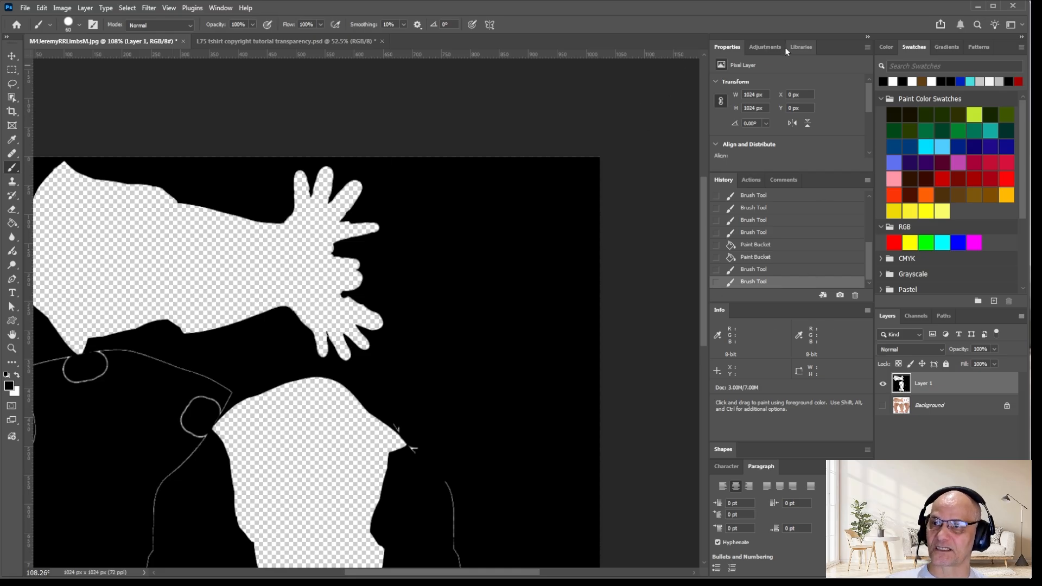
Show the Brush Settings and brush black over more of the leftover second-leg outline.
{"action": "left_click", "coordinate": [220, 8]}
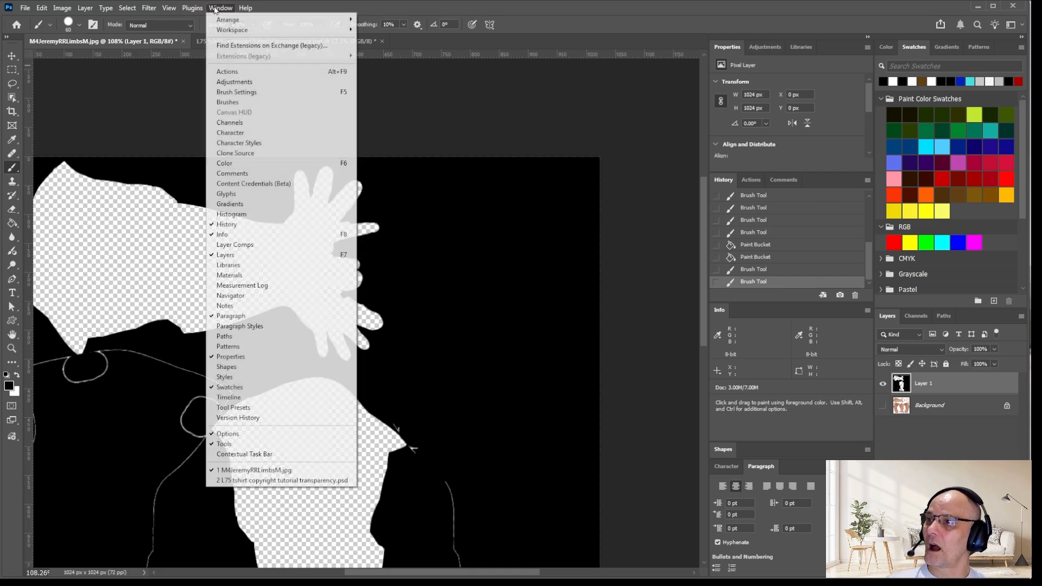
{"action": "key", "text": "Escape"}
{"action": "key", "text": "F5"}
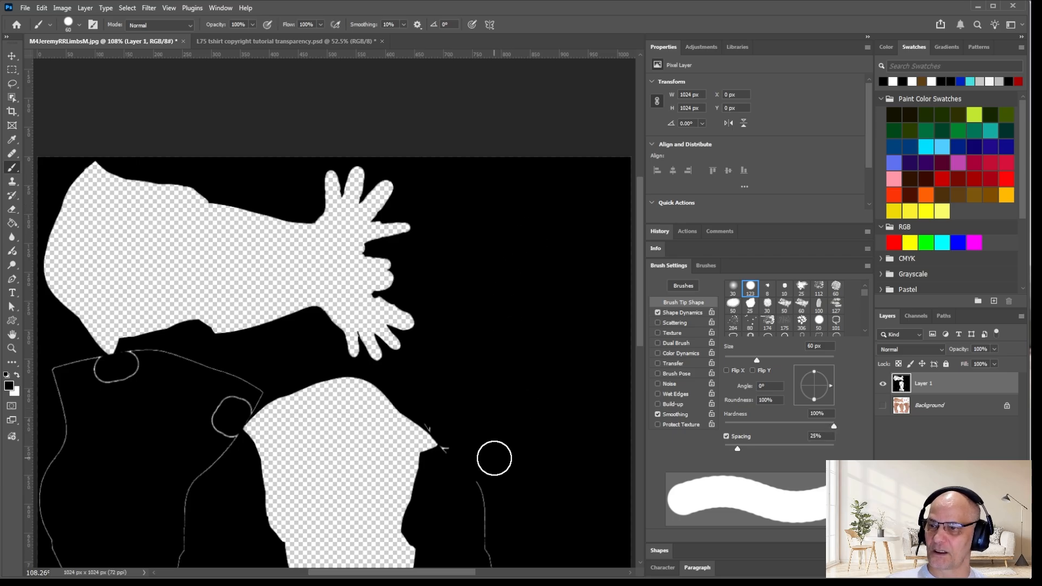
{"action": "left_click_drag", "start_coordinate": [481, 472], "coordinate": [490, 471]}
Set the brush size to 35 px, try a black dab inside the lower arm shape, and undo the dab.
{"action": "key", "text": "bracketleft"}
{"action": "key", "text": "bracketleft"}
{"action": "key", "text": "bracketleft"}
{"action": "key", "text": "bracketleft"}
{"action": "key", "text": "bracketleft"}
{"action": "left_click", "coordinate": [350, 447]}
{"action": "scroll", "coordinate": [353, 462], "scroll_direction": "up", "scroll_amount": 3, "text": "alt"}
{"action": "scroll", "coordinate": [340, 466], "scroll_direction": "up", "scroll_amount": 5, "text": "alt"}
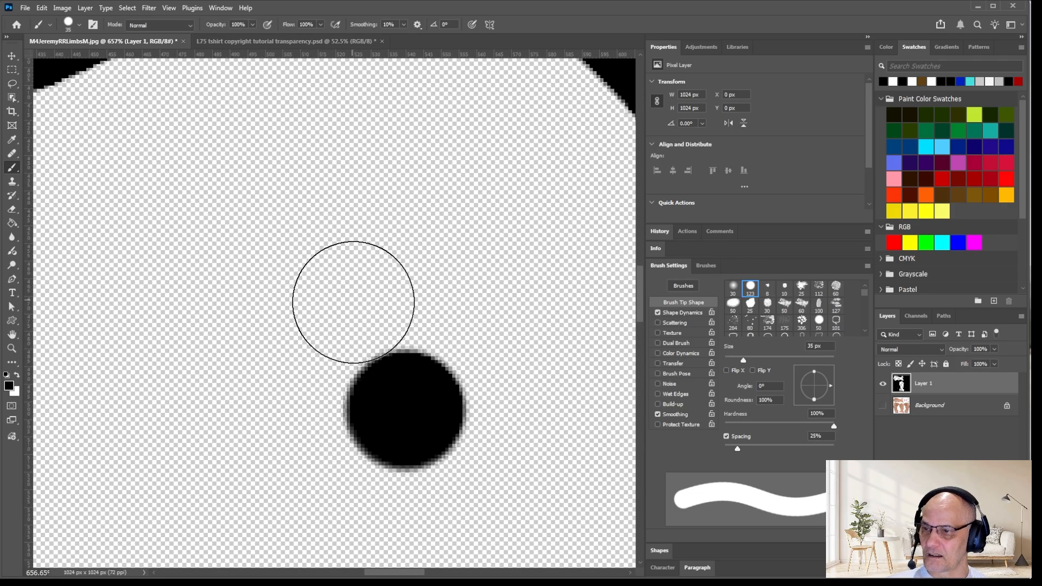
{"action": "key", "text": "ctrl+z"}
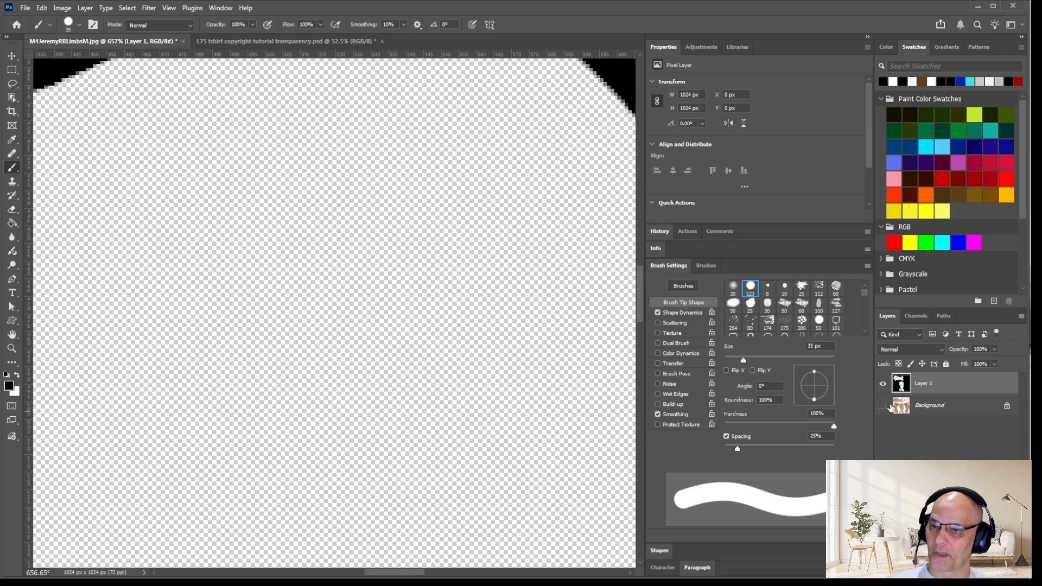
Paint black over all remaining leg outlines on Layer 1, leaving only the two clean arm cut-outs.
{"action": "scroll", "coordinate": [806, 339], "scroll_direction": "down", "scroll_amount": 1, "text": "alt"}
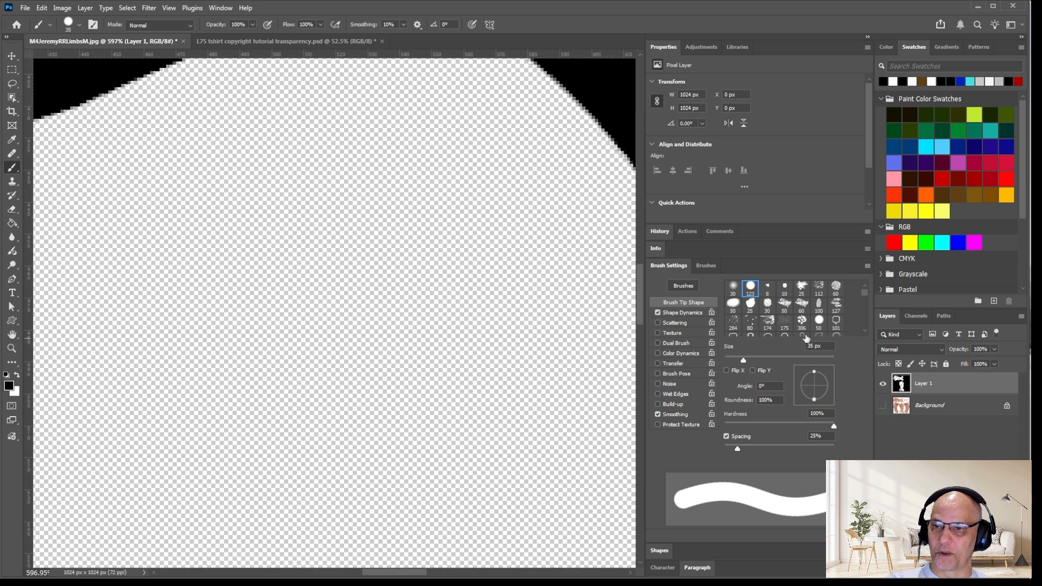
{"action": "scroll", "coordinate": [391, 353], "scroll_direction": "down", "scroll_amount": 10, "text": "alt"}
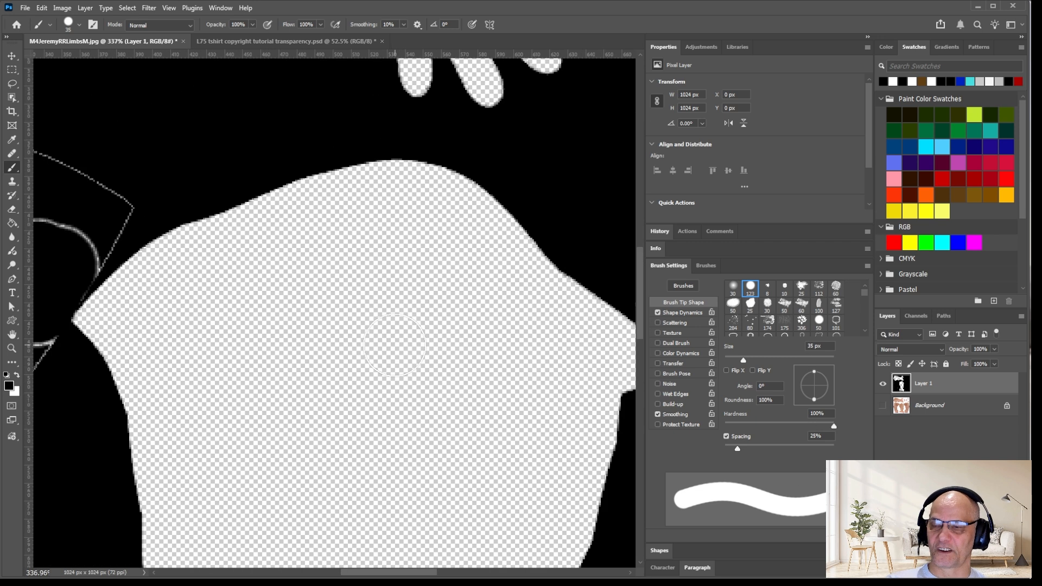
{"action": "mouse_move", "coordinate": [315, 303]}
{"action": "left_mouse_down"}
{"action": "mouse_move", "coordinate": [298, 322]}
{"action": "mouse_move", "coordinate": [319, 298]}
{"action": "mouse_move", "coordinate": [209, 274]}
{"action": "mouse_move", "coordinate": [177, 296]}
{"action": "mouse_move", "coordinate": [163, 277]}
{"action": "mouse_move", "coordinate": [119, 289]}
{"action": "mouse_move", "coordinate": [129, 333]}
{"action": "mouse_move", "coordinate": [123, 454]}
{"action": "mouse_move", "coordinate": [139, 542]}
{"action": "mouse_move", "coordinate": [154, 536]}
{"action": "left_mouse_up"}
{"action": "mouse_move", "coordinate": [304, 307]}
{"action": "left_mouse_down"}
{"action": "mouse_move", "coordinate": [270, 323]}
{"action": "mouse_move", "coordinate": [284, 349]}
{"action": "mouse_move", "coordinate": [263, 365]}
{"action": "mouse_move", "coordinate": [237, 422]}
{"action": "mouse_move", "coordinate": [240, 516]}
{"action": "mouse_move", "coordinate": [230, 498]}
{"action": "mouse_move", "coordinate": [267, 518]}
{"action": "mouse_move", "coordinate": [268, 557]}
{"action": "left_mouse_up"}
{"action": "left_click_drag", "start_coordinate": [271, 474], "coordinate": [198, 315]}
{"action": "mouse_move", "coordinate": [197, 416]}
{"action": "left_mouse_down"}
{"action": "mouse_move", "coordinate": [210, 420]}
{"action": "mouse_move", "coordinate": [150, 459]}
{"action": "mouse_move", "coordinate": [136, 436]}
{"action": "mouse_move", "coordinate": [99, 442]}
{"action": "mouse_move", "coordinate": [65, 410]}
{"action": "mouse_move", "coordinate": [116, 456]}
{"action": "left_mouse_up"}
{"action": "mouse_move", "coordinate": [459, 306]}
{"action": "left_mouse_down"}
{"action": "mouse_move", "coordinate": [424, 372]}
{"action": "mouse_move", "coordinate": [421, 442]}
{"action": "mouse_move", "coordinate": [477, 461]}
{"action": "mouse_move", "coordinate": [445, 449]}
{"action": "mouse_move", "coordinate": [532, 446]}
{"action": "mouse_move", "coordinate": [533, 423]}
{"action": "mouse_move", "coordinate": [503, 438]}
{"action": "mouse_move", "coordinate": [552, 368]}
{"action": "mouse_move", "coordinate": [554, 303]}
{"action": "mouse_move", "coordinate": [553, 337]}
{"action": "left_mouse_up"}
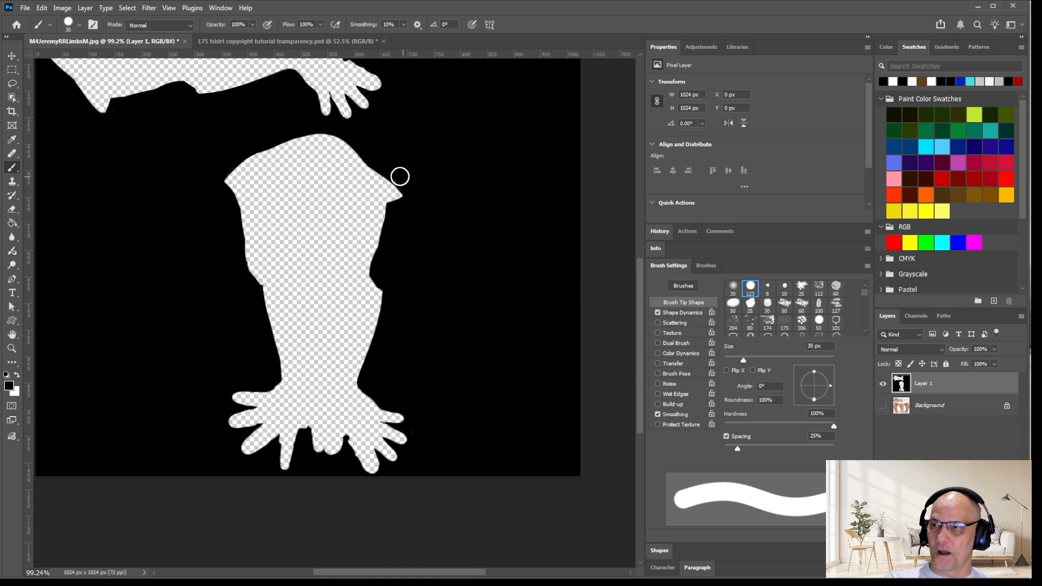
Add a new layer above Layer 1 and fill both arm cut-outs with a golden brown swatch using the Paint Bucket.
{"action": "scroll", "coordinate": [484, 239], "scroll_direction": "down", "scroll_amount": 1, "text": "alt"}
{"action": "scroll", "coordinate": [484, 239], "scroll_direction": "down", "scroll_amount": 5, "text": "alt"}
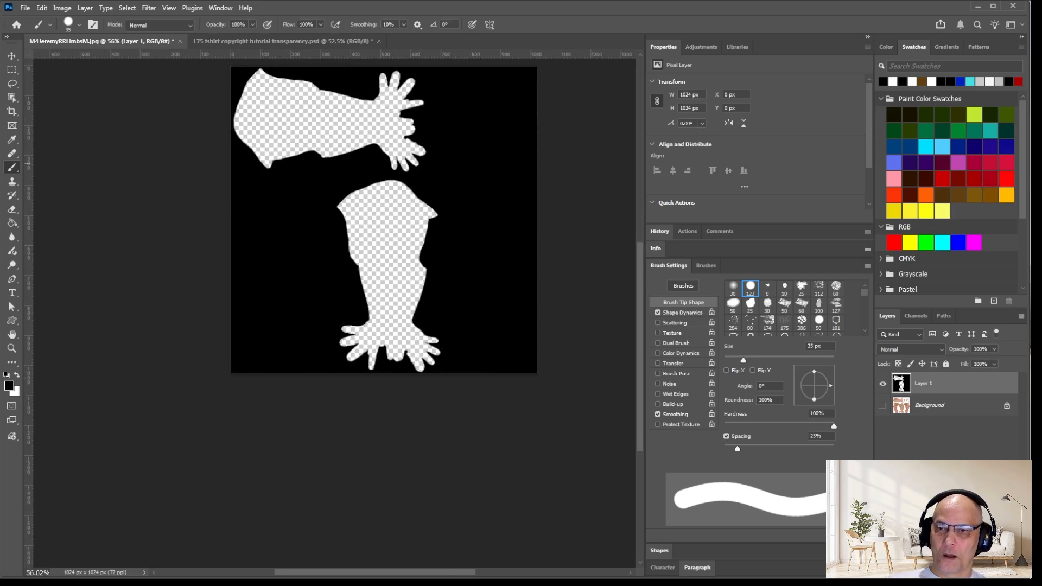
{"action": "key", "text": "ctrl+shift+alt+n"}
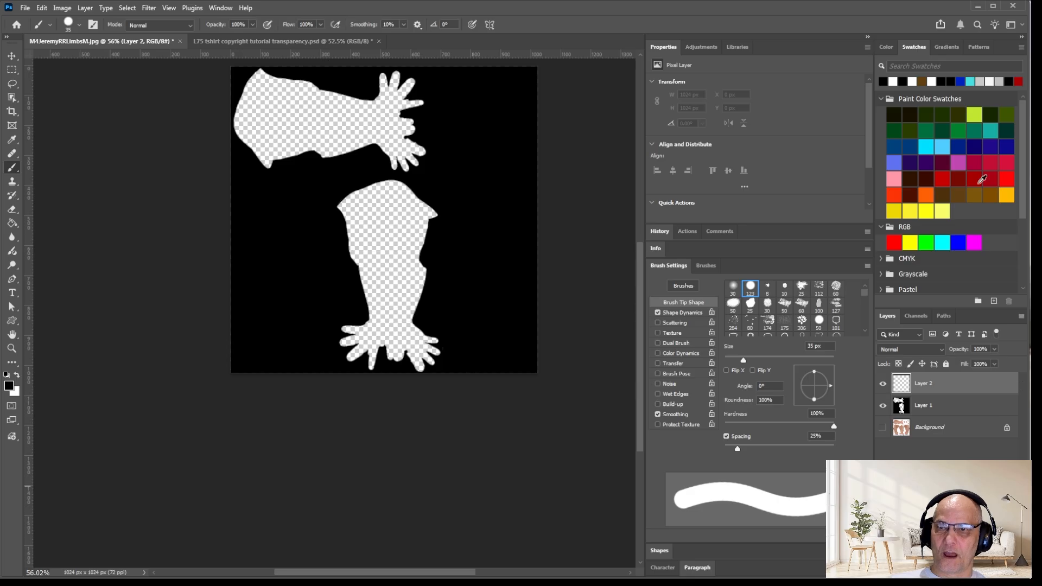
{"action": "left_click", "coordinate": [958, 194]}
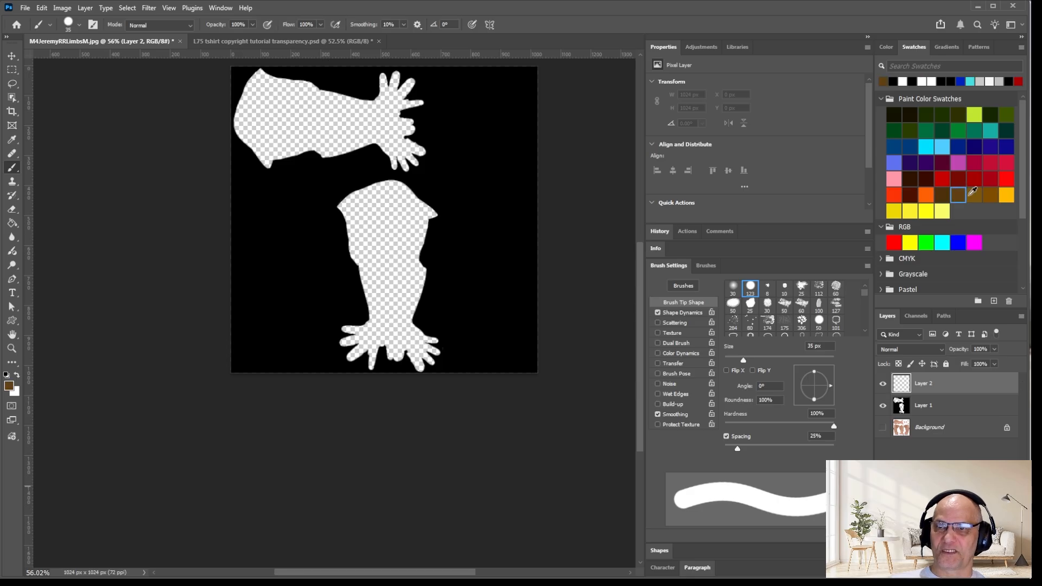
{"action": "left_click", "coordinate": [974, 194]}
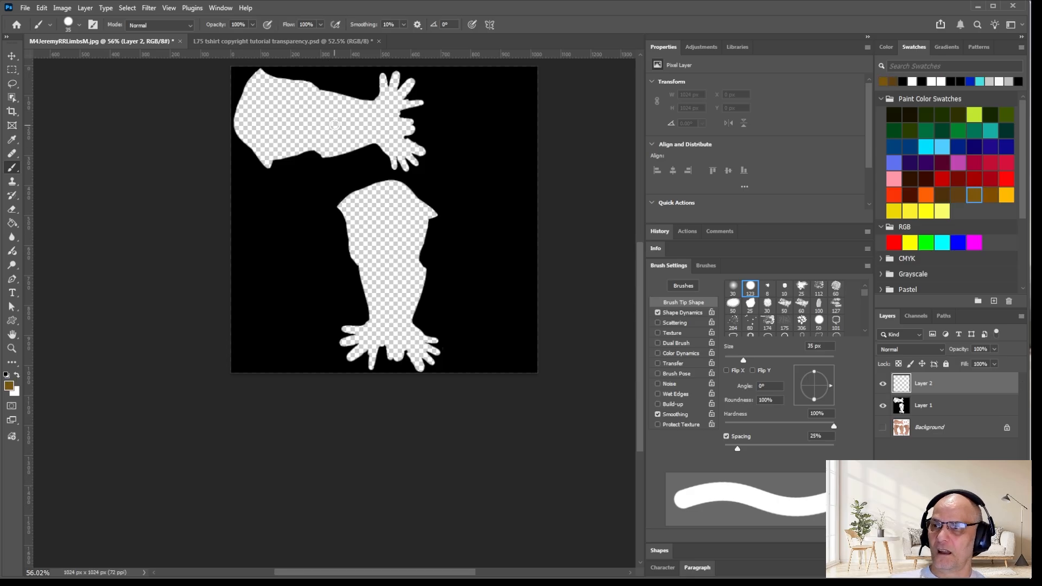
{"action": "left_click", "coordinate": [12, 223]}
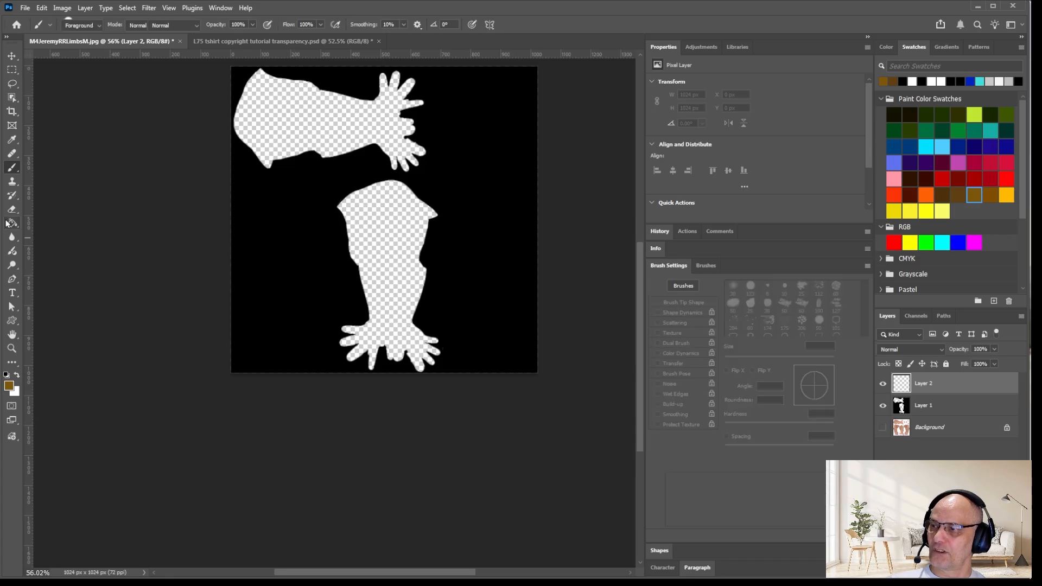
{"action": "left_click", "coordinate": [274, 109]}
{"action": "left_click", "coordinate": [402, 273]}
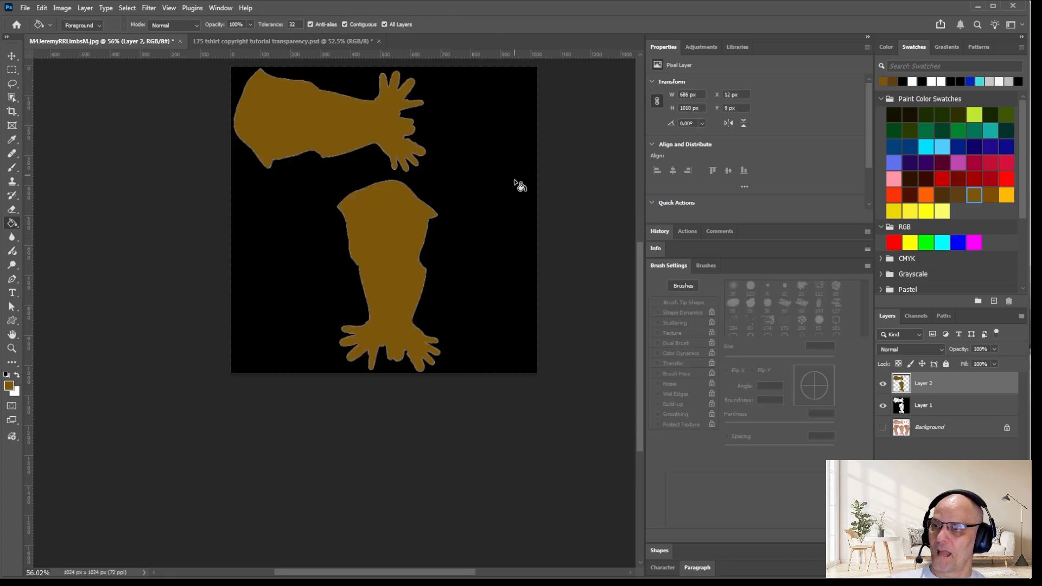
Toggle Layer 1's visibility to compare, leaving it hidden so the brown arm shapes sit on transparency.
{"action": "left_click", "coordinate": [883, 406]}
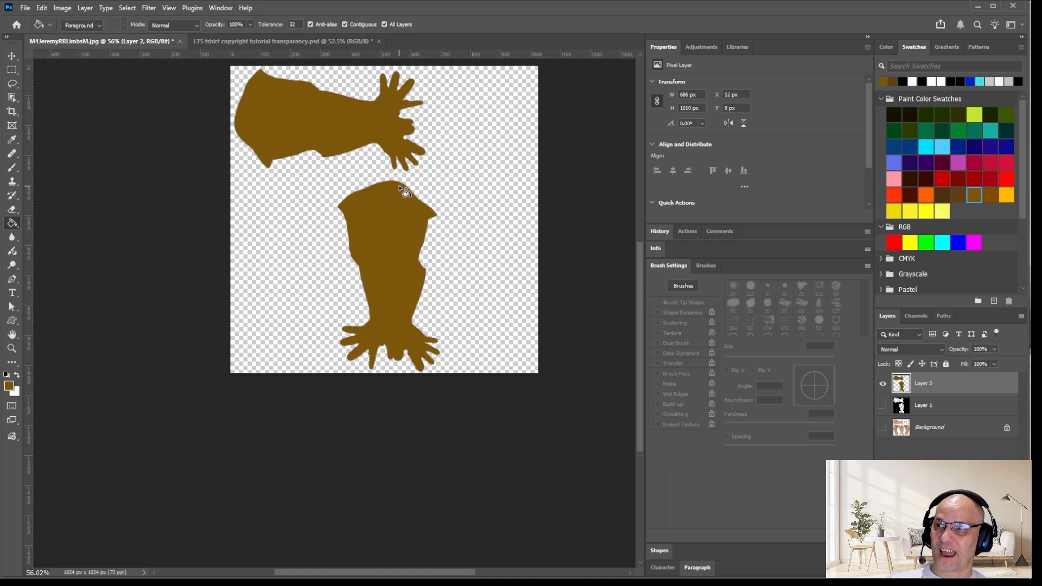
{"action": "left_click", "coordinate": [883, 406]}
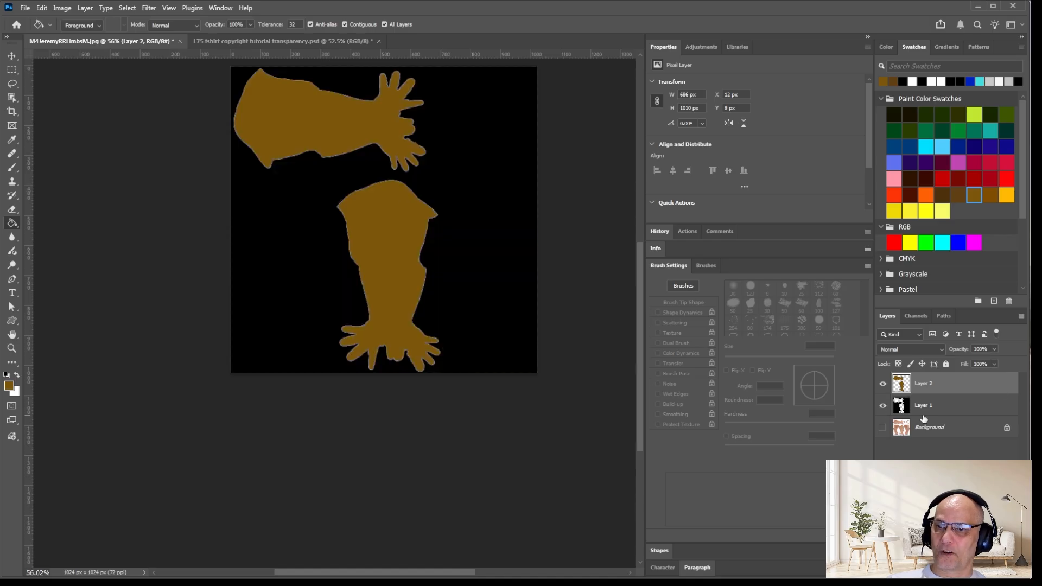
{"action": "left_click", "coordinate": [883, 406]}
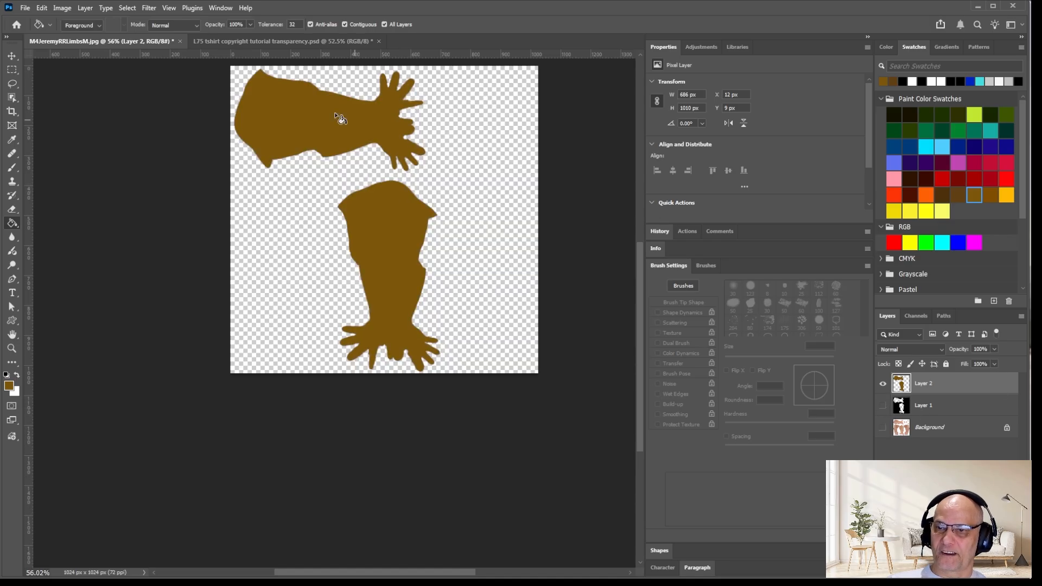
{"action": "key", "text": "ctrl+minus"}
{"action": "scroll", "coordinate": [210, 183], "scroll_direction": "down", "scroll_amount": 1, "text": "alt"}
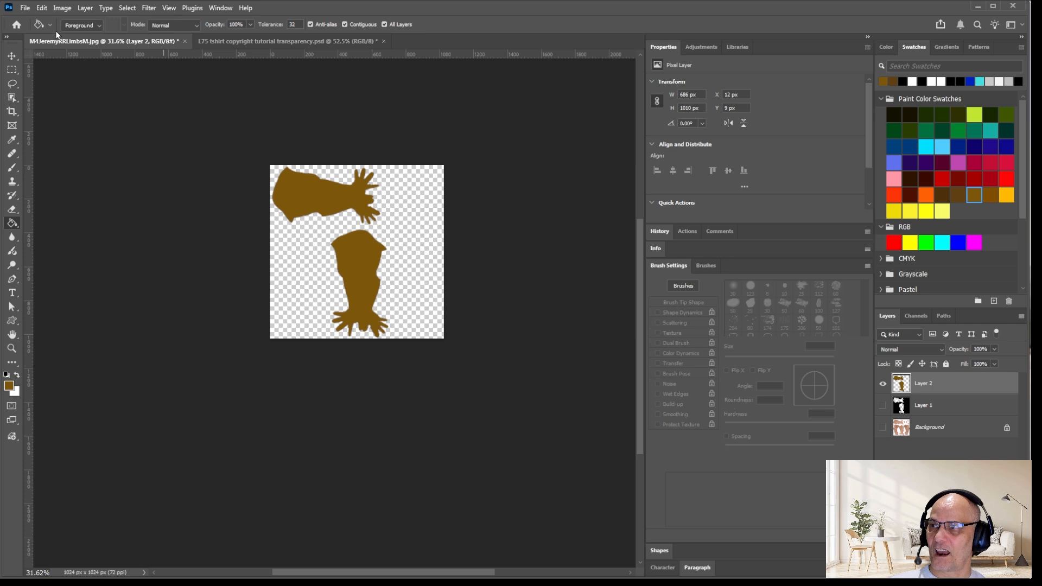
Open Save As for the brown arm image, choose JPEG as the file type and look through the M4 folder's existing textures.
{"action": "left_click", "coordinate": [25, 8]}
{"action": "left_click", "coordinate": [43, 138]}
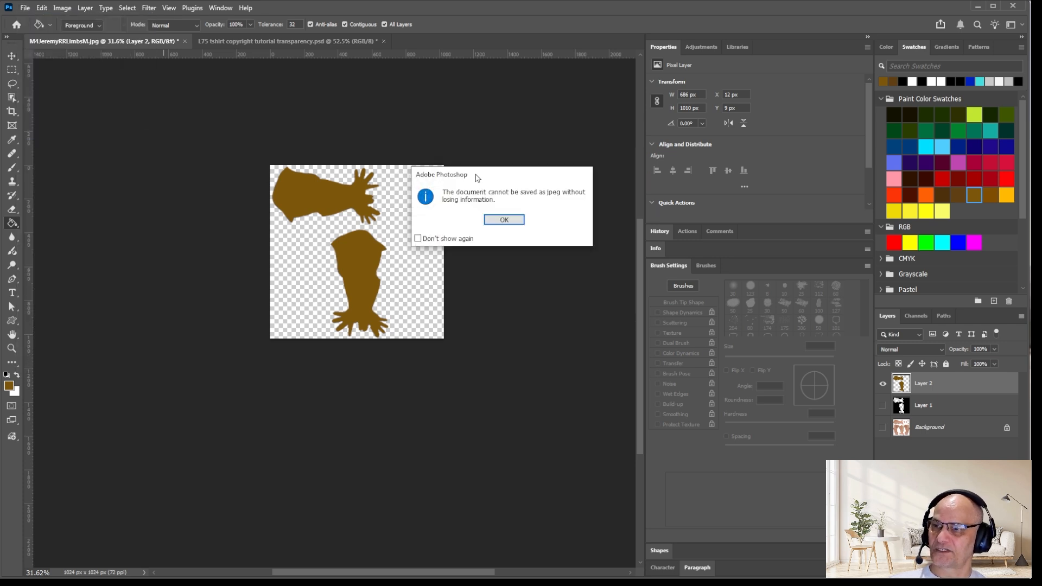
{"action": "left_click", "coordinate": [504, 219]}
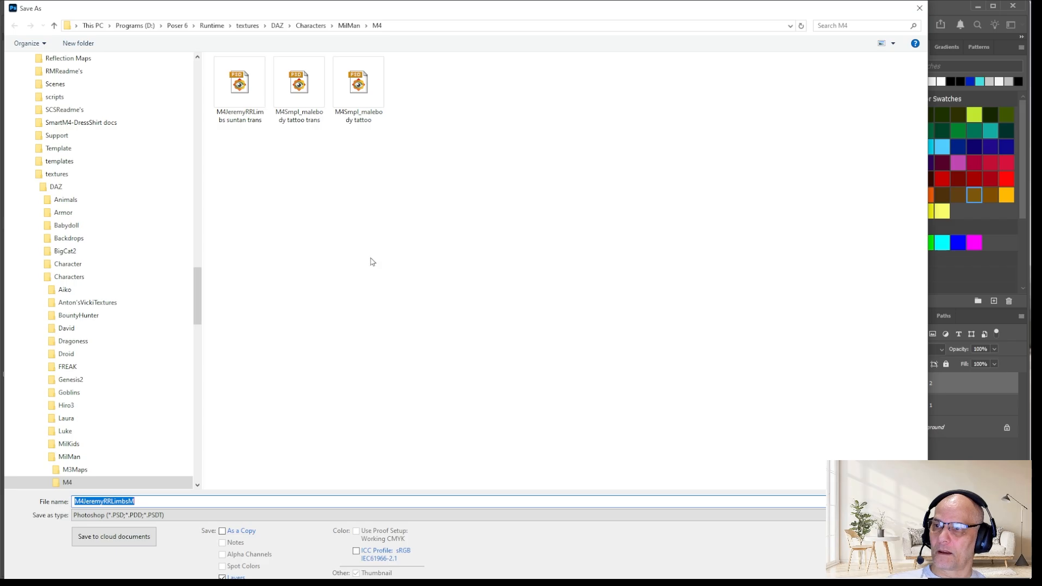
{"action": "left_click", "coordinate": [145, 515]}
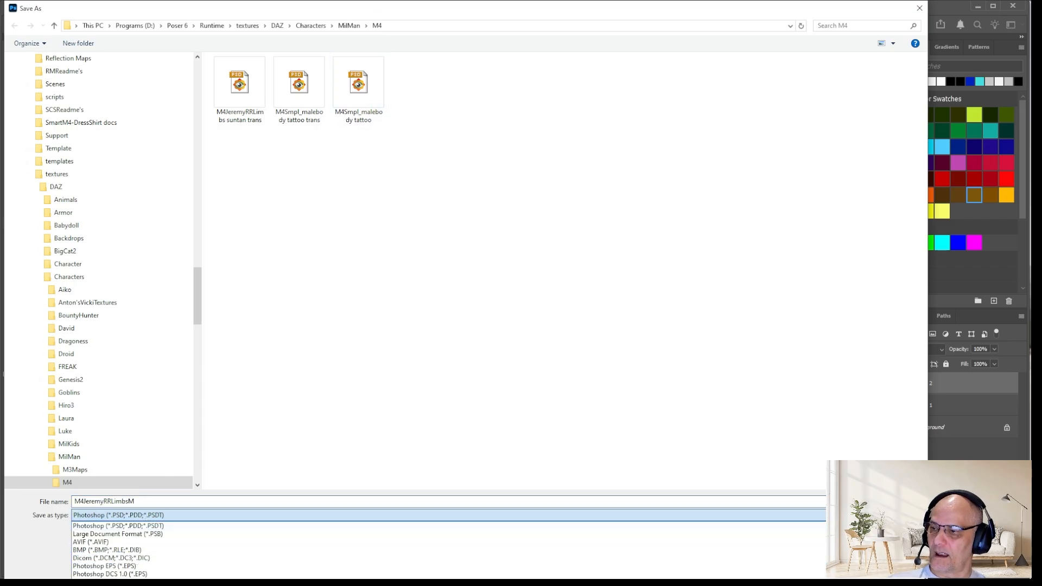
{"action": "left_click", "coordinate": [163, 585]}
{"action": "scroll", "coordinate": [643, 441], "scroll_direction": "down", "scroll_amount": 3}
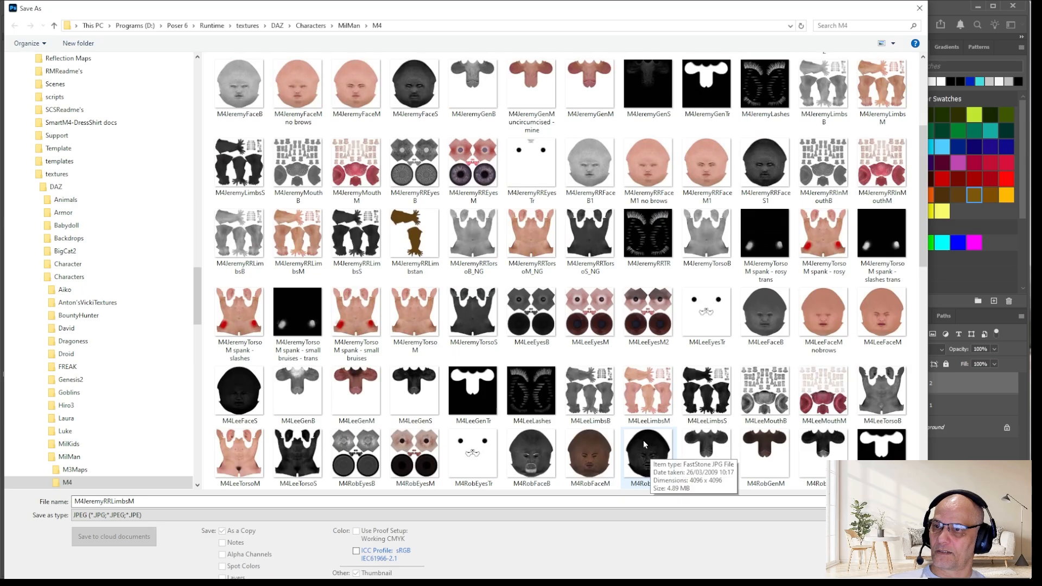
{"action": "scroll", "coordinate": [643, 441], "scroll_direction": "down", "scroll_amount": 5}
{"action": "scroll", "coordinate": [637, 454], "scroll_direction": "down", "scroll_amount": 5}
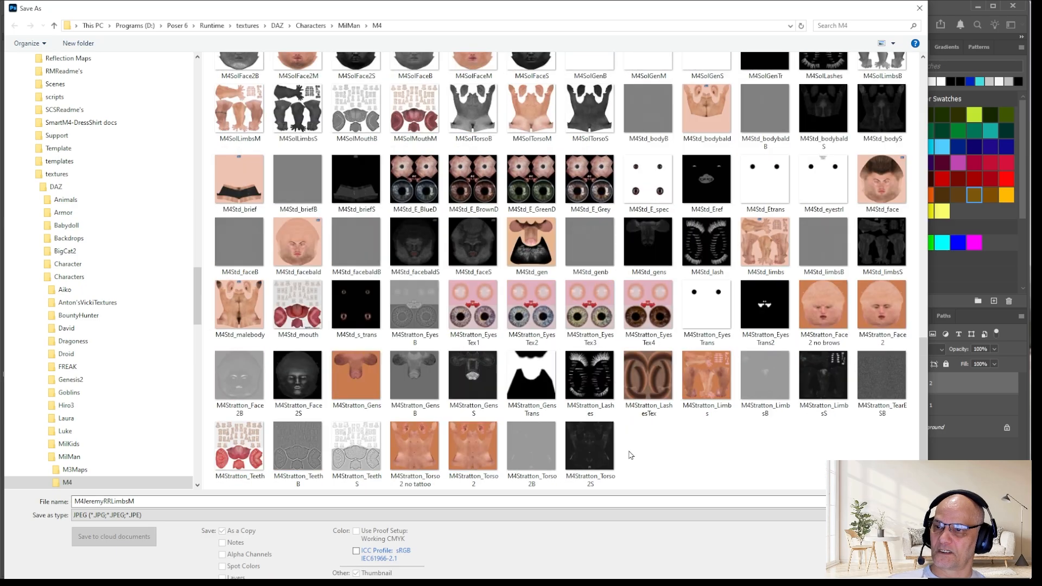
{"action": "scroll", "coordinate": [635, 453], "scroll_direction": "up", "scroll_amount": 10}
{"action": "scroll", "coordinate": [641, 455], "scroll_direction": "up", "scroll_amount": 1}
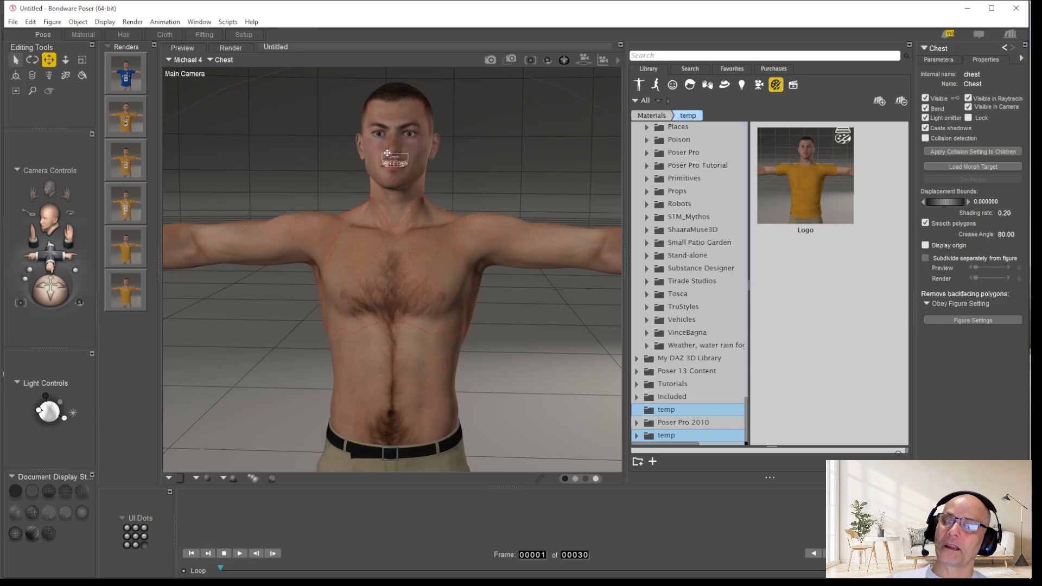
In Poser, open the Material room for Michael 4's 3_SkinArm material and add a new material layer above Base.
{"action": "left_click", "coordinate": [81, 35]}
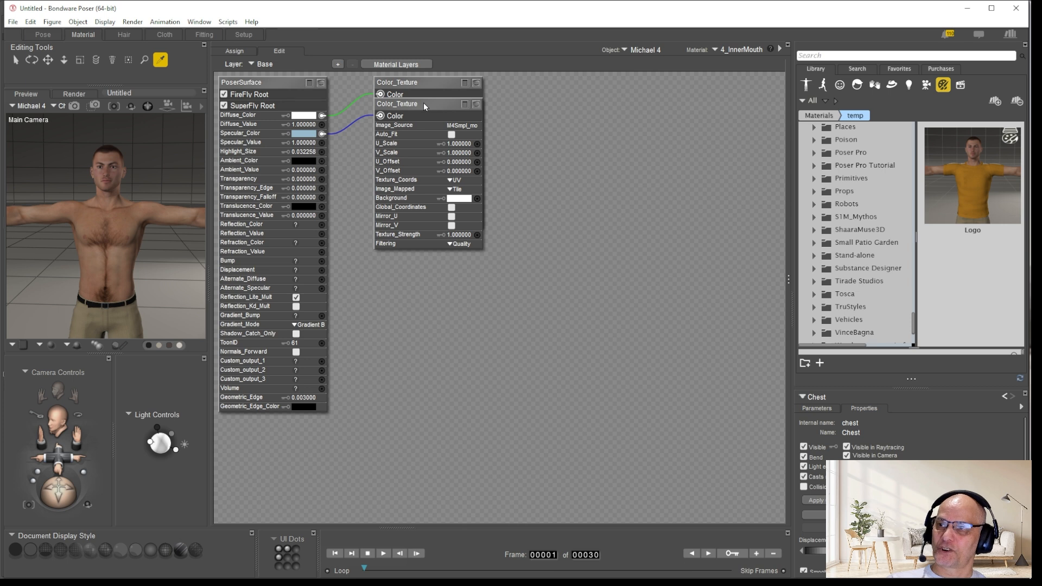
{"action": "left_click", "coordinate": [185, 222]}
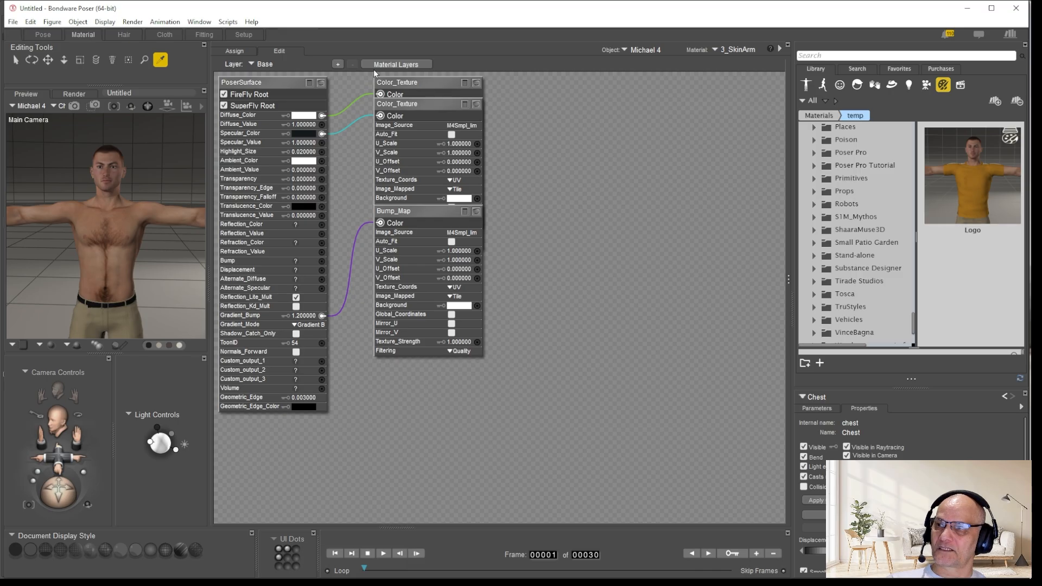
{"action": "left_click", "coordinate": [337, 65]}
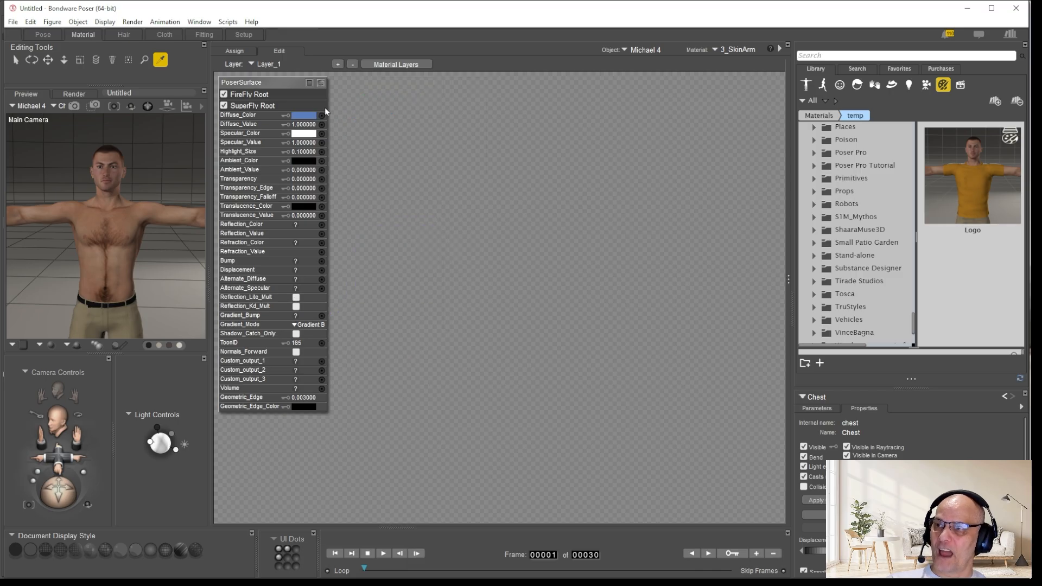
Set the Diffuse_Color of Layer_1's PoserSurface to white.
{"action": "left_click", "coordinate": [304, 115]}
{"action": "left_click", "coordinate": [465, 113]}
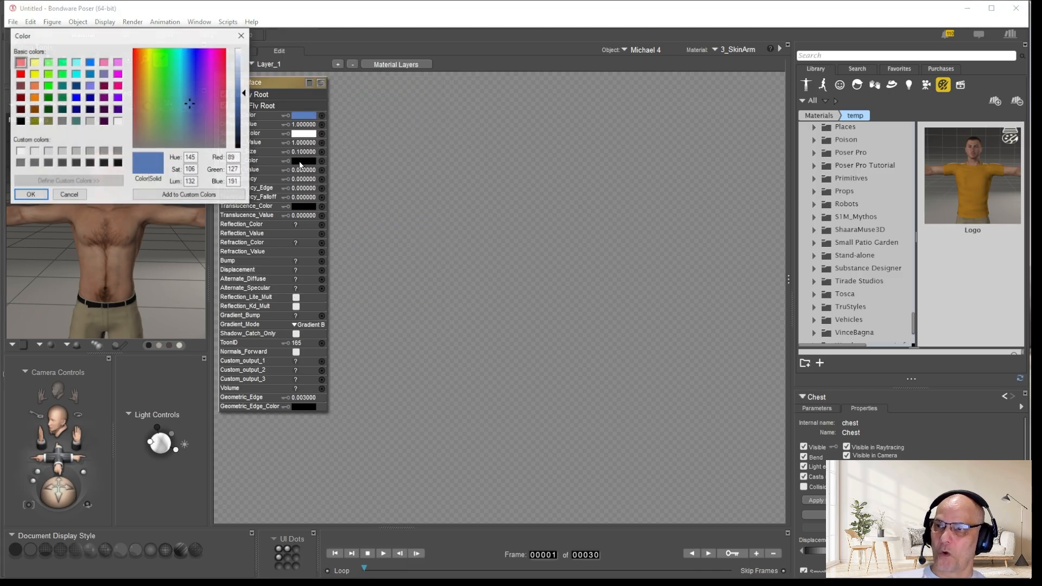
{"action": "left_click", "coordinate": [118, 121]}
{"action": "left_click", "coordinate": [31, 195]}
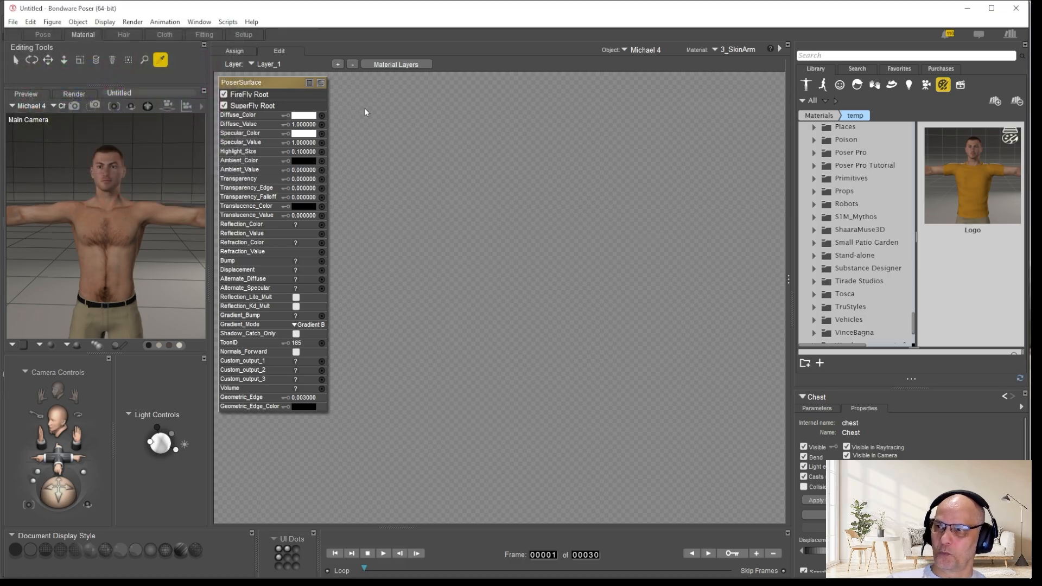
Create a 2D image_map node on Layer_1 and connect its Color output to the PoserSurface's Diffuse_Color.
{"action": "right_click", "coordinate": [444, 140]}
{"action": "mouse_move", "coordinate": [498, 144]}
{"action": "mouse_move", "coordinate": [629, 174]}
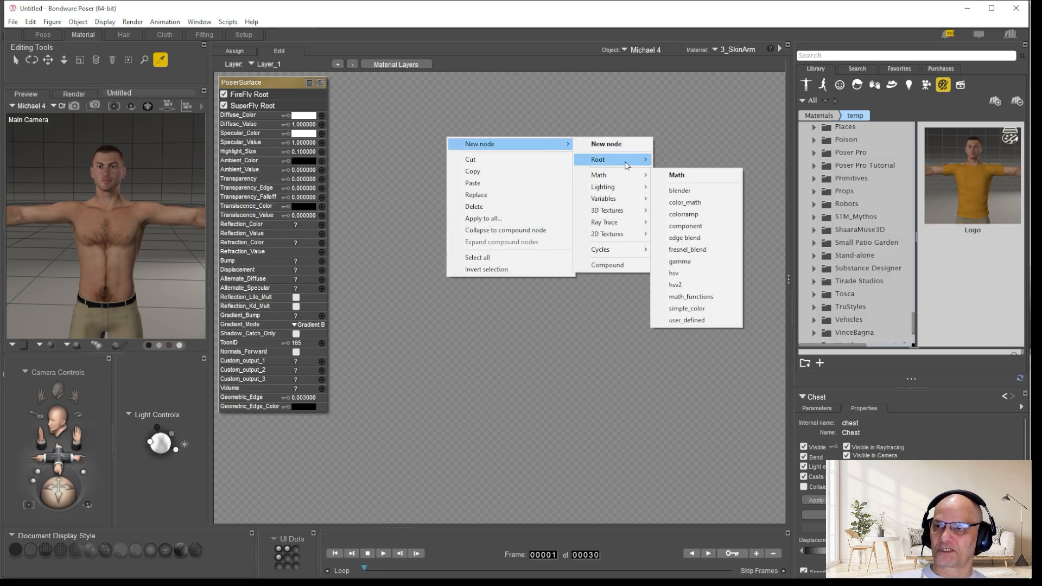
{"action": "mouse_move", "coordinate": [624, 234]}
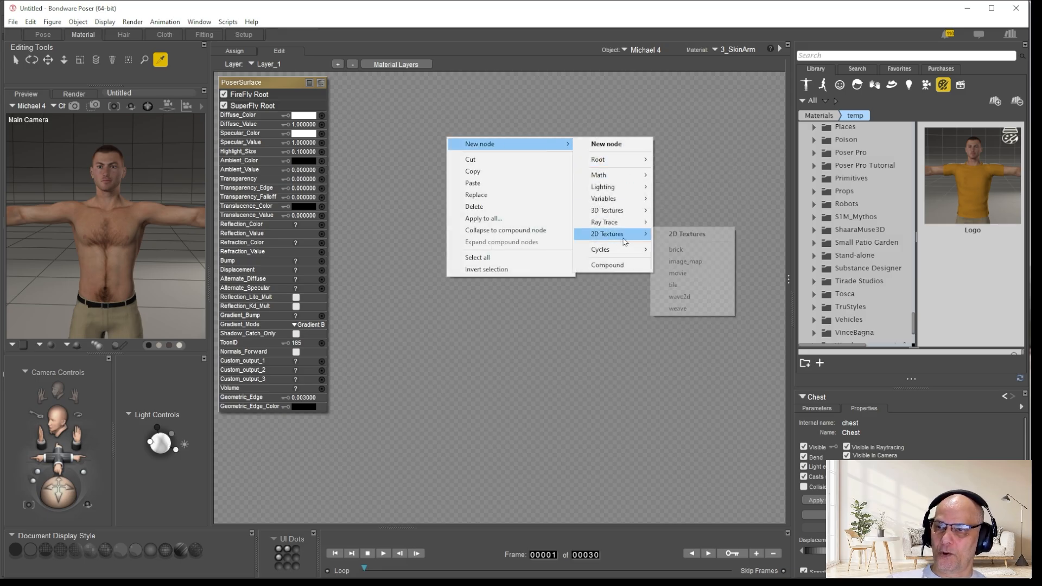
{"action": "left_click", "coordinate": [684, 263]}
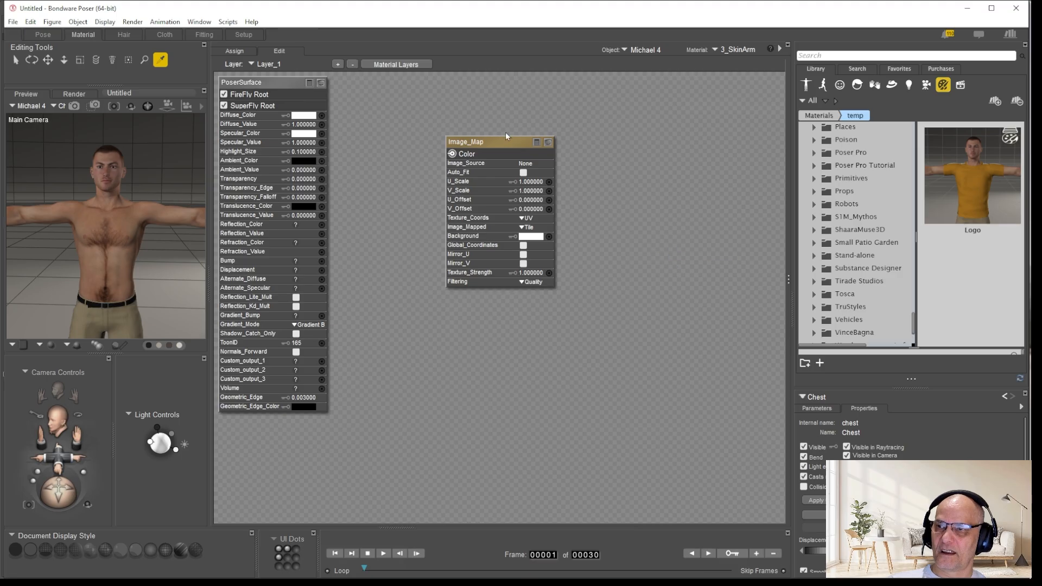
{"action": "left_click_drag", "start_coordinate": [452, 156], "coordinate": [322, 116]}
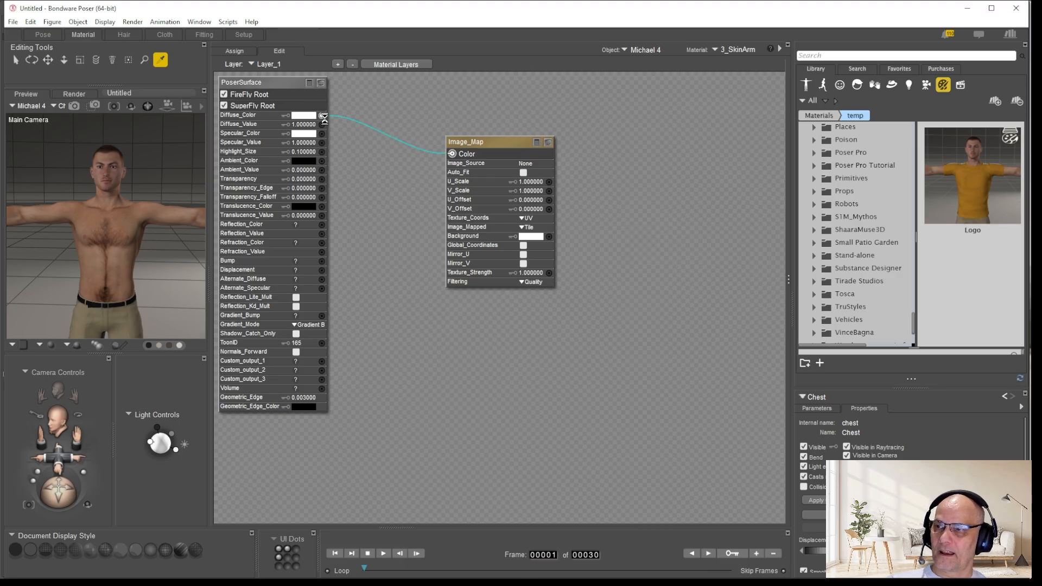
Set the PoserSurface's Specular_Value to 0 on Layer_1.
{"action": "left_click", "coordinate": [304, 143]}
{"action": "type", "text": "0"}
{"action": "key", "text": "Return"}
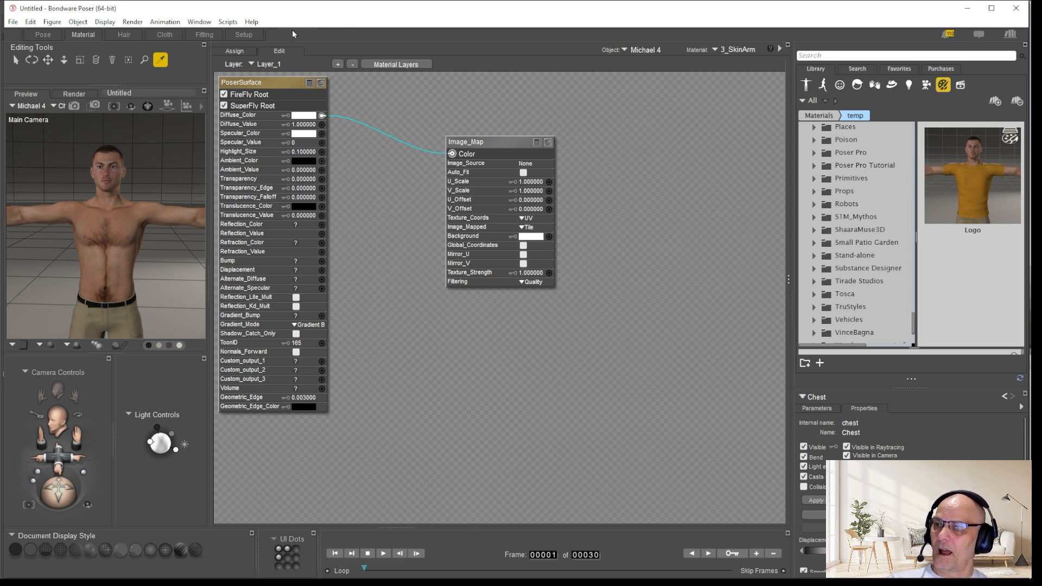
{"action": "left_click", "coordinate": [535, 164]}
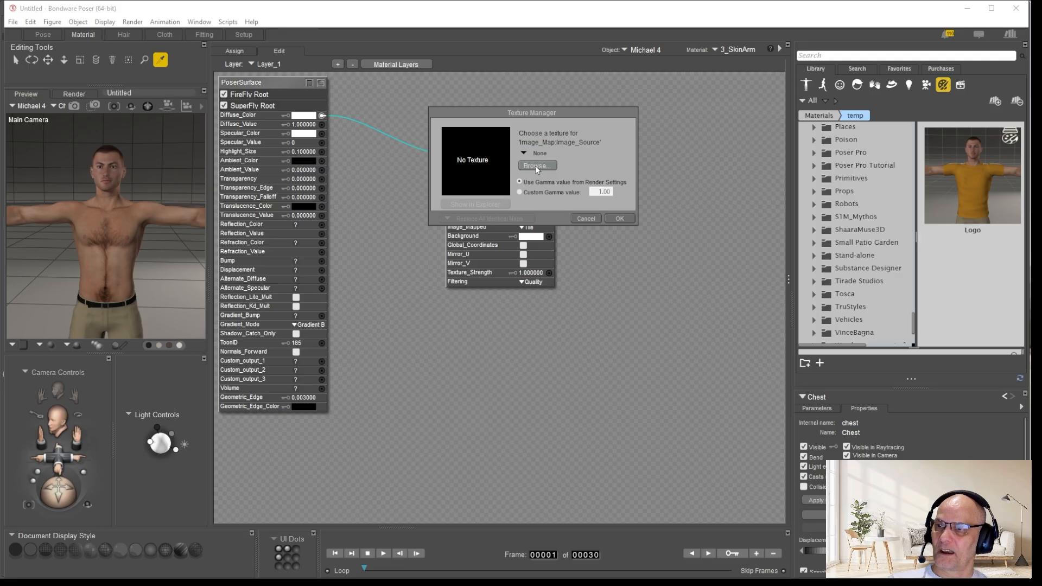
{"action": "left_click", "coordinate": [535, 165]}
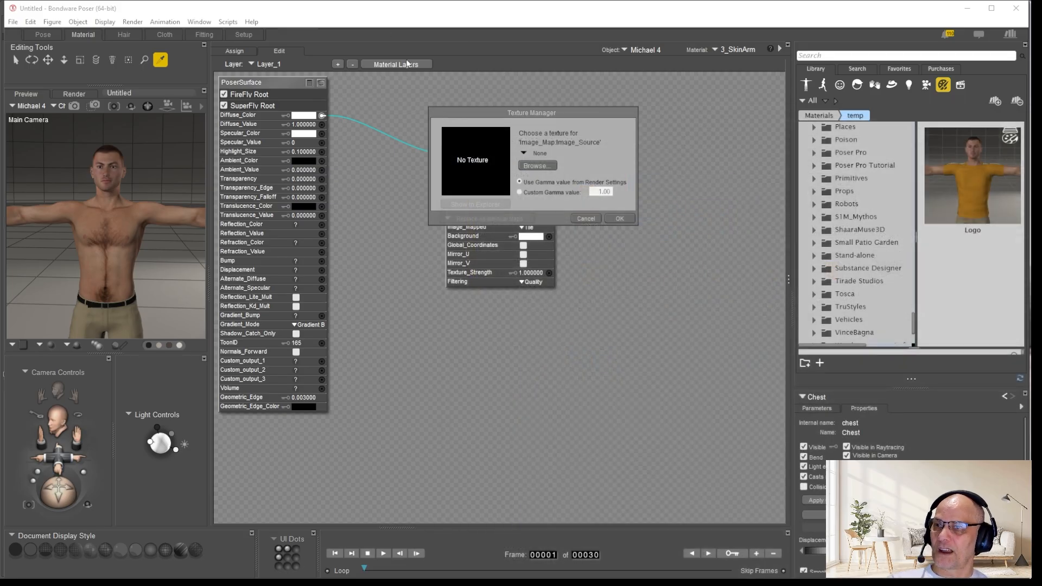
{"action": "left_click", "coordinate": [586, 219]}
Switch to the Base material layer and move the diffuse Color_Texture node clear of the other texture nodes.
{"action": "left_click", "coordinate": [395, 66]}
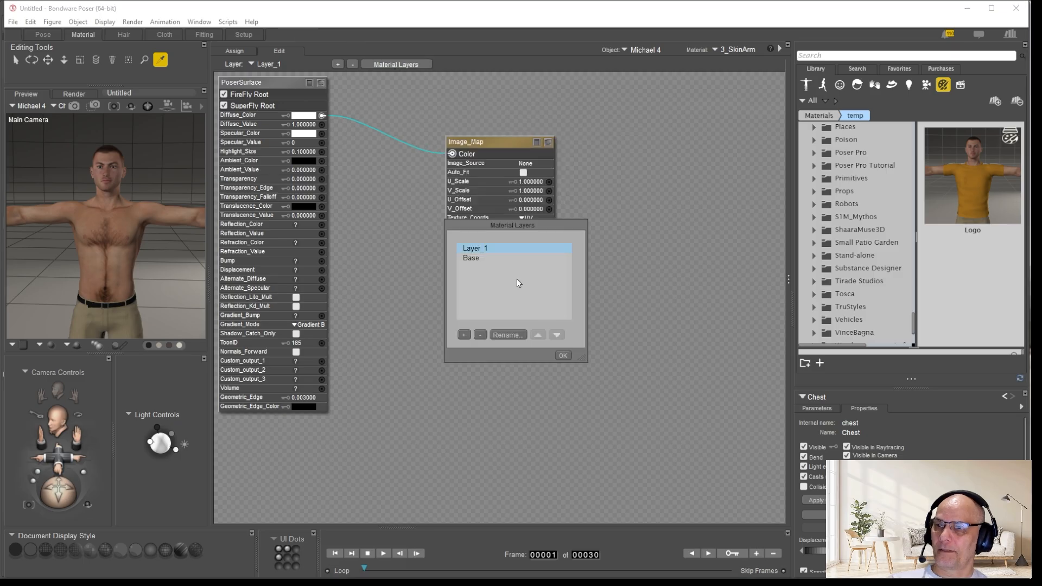
{"action": "left_click", "coordinate": [472, 258]}
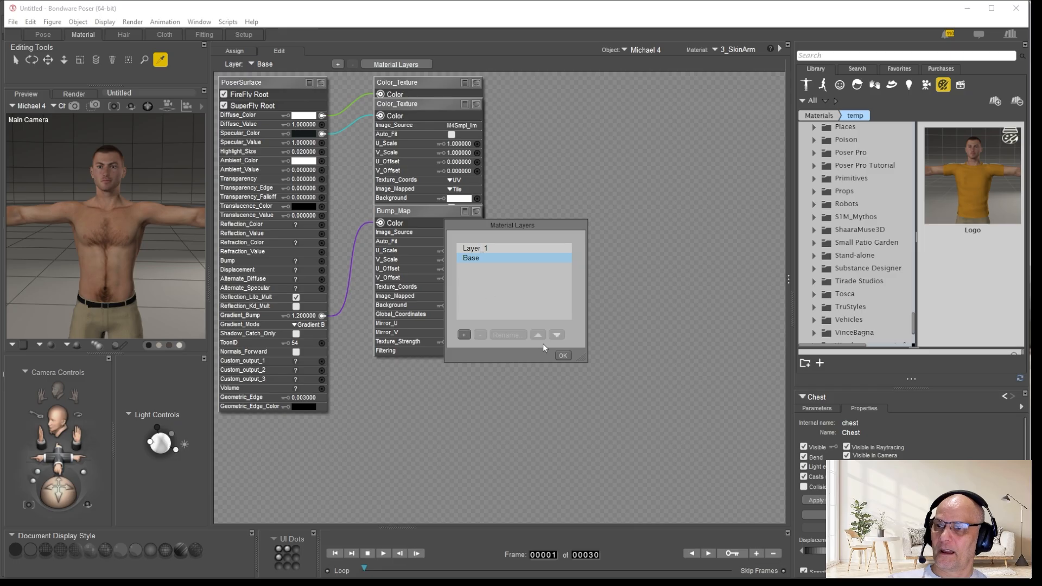
{"action": "left_click", "coordinate": [563, 356]}
{"action": "left_click_drag", "start_coordinate": [419, 83], "coordinate": [635, 72]}
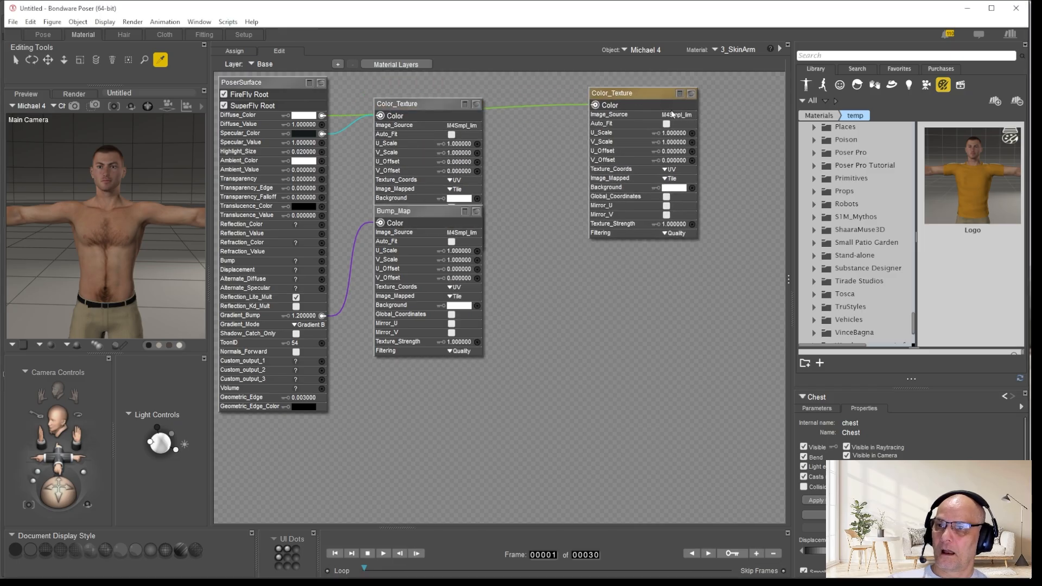
Copy the M4 texture folder path from the moved Color_Texture node's image browser, and leave its image source as it is.
{"action": "left_click", "coordinate": [677, 116]}
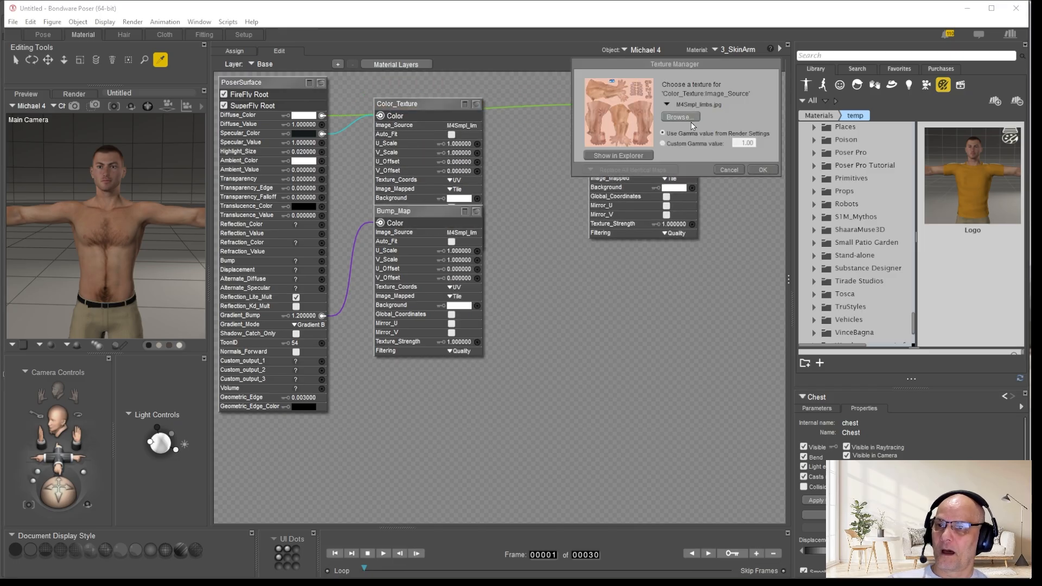
{"action": "left_click", "coordinate": [680, 116]}
{"action": "left_click", "coordinate": [986, 85]}
{"action": "key", "text": "ctrl+c"}
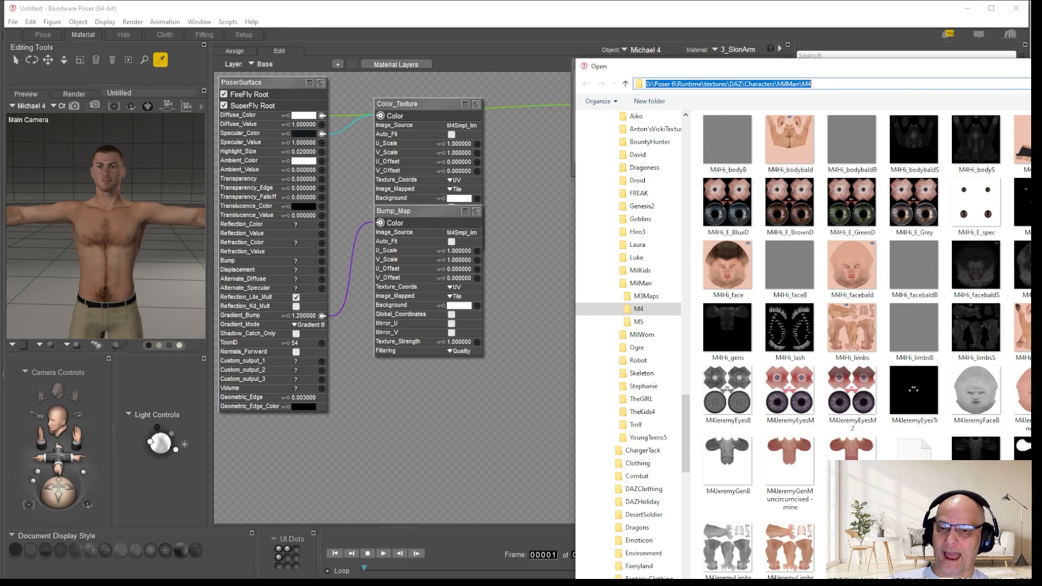
{"action": "key", "text": "Escape"}
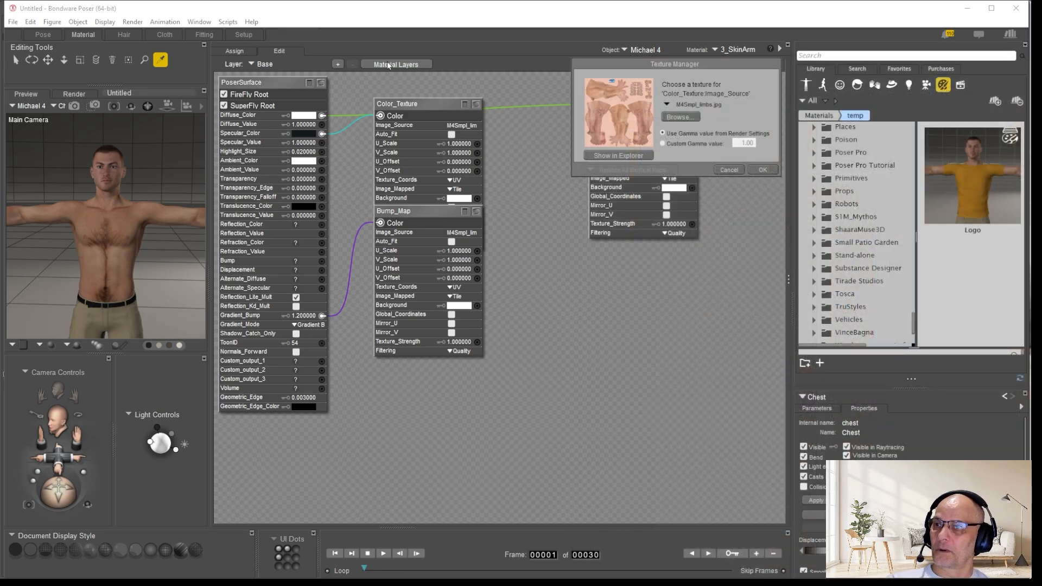
{"action": "left_click", "coordinate": [729, 170]}
Switch to Layer_1 and load M4JeremyRRLimbstan.jpg from the copied M4 texture folder path as the Image_Map's image source.
{"action": "left_click", "coordinate": [258, 65]}
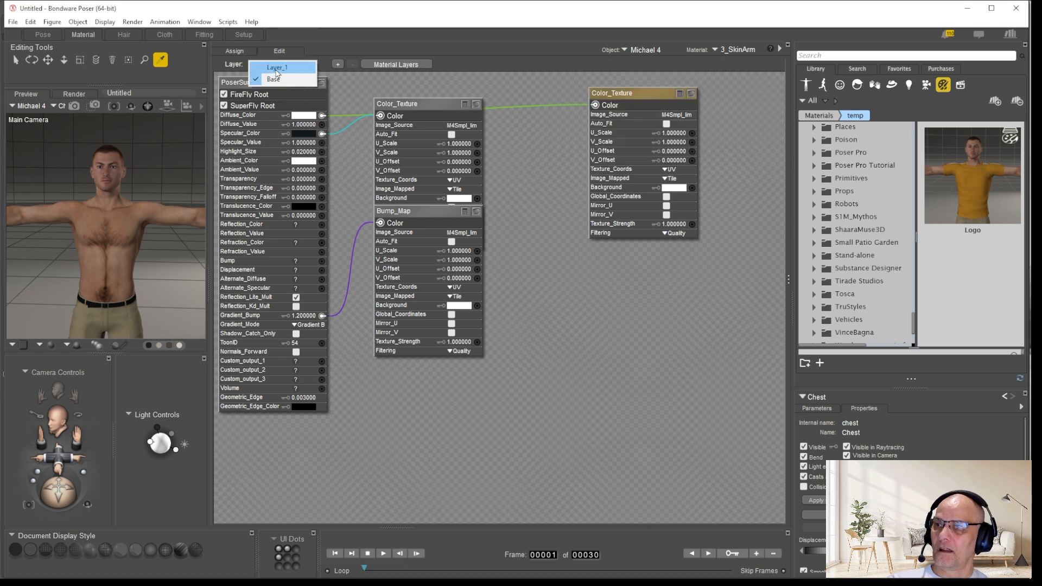
{"action": "left_click", "coordinate": [278, 68]}
{"action": "left_click", "coordinate": [526, 164]}
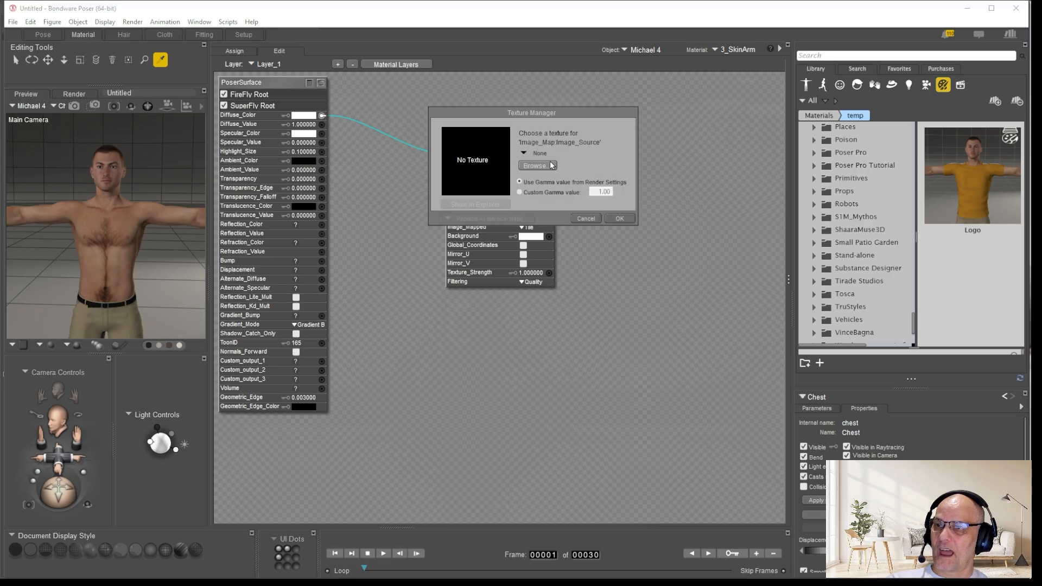
{"action": "left_click", "coordinate": [540, 177]}
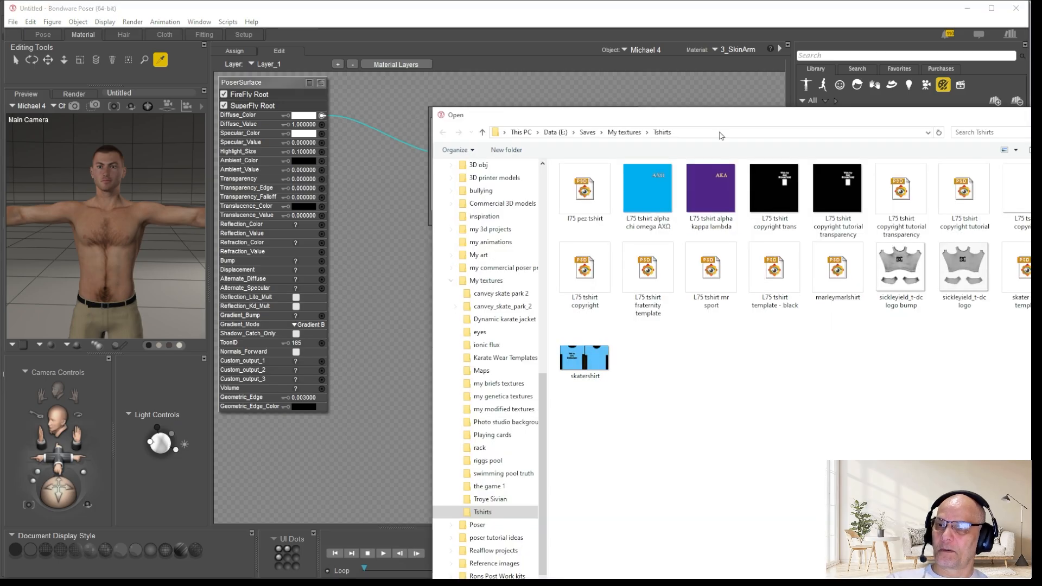
{"action": "left_click", "coordinate": [721, 135]}
{"action": "key", "text": "ctrl+v"}
{"action": "key", "text": "Return"}
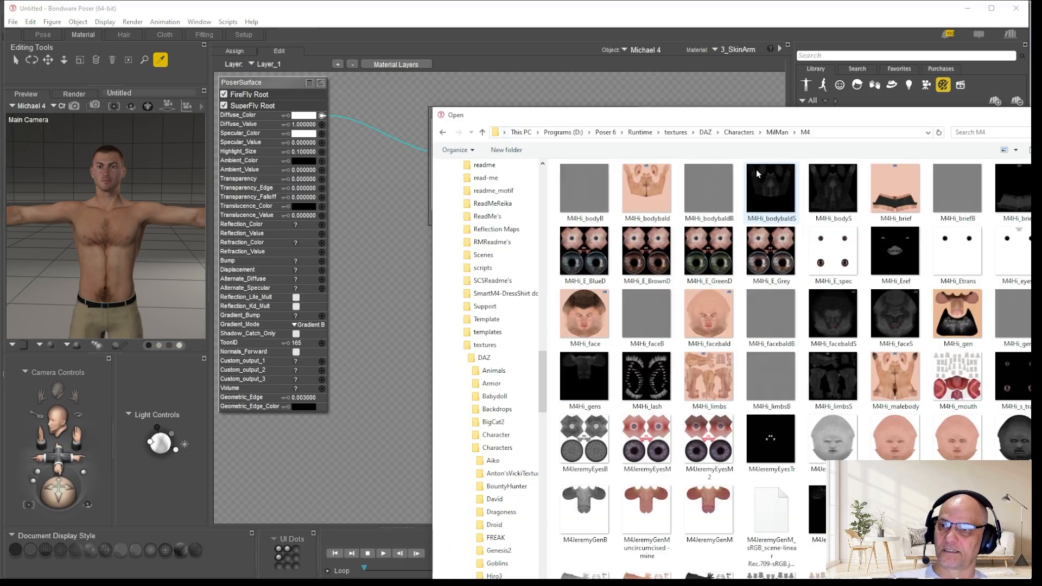
{"action": "scroll", "coordinate": [769, 401], "scroll_direction": "down", "scroll_amount": 3}
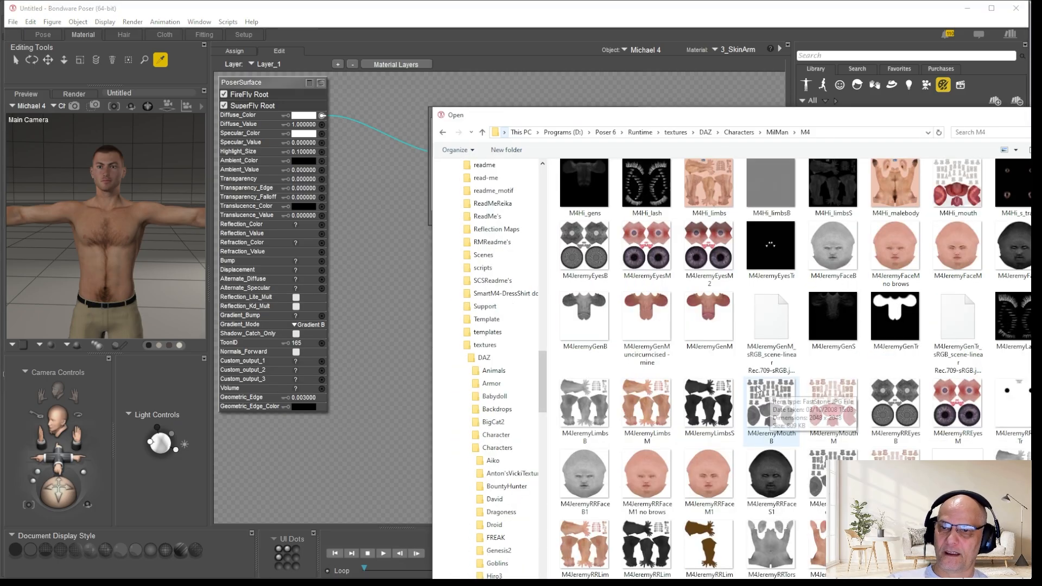
{"action": "double_click", "coordinate": [715, 543]}
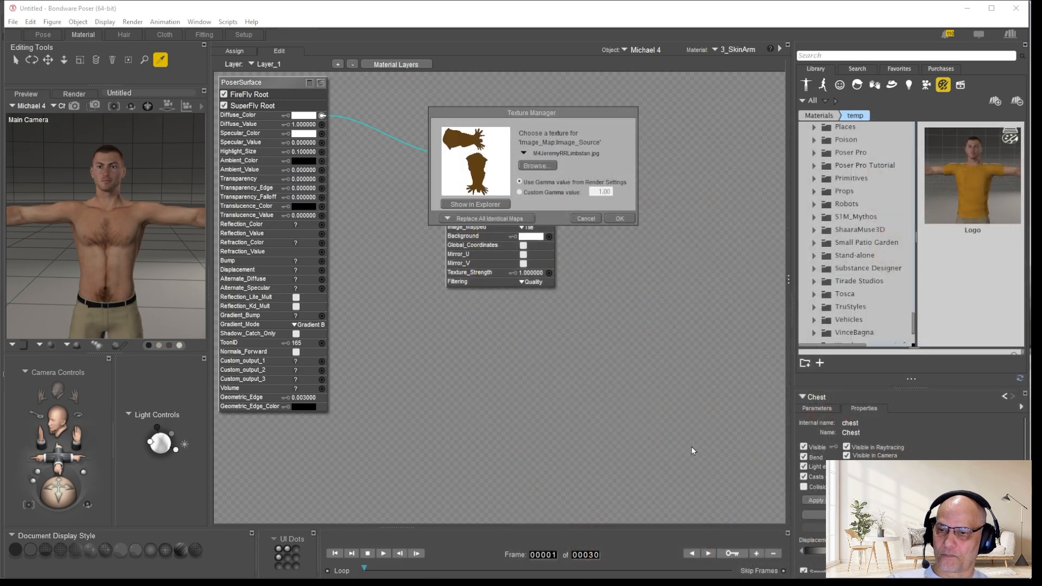
{"action": "left_click", "coordinate": [616, 218]}
Copy the PoserSurface and Image_Map nodes of 3_SkinArm's Layer_1, switch to the 3_SkinForearm material and add a new layer to it.
{"action": "left_click_drag", "start_coordinate": [537, 91], "coordinate": [299, 214]}
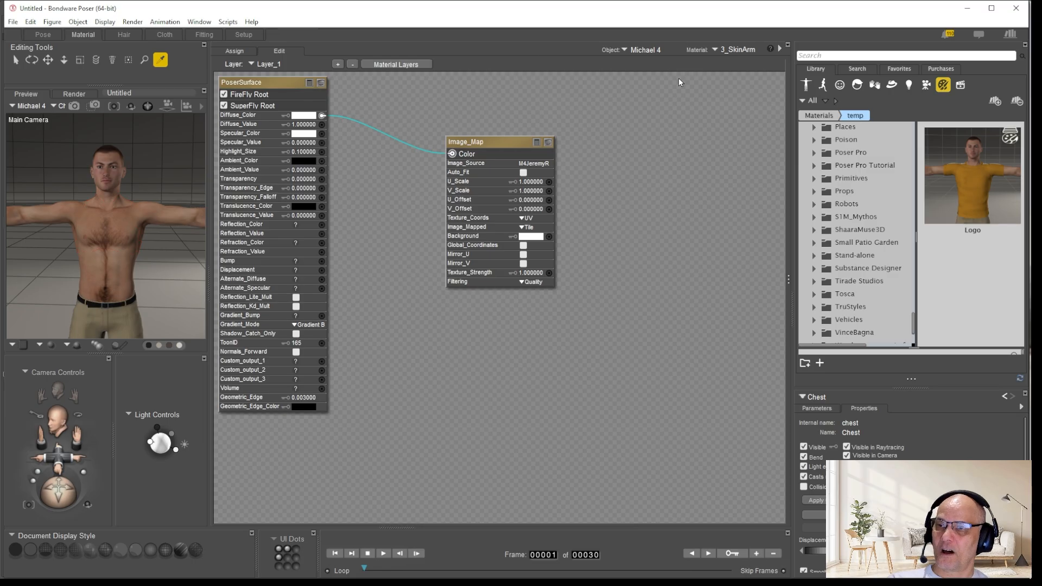
{"action": "left_click", "coordinate": [737, 50]}
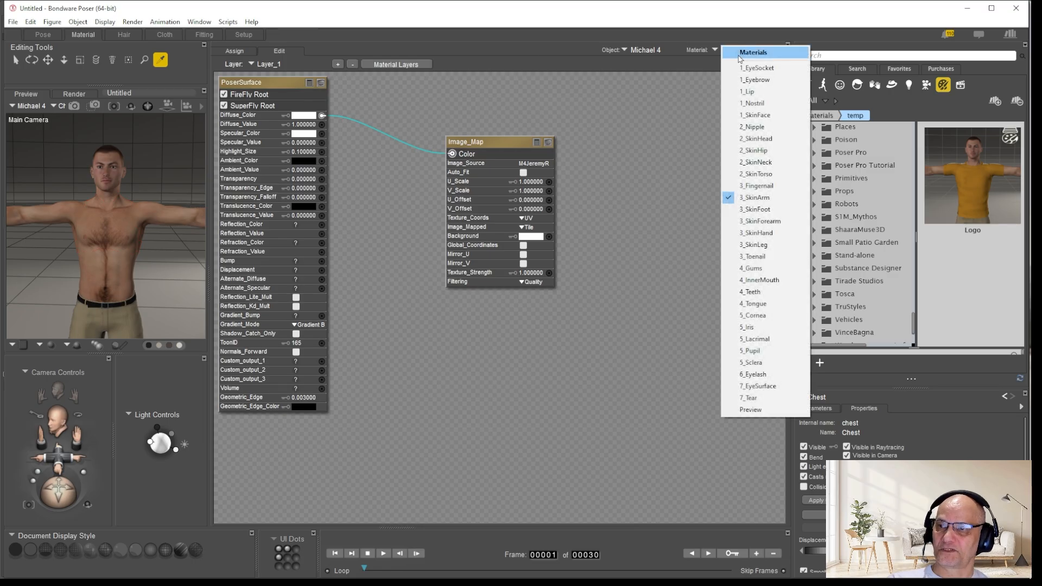
{"action": "left_click", "coordinate": [760, 222]}
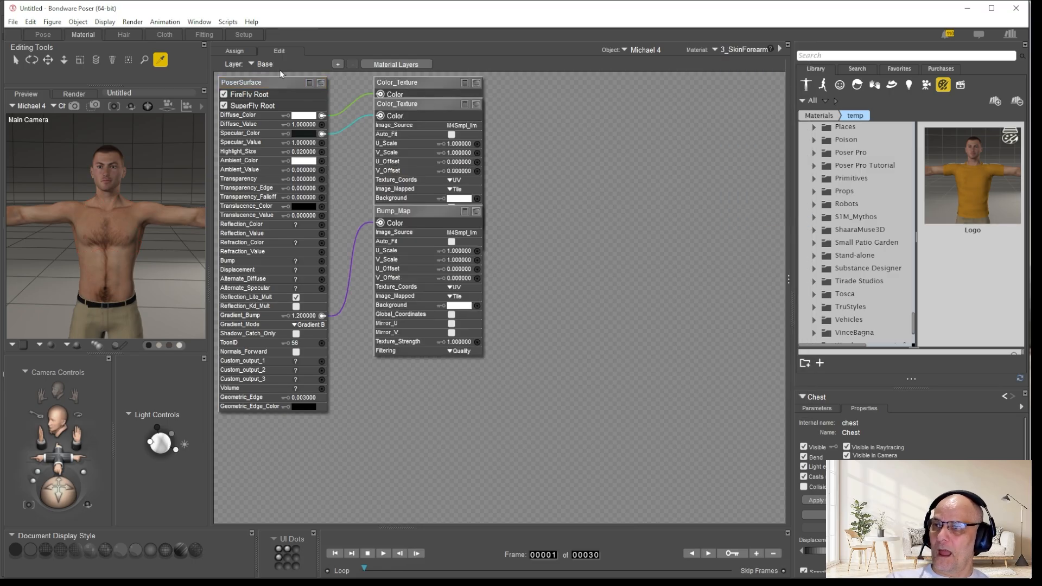
{"action": "left_click", "coordinate": [339, 66]}
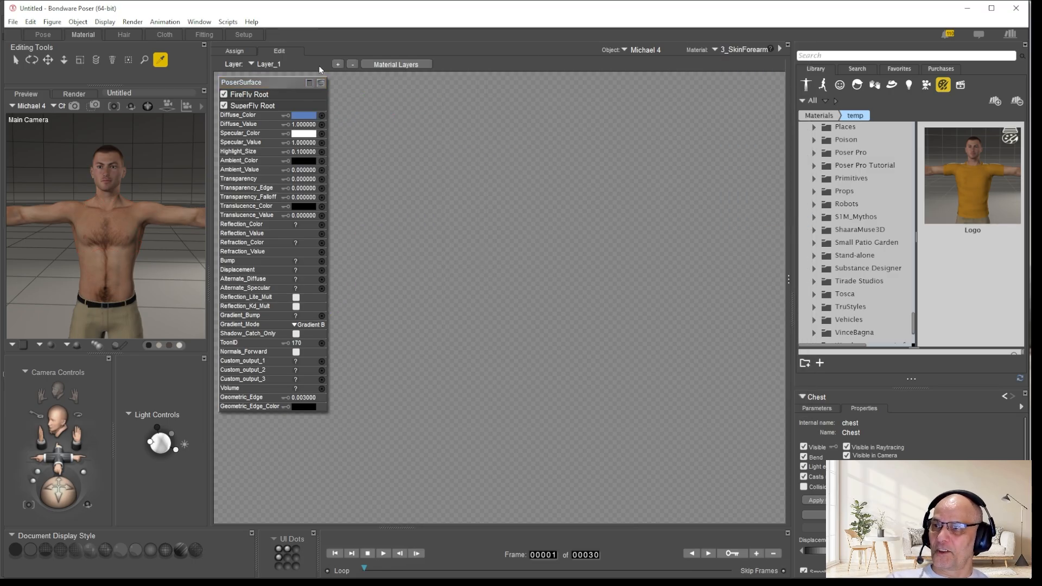
{"action": "right_click", "coordinate": [285, 86]}
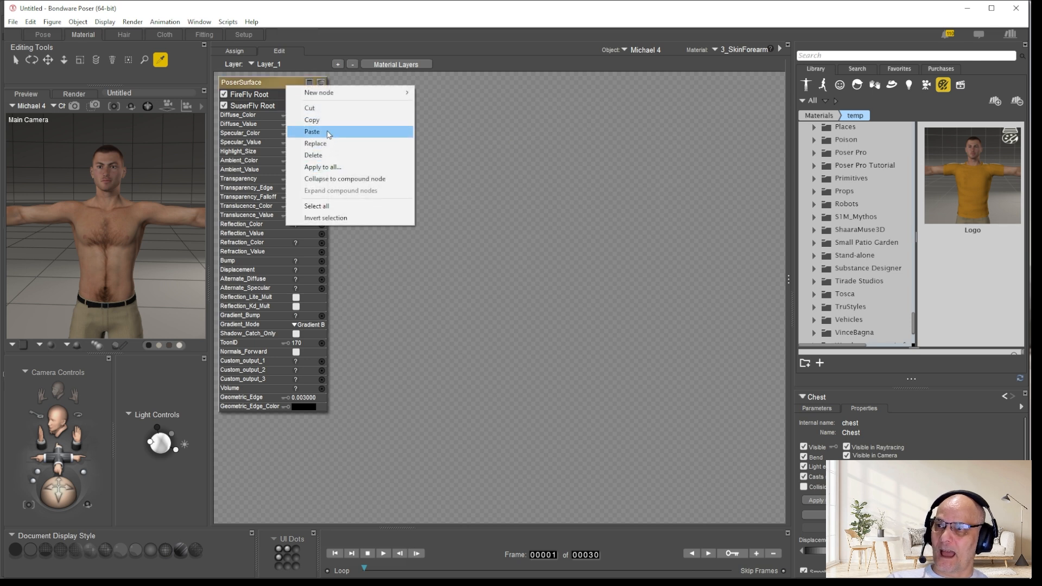
{"action": "left_click", "coordinate": [329, 133]}
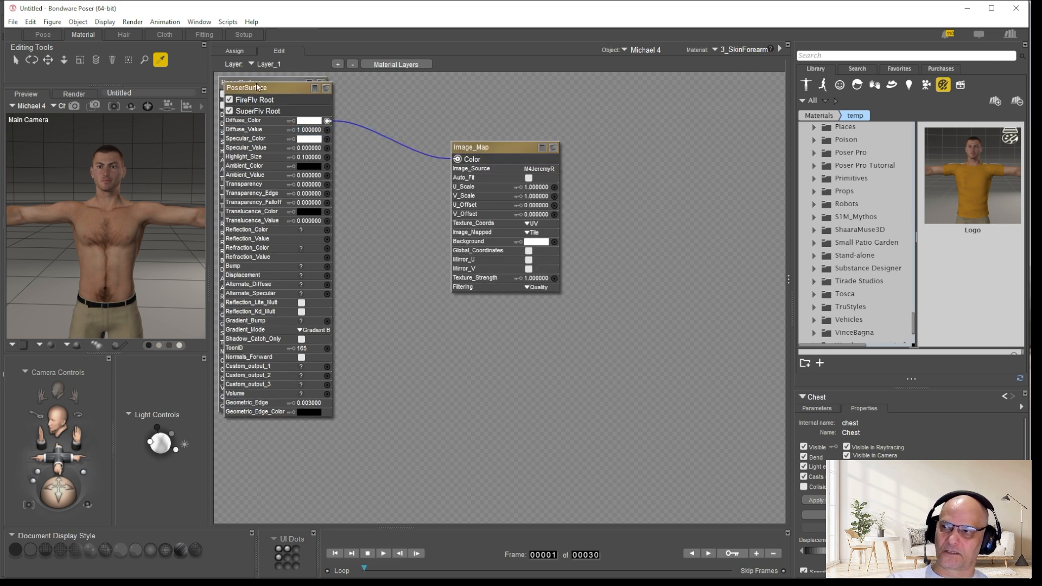
{"action": "key", "text": "Delete"}
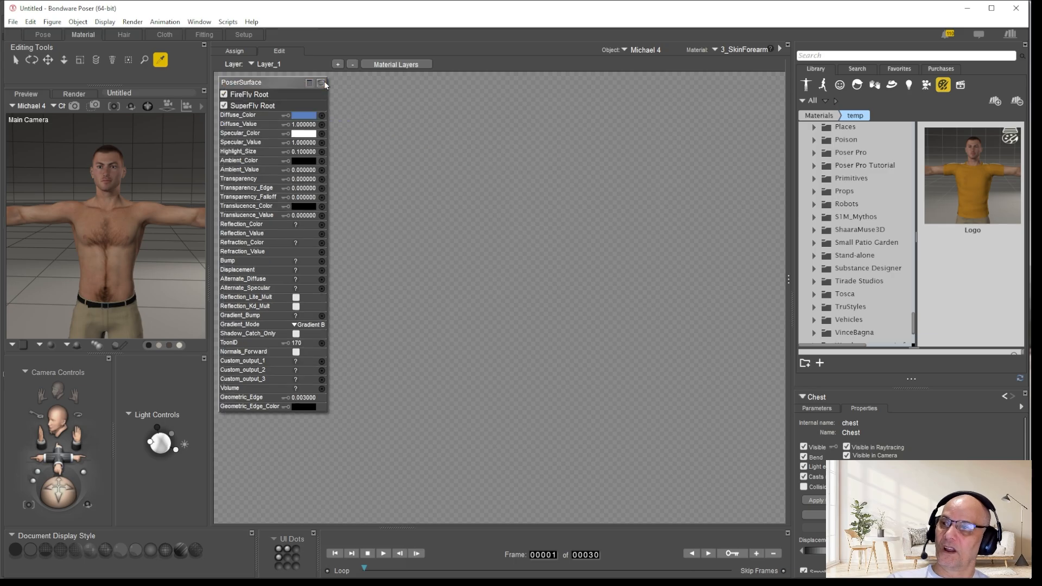
Paste the copied PoserSurface and Image_Map nodes in place of the forearm layer's default PoserSurface, and render the figure.
{"action": "right_click", "coordinate": [272, 82]}
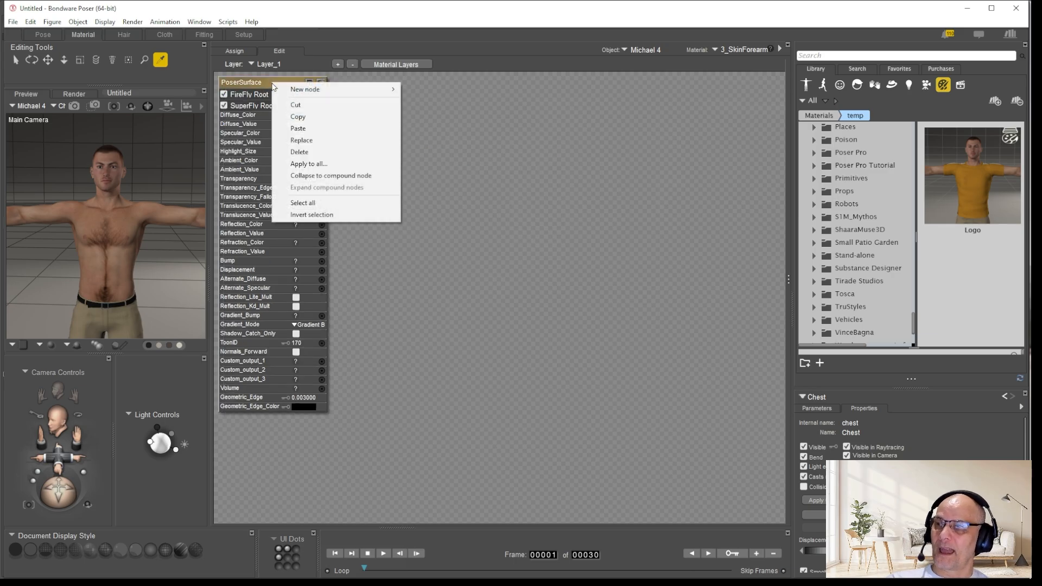
{"action": "left_click", "coordinate": [315, 129]}
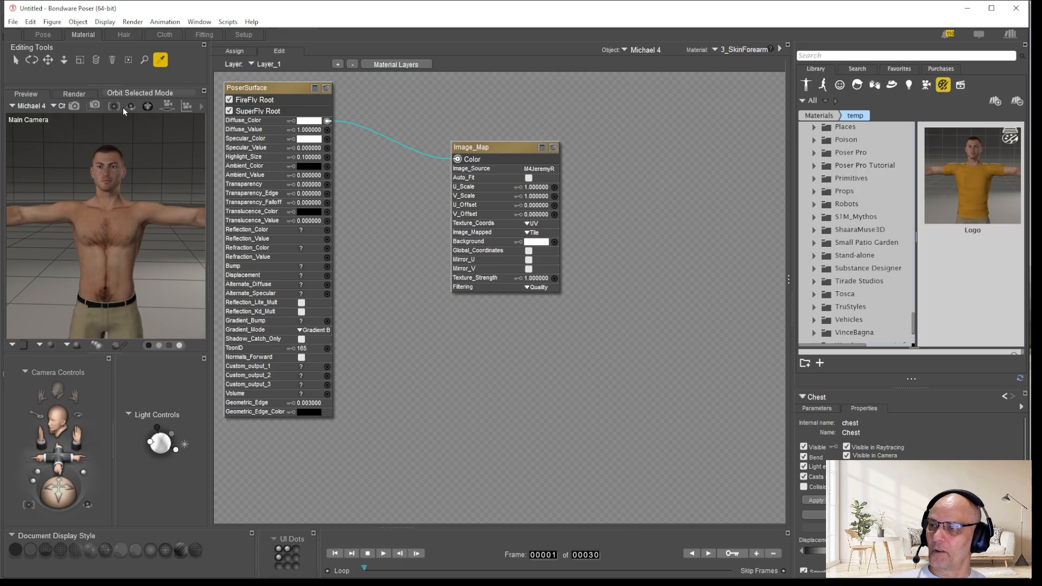
{"action": "left_click", "coordinate": [74, 106]}
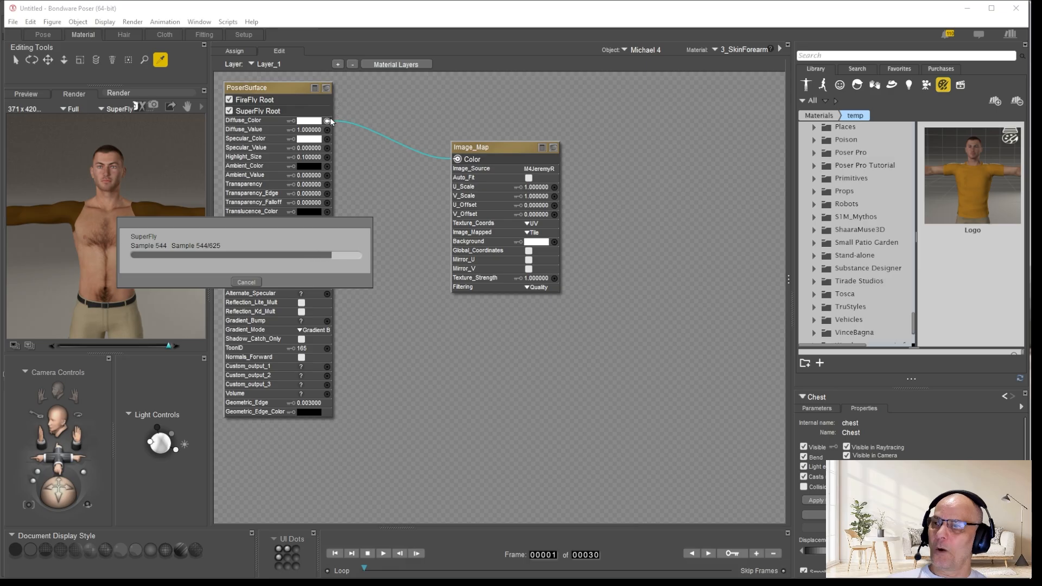
Set the PoserSurface's Transparency to .5 on the forearm's Layer_1 and render the figure again.
{"action": "left_click", "coordinate": [315, 186]}
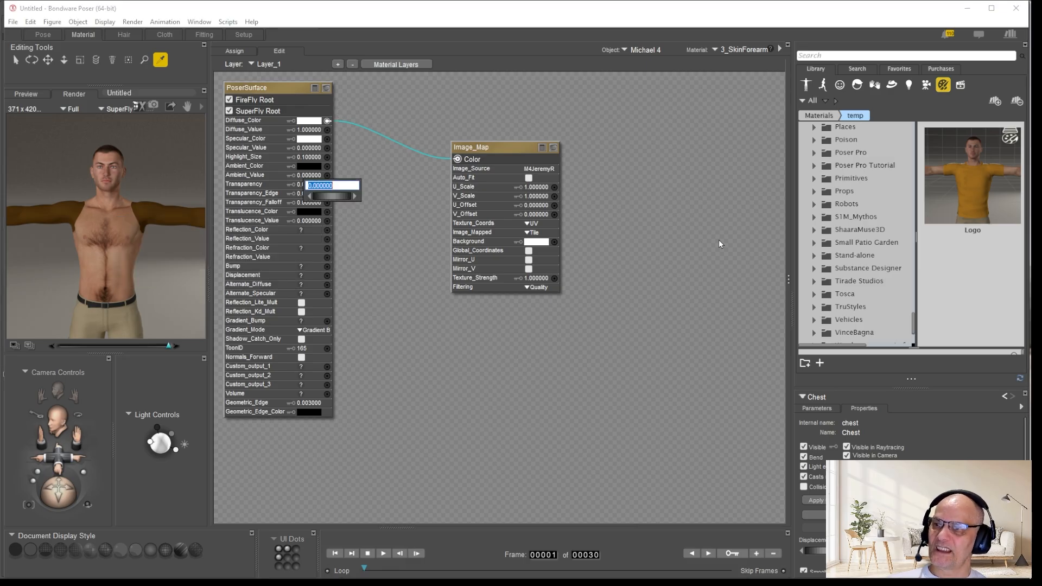
{"action": "type", "text": ".5"}
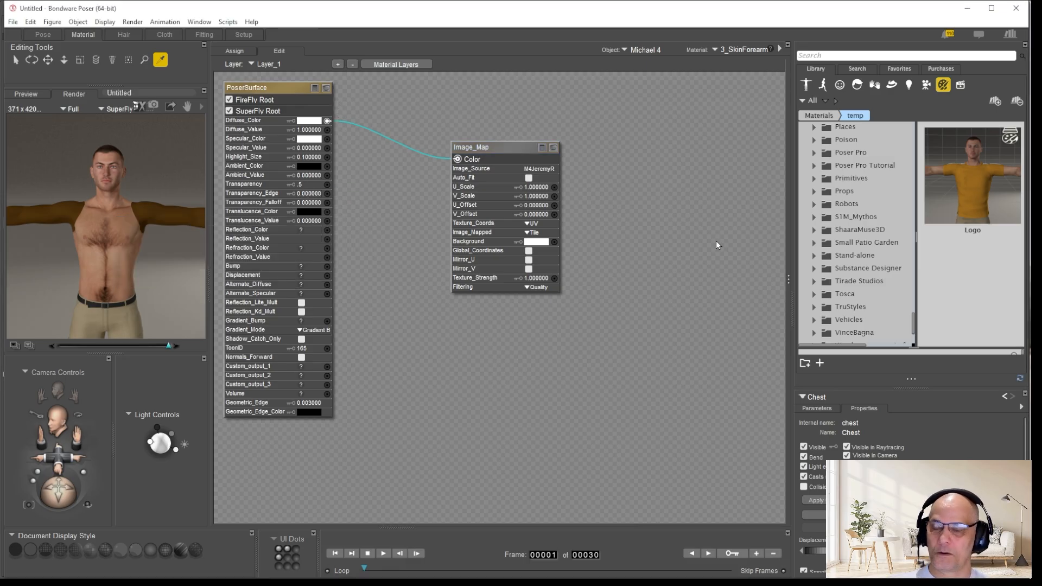
{"action": "key", "text": "Return"}
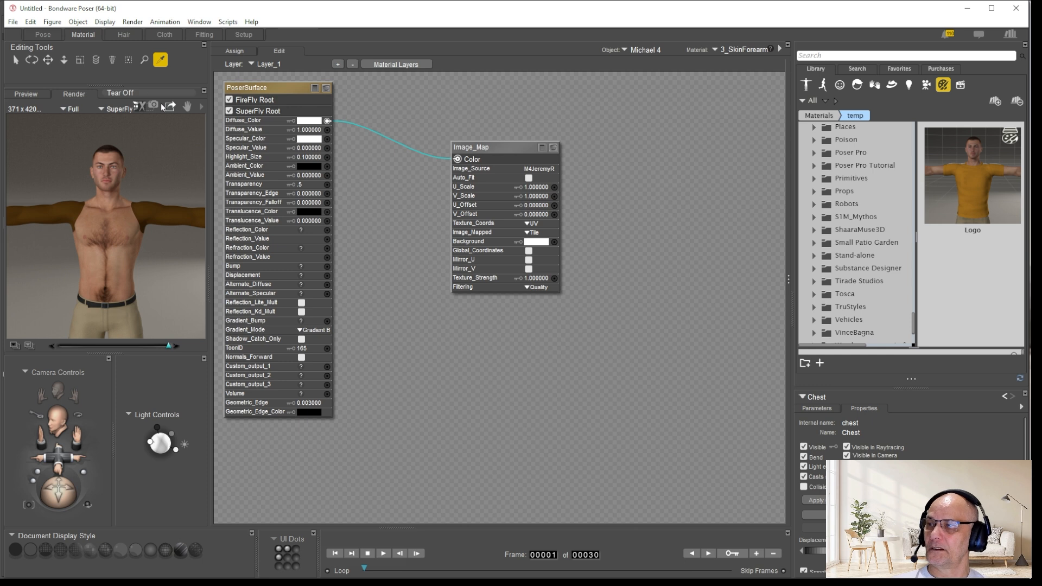
{"action": "key", "text": "ctrl+r"}
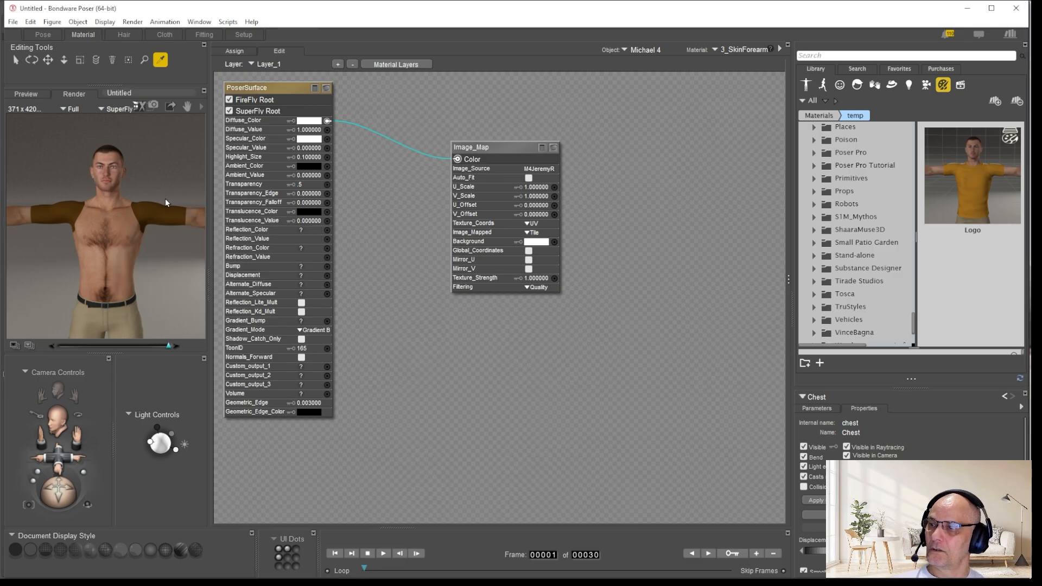
Switch to Layer_1 of the 3_SkinArm material and set the PoserSurface's Transparency to .7.
{"action": "left_click", "coordinate": [748, 50]}
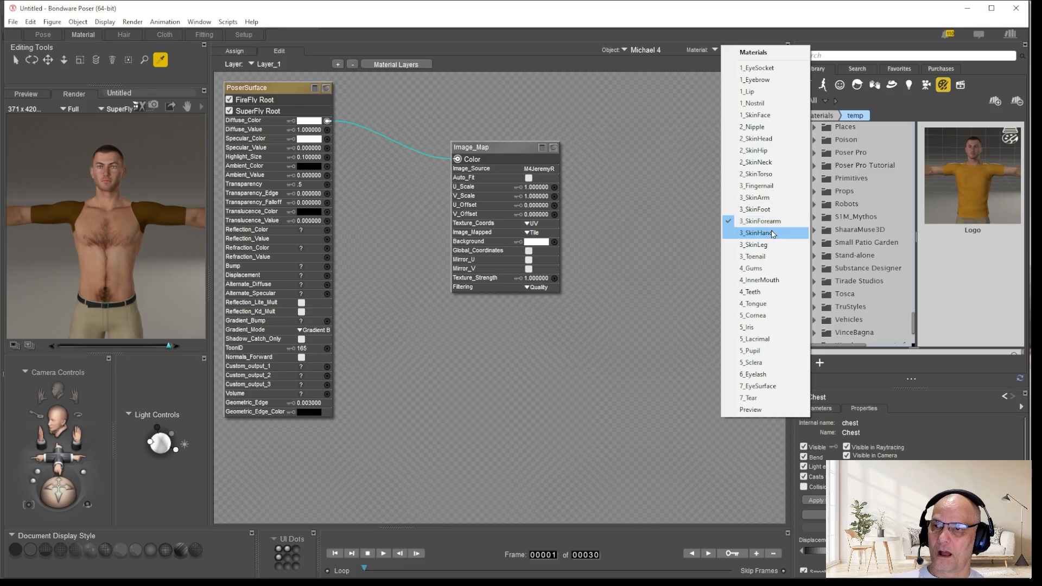
{"action": "left_click", "coordinate": [764, 197]}
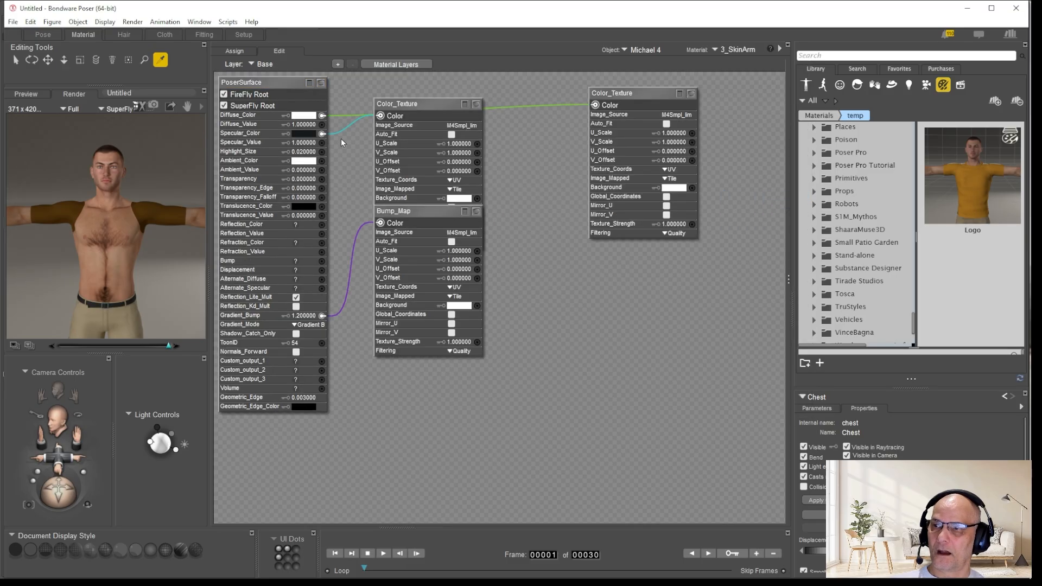
{"action": "left_click", "coordinate": [267, 65]}
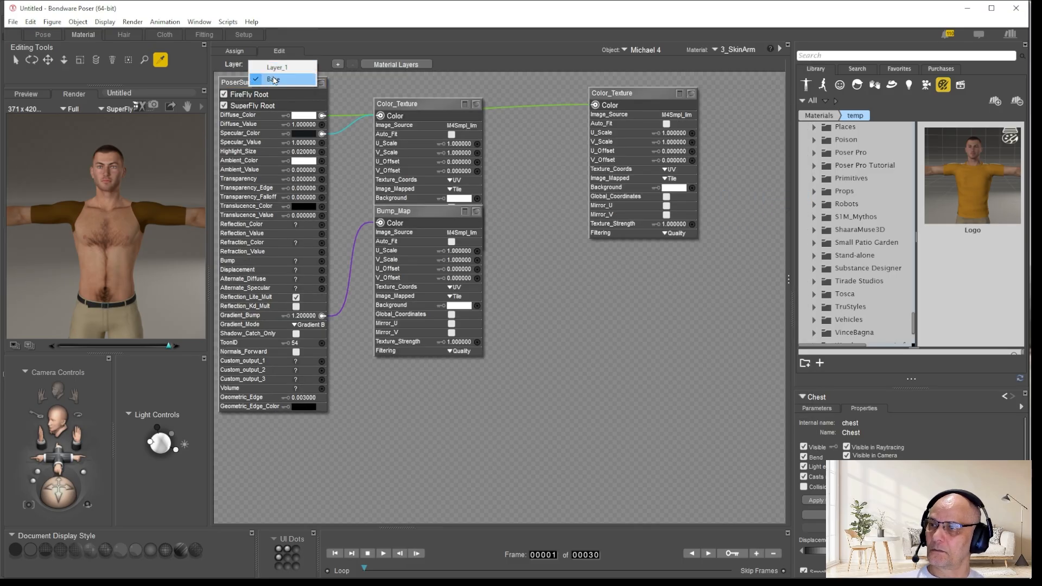
{"action": "left_click", "coordinate": [269, 79]}
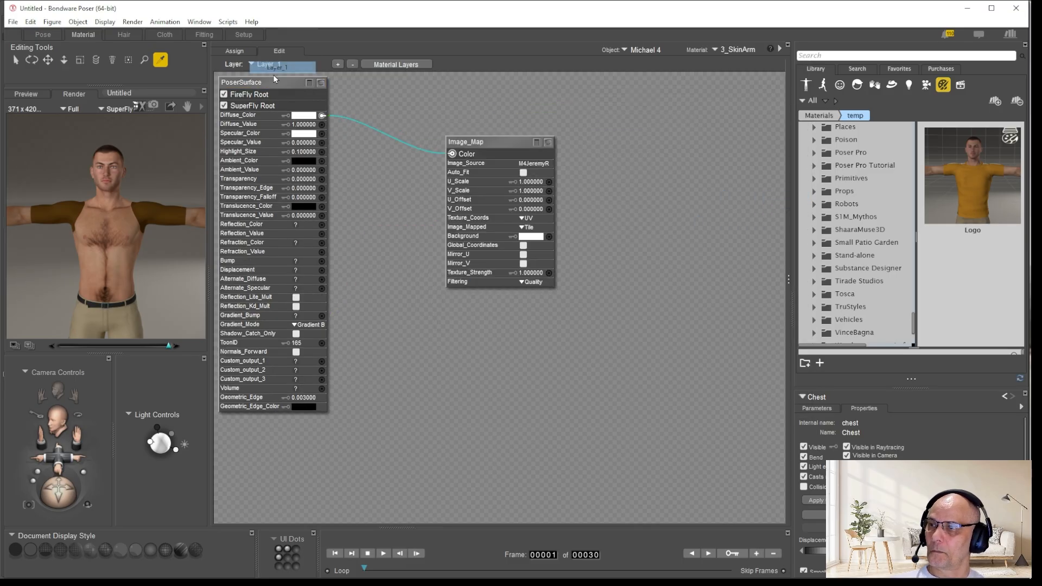
{"action": "left_click", "coordinate": [307, 179]}
{"action": "left_click", "coordinate": [307, 180]}
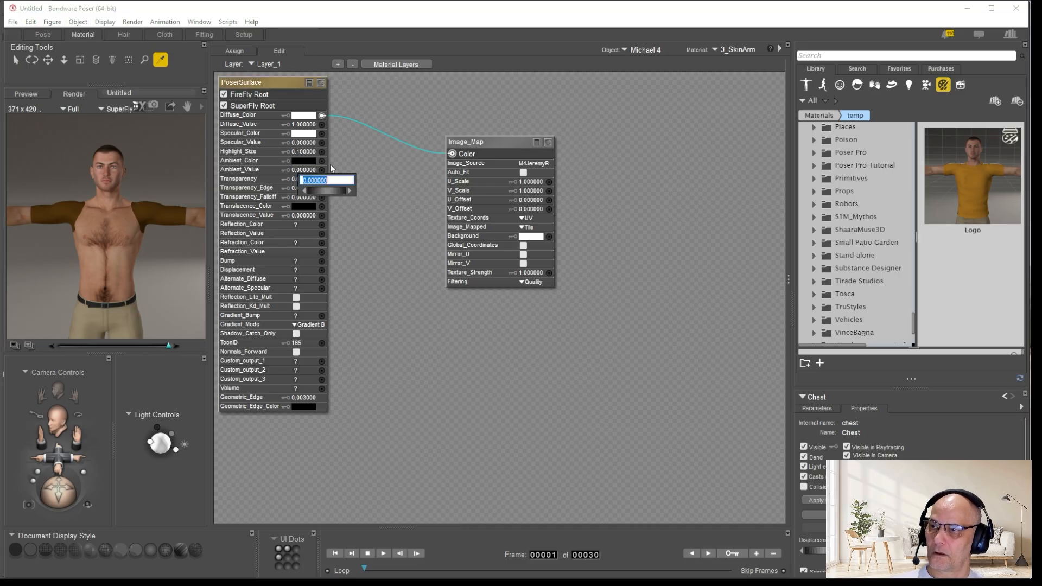
{"action": "type", "text": ".7"}
{"action": "key", "text": "Return"}
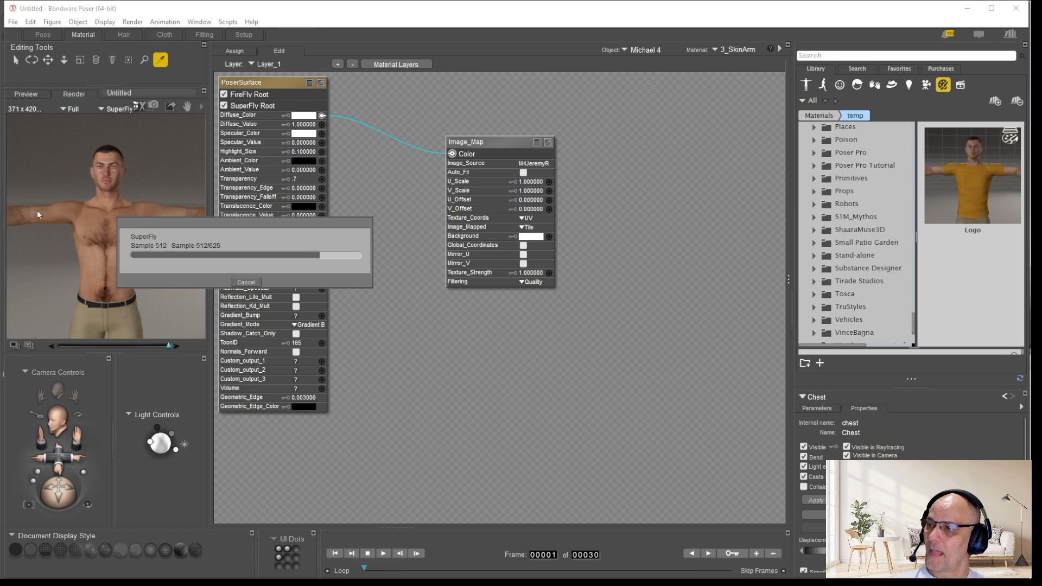
Return to the Pose room and render the figure with both outstretched arms in the frame.
{"action": "left_click", "coordinate": [43, 34]}
{"action": "scroll", "coordinate": [528, 353], "scroll_direction": "down", "scroll_amount": 5}
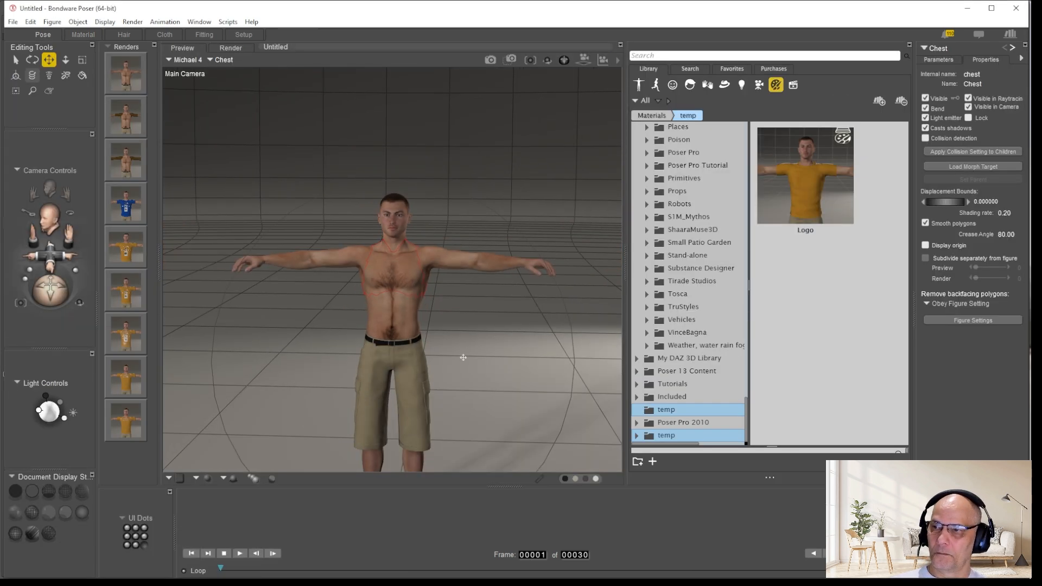
{"action": "scroll", "coordinate": [463, 357], "scroll_direction": "up", "scroll_amount": 3}
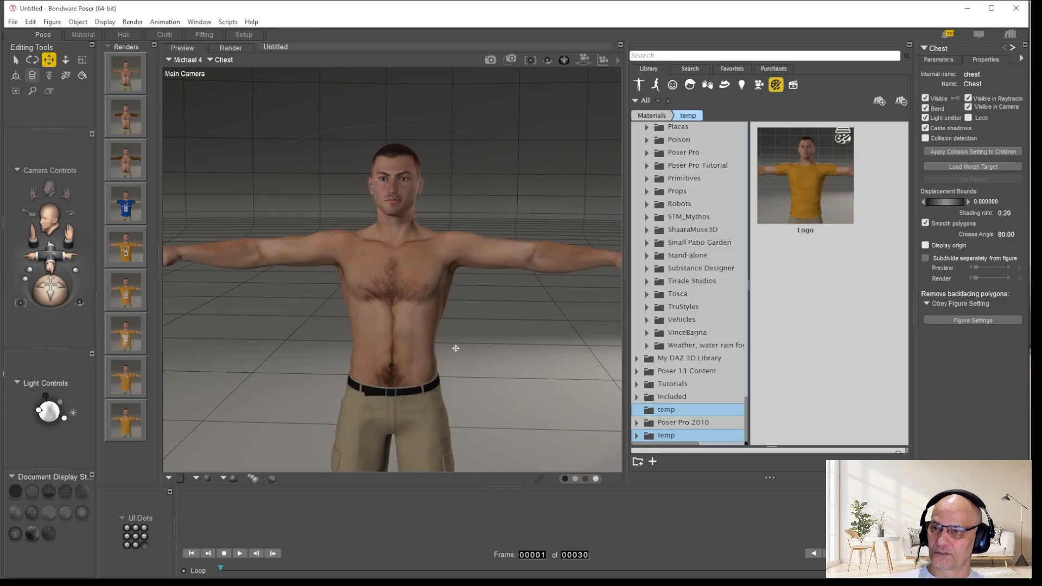
{"action": "key", "text": "ctrl+r"}
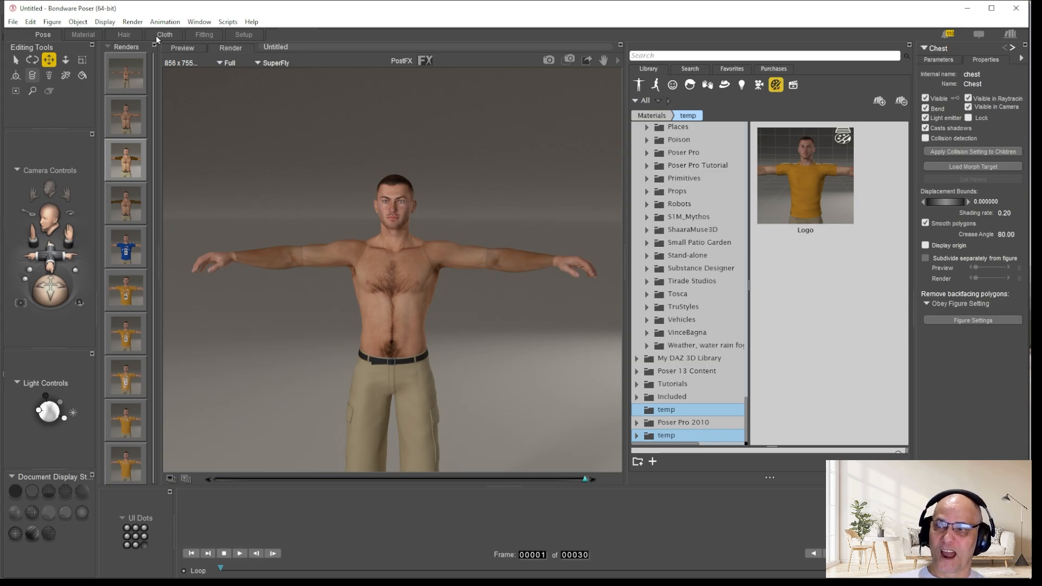
Open the 1_SkinFace material in the Material room and move its diffuse Color_Texture node clear of the other texture nodes.
{"action": "left_click", "coordinate": [84, 34]}
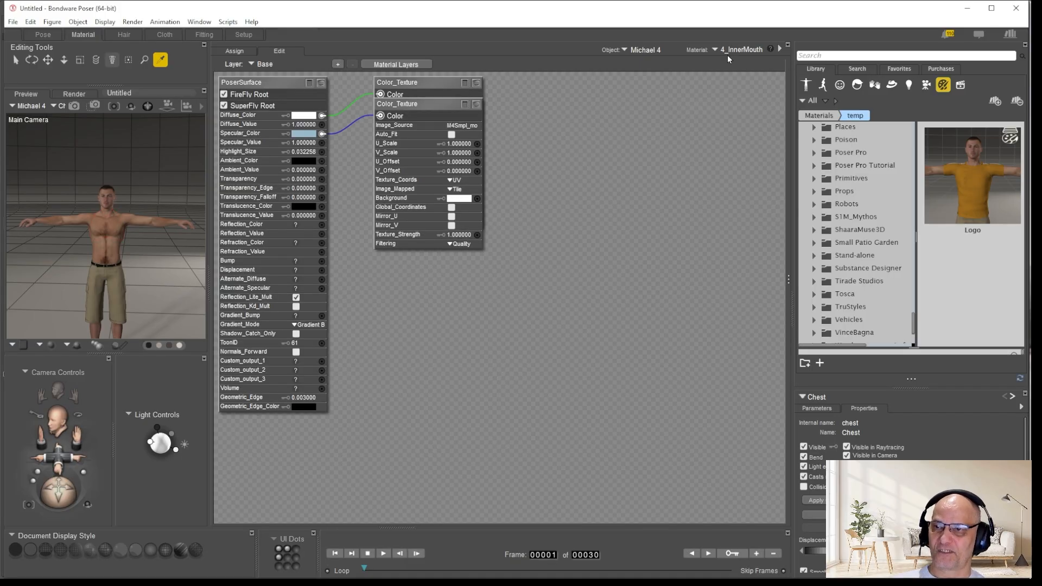
{"action": "left_click", "coordinate": [743, 51]}
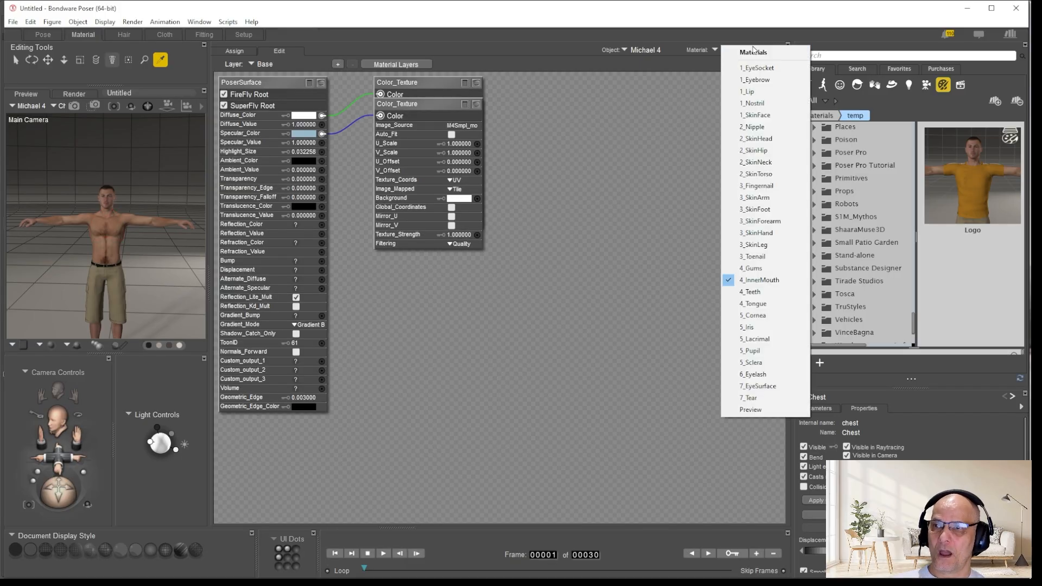
{"action": "left_click", "coordinate": [760, 117]}
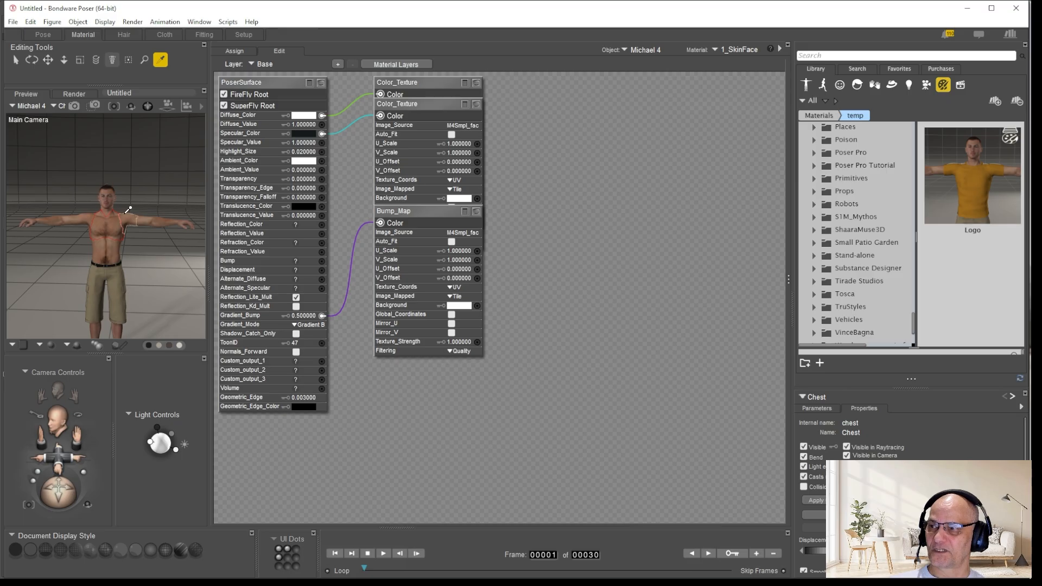
{"action": "scroll", "coordinate": [120, 211], "scroll_direction": "up", "scroll_amount": 5}
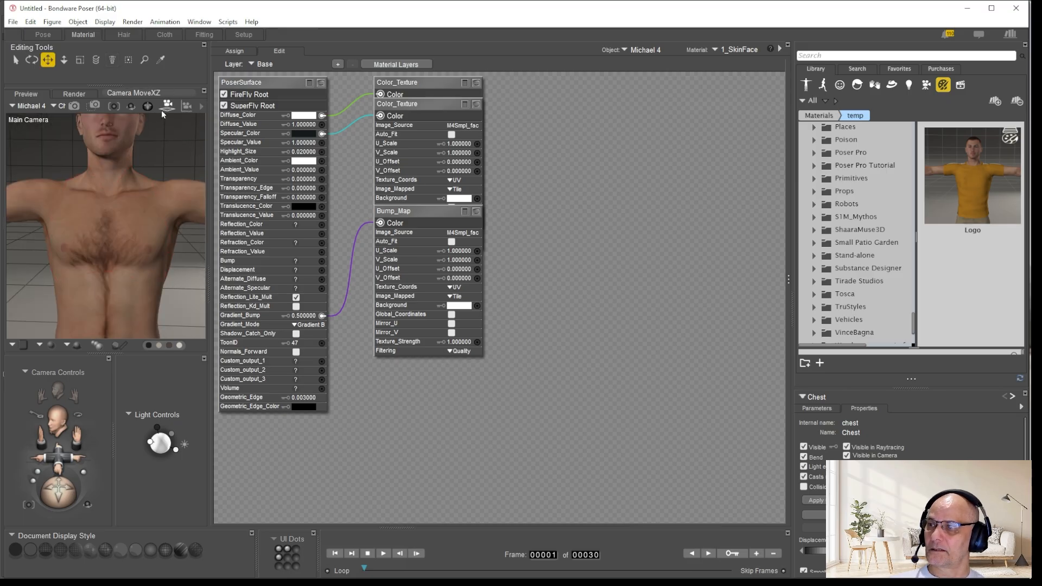
{"action": "left_click_drag", "start_coordinate": [186, 107], "coordinate": [179, 178]}
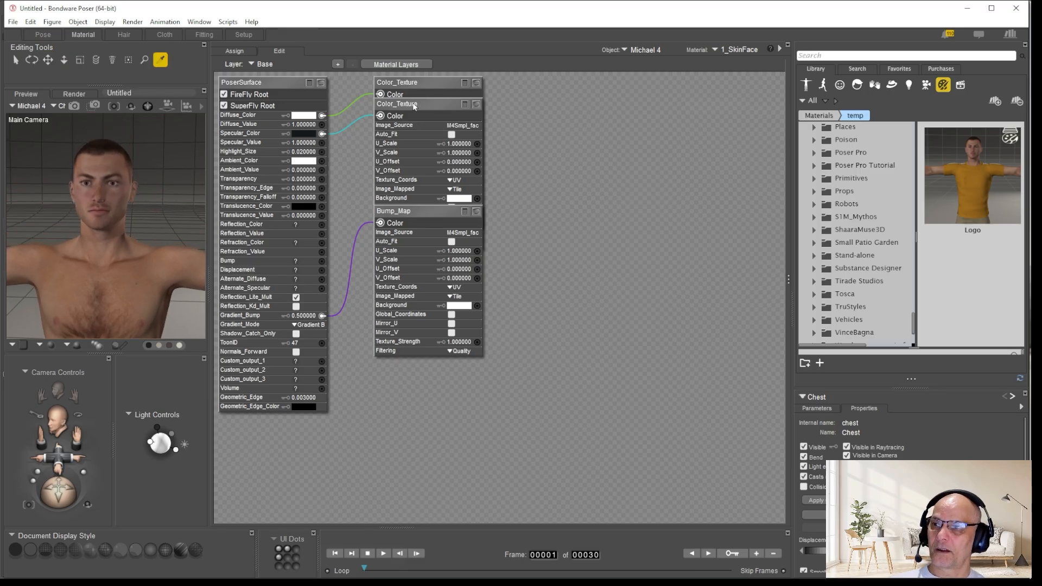
{"action": "left_click_drag", "start_coordinate": [411, 87], "coordinate": [669, 102]}
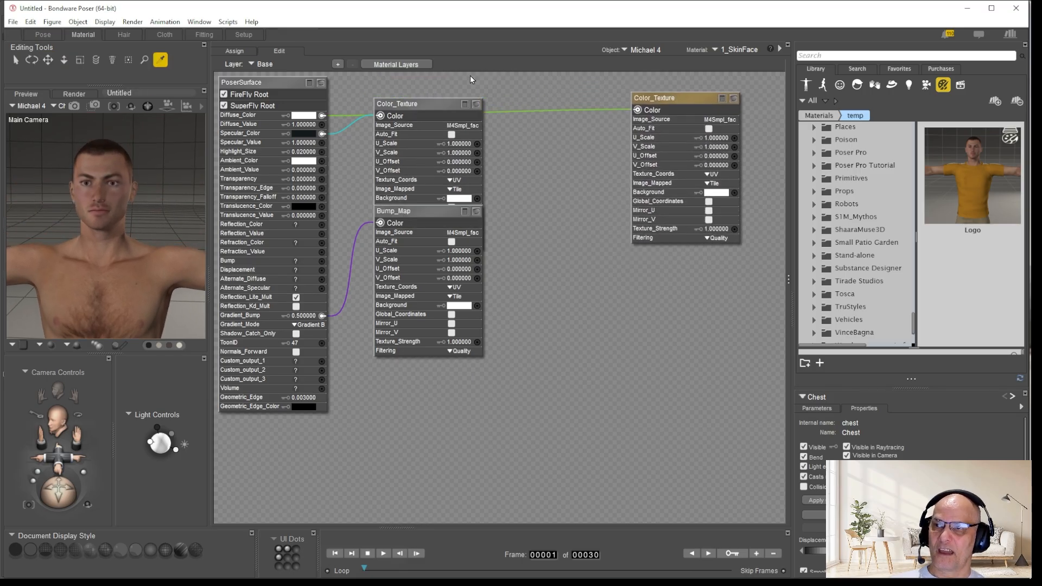
Move the specular Color_Texture node clear of the other nodes and try a gray Diffuse_Color on the face's PoserSurface.
{"action": "left_click_drag", "start_coordinate": [440, 100], "coordinate": [643, 339]}
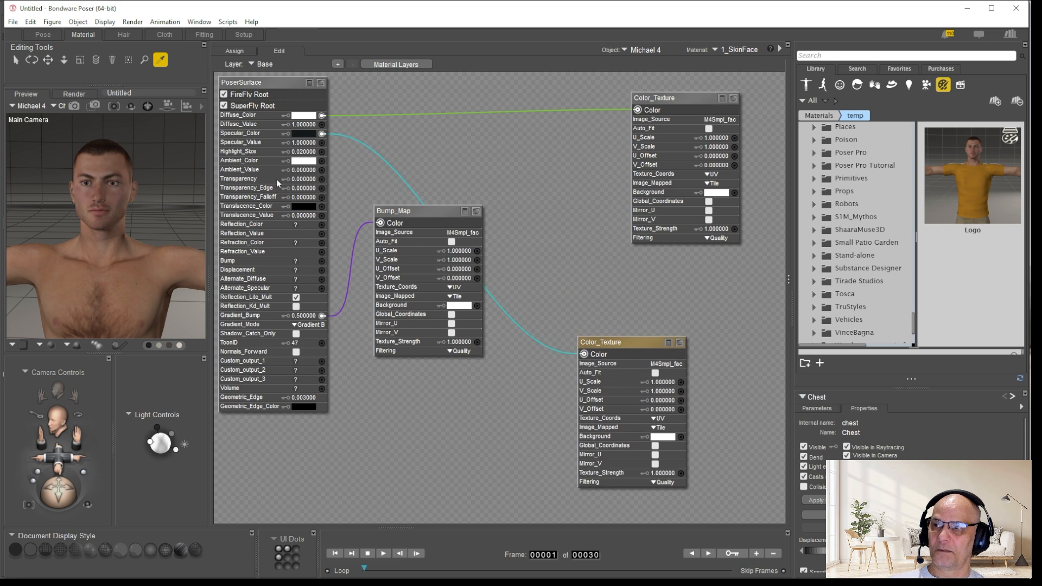
{"action": "left_click", "coordinate": [314, 115]}
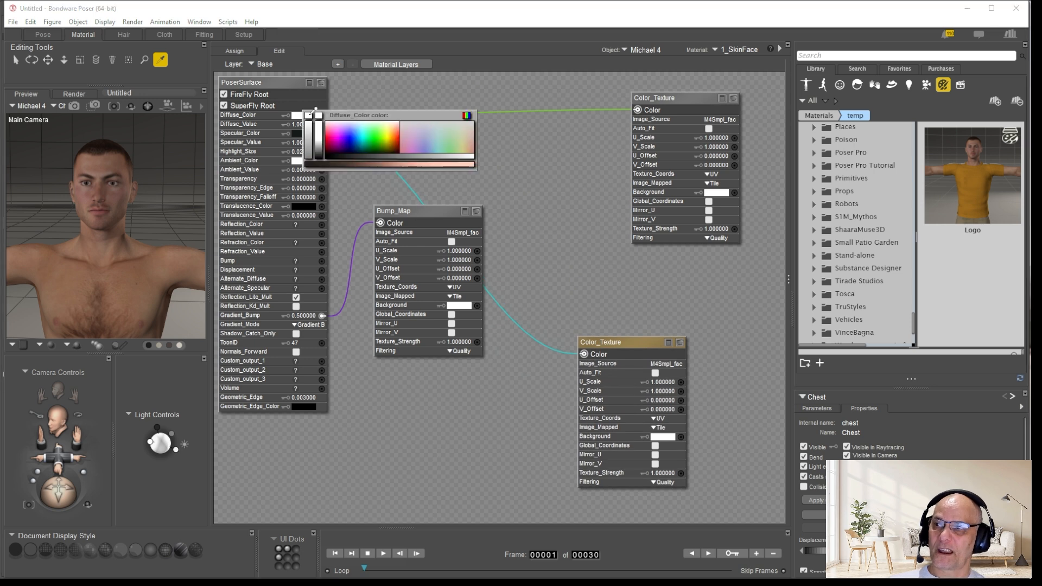
{"action": "left_click", "coordinate": [426, 151]}
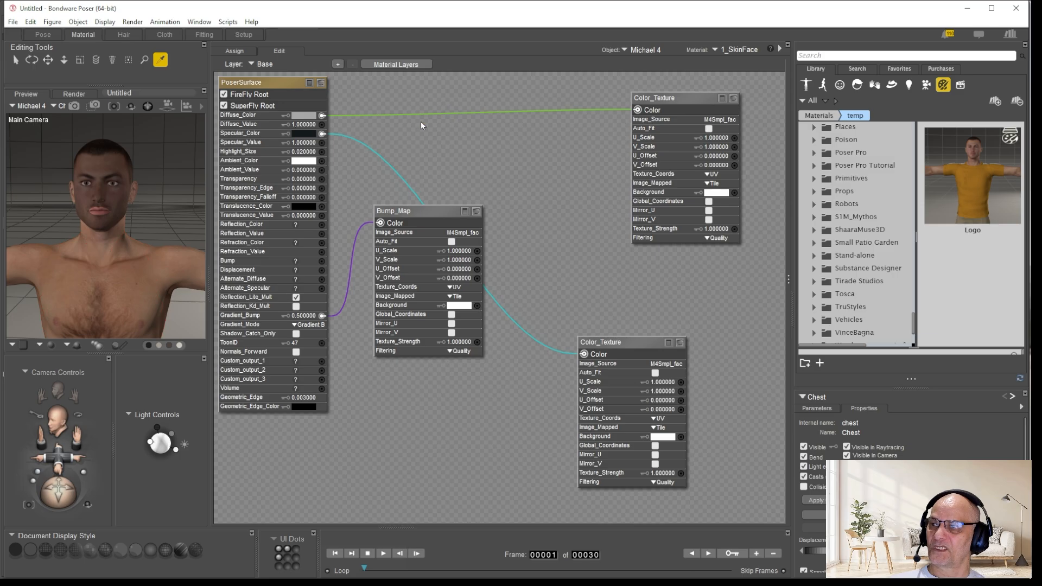
Add an hsv2 math node and wire it between the face's diffuse Color_Texture and the PoserSurface's Diffuse_Color.
{"action": "right_click", "coordinate": [442, 106]}
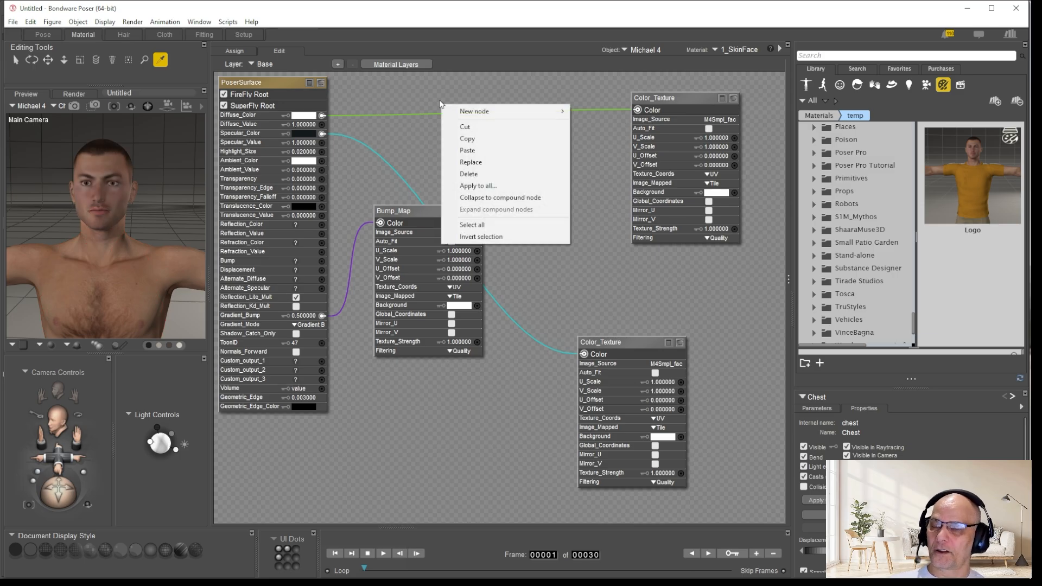
{"action": "mouse_move", "coordinate": [472, 114]}
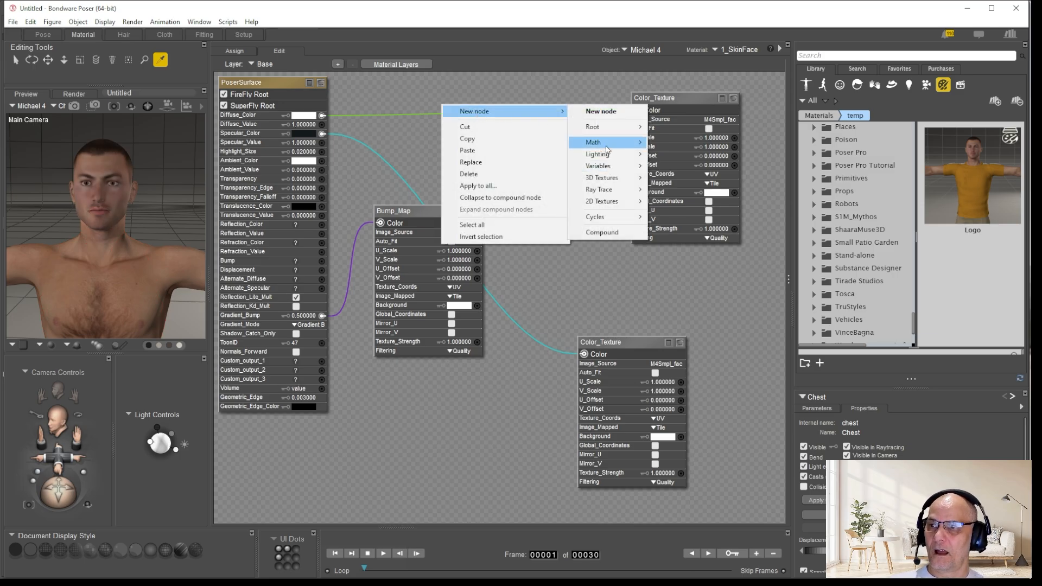
{"action": "mouse_move", "coordinate": [593, 142]}
{"action": "left_click", "coordinate": [670, 252]}
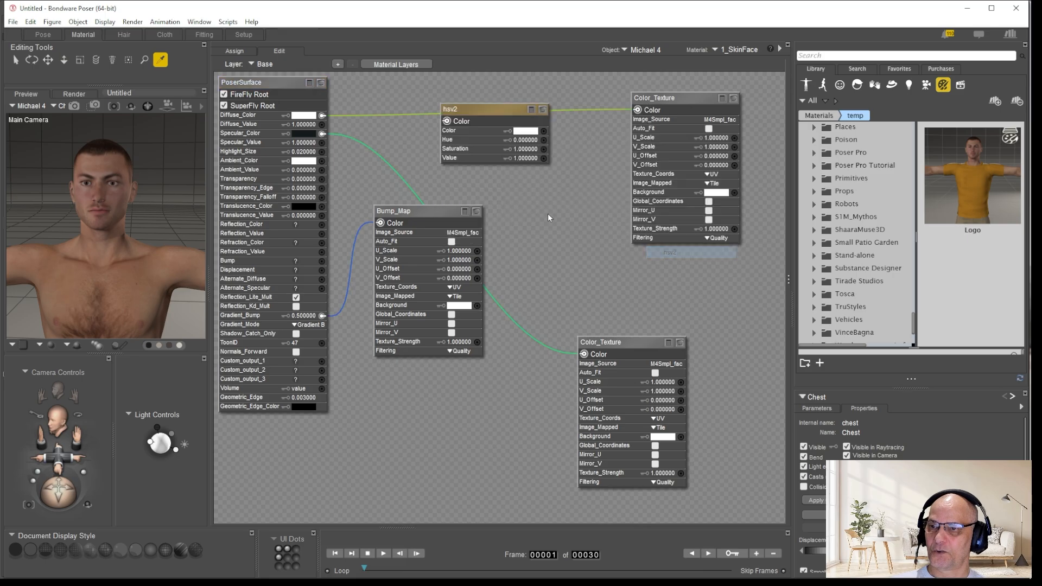
{"action": "left_click_drag", "start_coordinate": [637, 113], "coordinate": [544, 130]}
{"action": "left_click_drag", "start_coordinate": [445, 123], "coordinate": [323, 116]}
Try a Saturation of 1.5 on the hsv2 node, then reduce it to 1.2.
{"action": "left_click", "coordinate": [526, 148]}
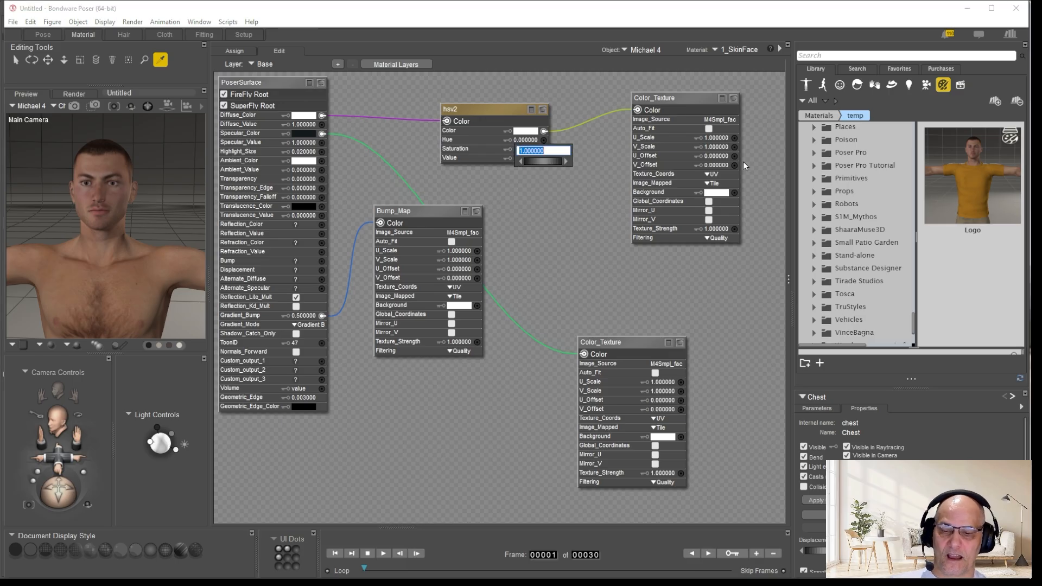
{"action": "type", "text": "1.5"}
{"action": "key", "text": "Return"}
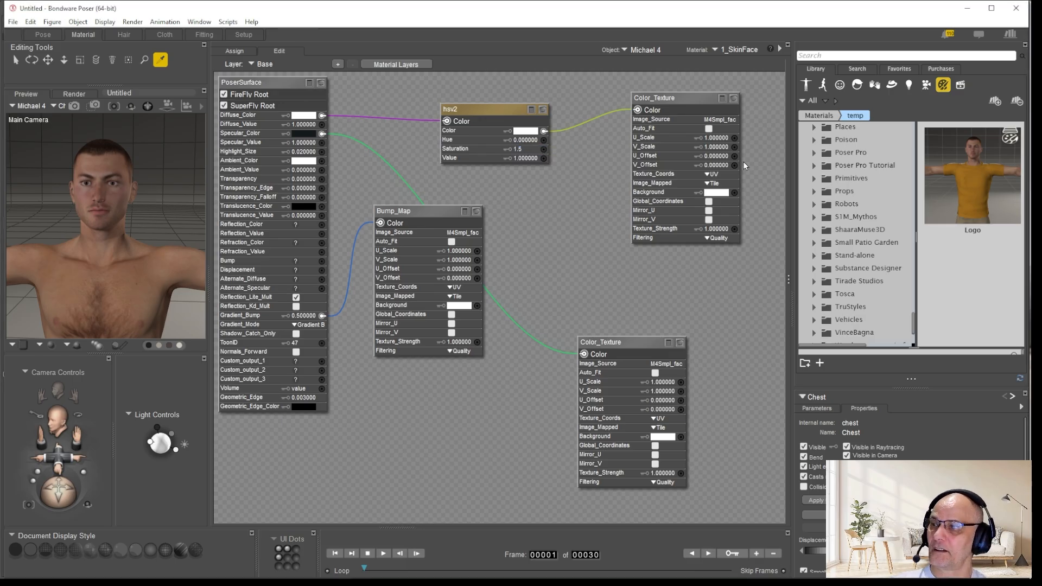
{"action": "left_click", "coordinate": [524, 149]}
{"action": "type", "text": "1.2"}
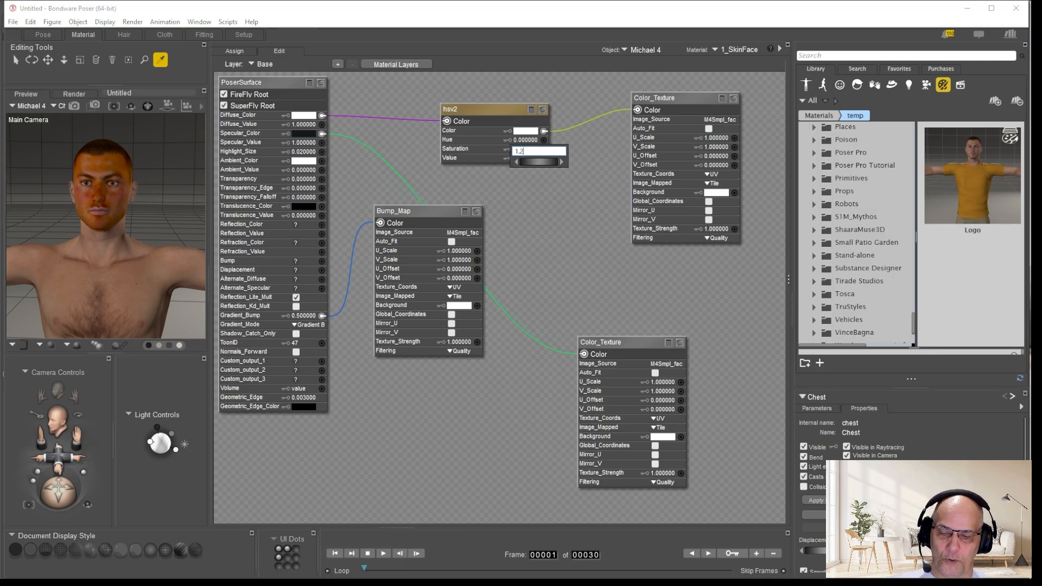
{"action": "key", "text": "Return"}
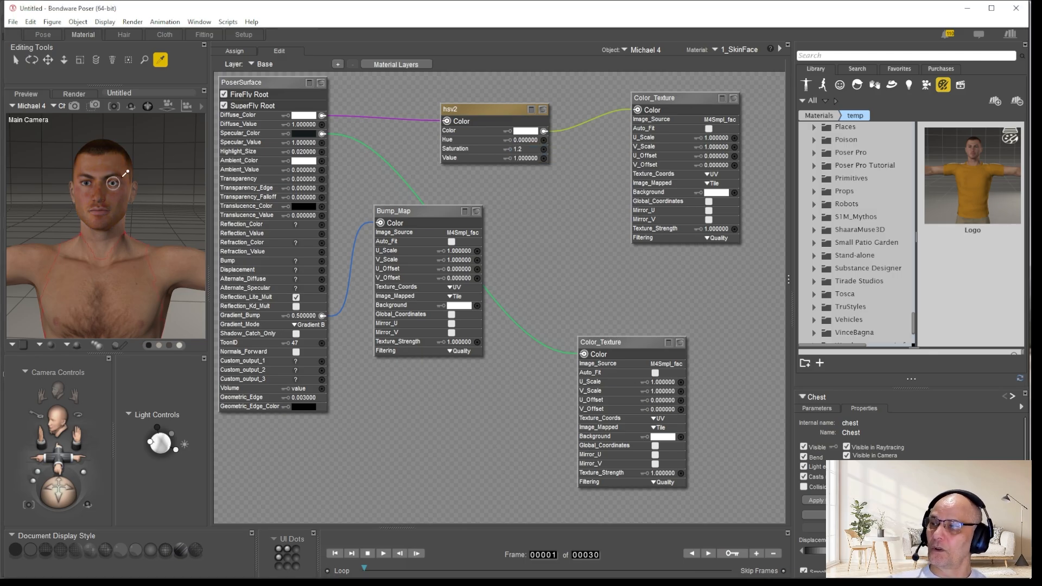
Try a Hue of 0.048 on the hsv2 node, then raise it to about 0.538 to color the face blue.
{"action": "left_click", "coordinate": [528, 141]}
{"action": "left_click_drag", "start_coordinate": [531, 153], "coordinate": [539, 153]}
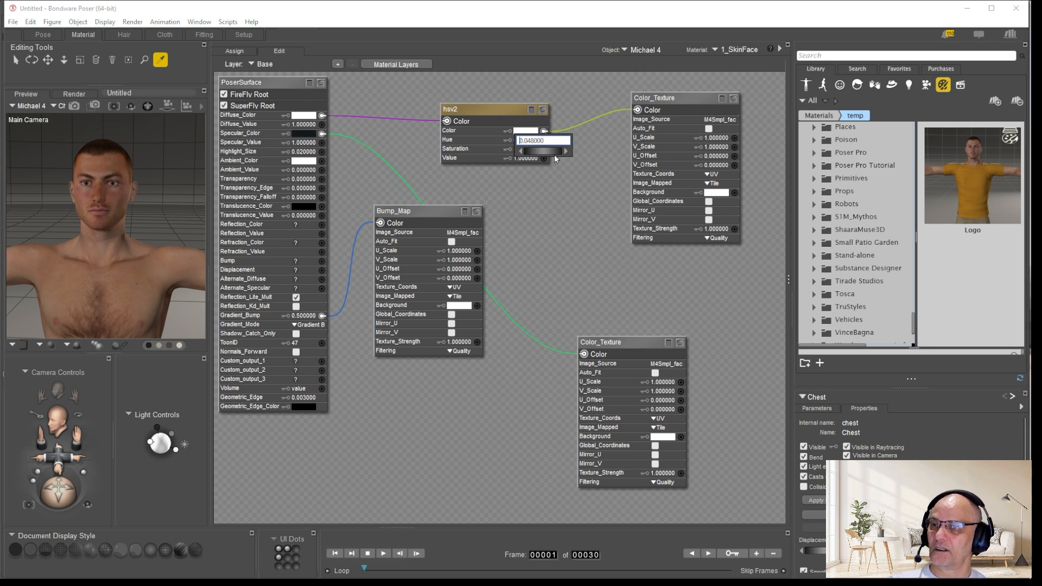
{"action": "left_click", "coordinate": [645, 279]}
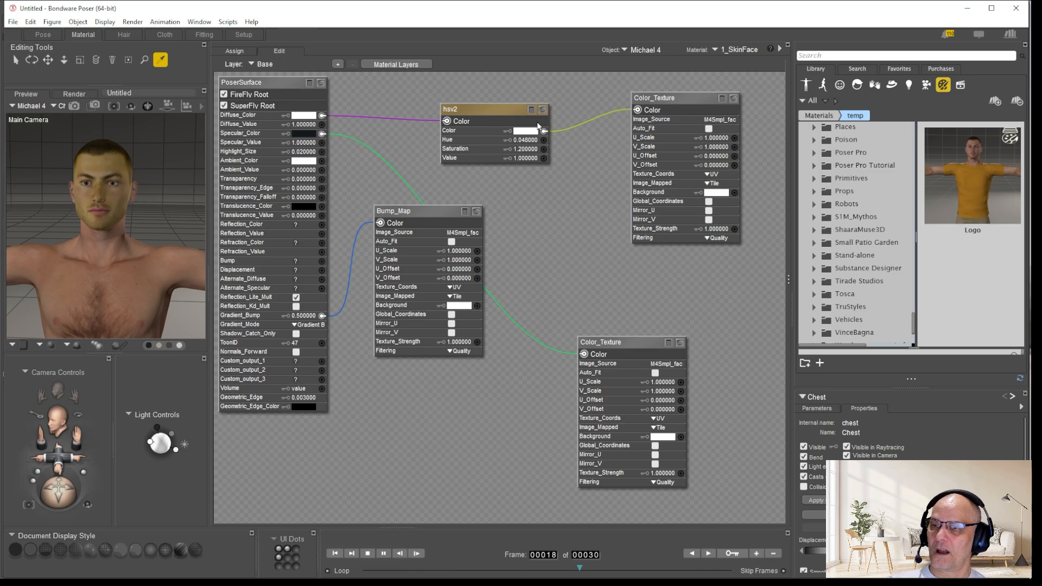
{"action": "left_click", "coordinate": [534, 142]}
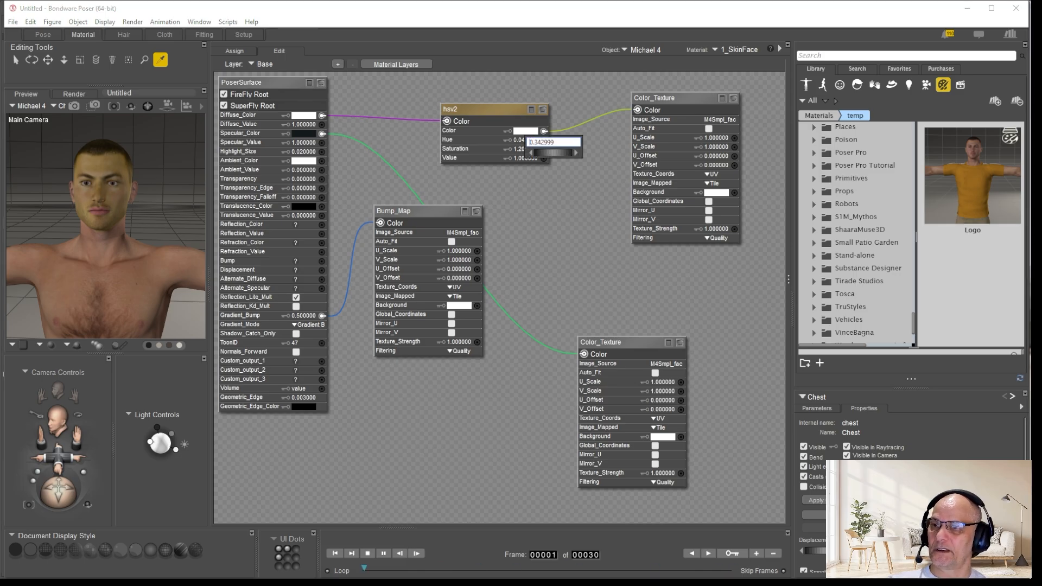
{"action": "left_click_drag", "start_coordinate": [555, 153], "coordinate": [561, 154]}
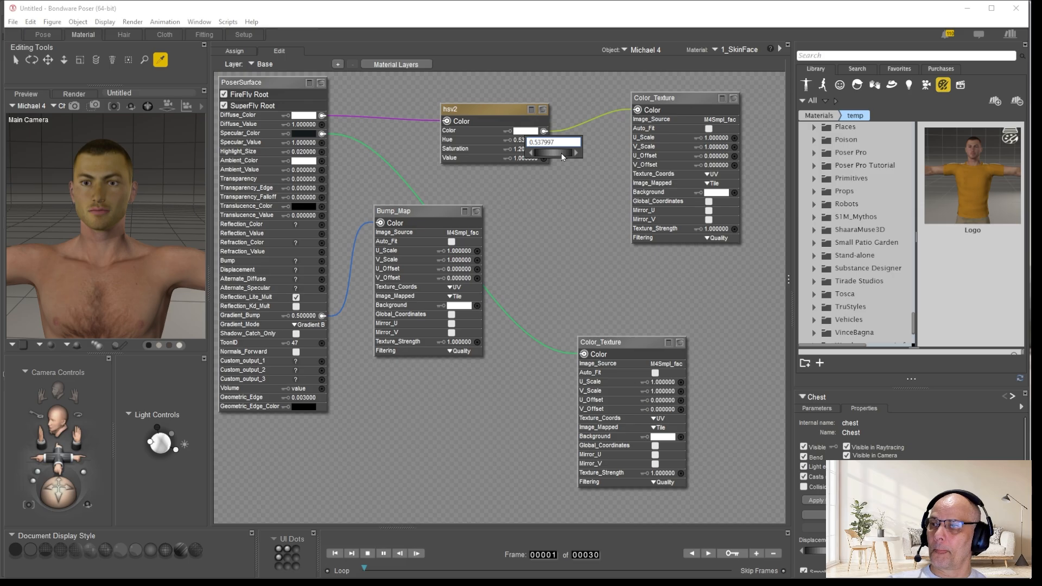
{"action": "left_click", "coordinate": [547, 255]}
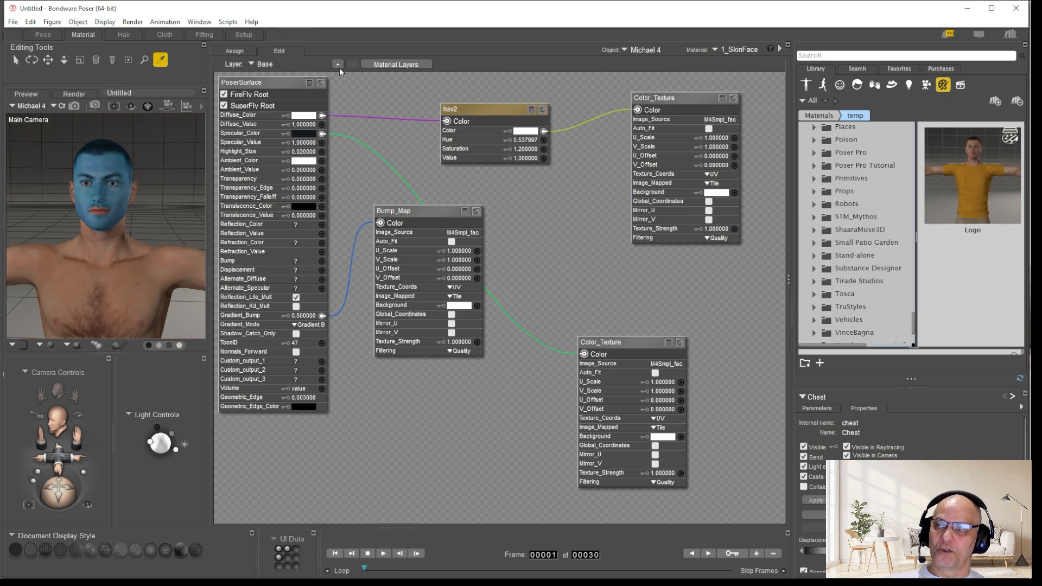
Switch to Layer_1 of the 3_SkinArm material and start a new material set in the temp library folder.
{"action": "left_click", "coordinate": [752, 50]}
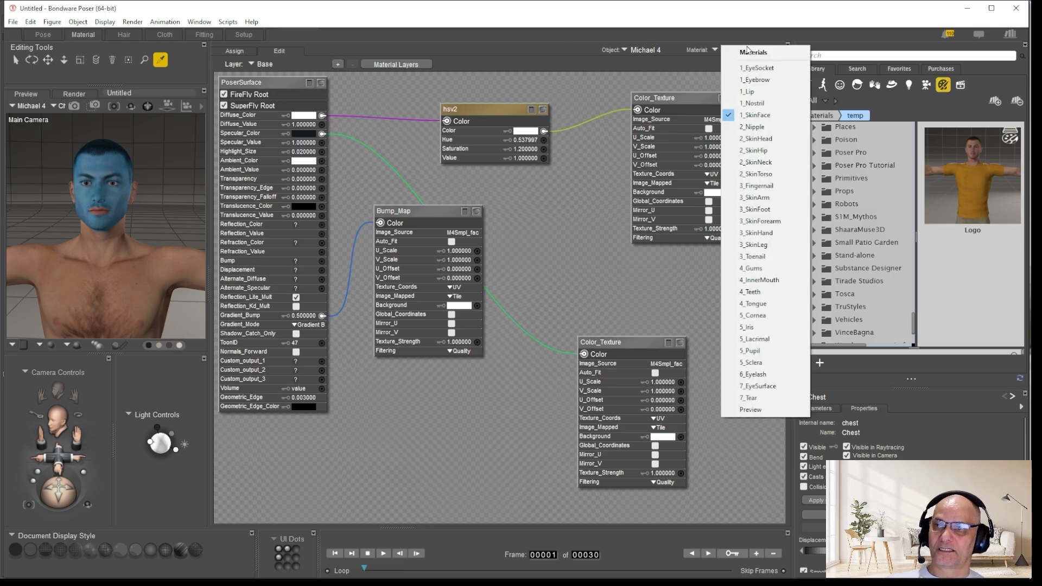
{"action": "left_click", "coordinate": [771, 198]}
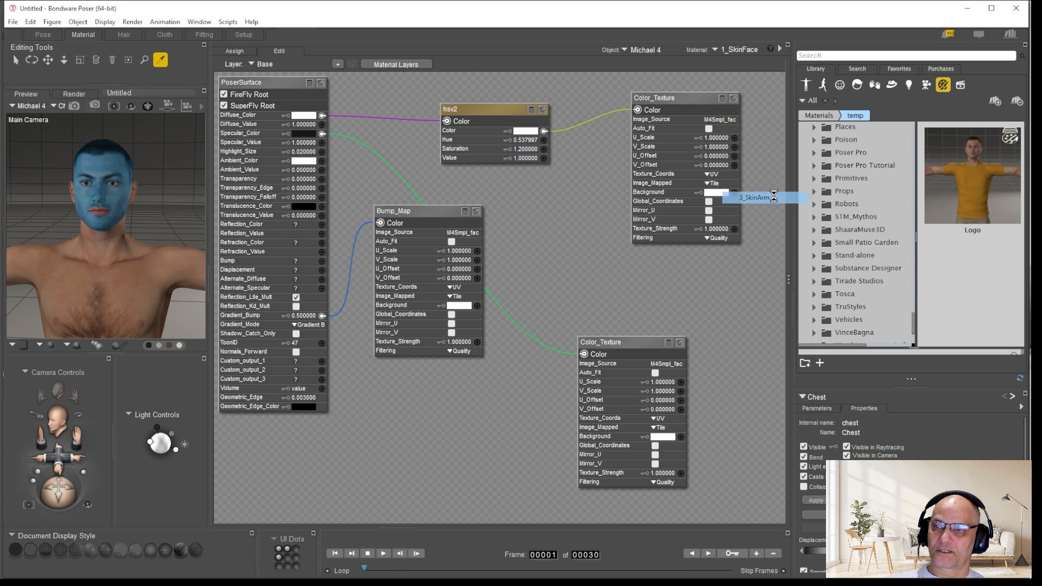
{"action": "left_click", "coordinate": [266, 64]}
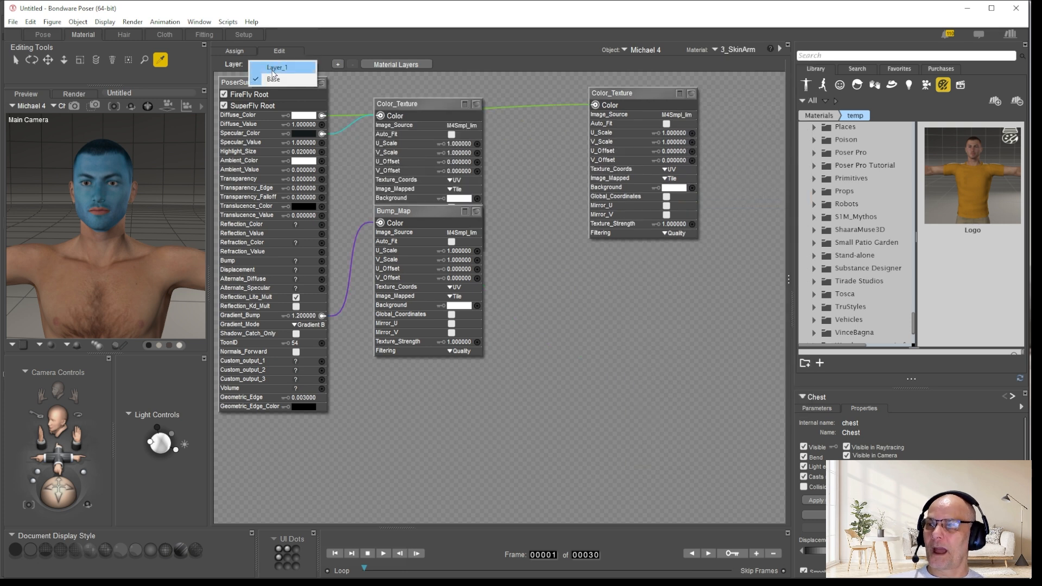
{"action": "left_click", "coordinate": [274, 76]}
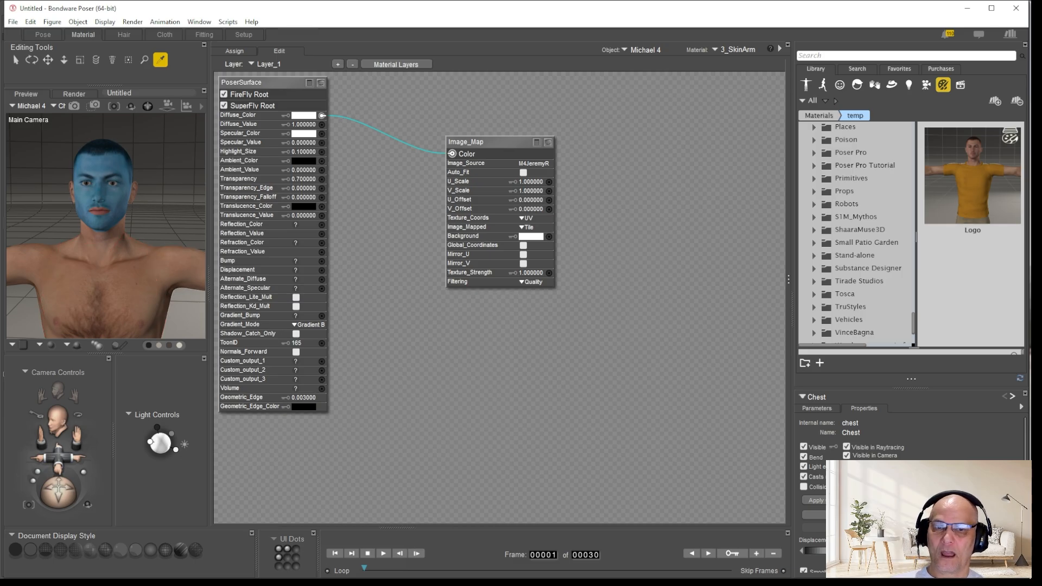
{"action": "left_click_drag", "start_coordinate": [916, 323], "coordinate": [913, 344]}
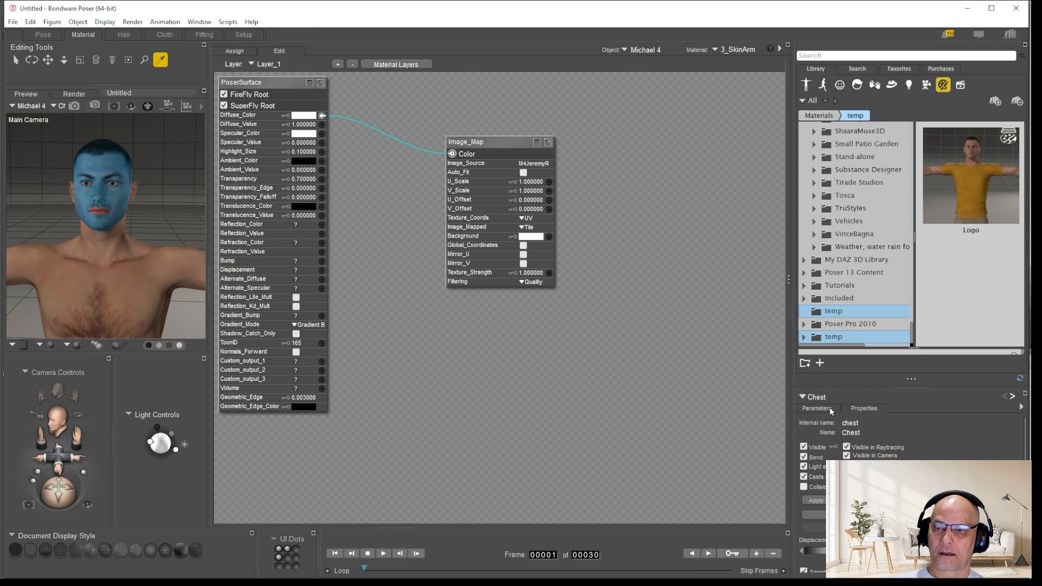
{"action": "left_click", "coordinate": [819, 364]}
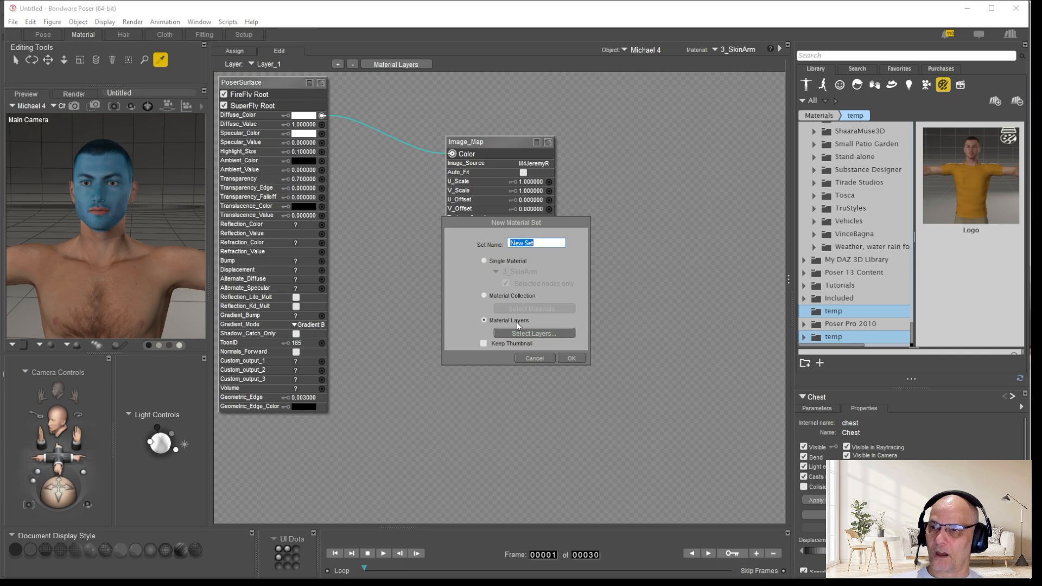
Examine which materials the Material Collection option offers for the set, leaving its selection unchanged.
{"action": "left_click", "coordinate": [513, 296]}
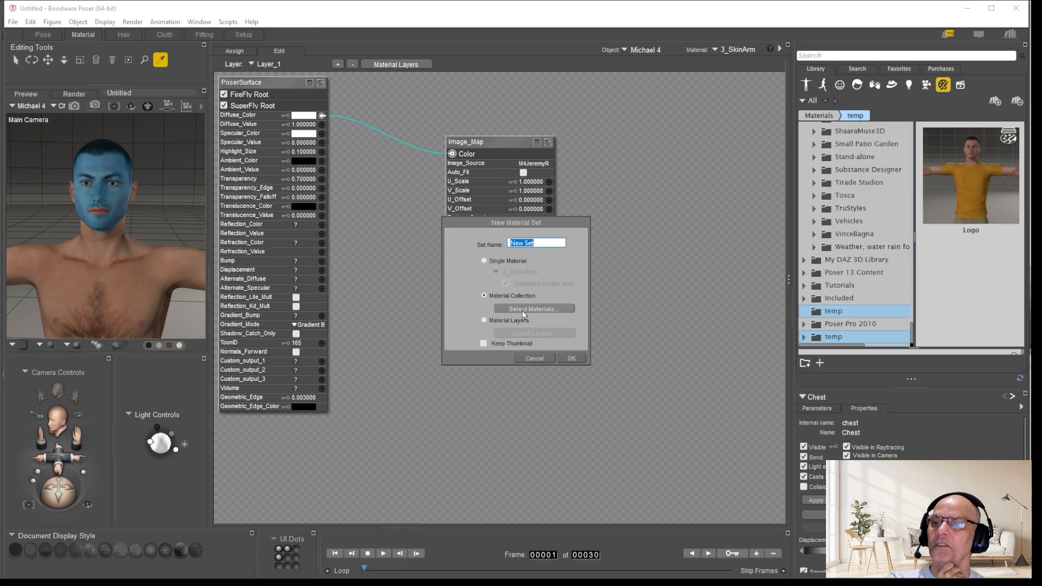
{"action": "left_click", "coordinate": [522, 309]}
{"action": "scroll", "coordinate": [520, 298], "scroll_direction": "down", "scroll_amount": 3}
{"action": "scroll", "coordinate": [521, 299], "scroll_direction": "down", "scroll_amount": 1}
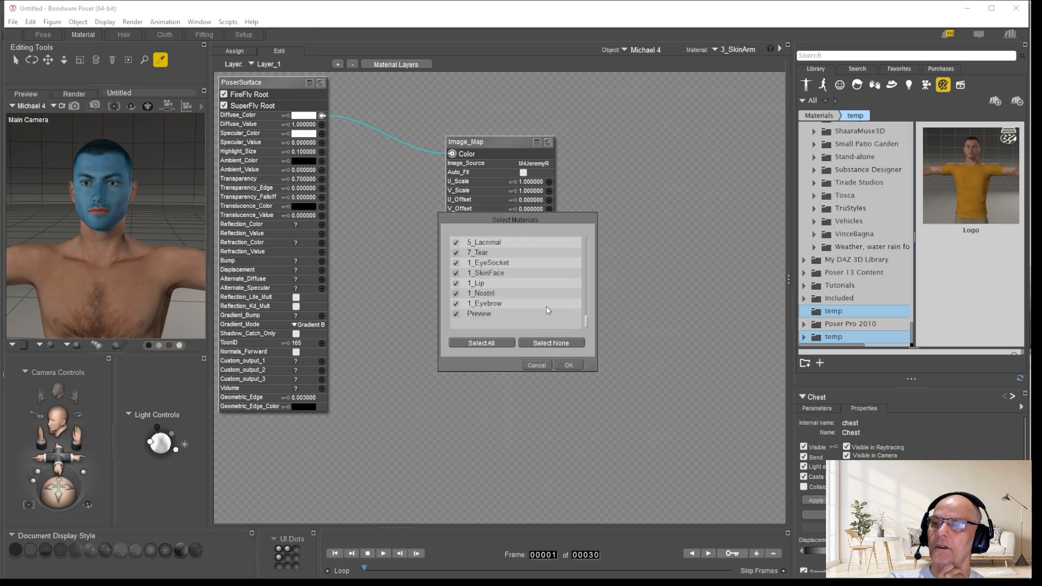
{"action": "left_click", "coordinate": [536, 365]}
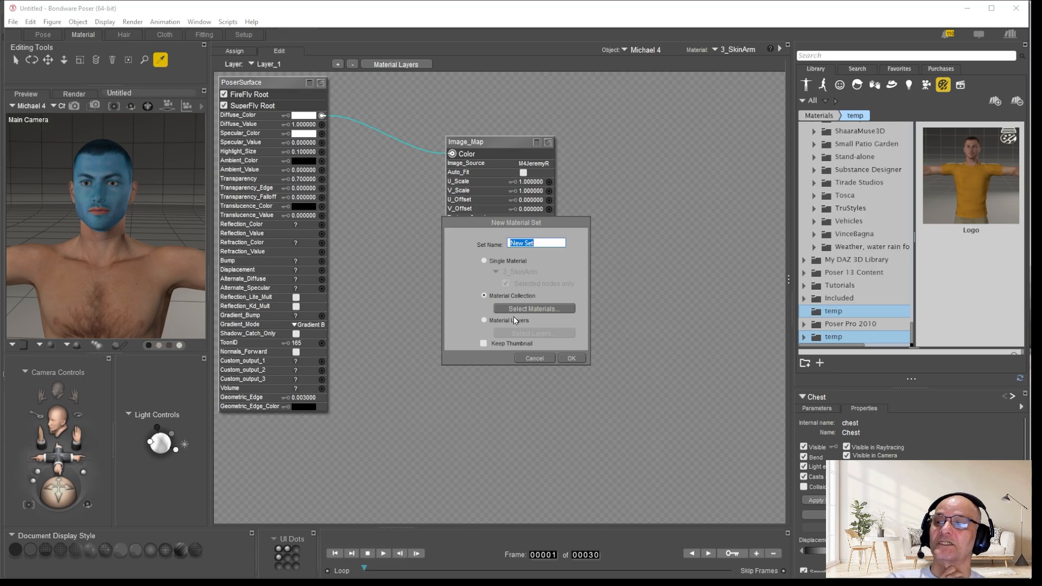
Save the set as Material Layers named New Set, including Layer_1 of both 3_SkinArm and 3_SkinForearm.
{"action": "left_click", "coordinate": [508, 321]}
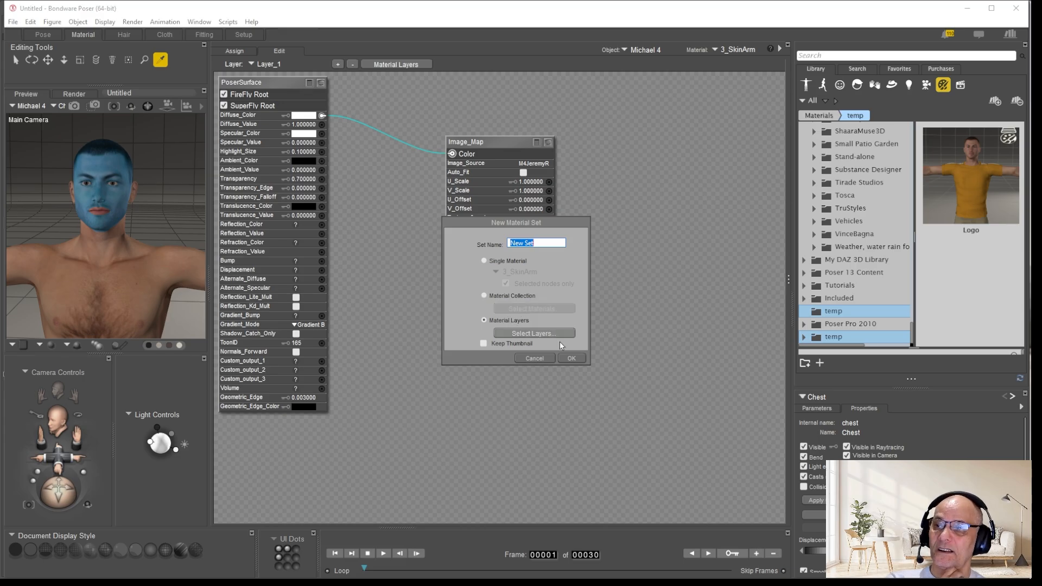
{"action": "left_click", "coordinate": [532, 334]}
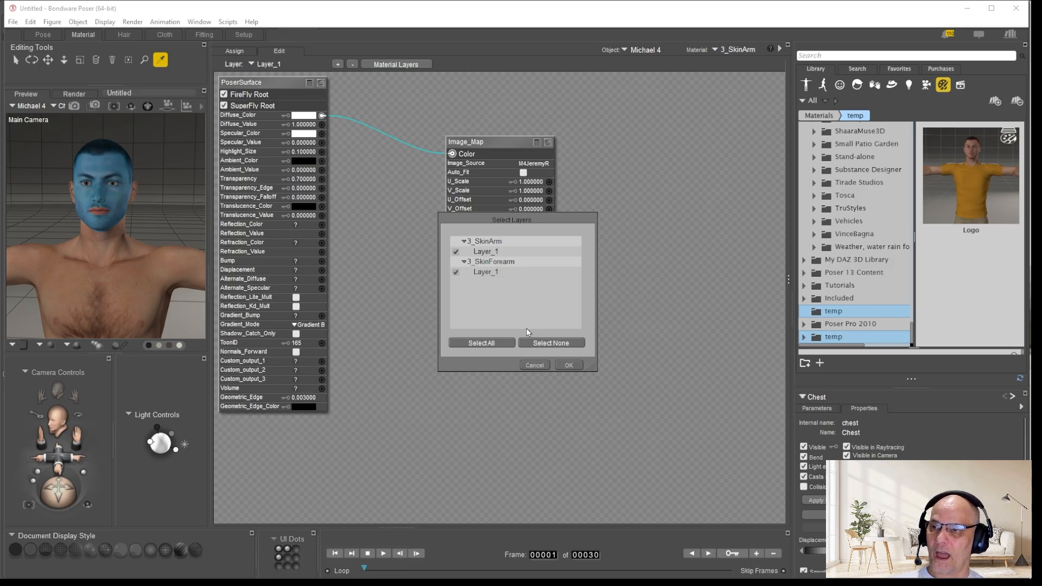
{"action": "left_click", "coordinate": [569, 366]}
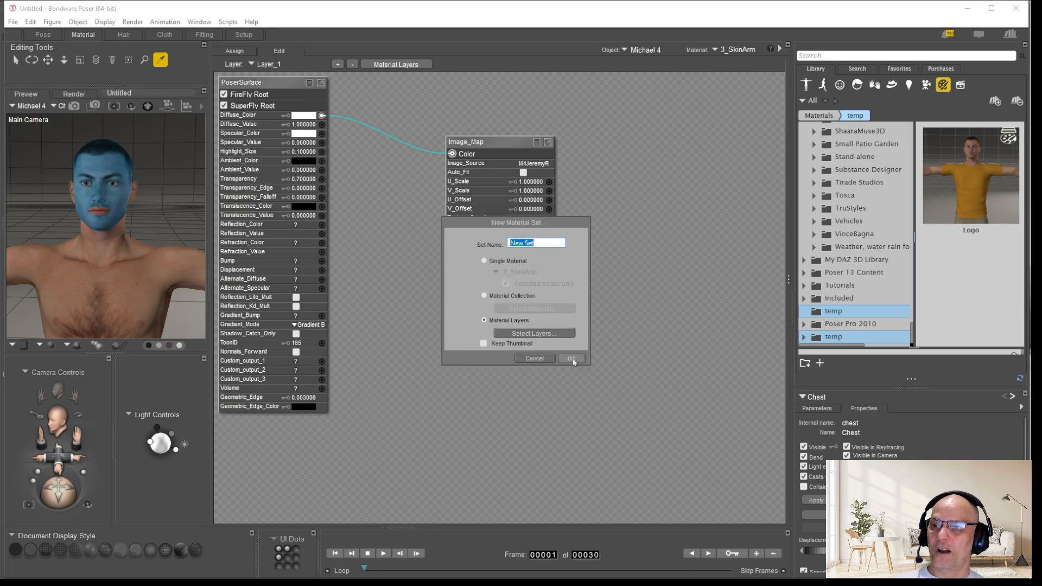
{"action": "left_click", "coordinate": [571, 358]}
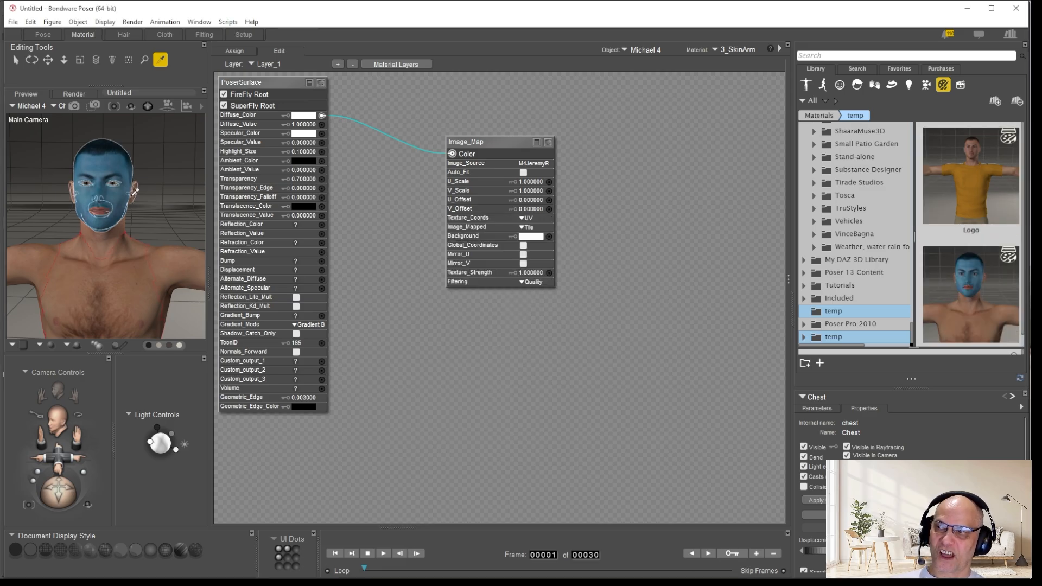